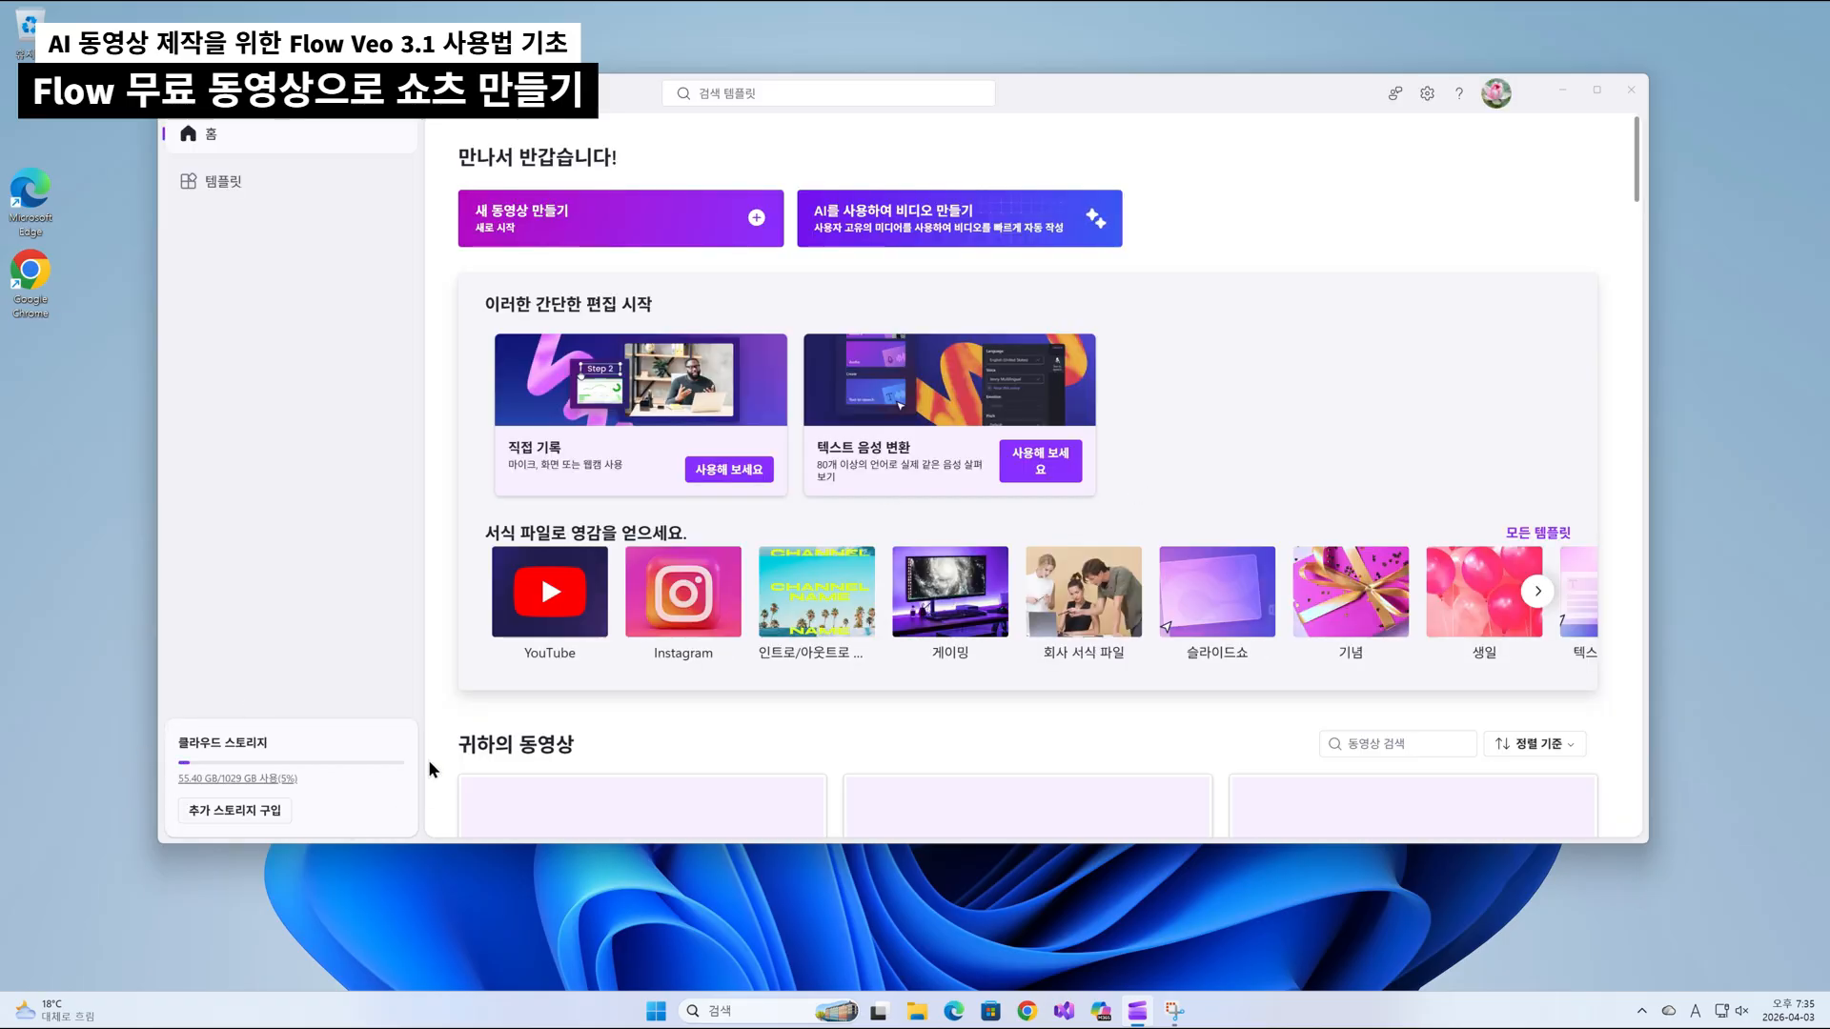
Browse the existing video projects, open Video Project 15 in a maximized window and play its preview.
scroll(488, 690, down, 3)
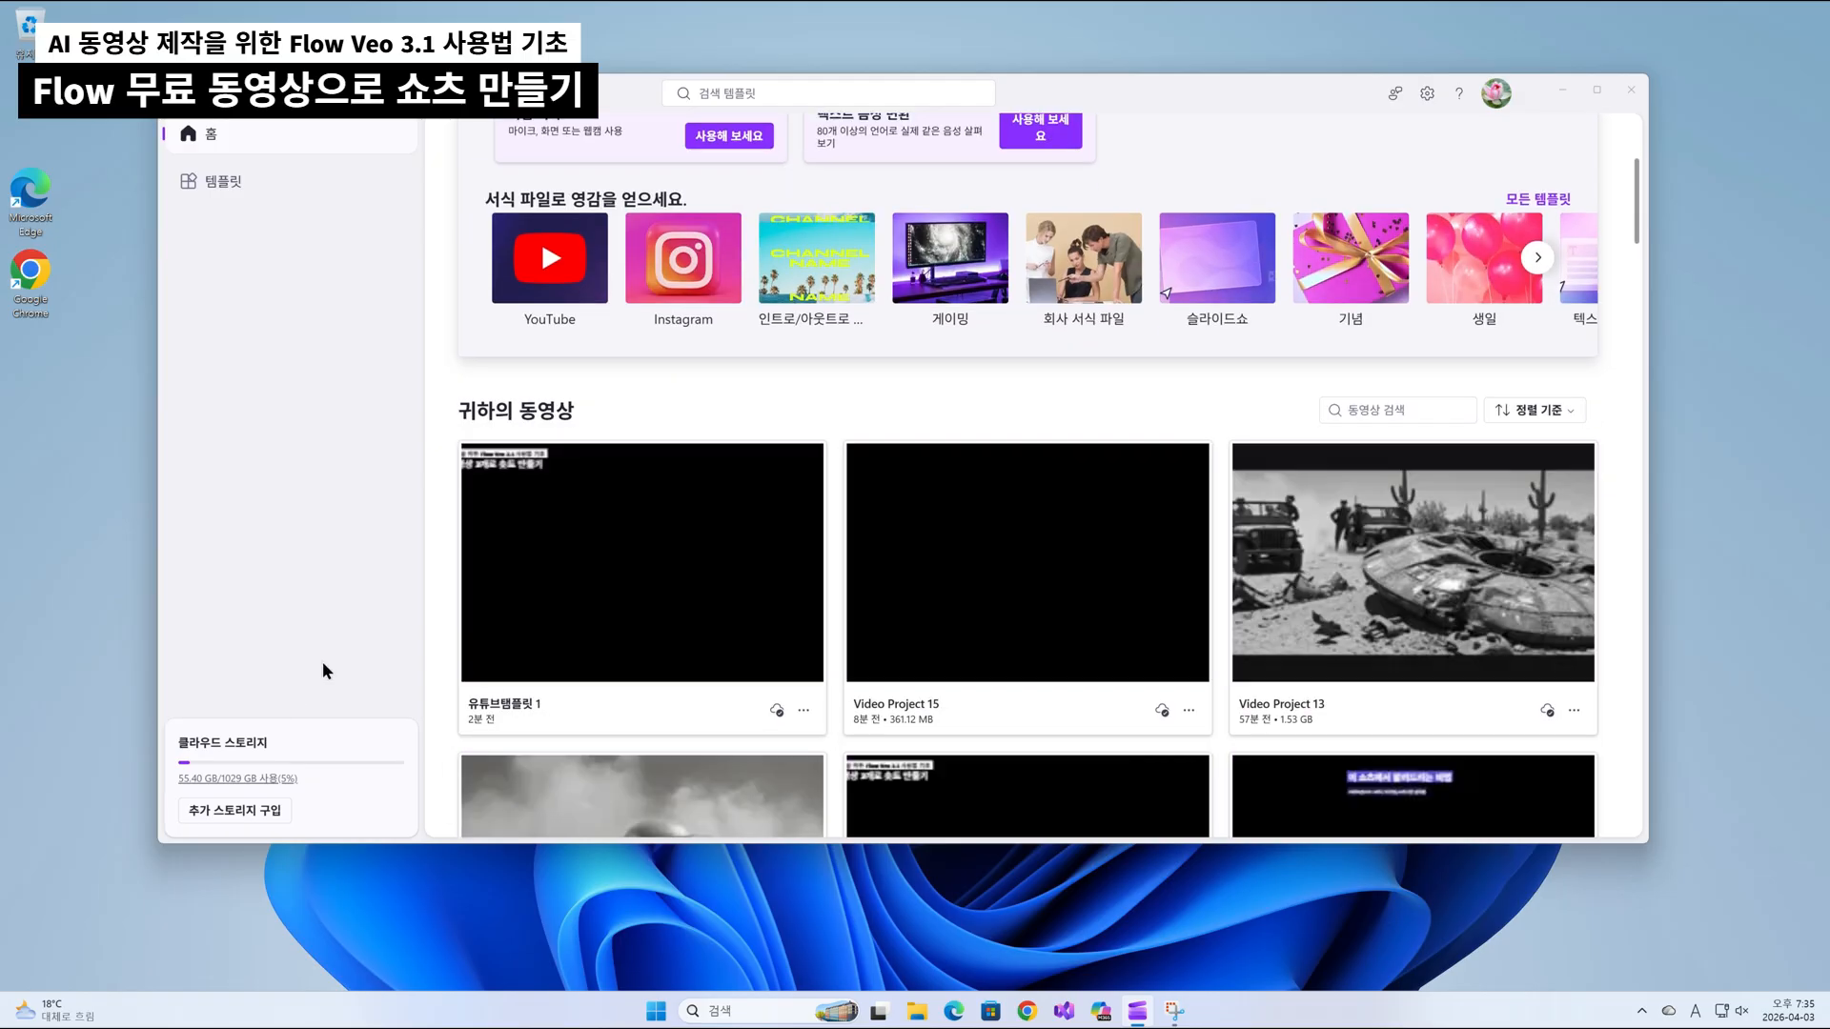
scroll(477, 660, down, 2)
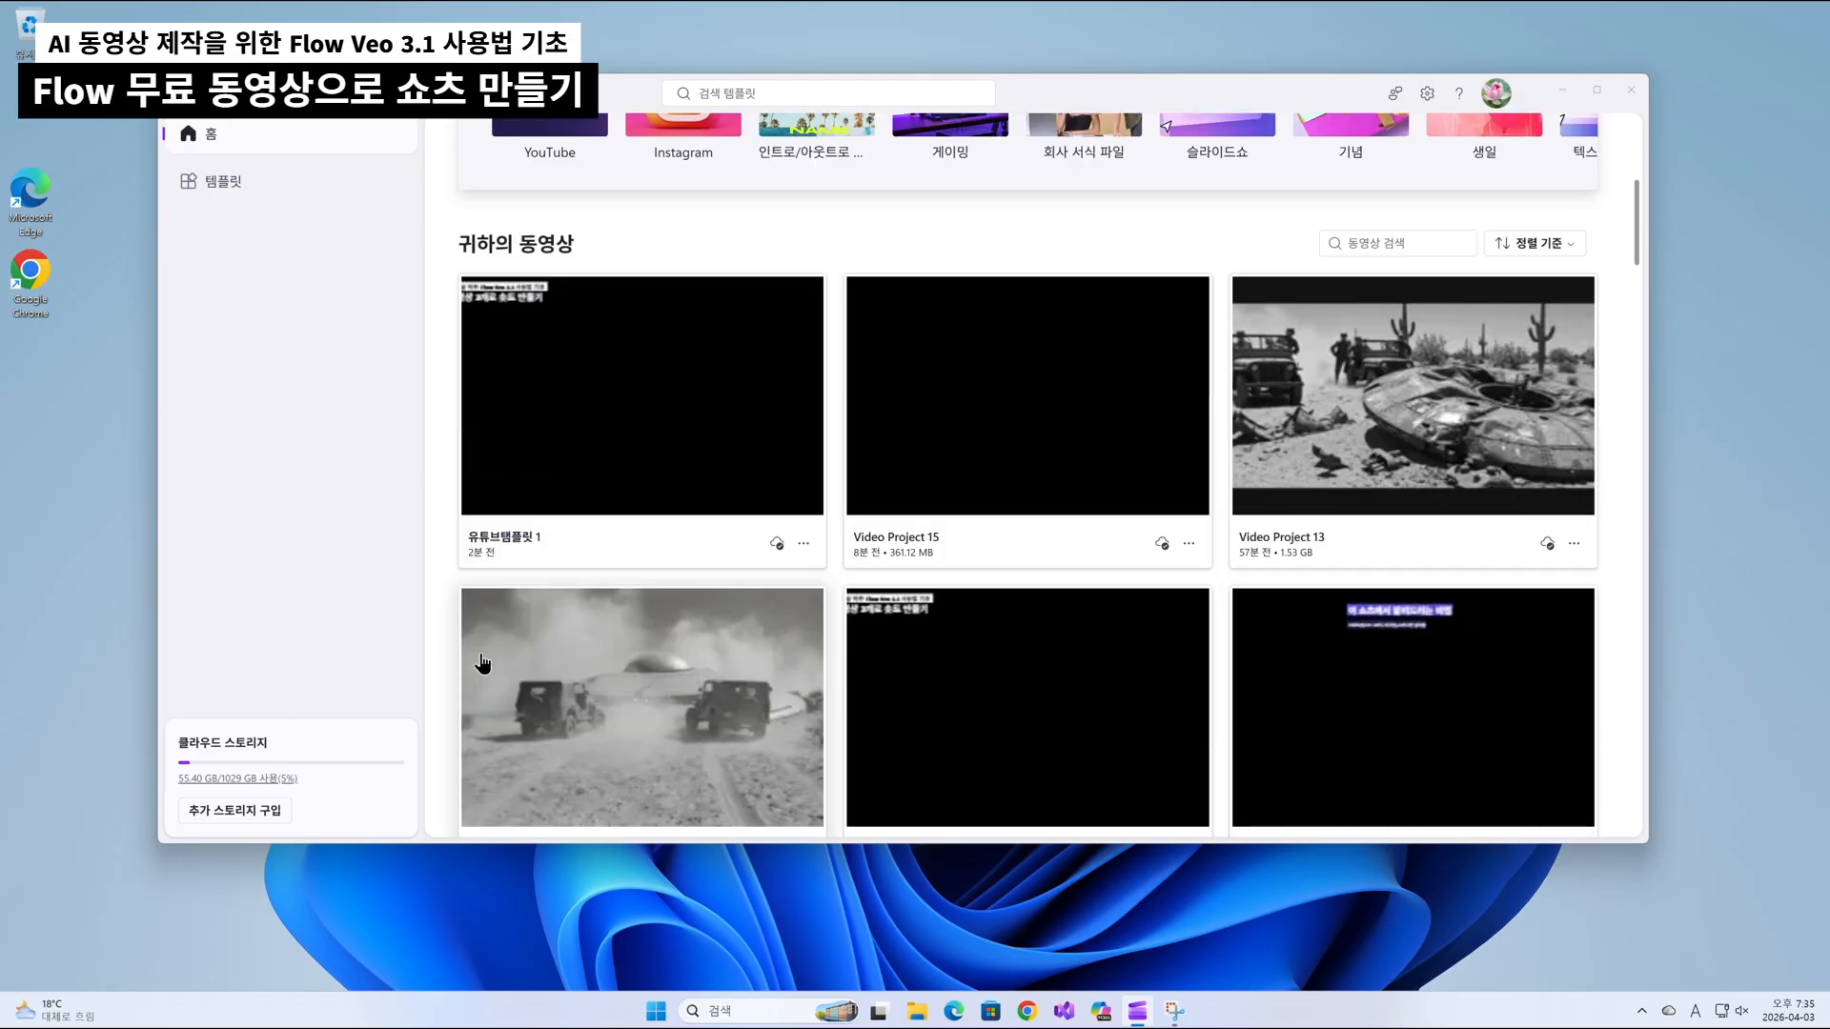
scroll(482, 662, down, 3)
scroll(482, 662, down, 10)
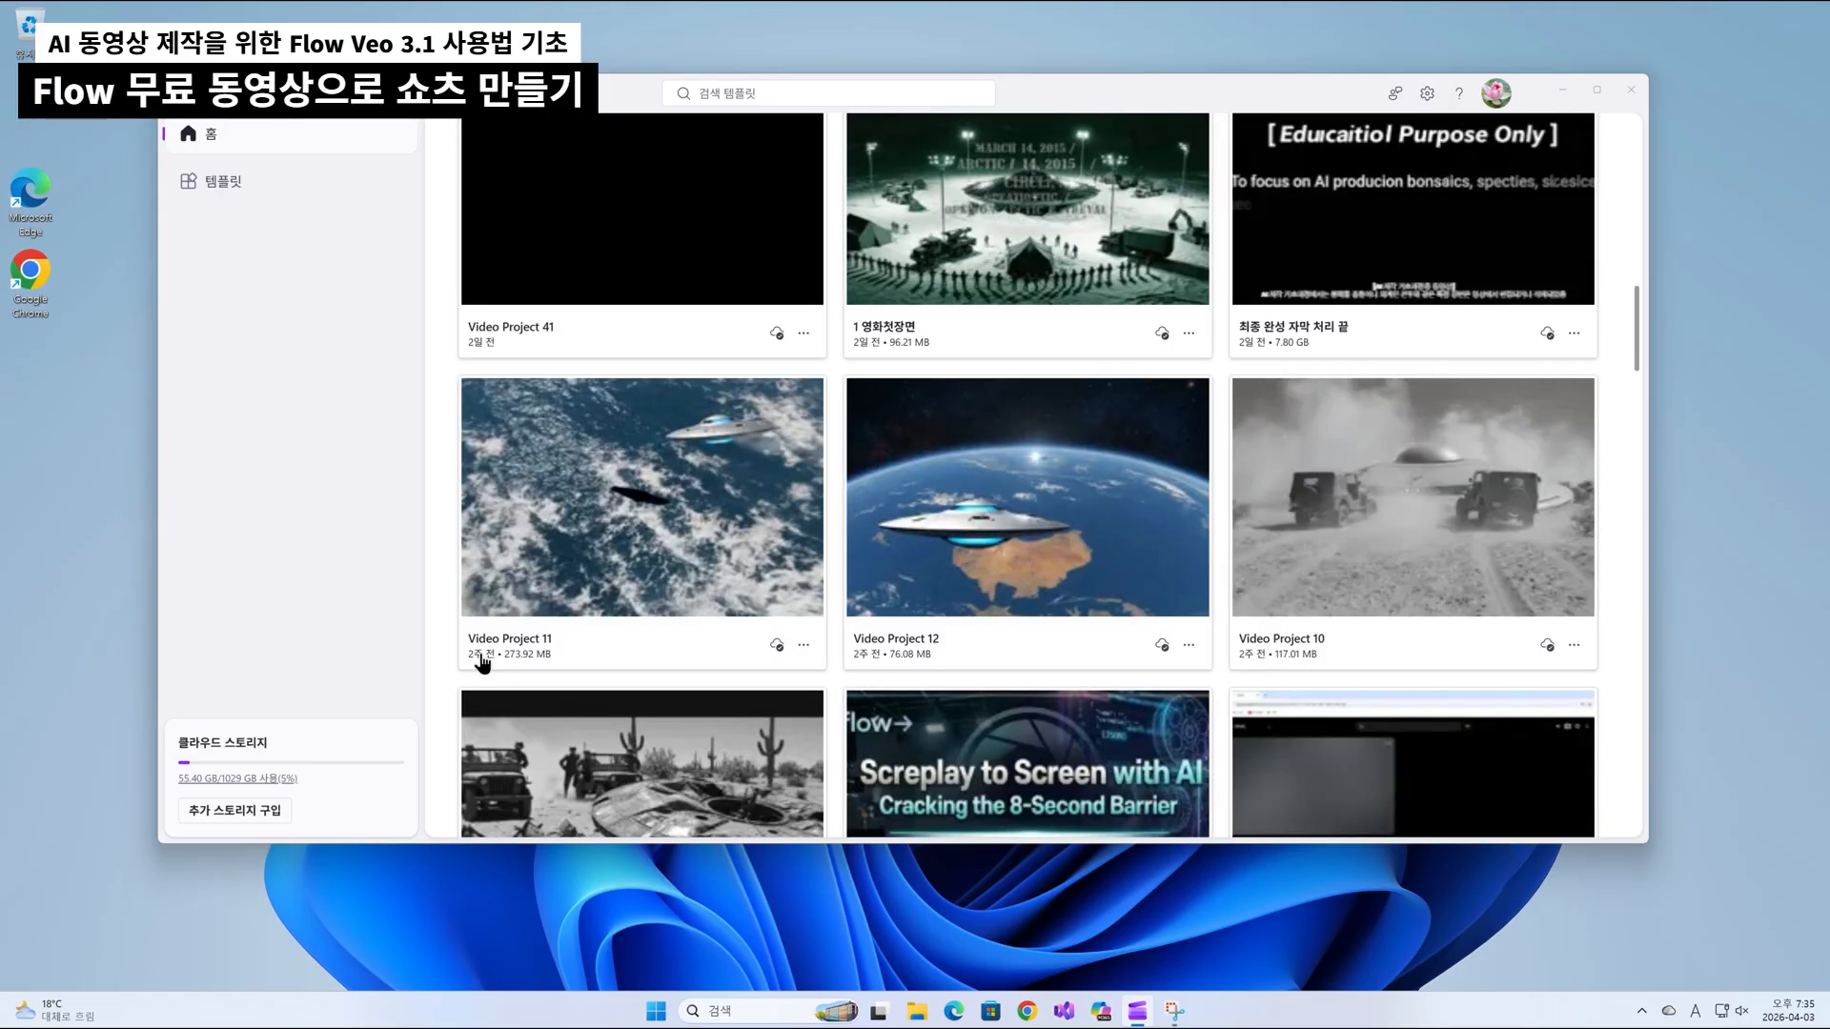
scroll(487, 670, up, 12)
scroll(484, 667, up, 5)
scroll(715, 727, down, 3)
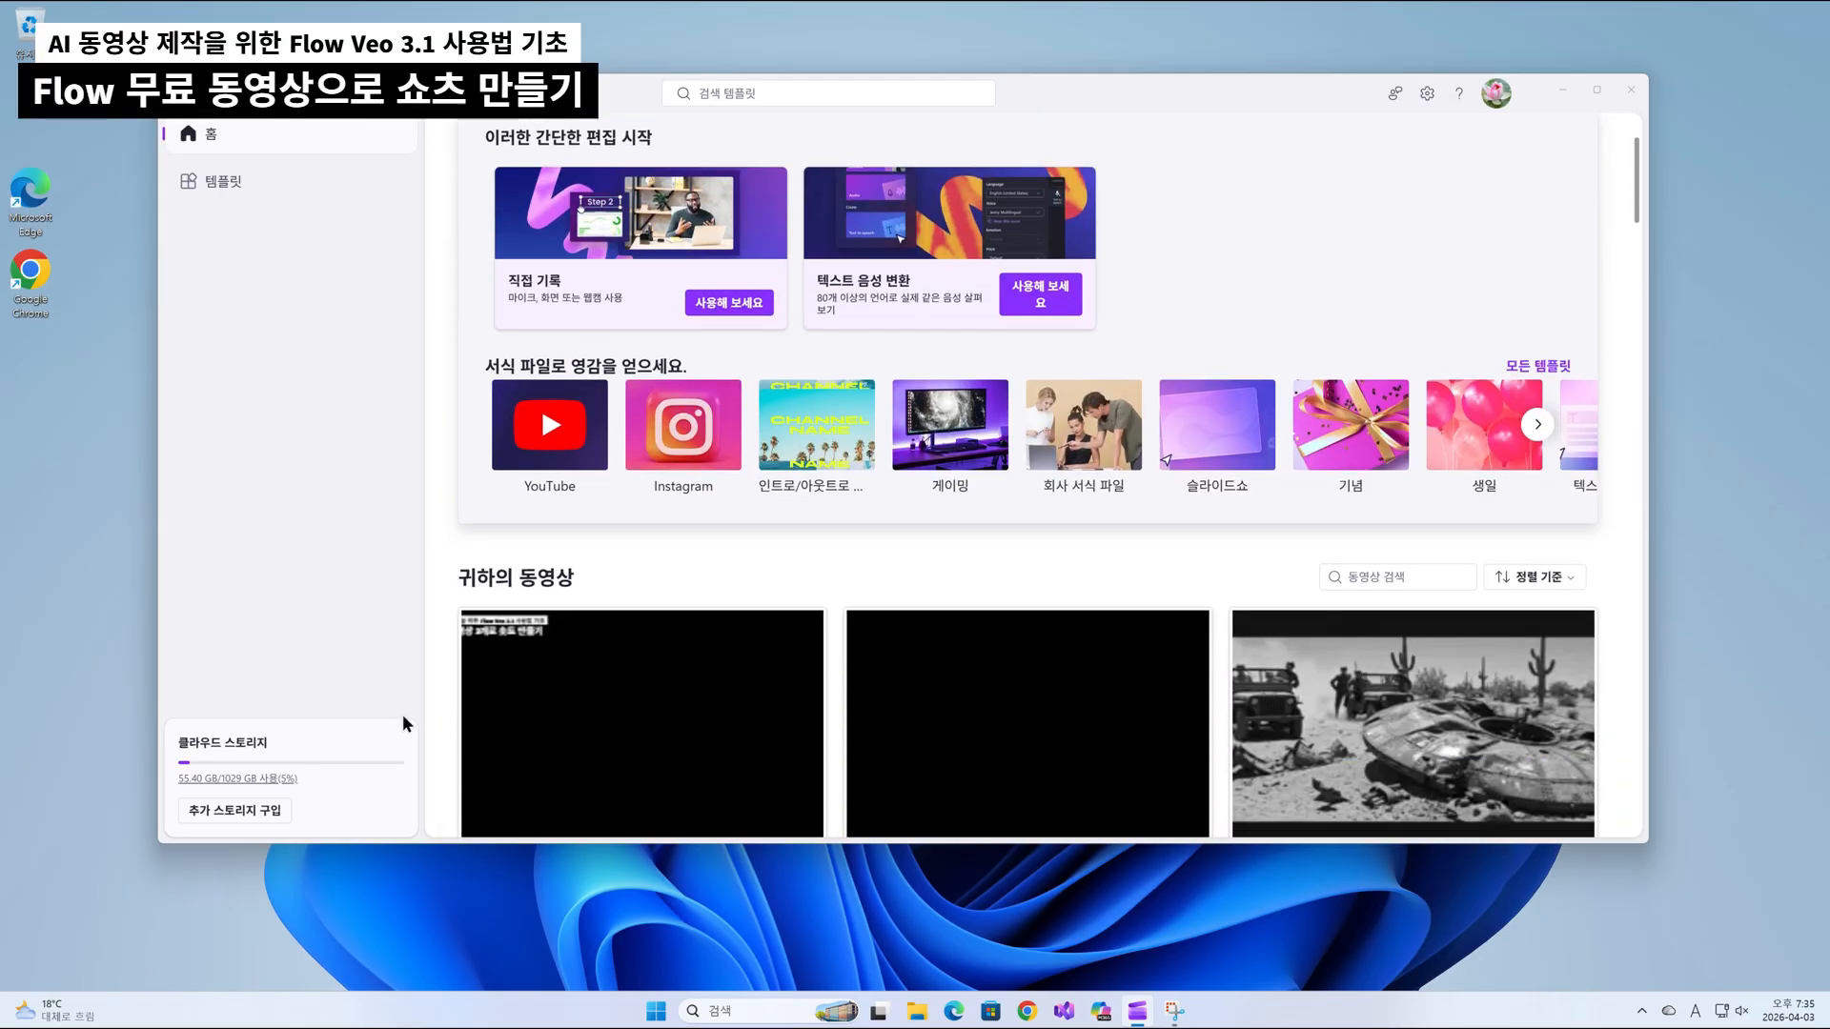
click(992, 515)
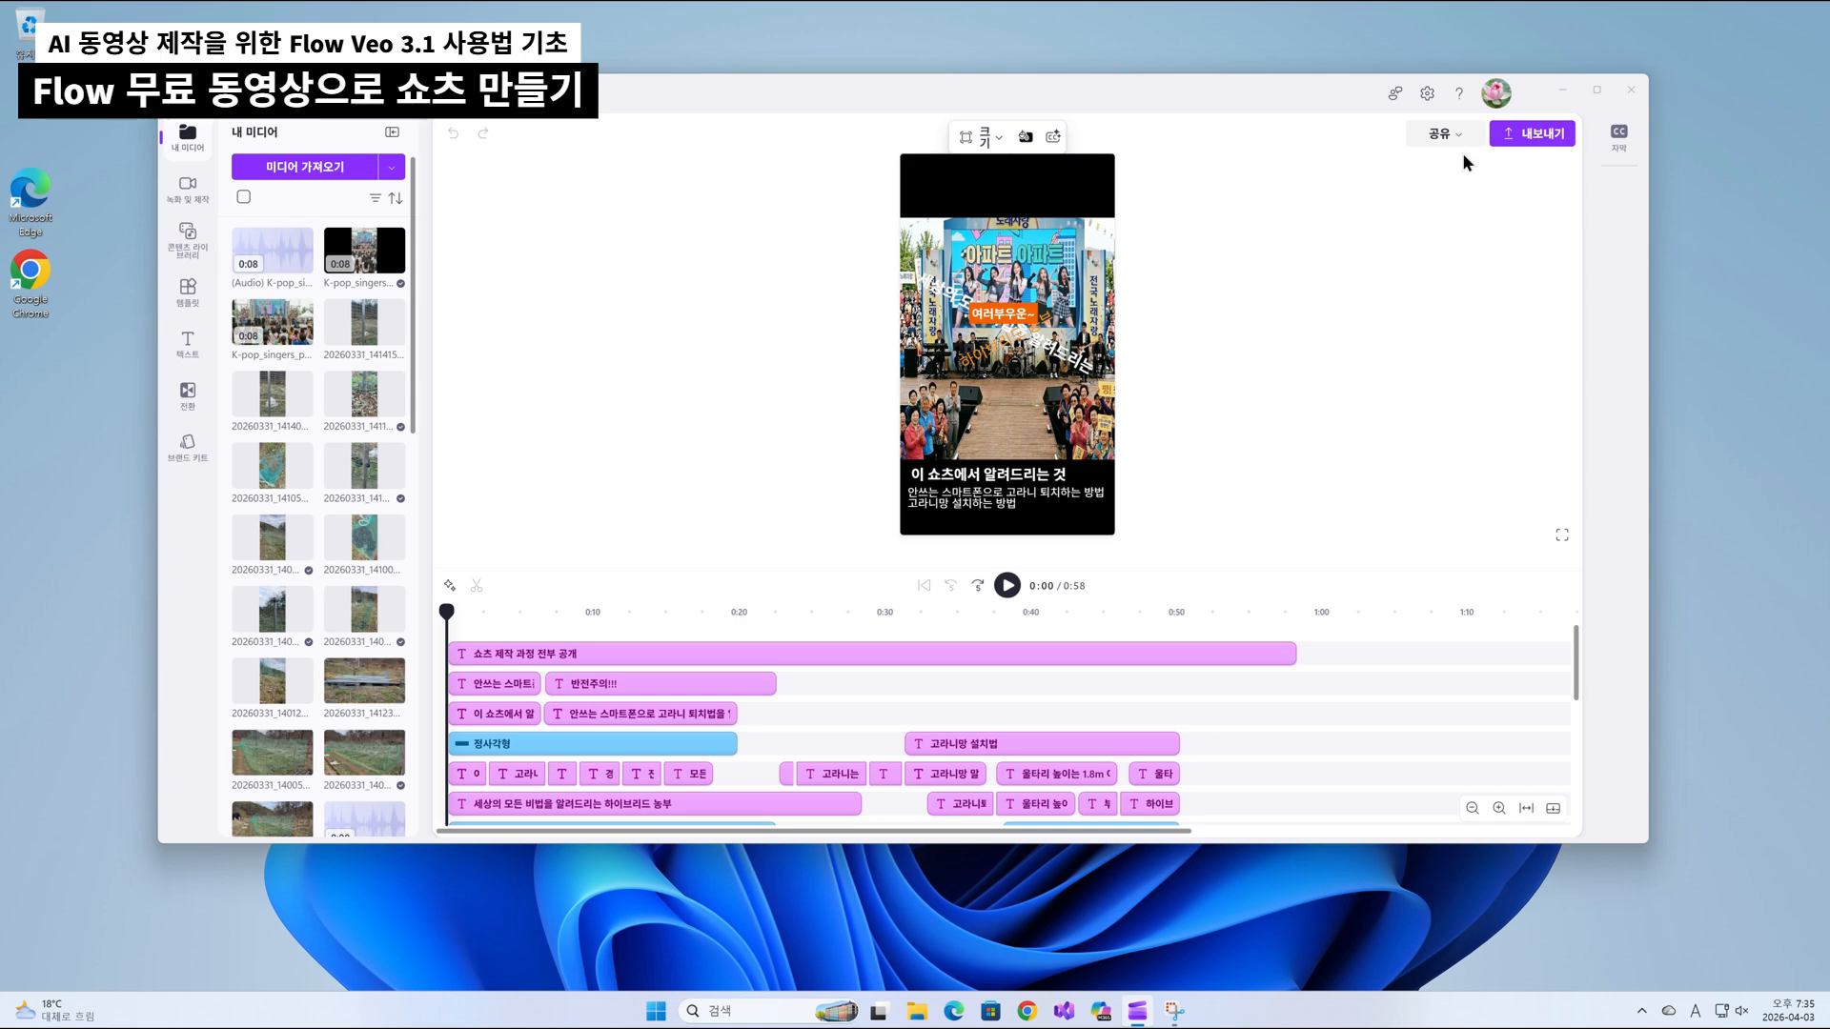
click(1598, 90)
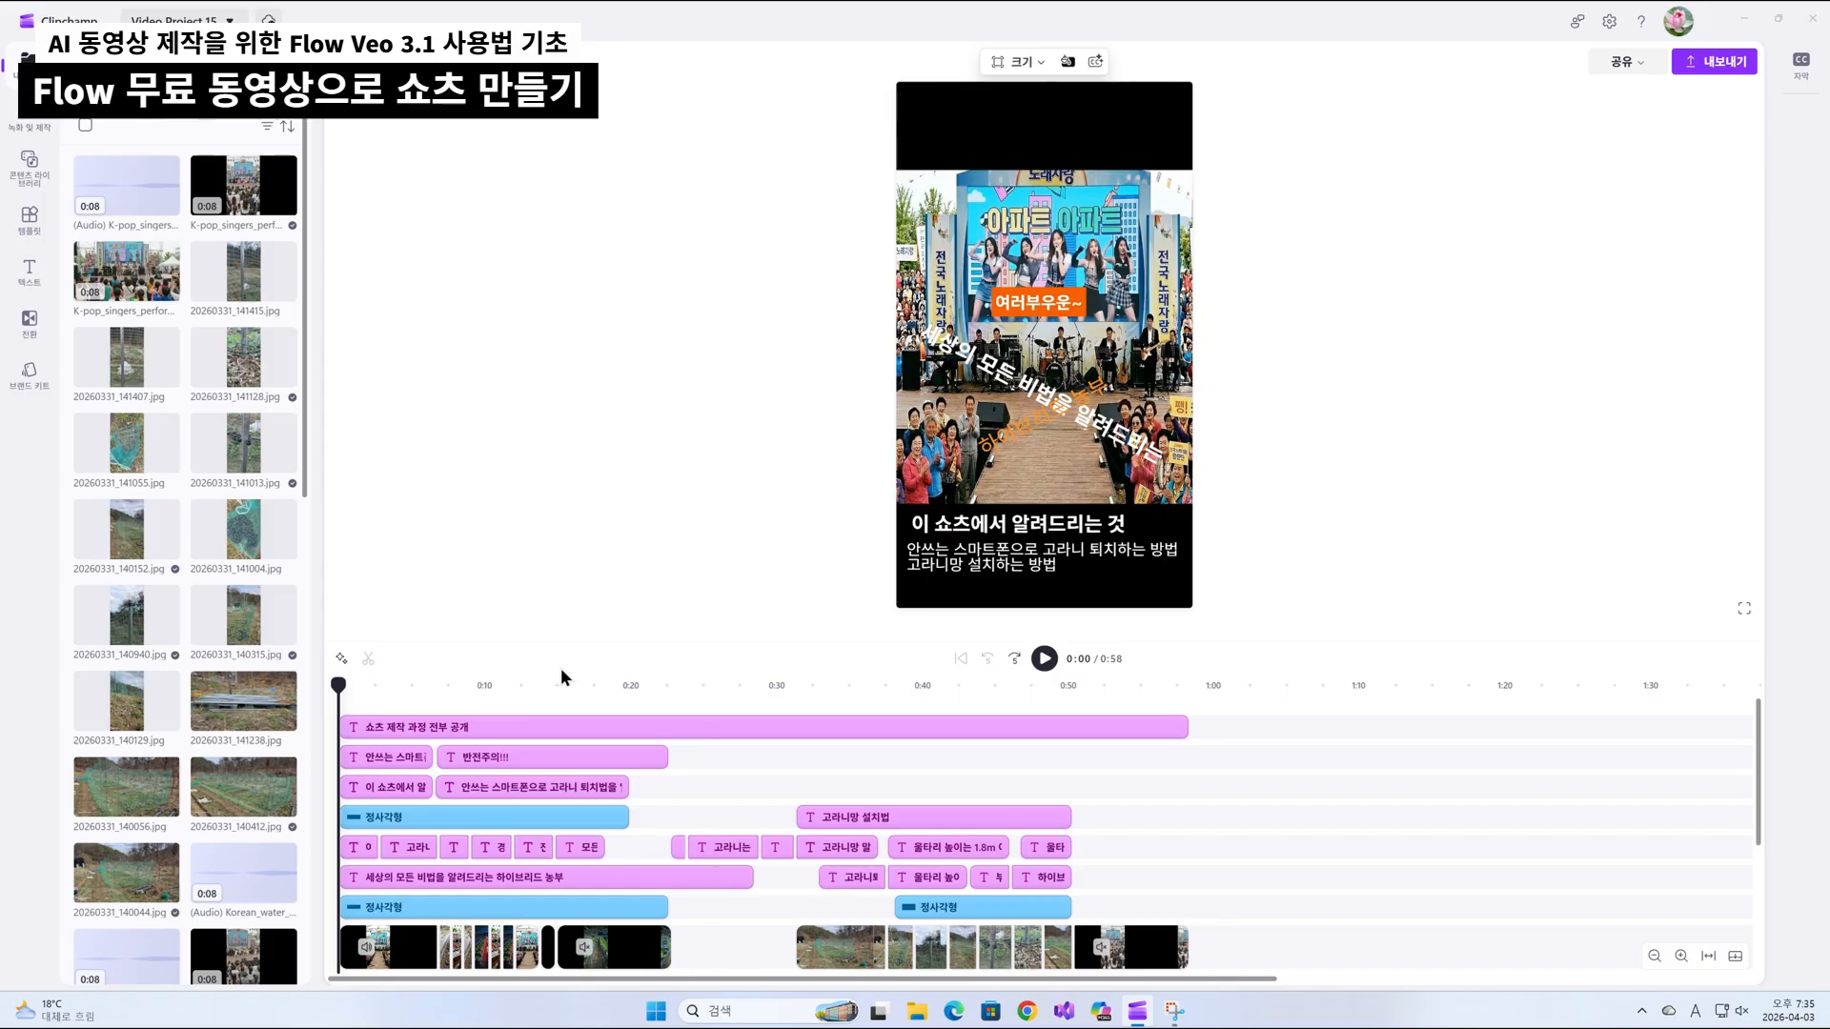
click(1044, 659)
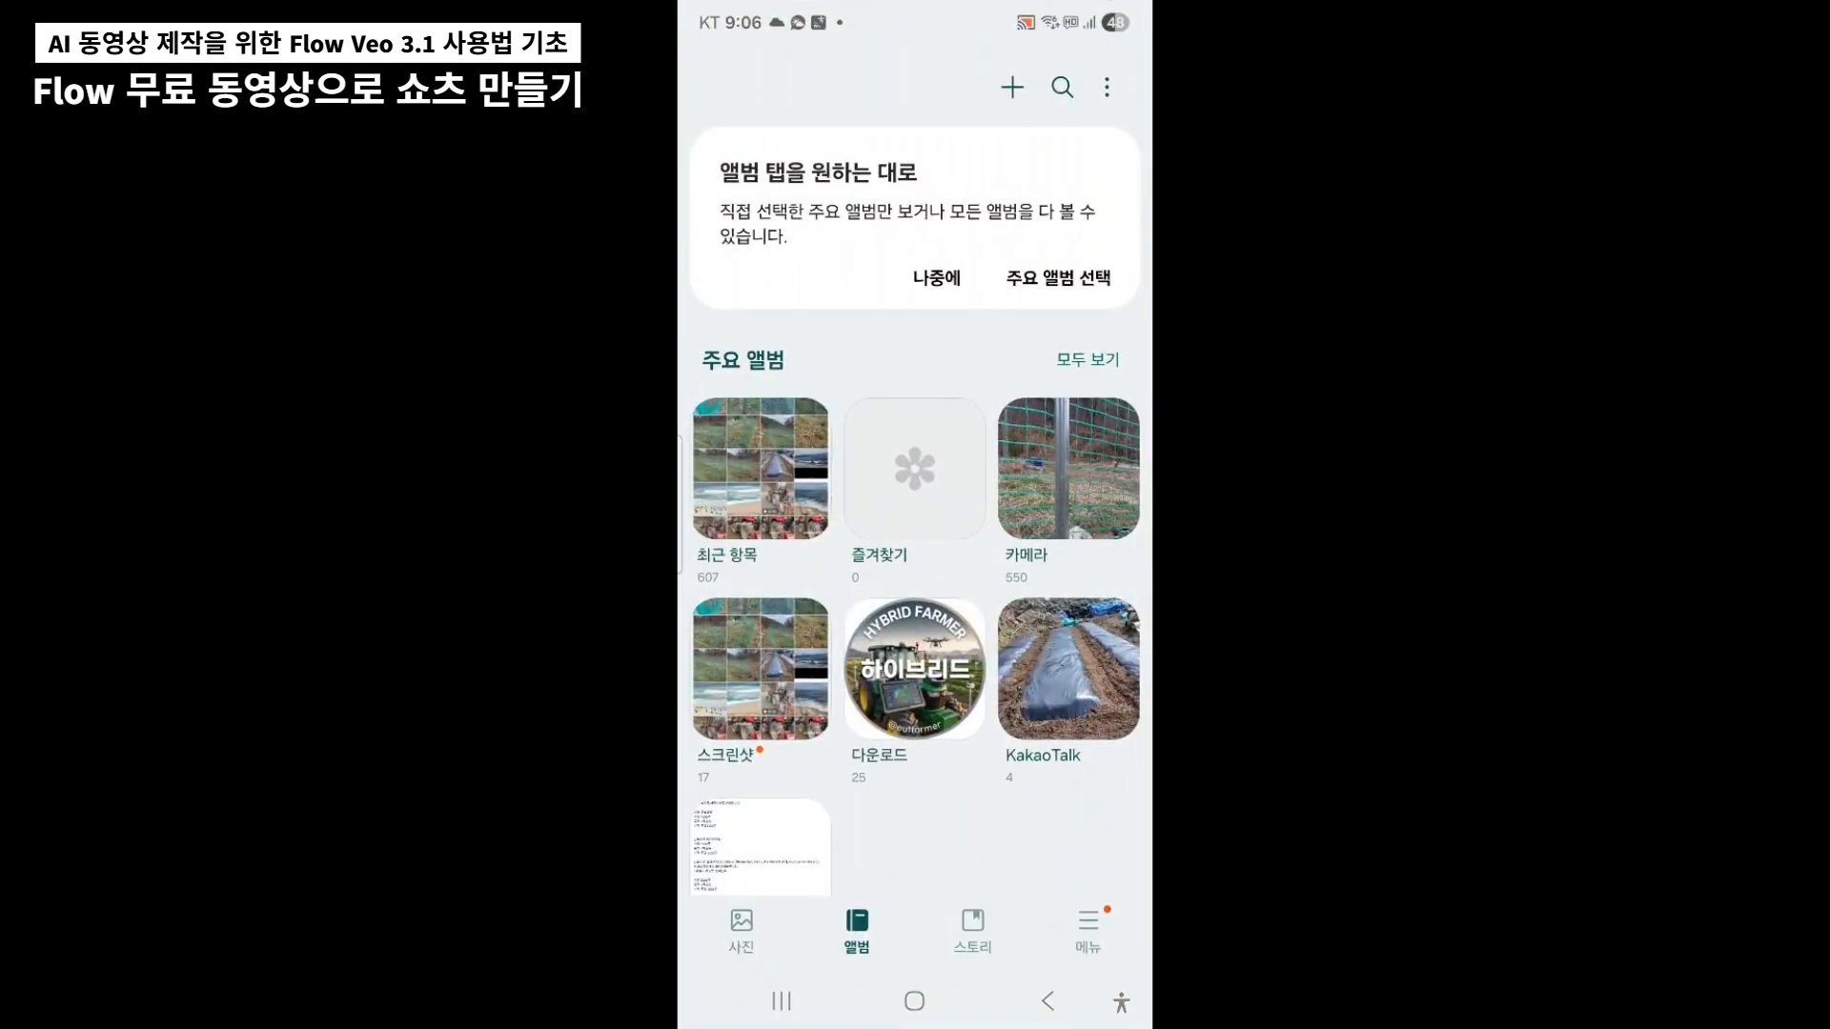
Open the 최근 항목 album in the phone gallery and look through its photos one by one.
click(761, 469)
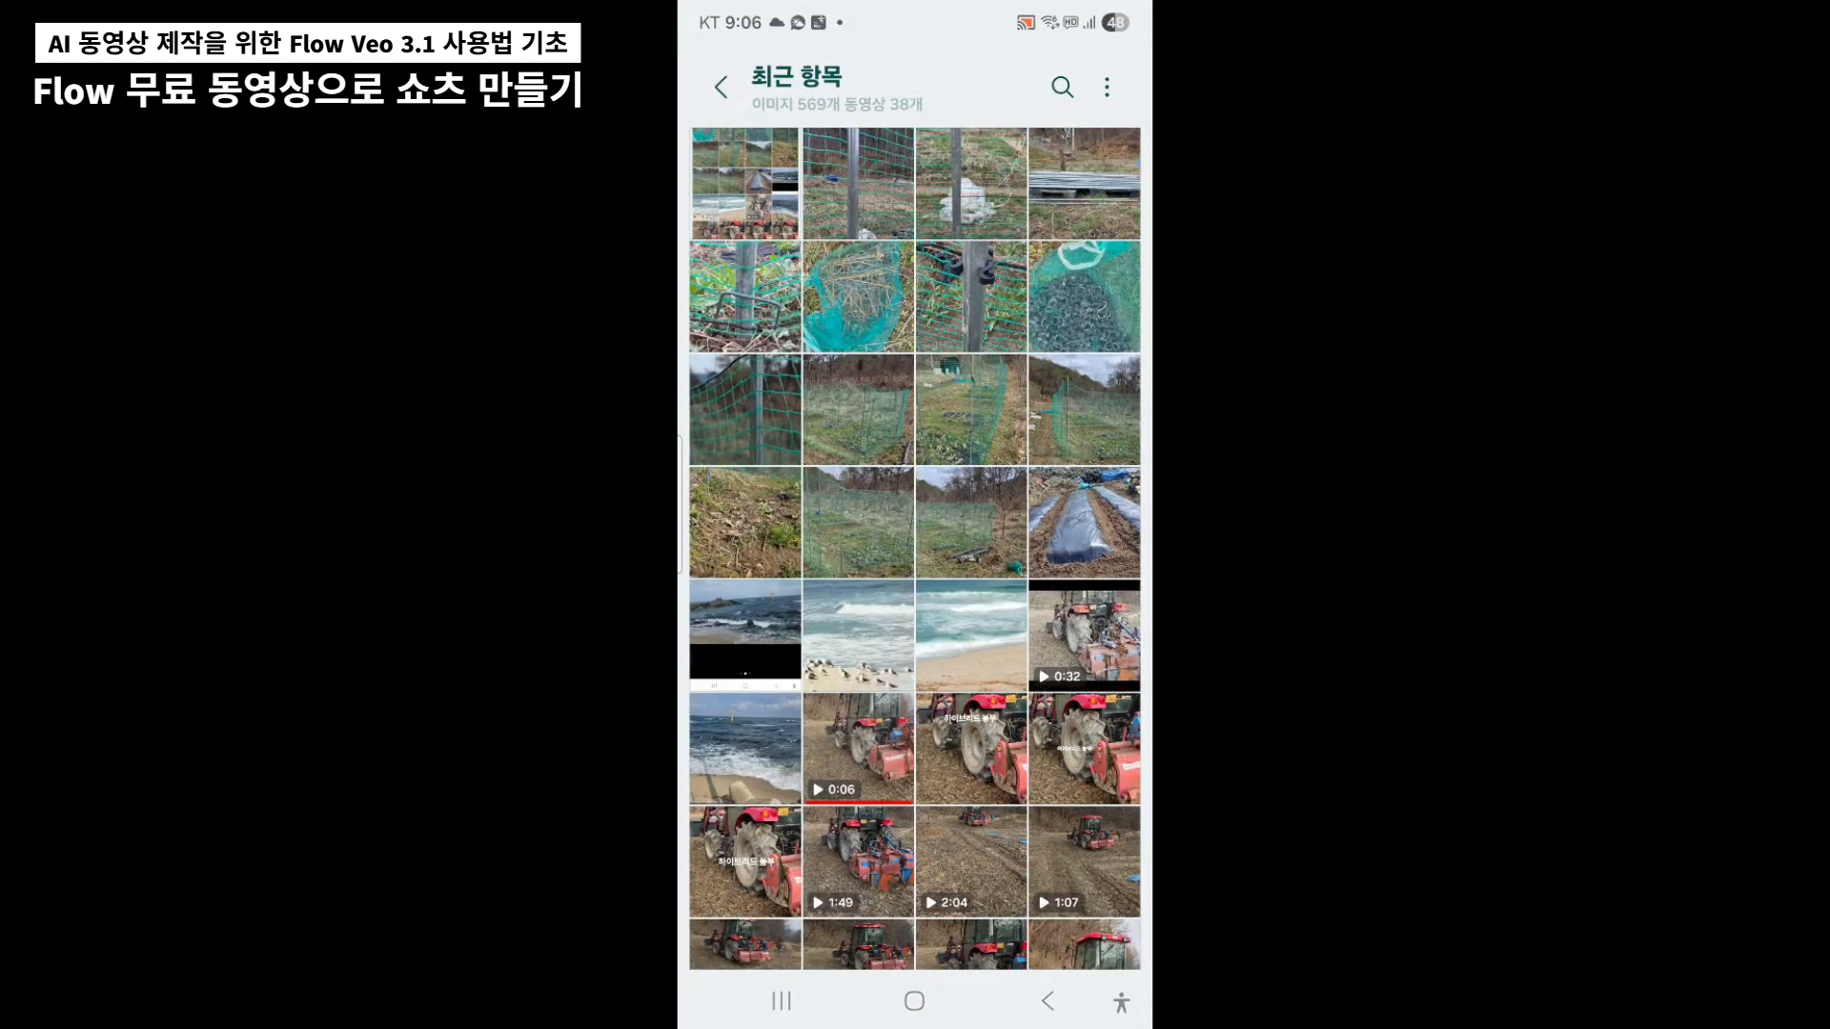
click(971, 522)
drag(810, 572, 1048, 572)
drag(811, 572, 1049, 572)
drag(811, 572, 1049, 571)
drag(811, 572, 1049, 571)
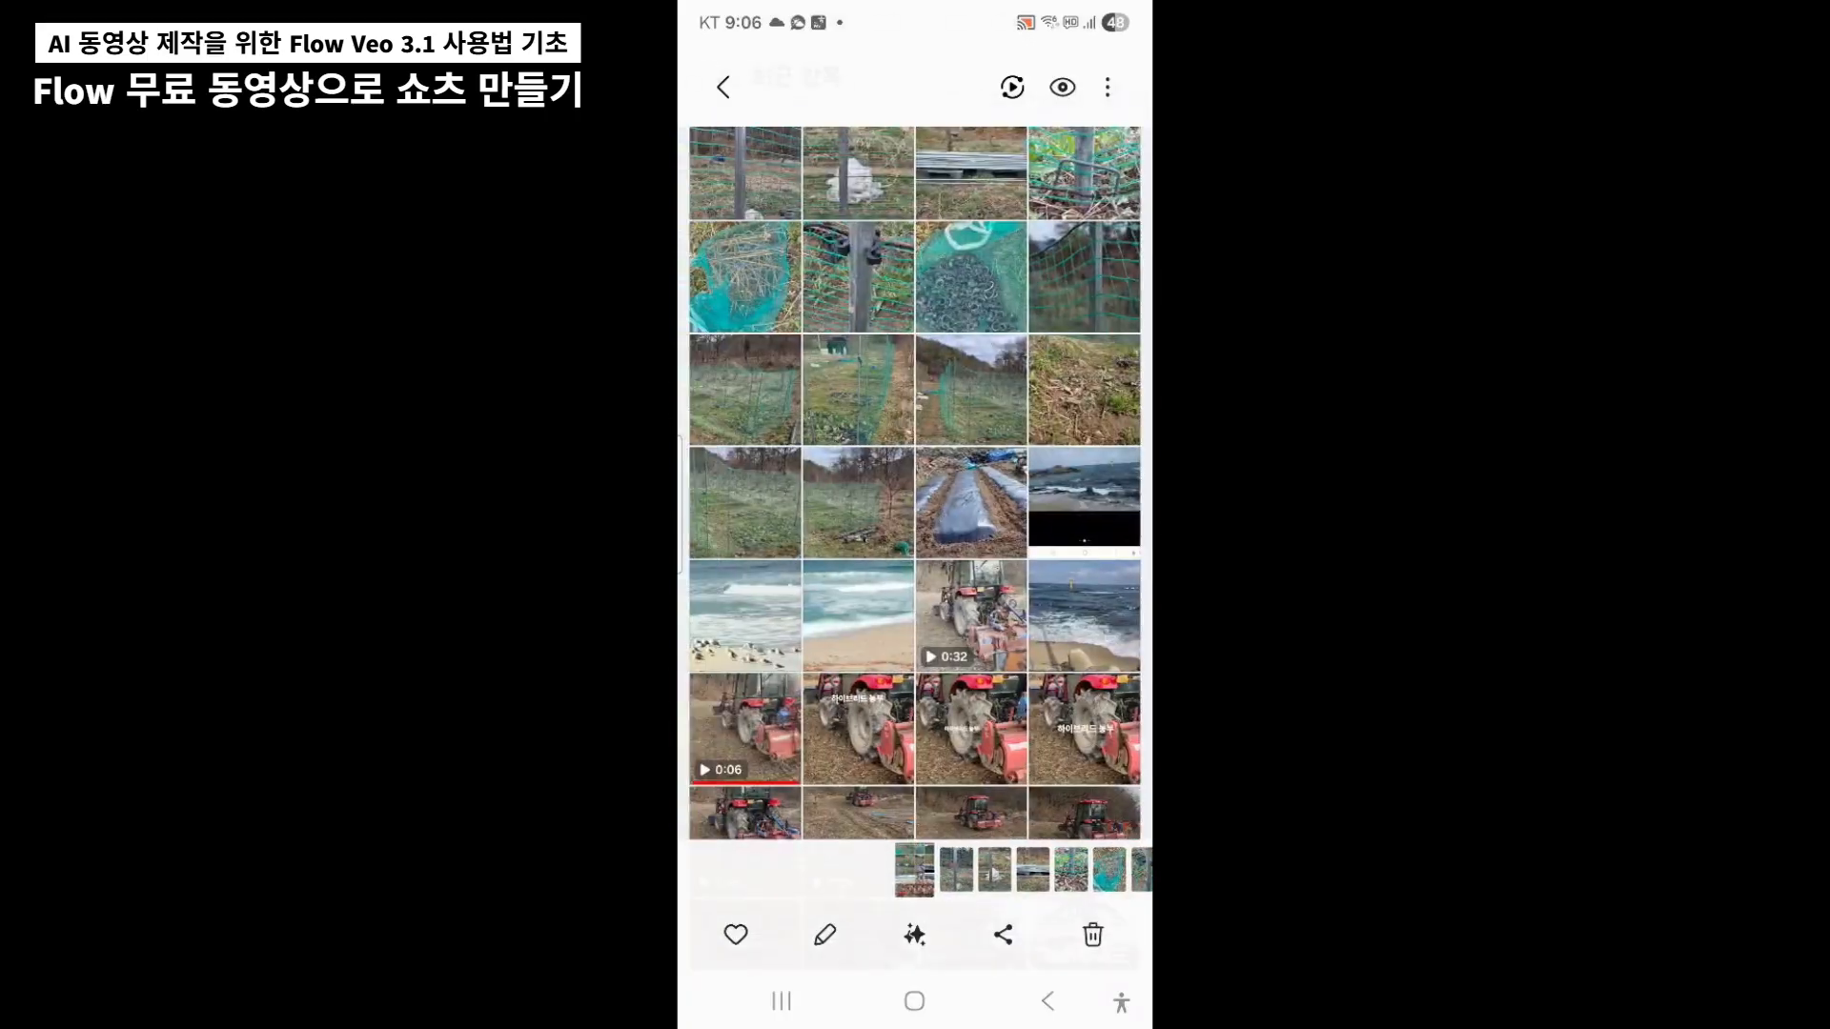
Select the 14 farm and fence photos in the phone gallery and share them to Google Drive.
click(723, 86)
click(857, 410)
click(746, 410)
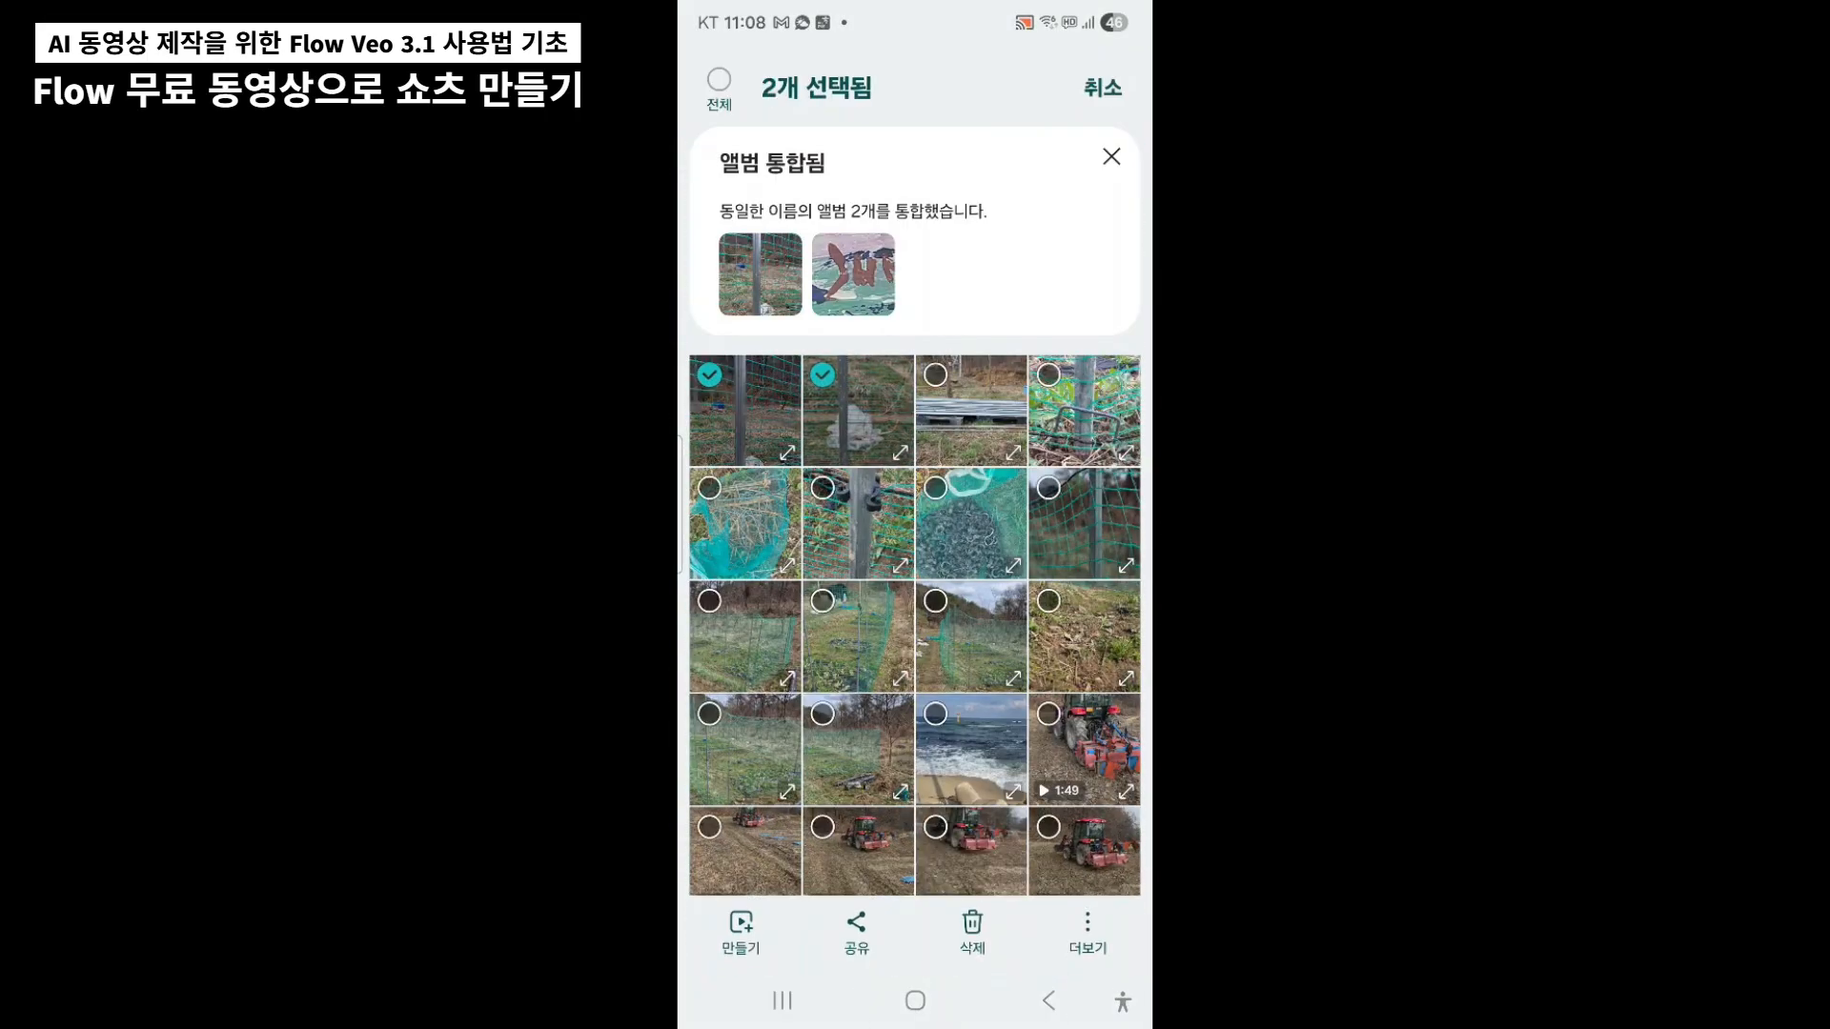
click(971, 410)
click(1084, 409)
click(746, 523)
click(858, 523)
click(971, 524)
click(1084, 524)
click(746, 637)
click(858, 636)
click(971, 636)
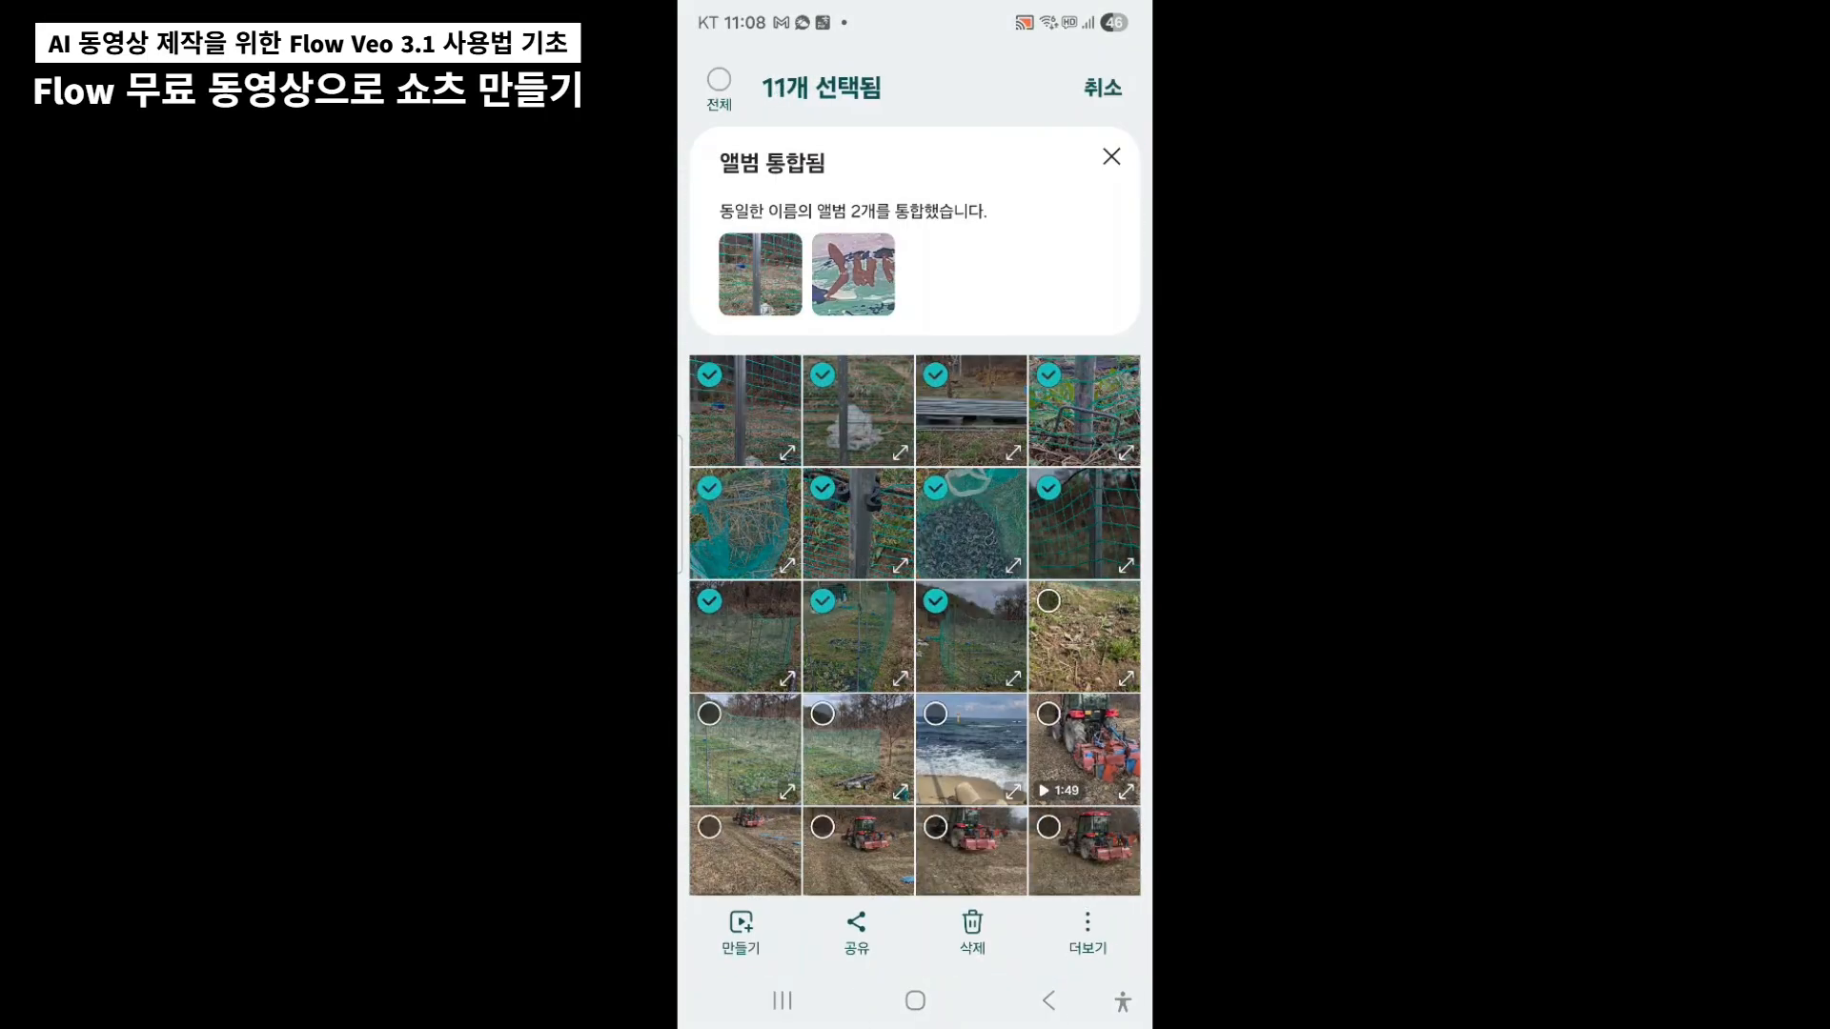
click(1084, 637)
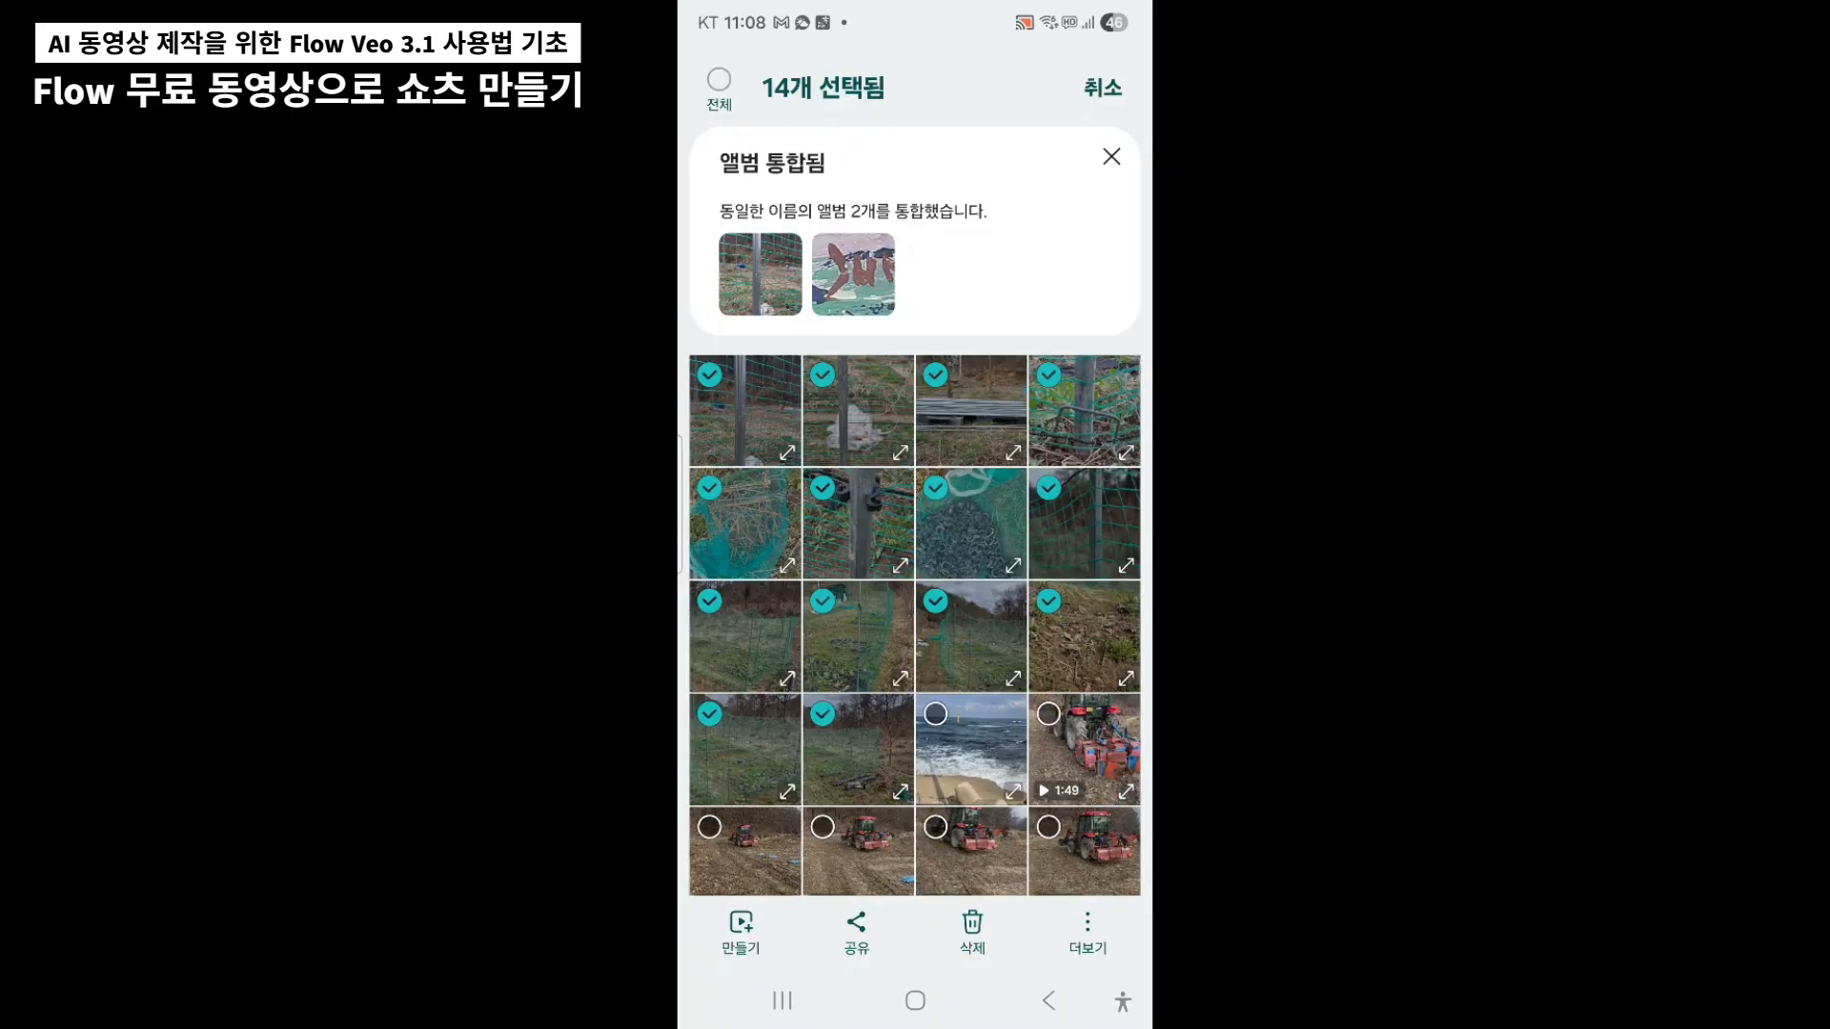
click(856, 932)
click(841, 850)
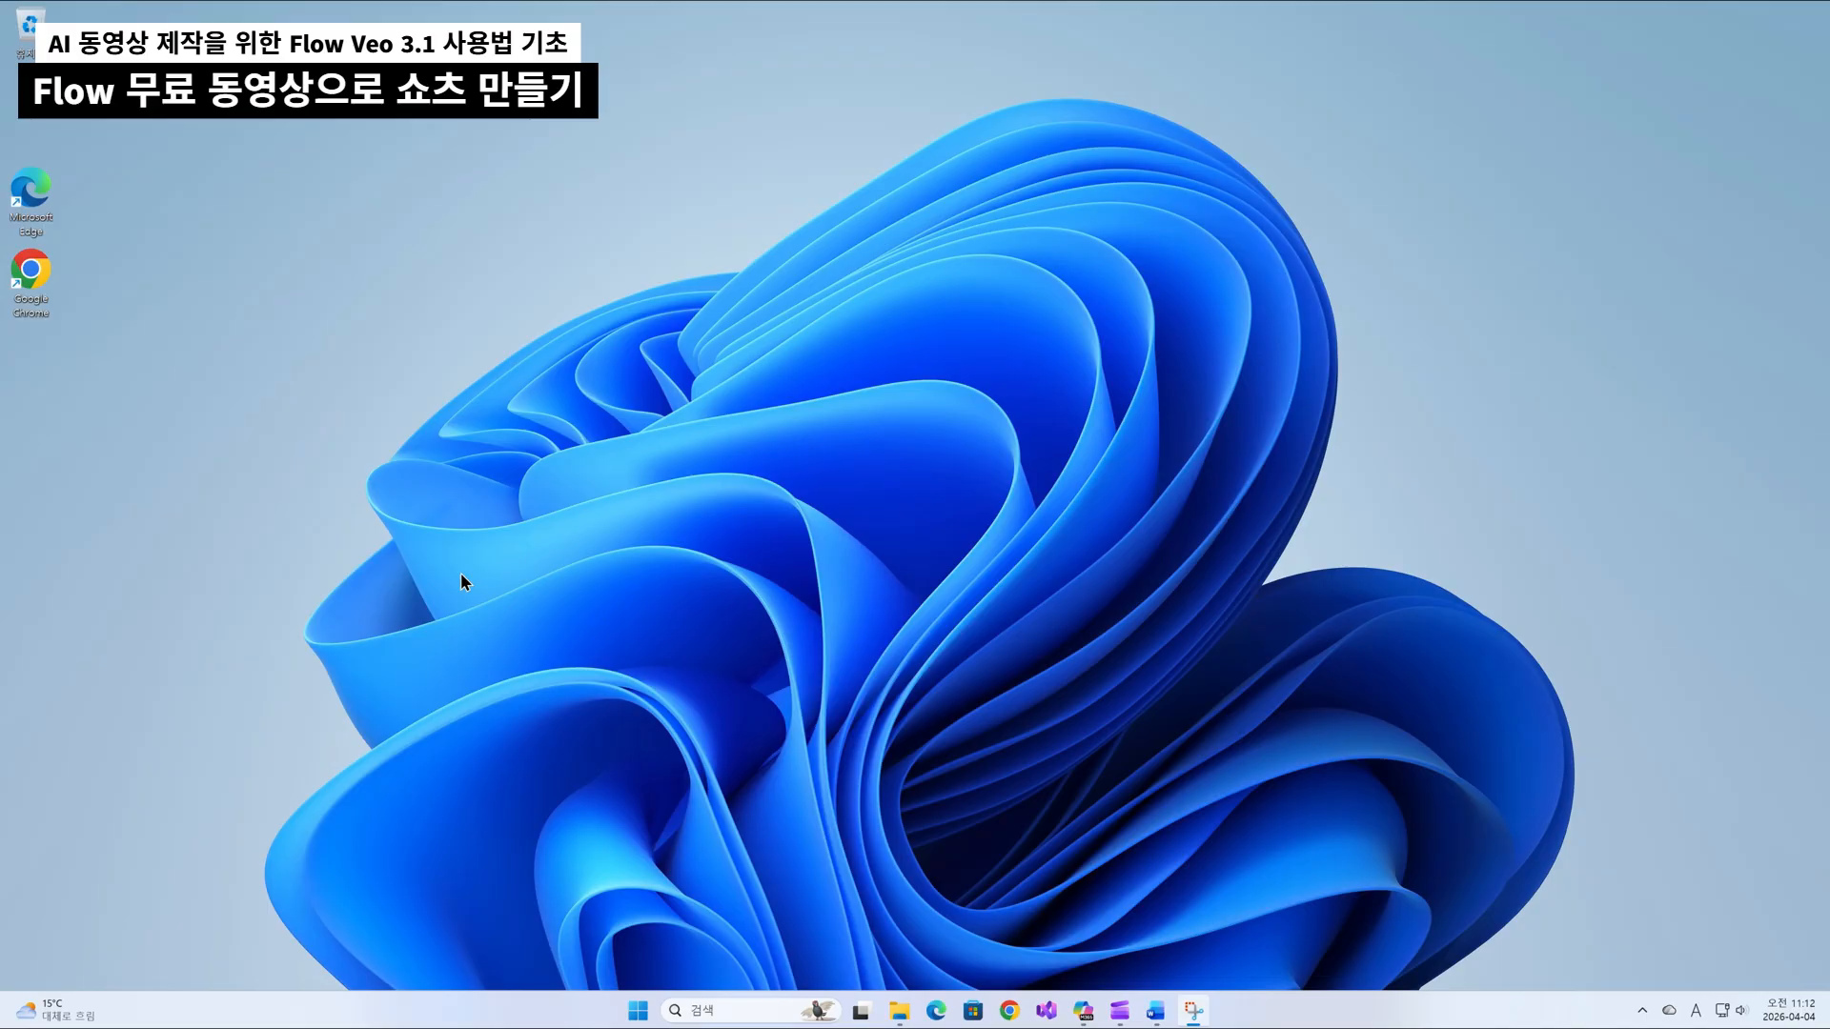
Open Google Drive in Chrome and show the recent files.
click(1010, 1011)
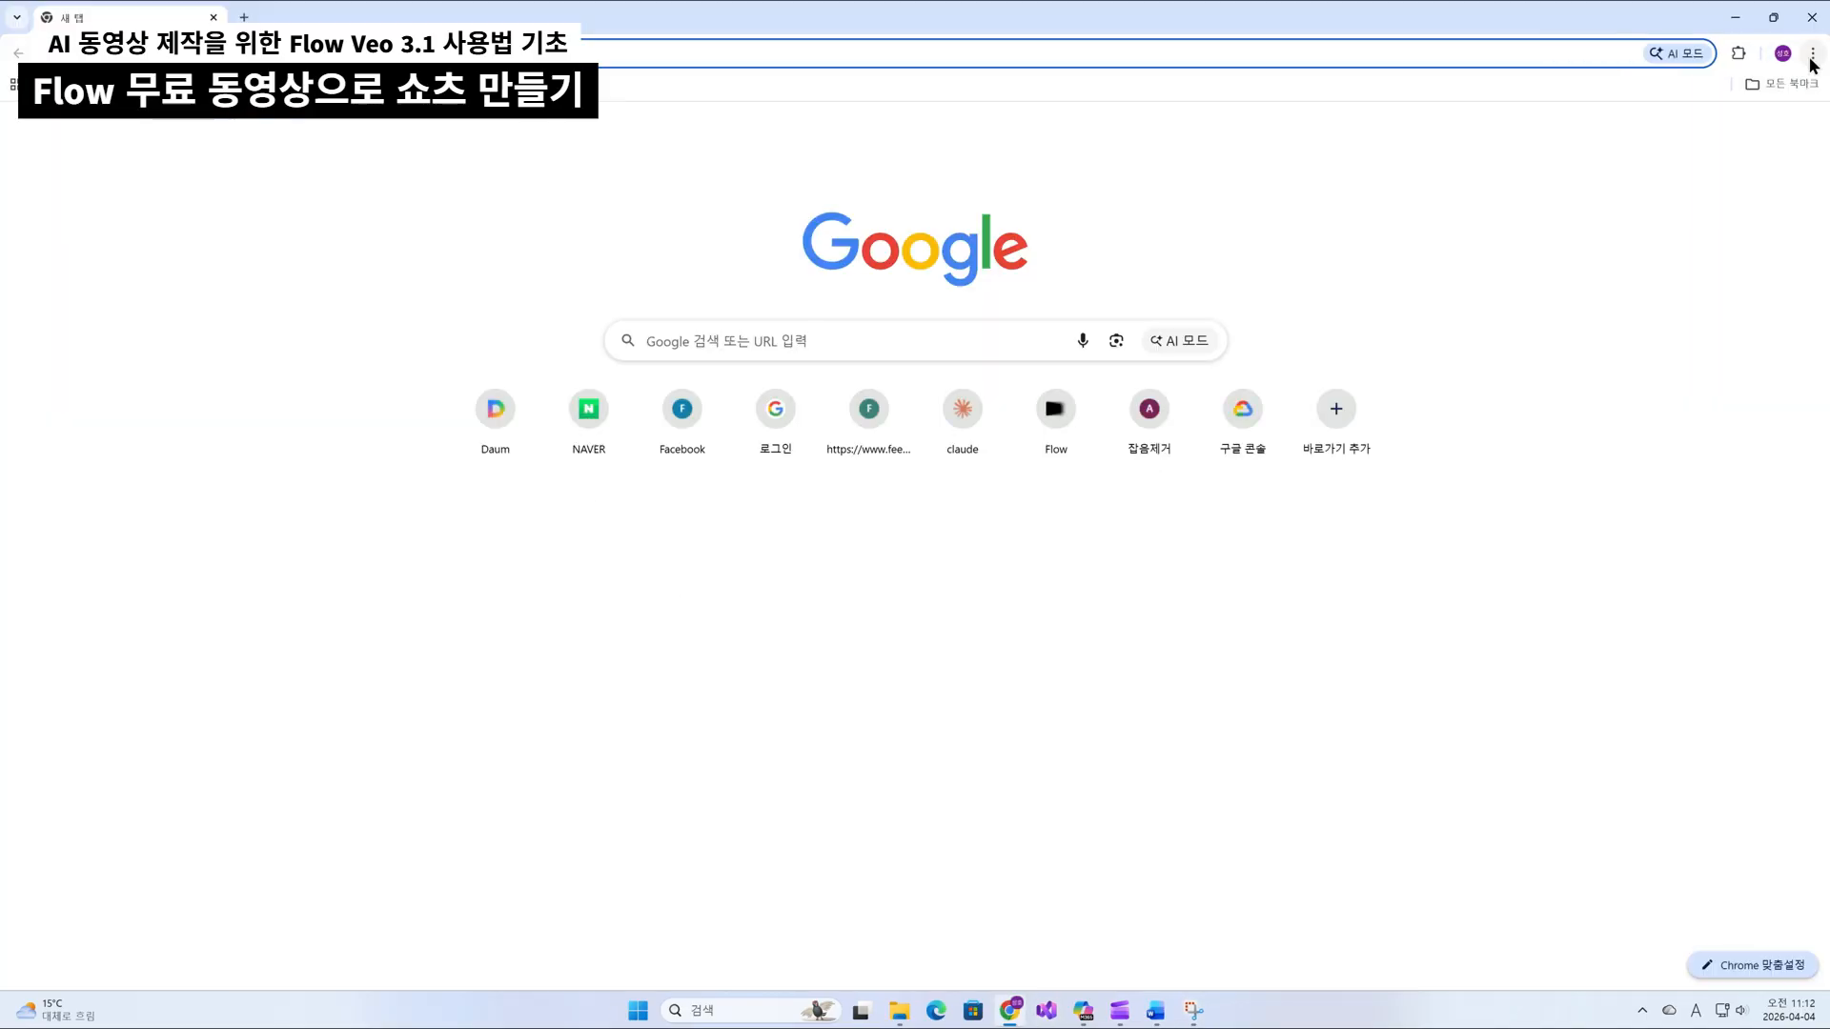
click(1757, 127)
click(1673, 254)
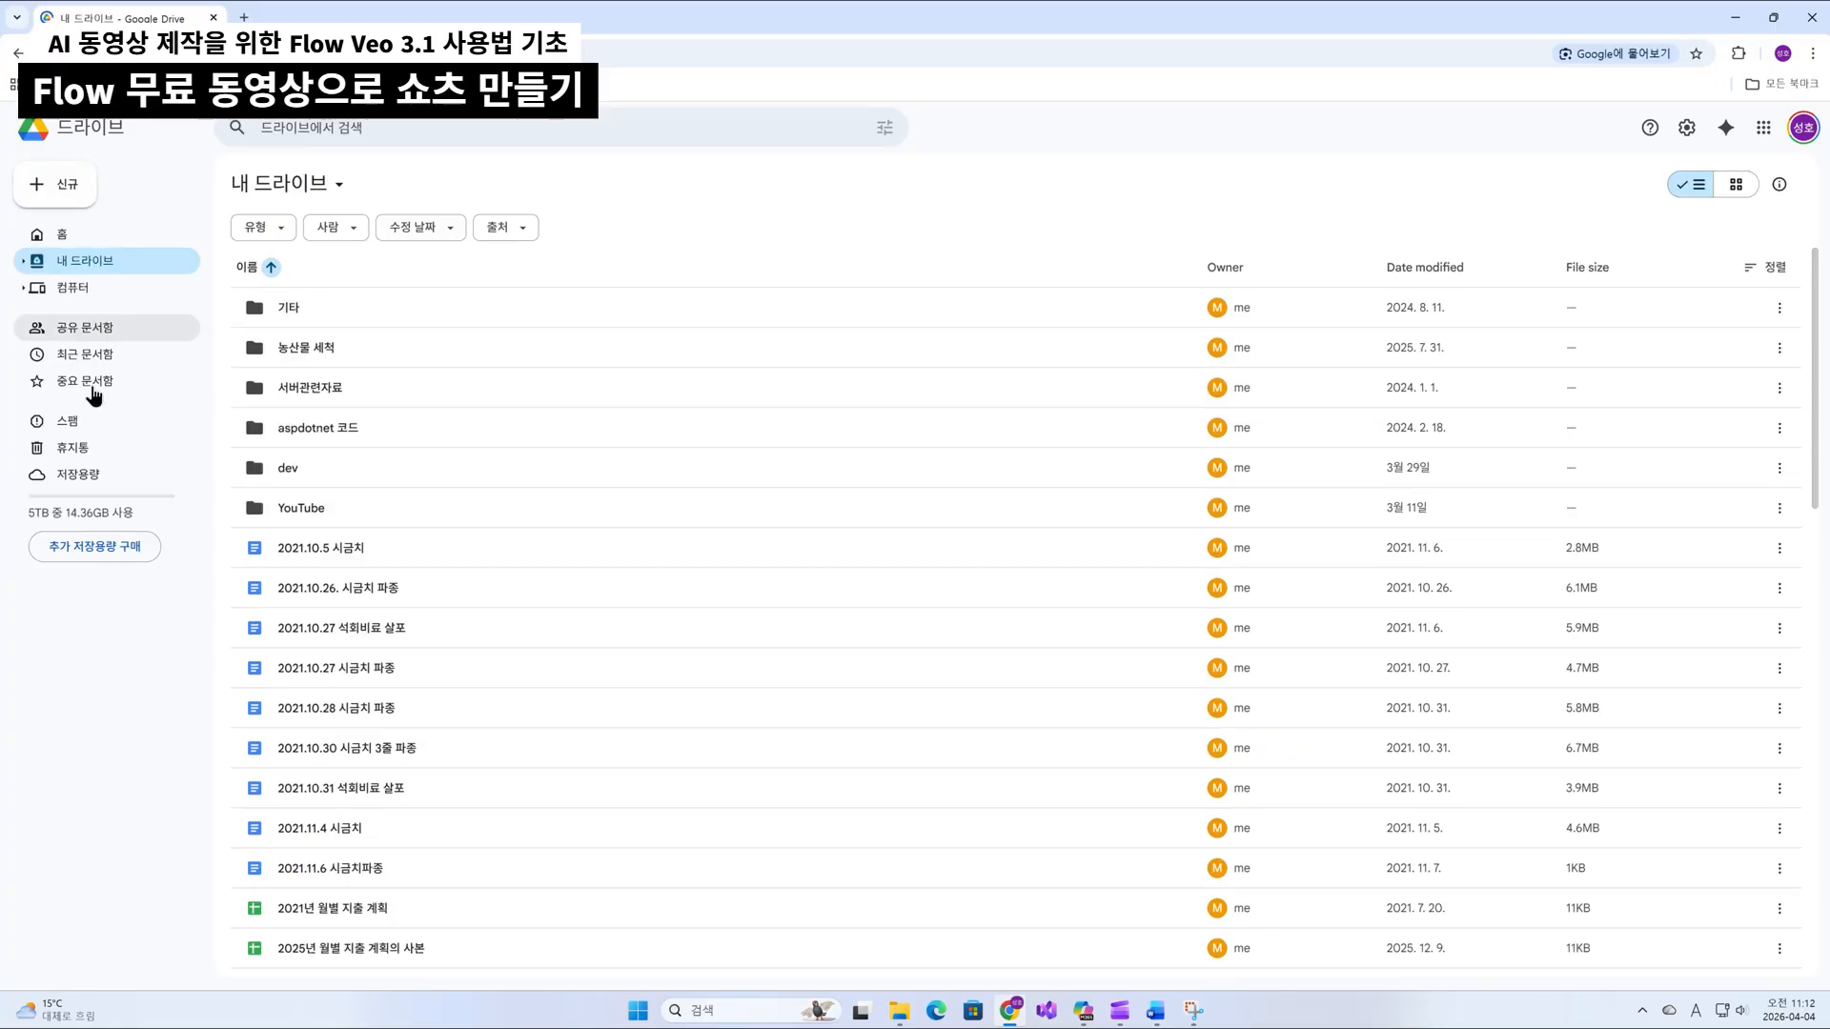
click(85, 354)
Select the 14 images from 20260331_140044.jpg through 20260331_141407.jpg and download them.
click(586, 349)
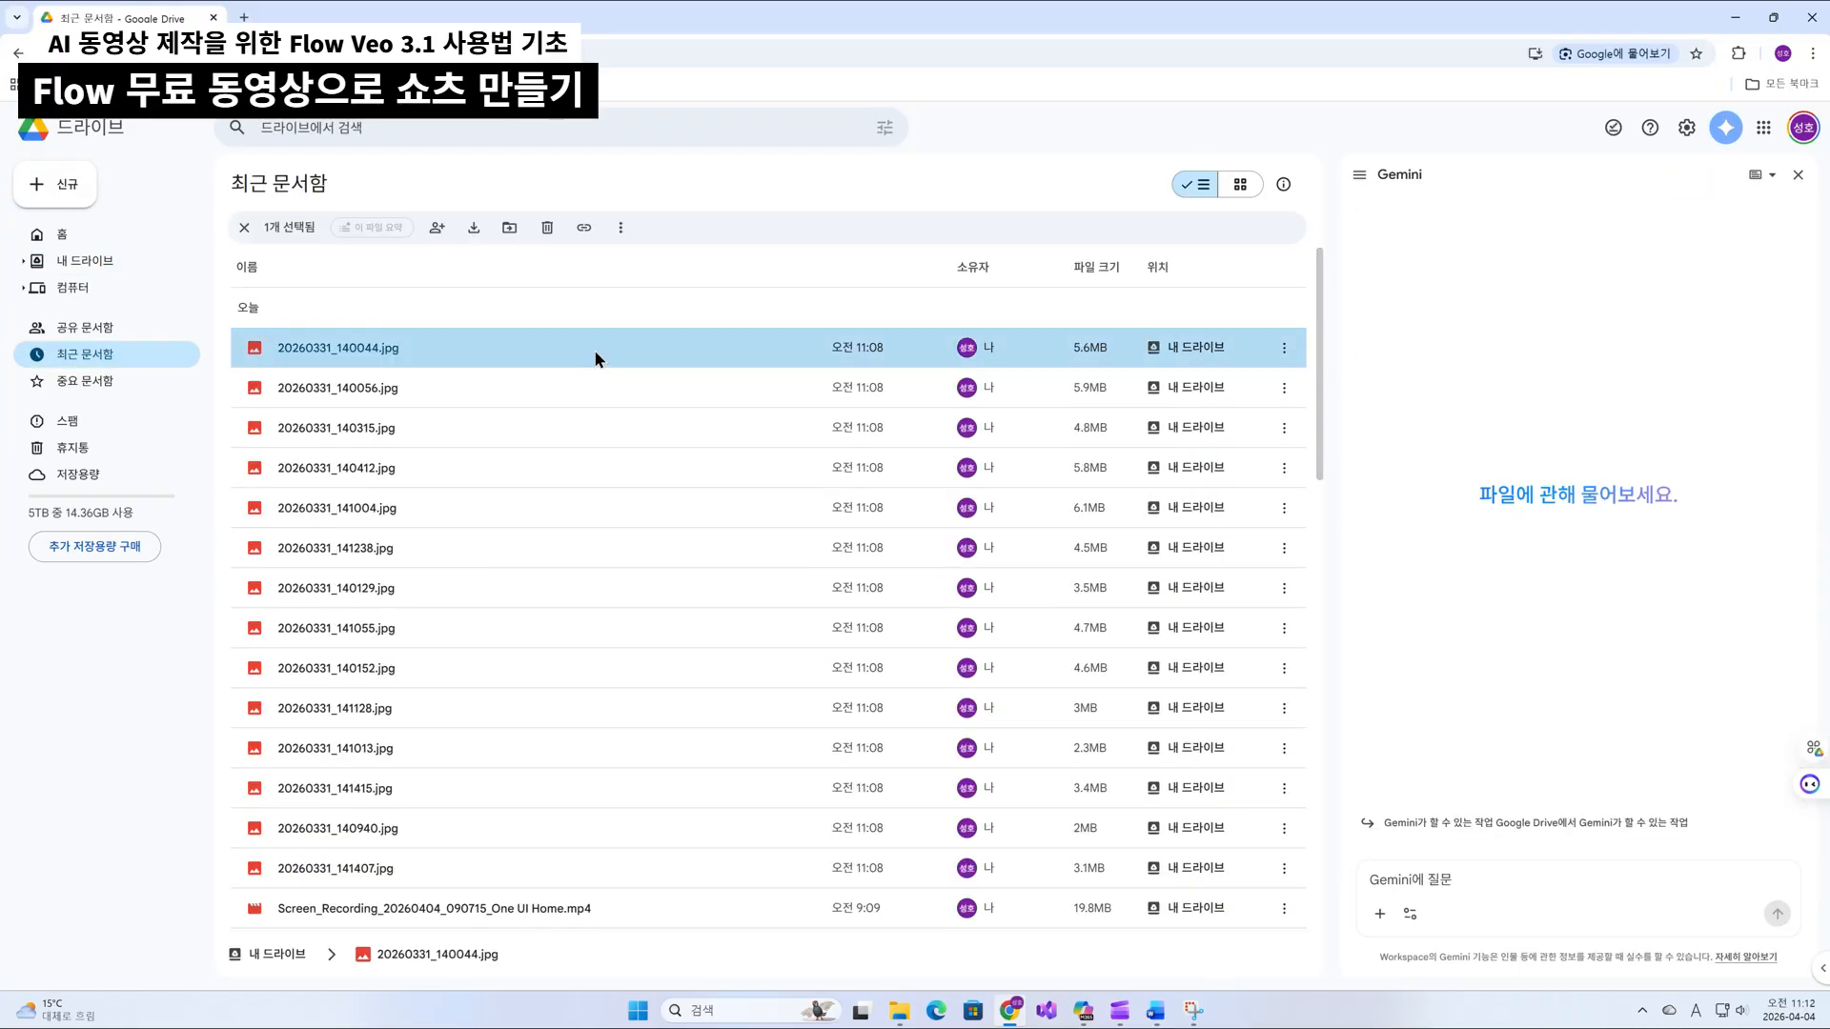
key(shift+Down)
key(shift+Down)
key(shift+Down)
key(shift+Down)
key(shift+Down)
key(shift+Down)
key(shift+Down)
key(shift+Down)
key(shift+Down)
key(shift+Down)
key(shift+Down)
key(shift+Down)
key(shift+Down)
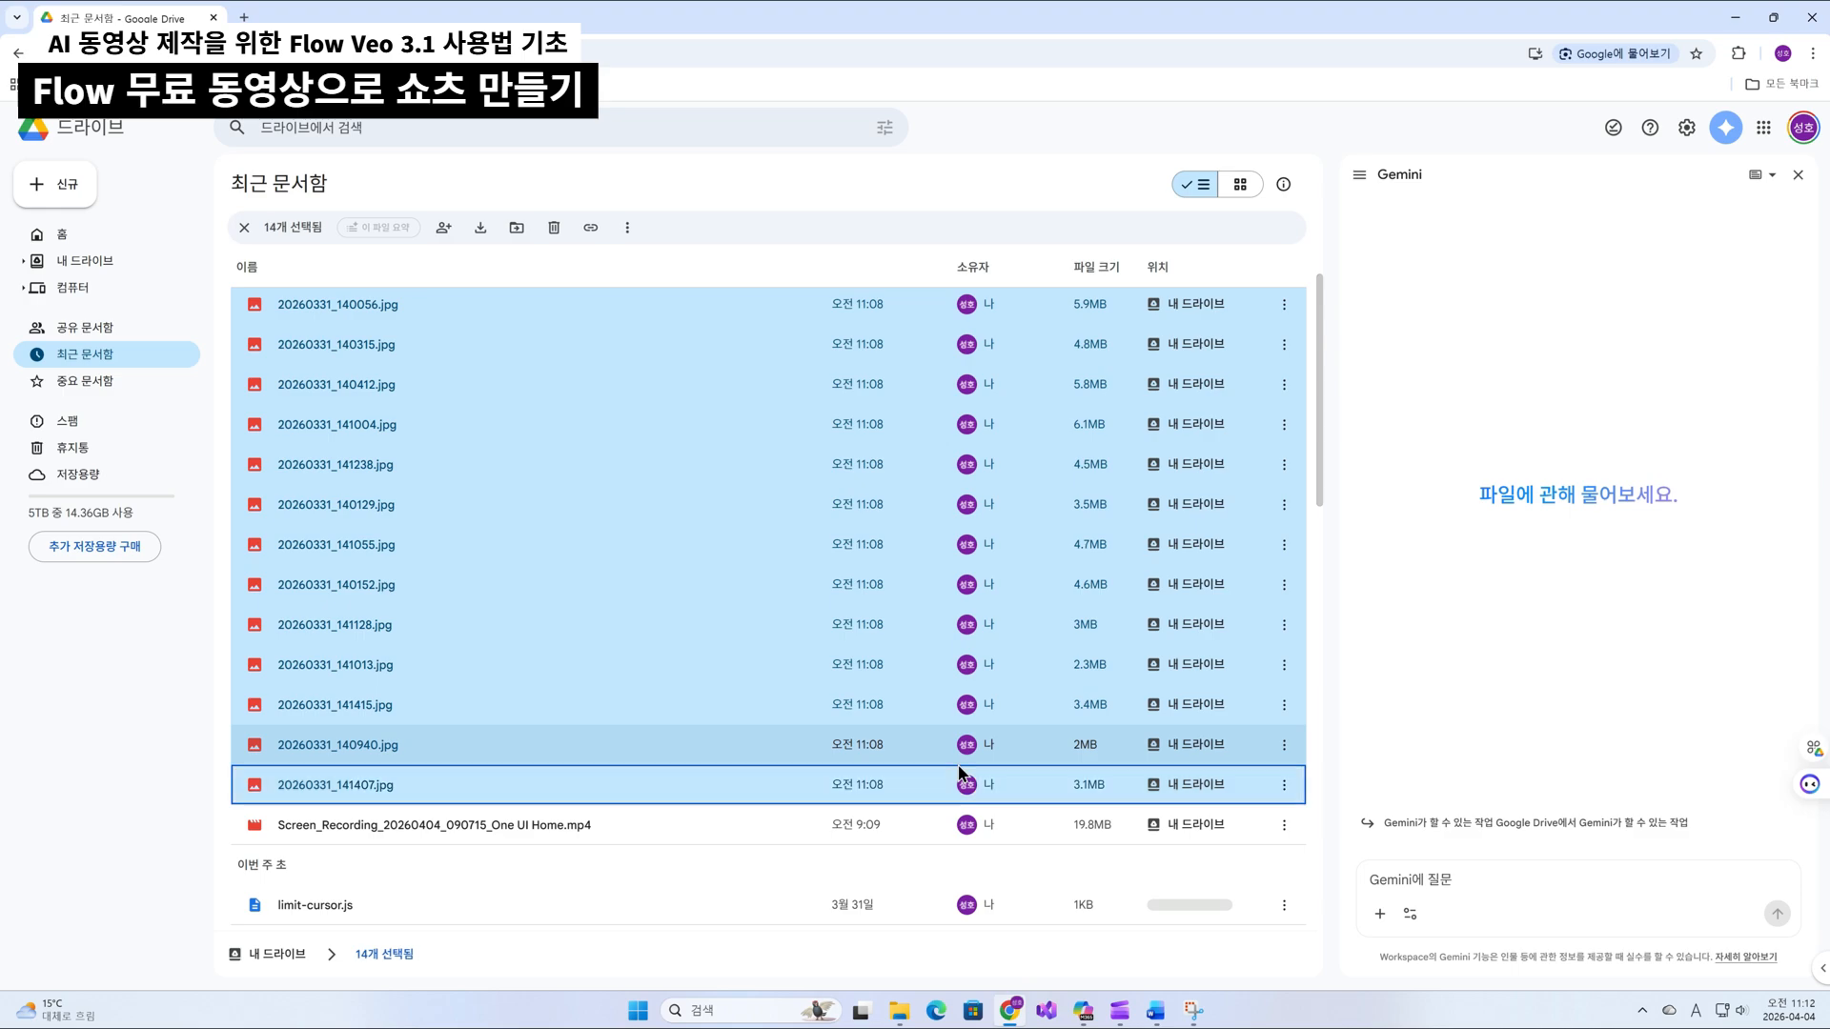
click(480, 228)
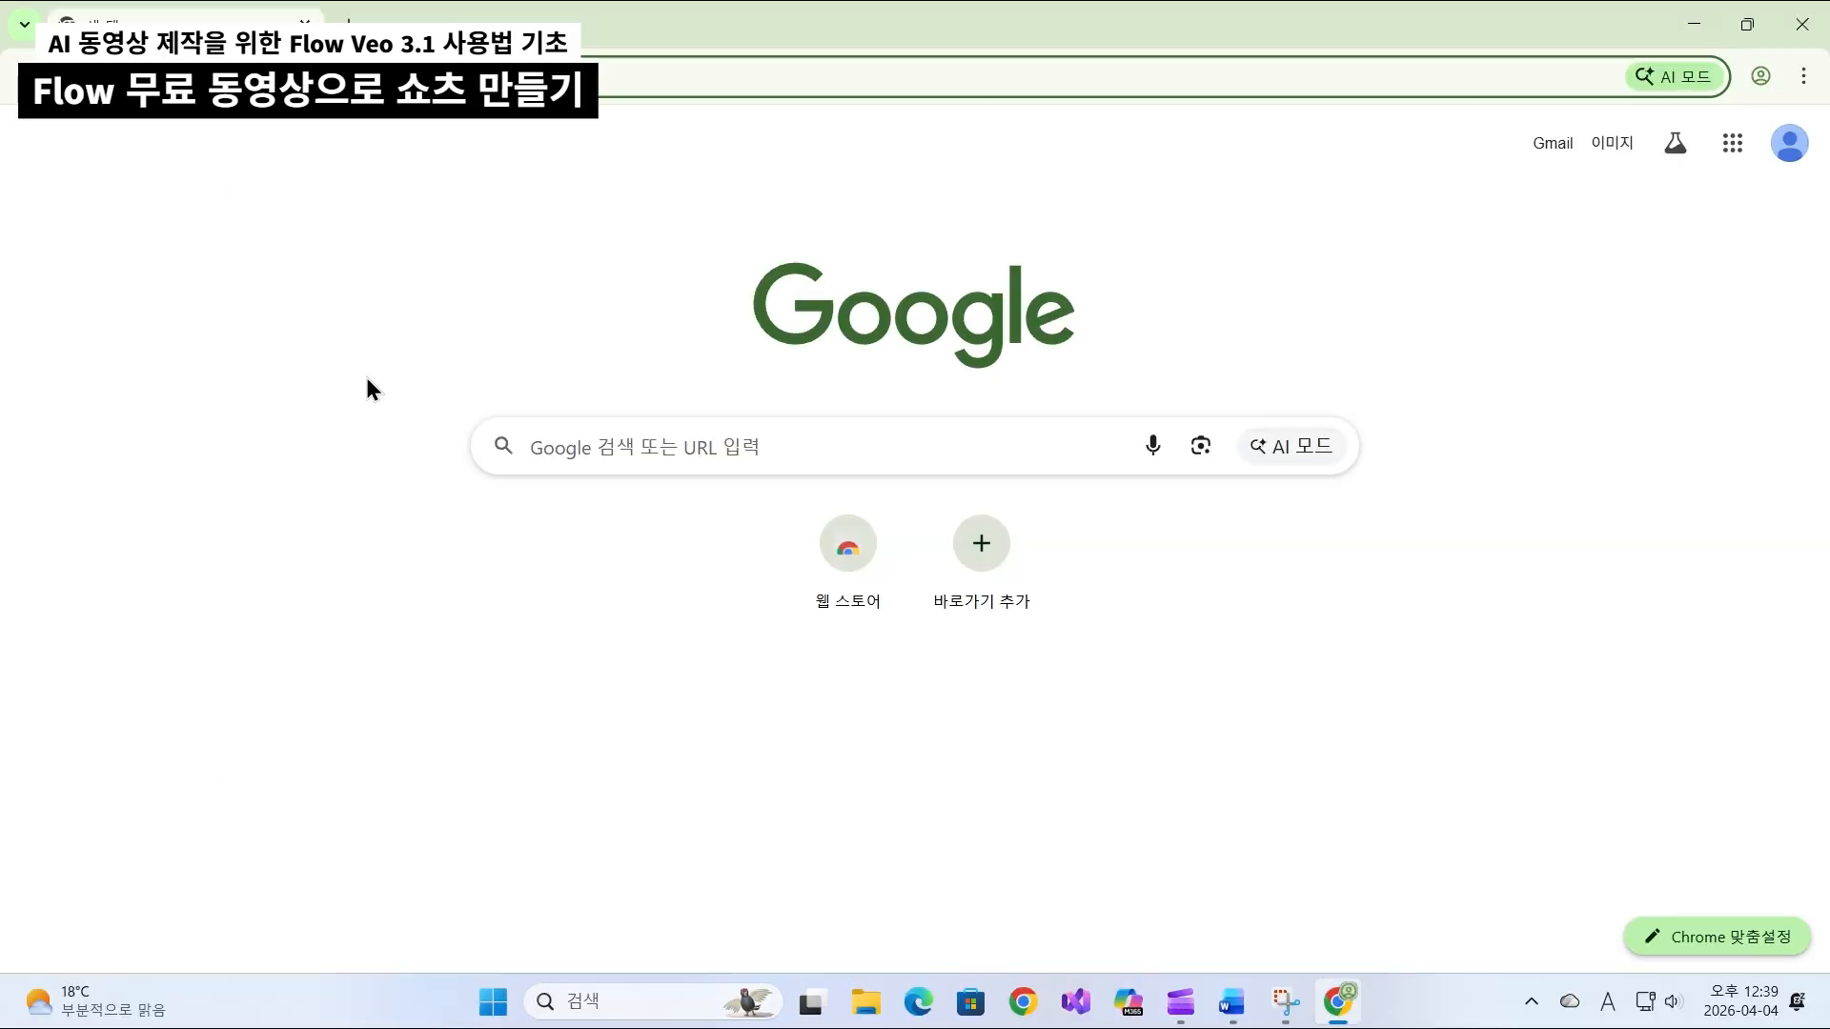
Search the web for "flow", open the Flow site and create a new project.
click(575, 447)
text(flow)
key(Return)
click(273, 401)
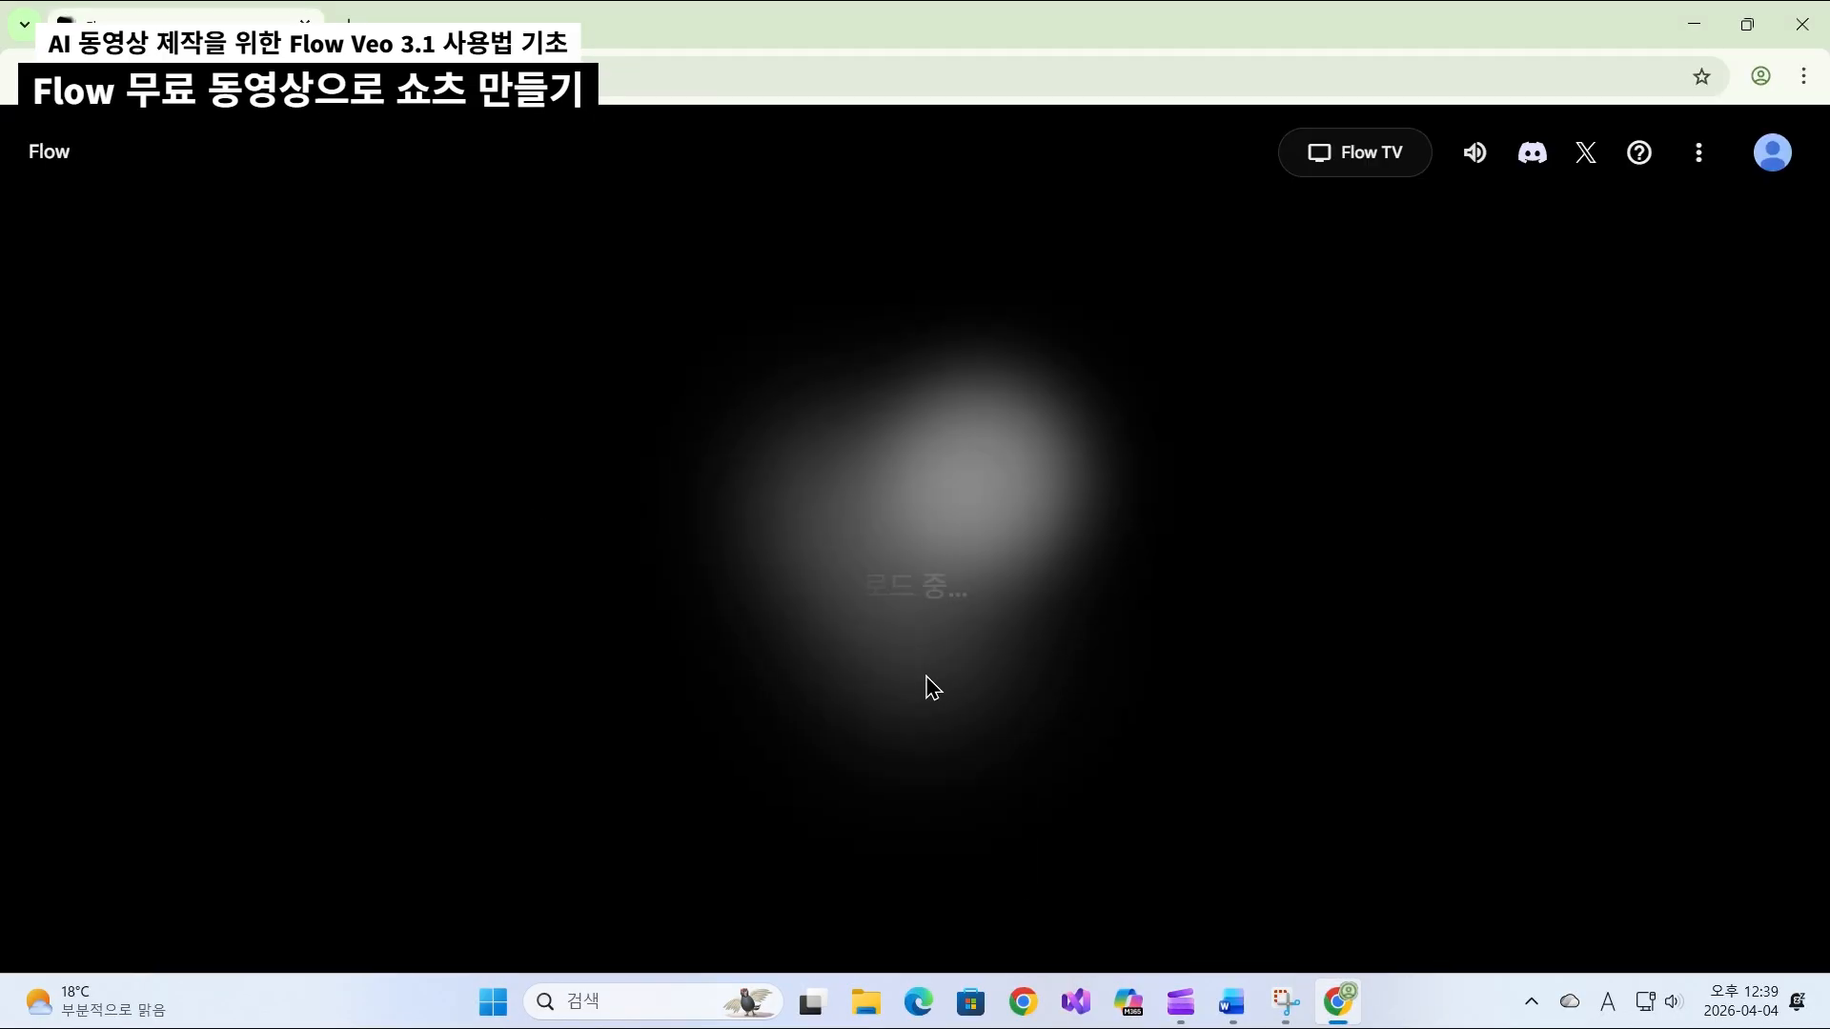
click(932, 831)
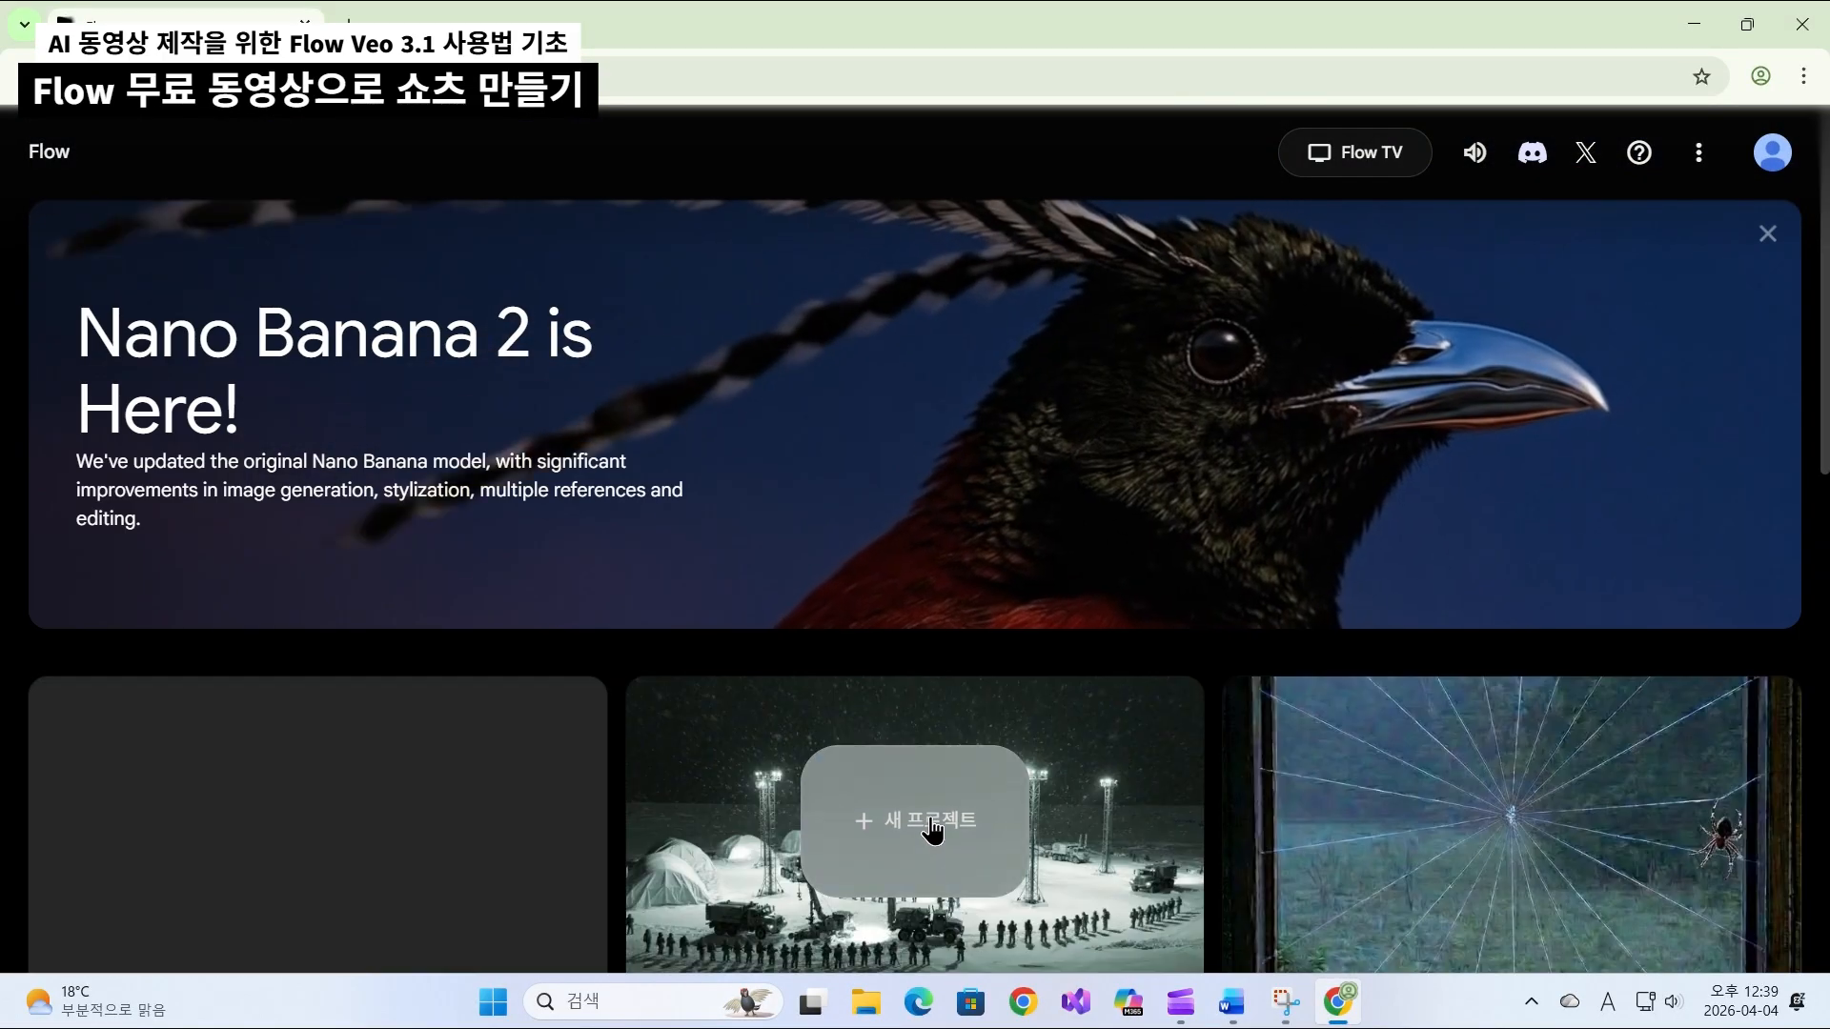
In the Word script, copy the whole "EXT. 전국노래자랑 -DAY." scene including its speaker line.
click(1232, 1001)
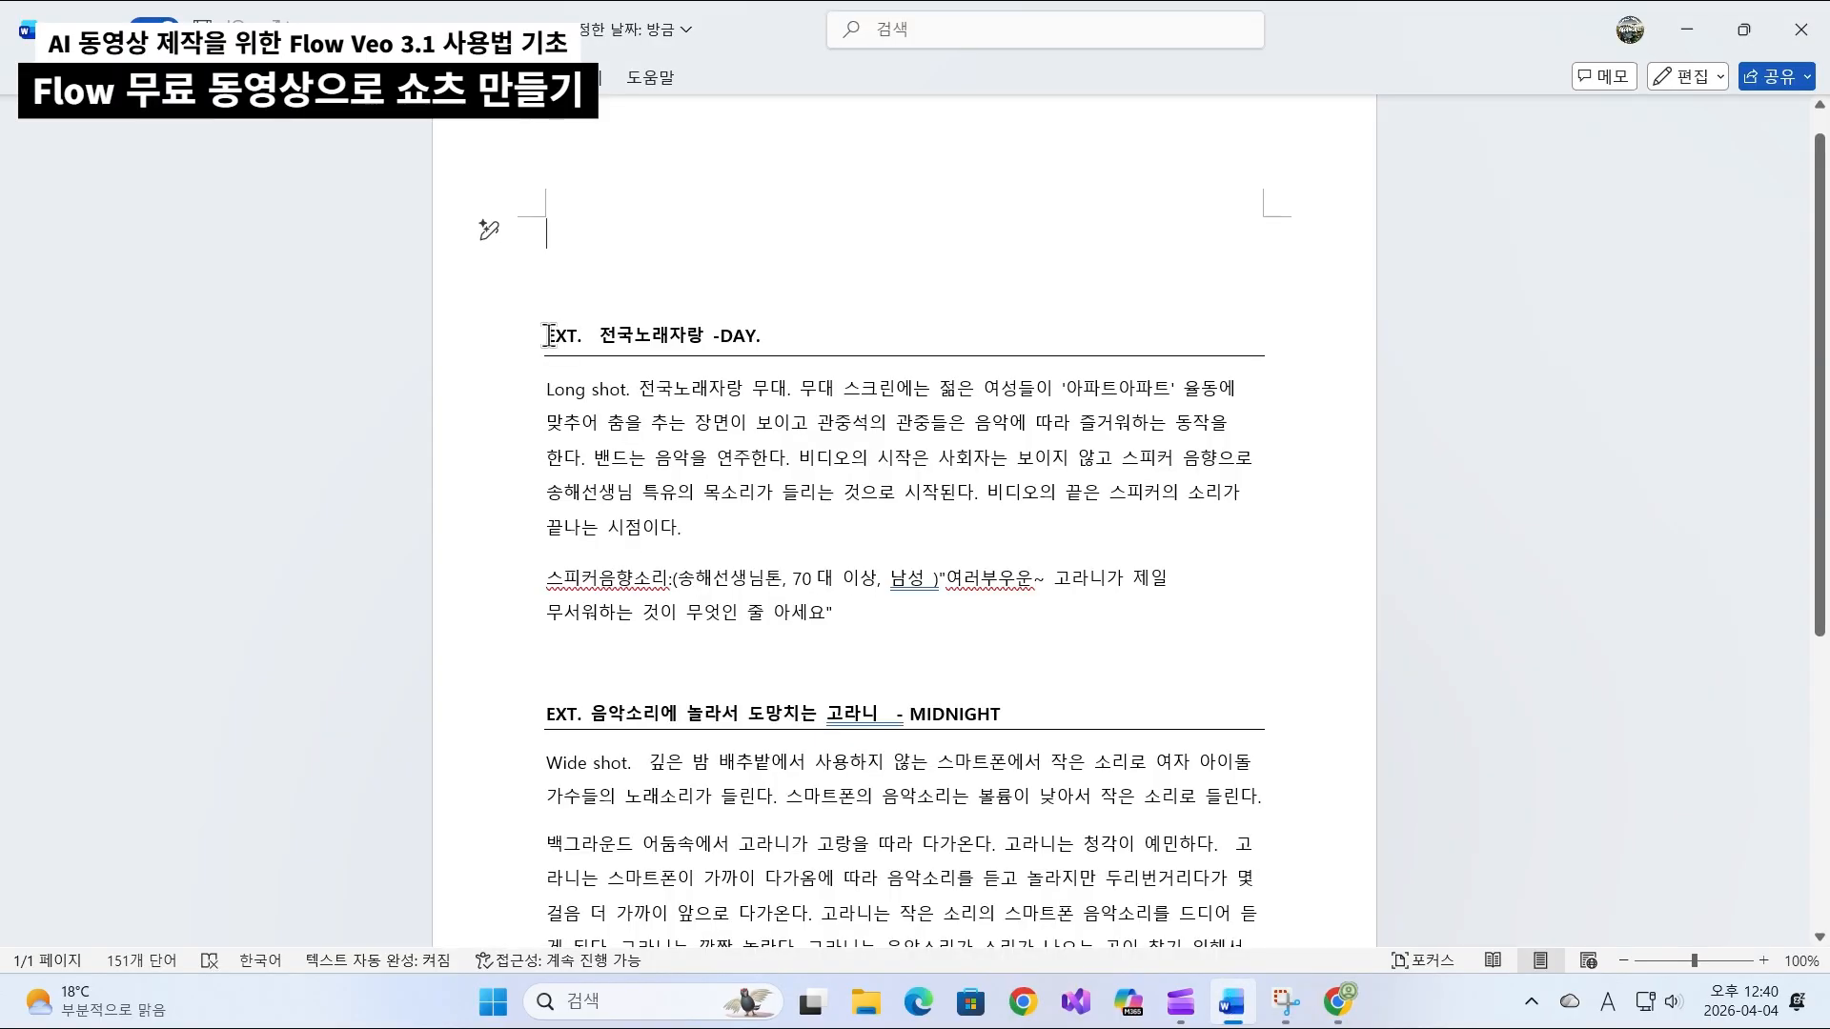
drag(550, 335, 1054, 637)
right_click(893, 353)
click(1070, 478)
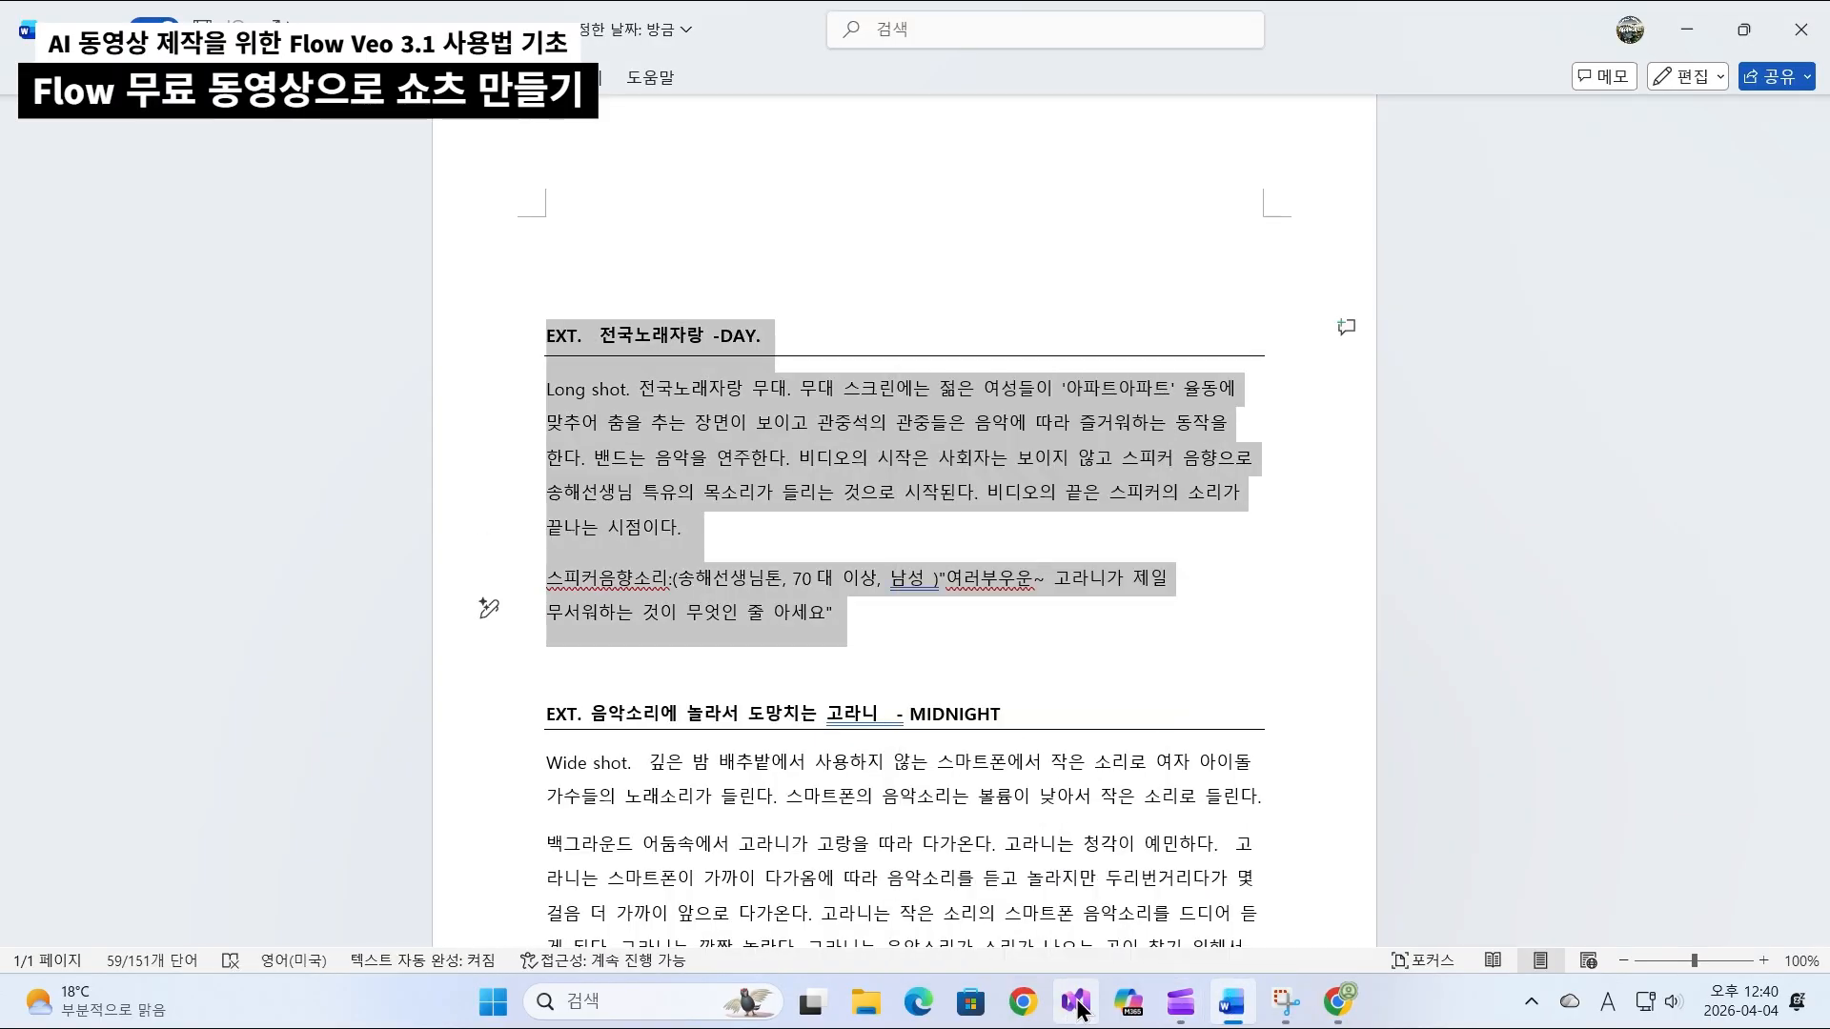
Back in Flow, generate x4 images with Nano Banana 2, using the copied scene as the prompt.
click(1339, 1002)
click(1124, 905)
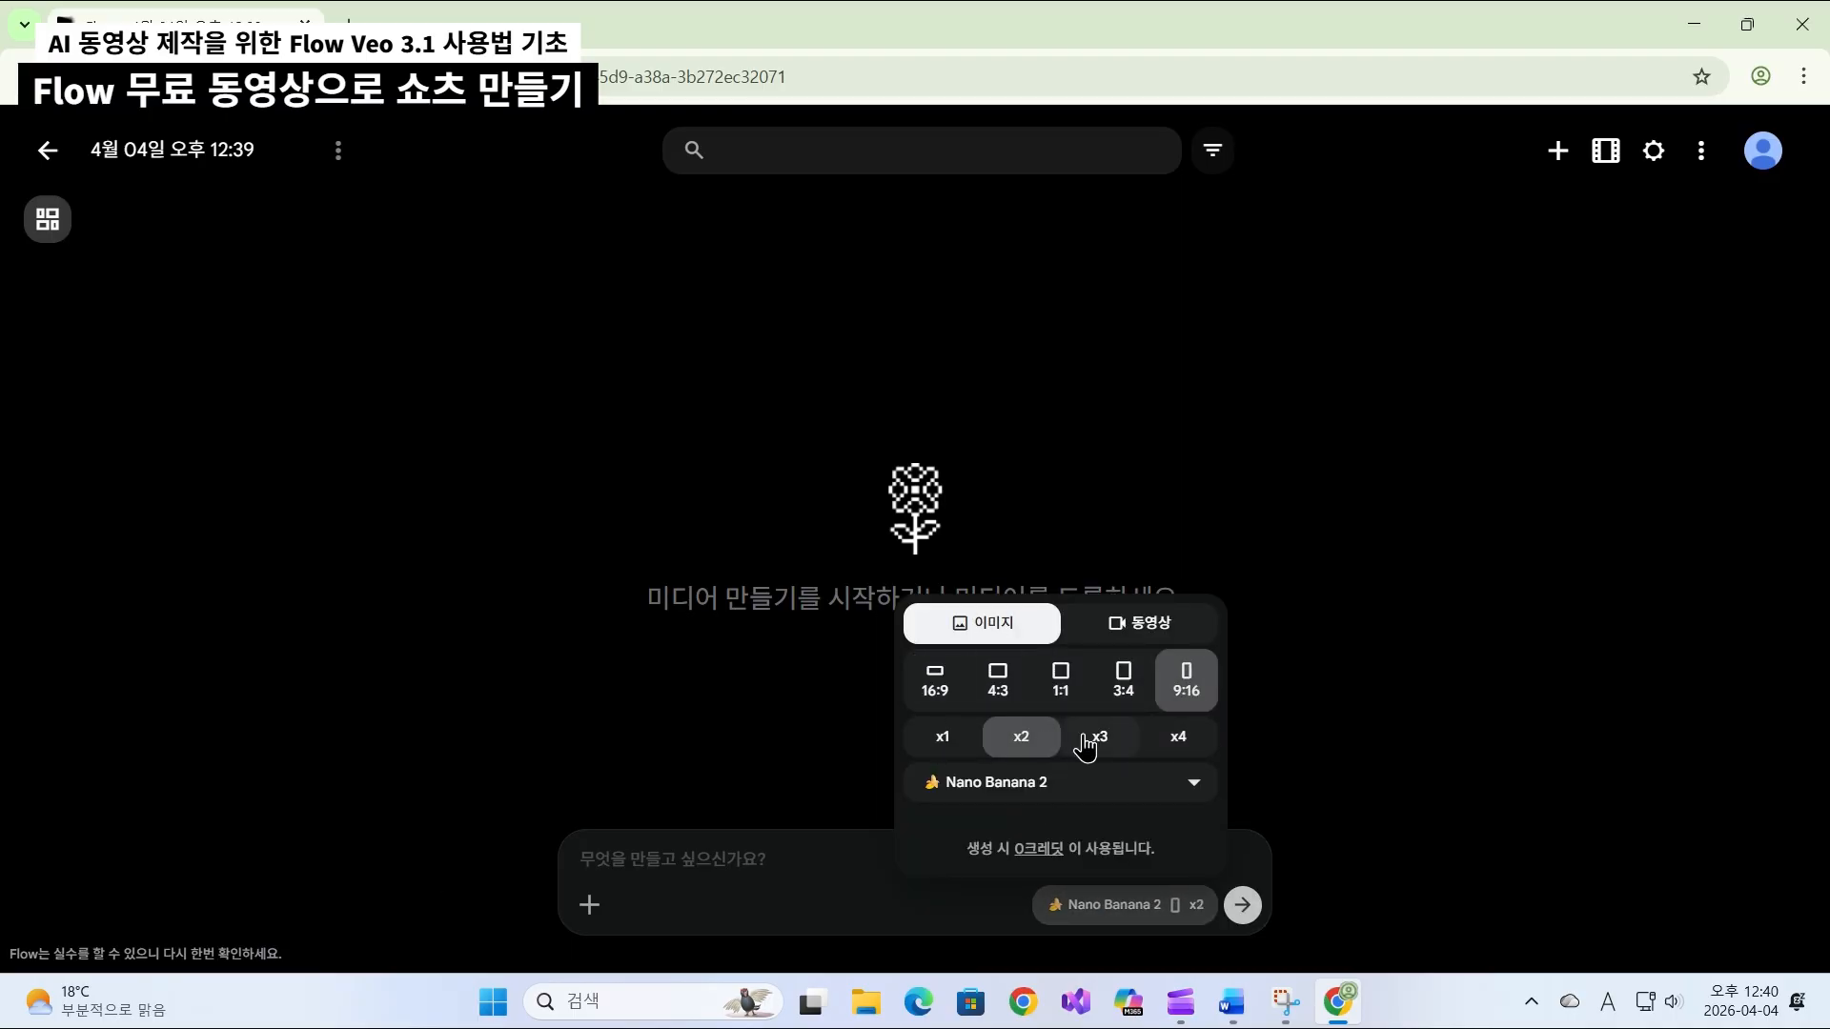
click(775, 888)
right_click(692, 860)
click(753, 608)
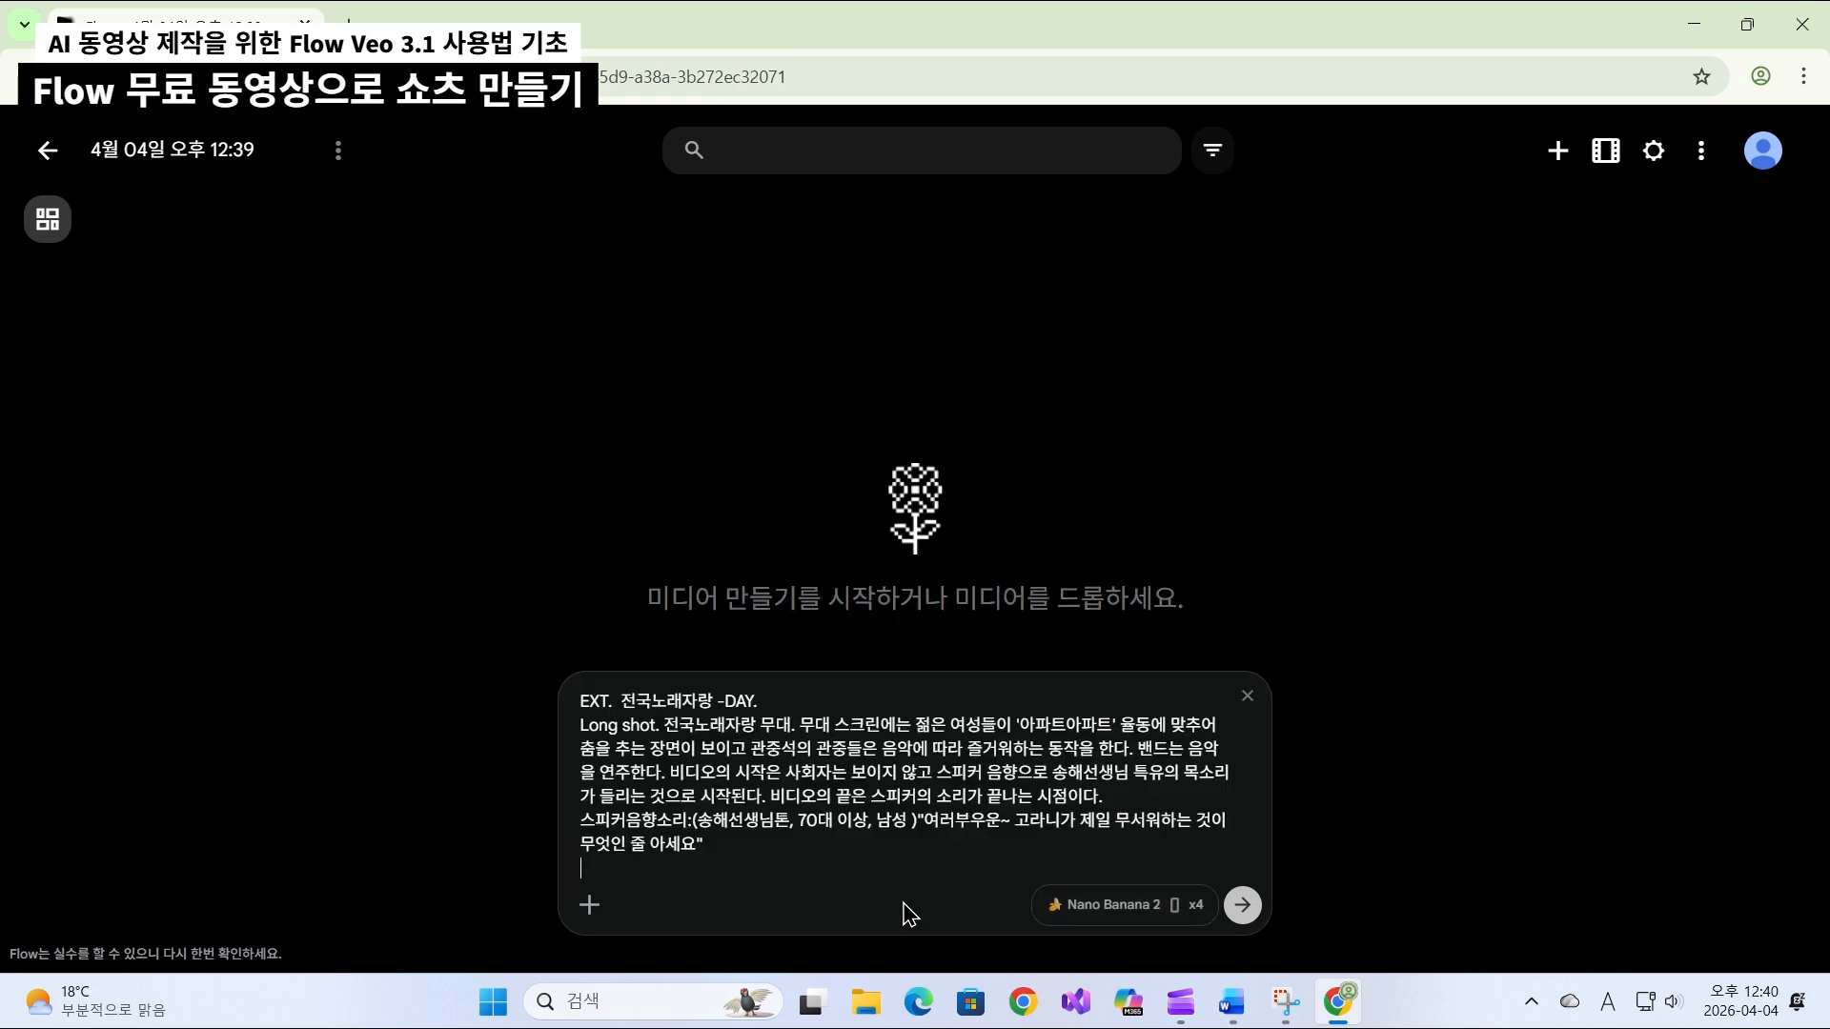
click(1243, 906)
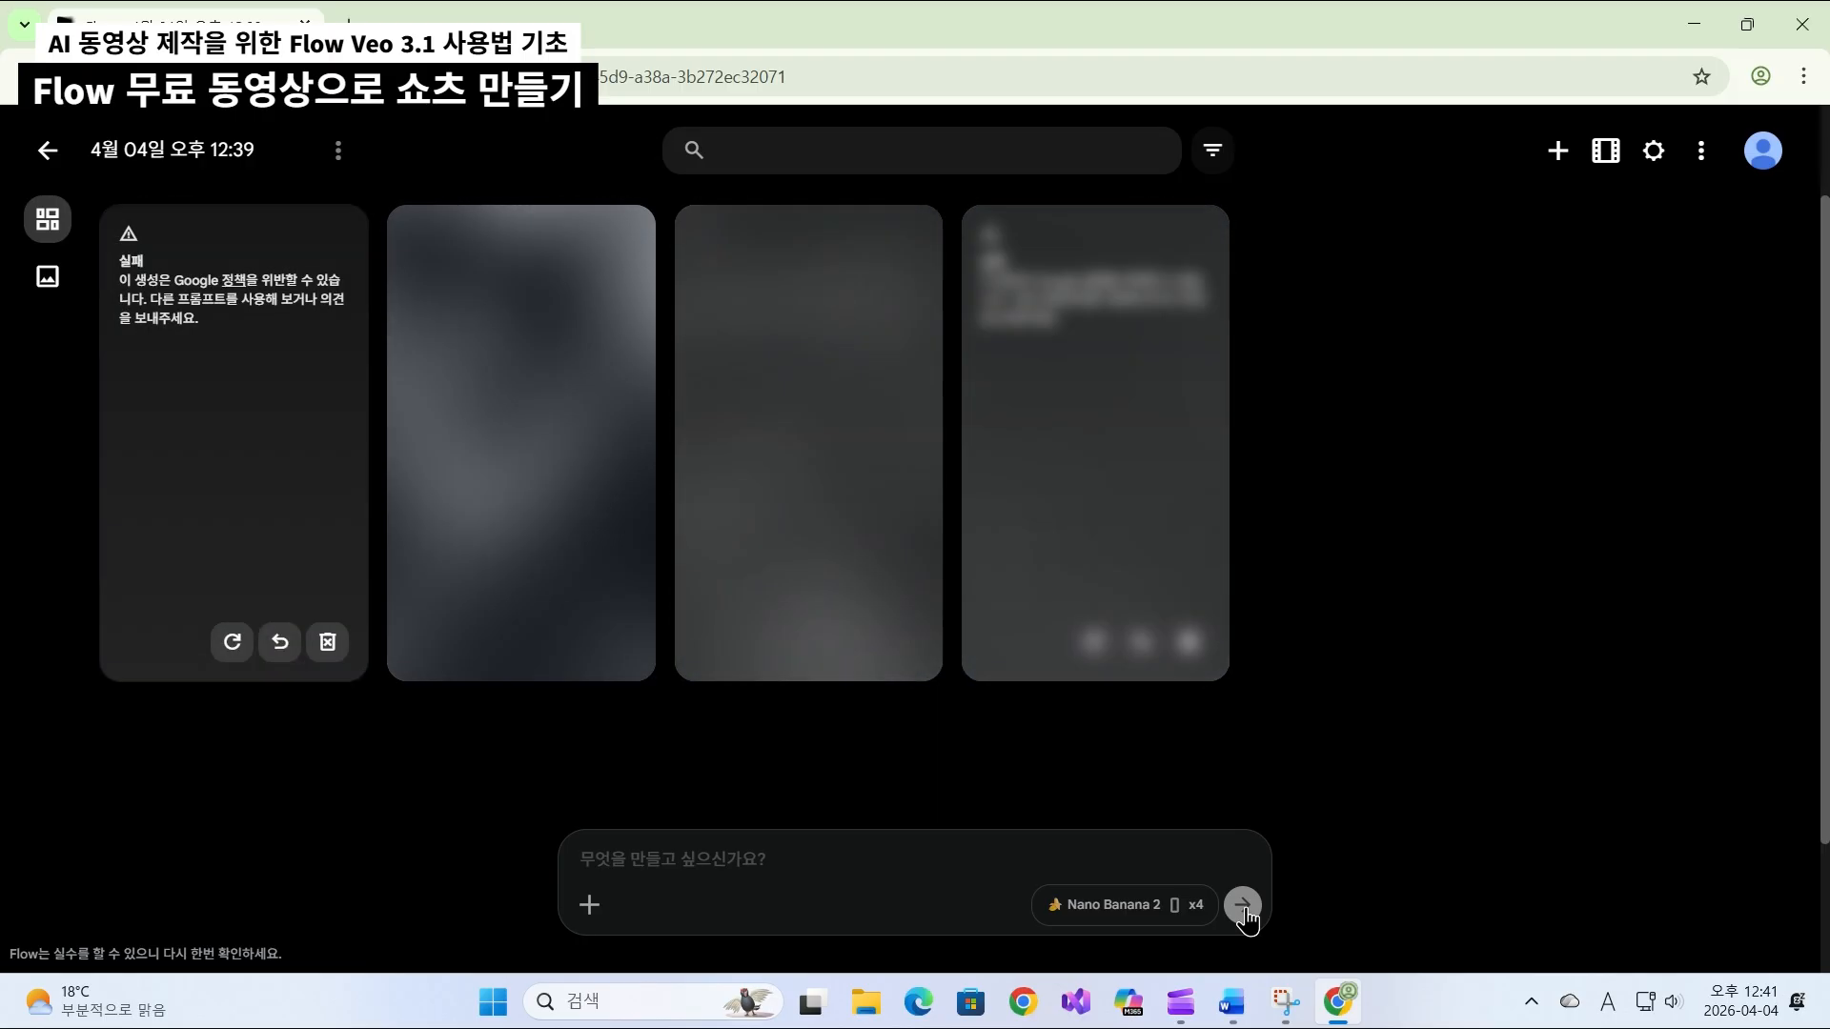
Delete the failed image generations, view the remaining stage image enlarged and return to the project.
click(328, 644)
click(617, 645)
click(234, 443)
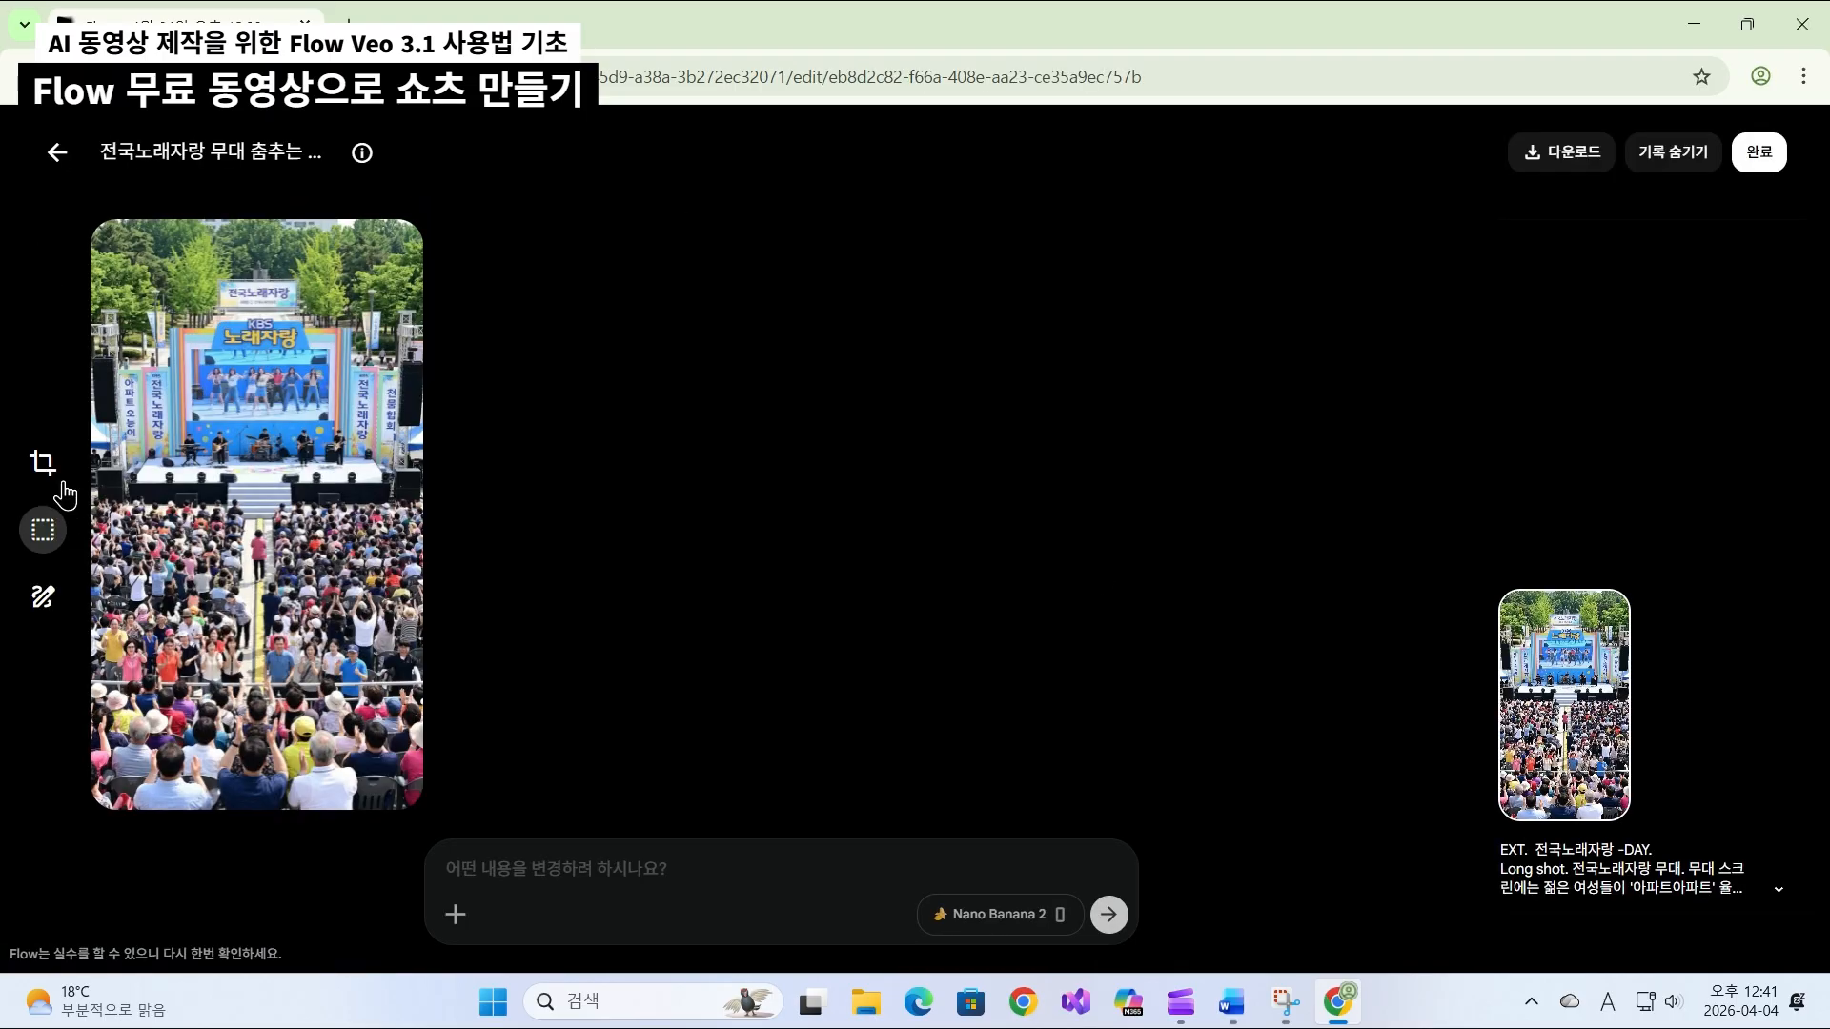
click(58, 155)
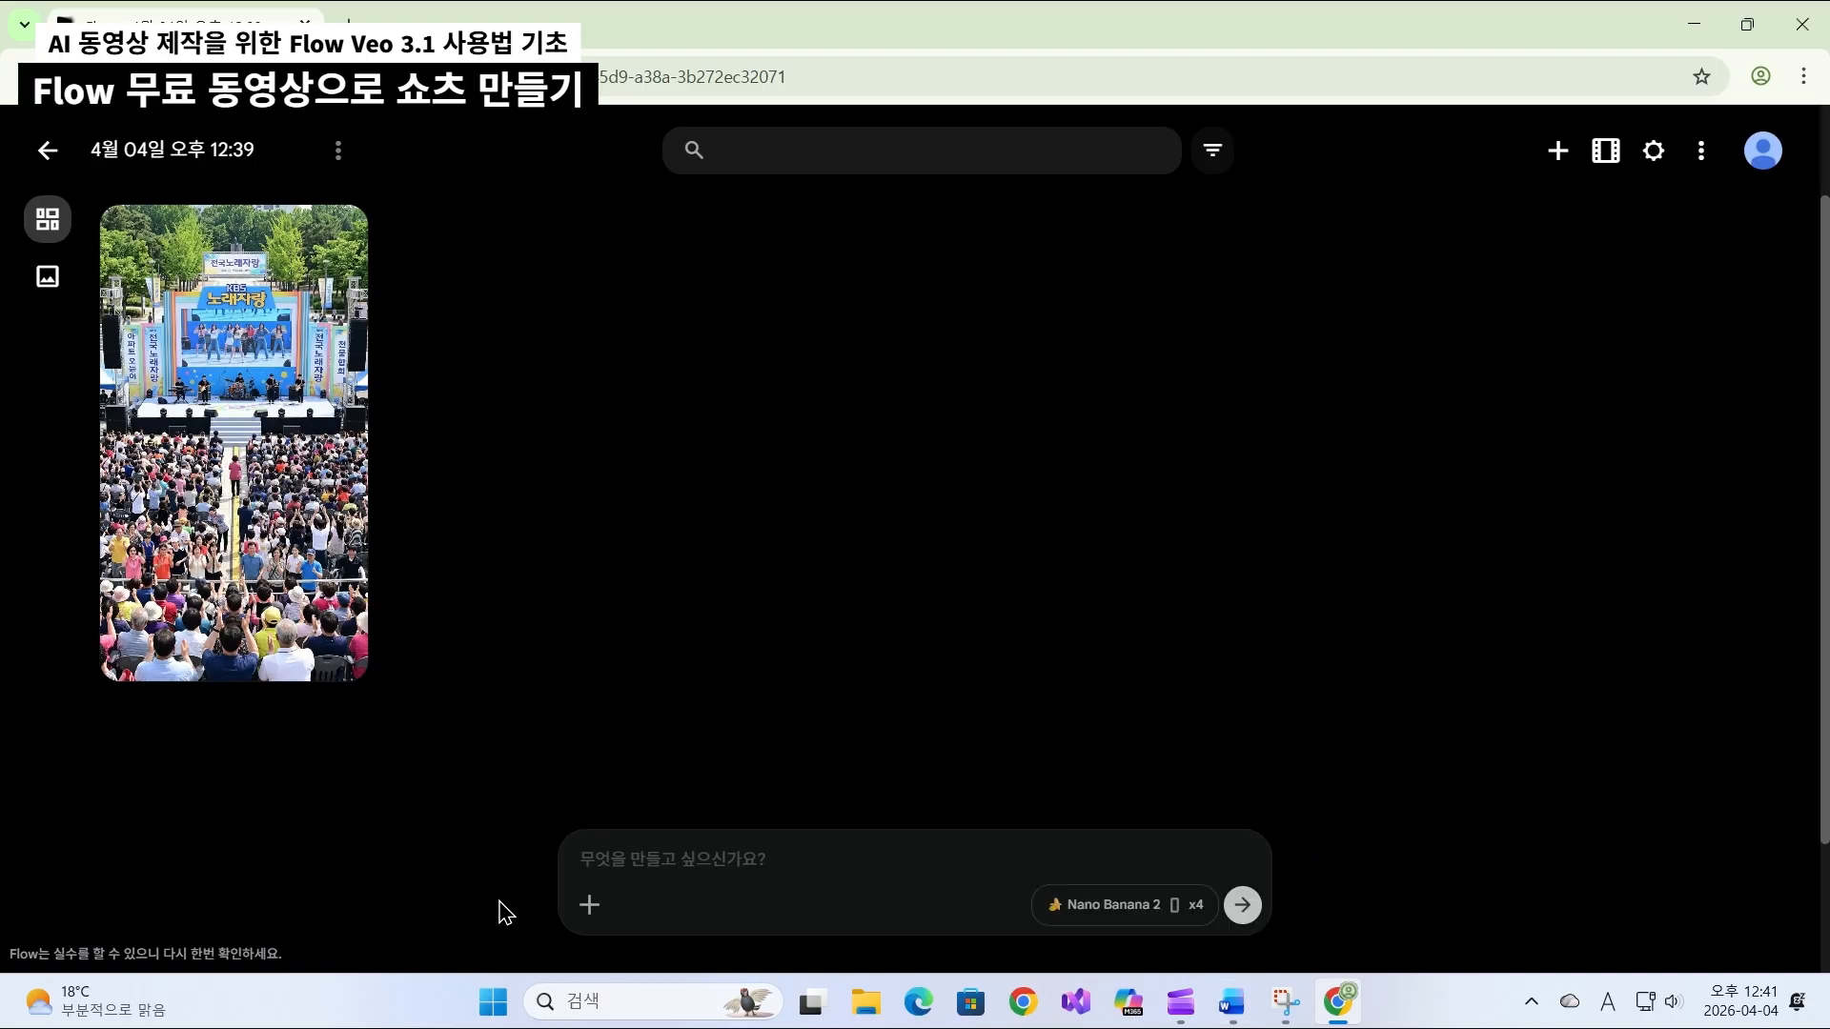
Switch generation to 동영상 with 애셋 mode and x1 output, and attach the generated stage image as a reference.
click(1191, 908)
click(1137, 620)
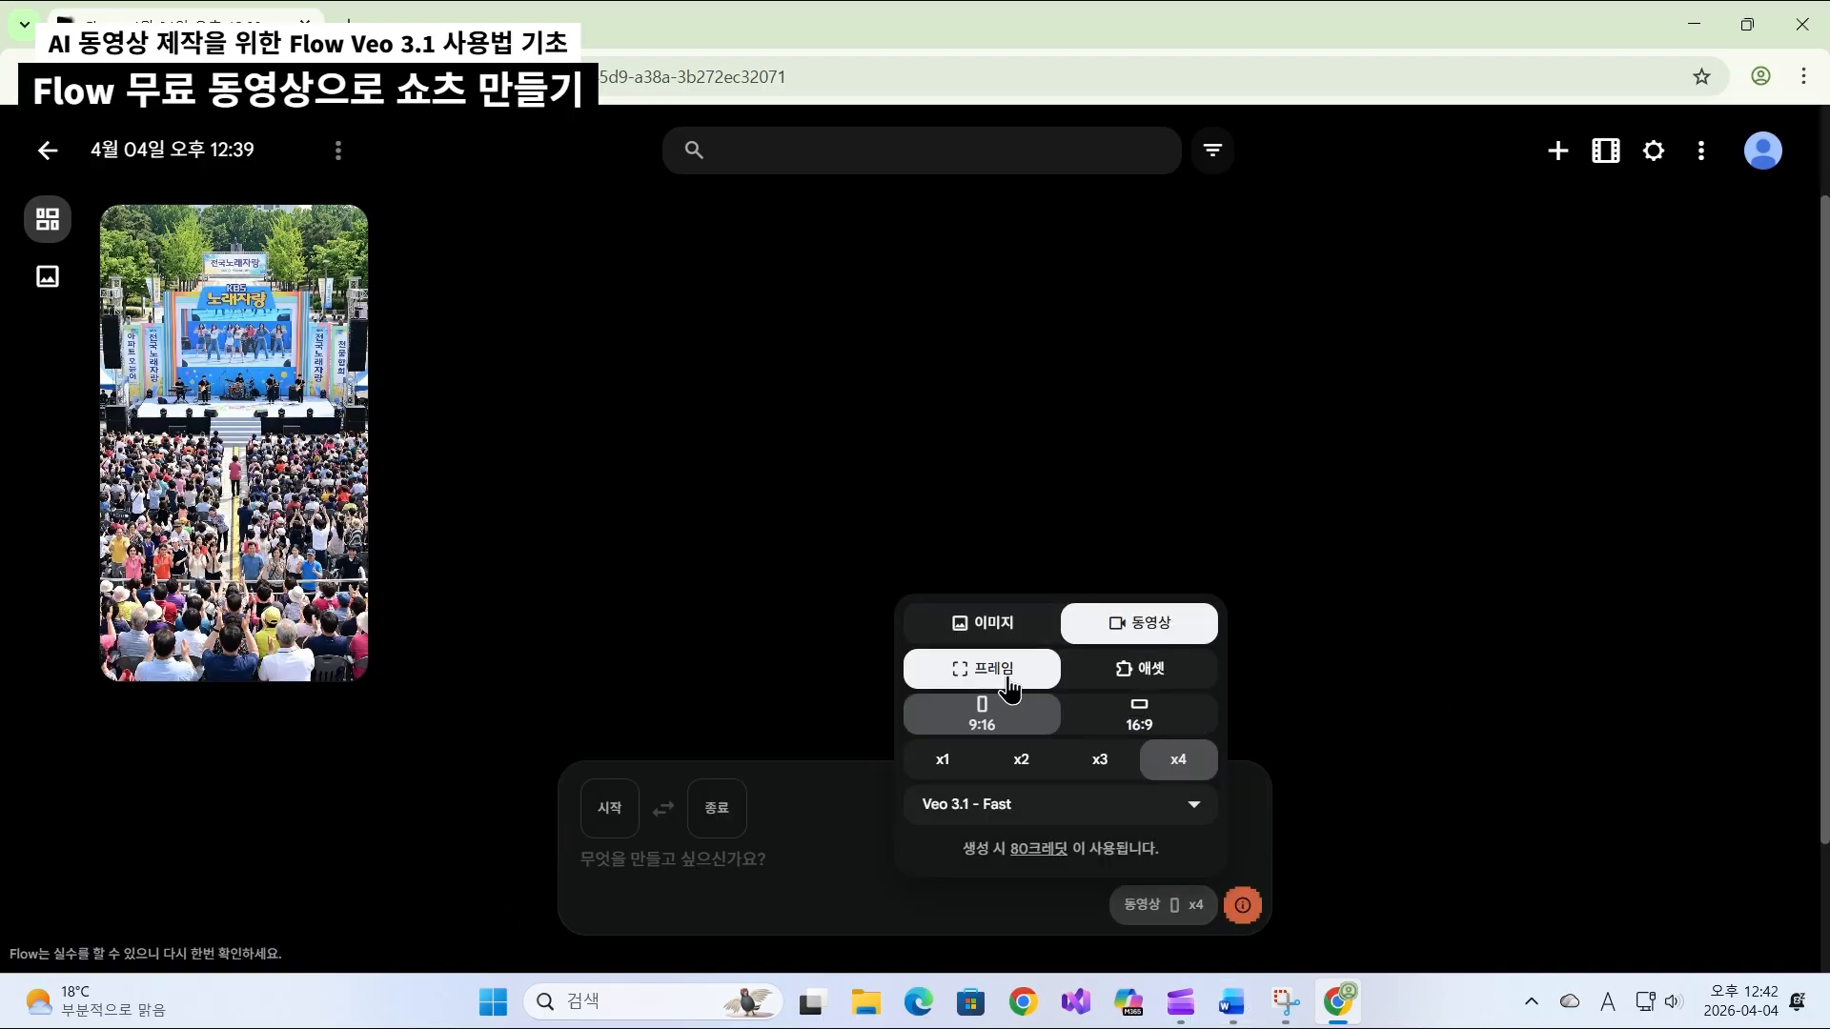
click(1151, 670)
drag(234, 457, 624, 839)
click(1164, 905)
click(943, 763)
click(794, 855)
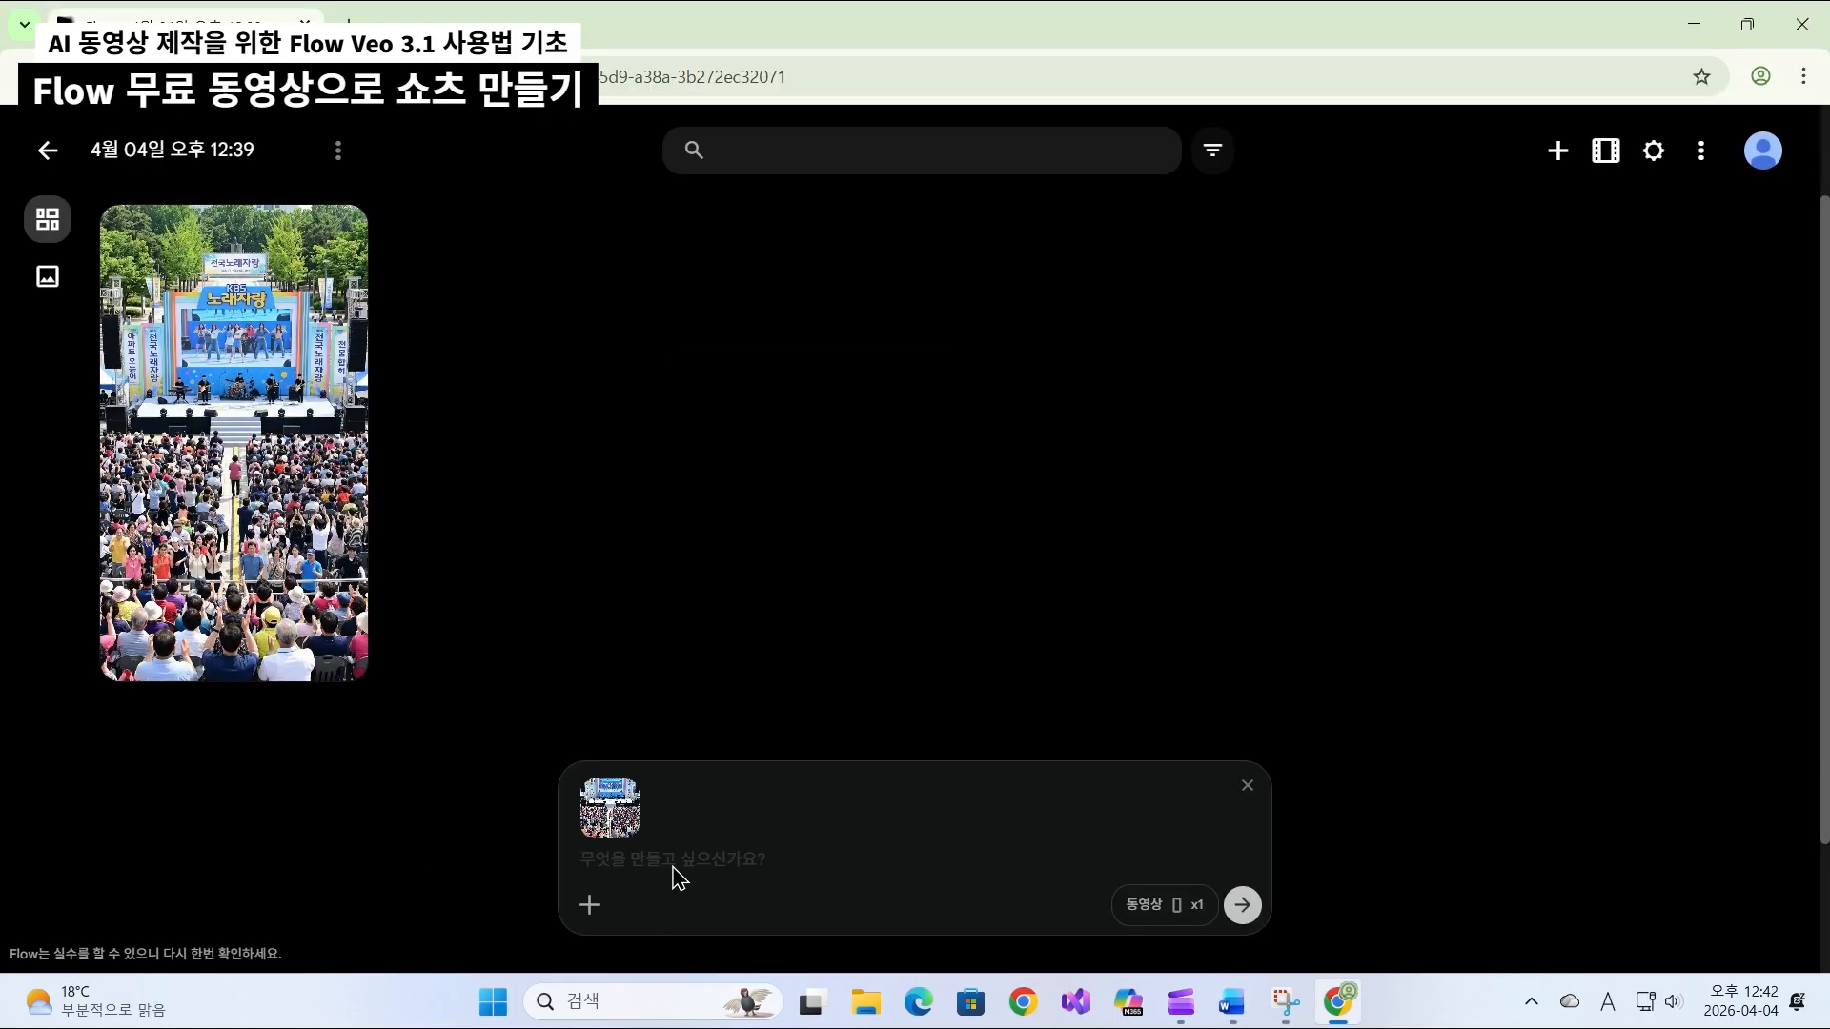
Paste the copied scene as the video prompt and submit it for generation.
right_click(679, 877)
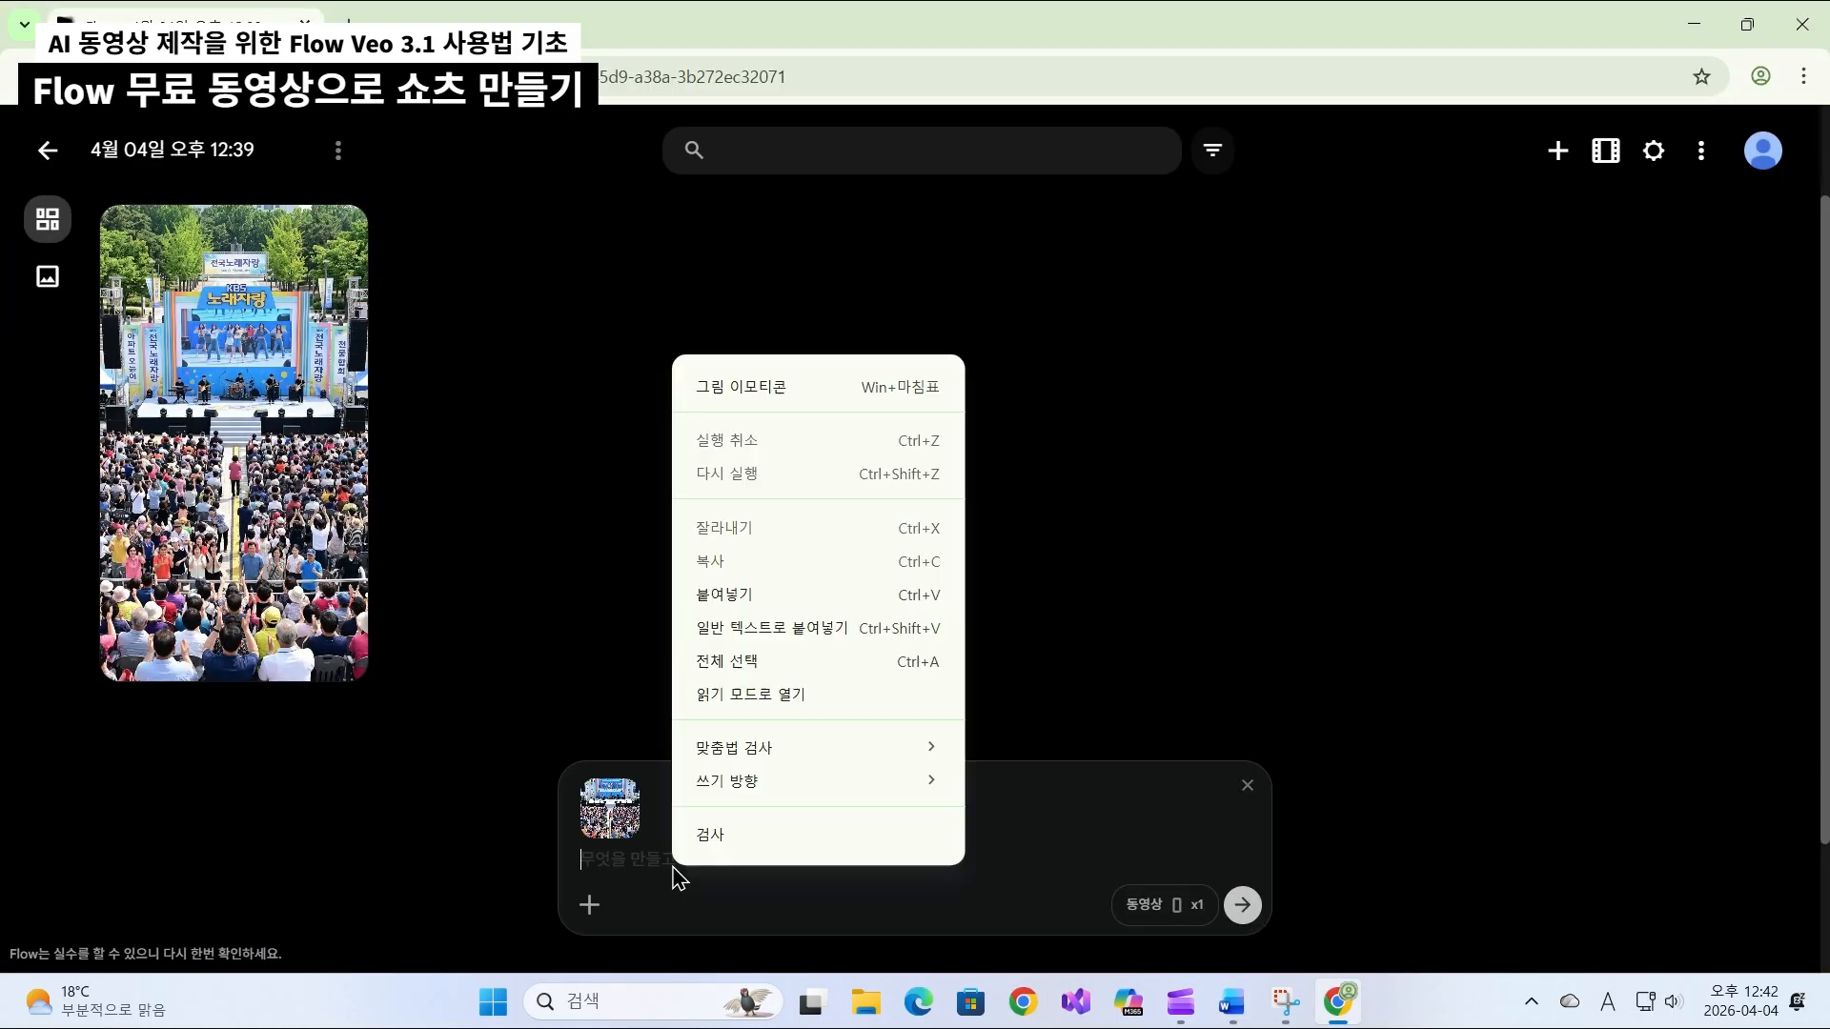
click(717, 598)
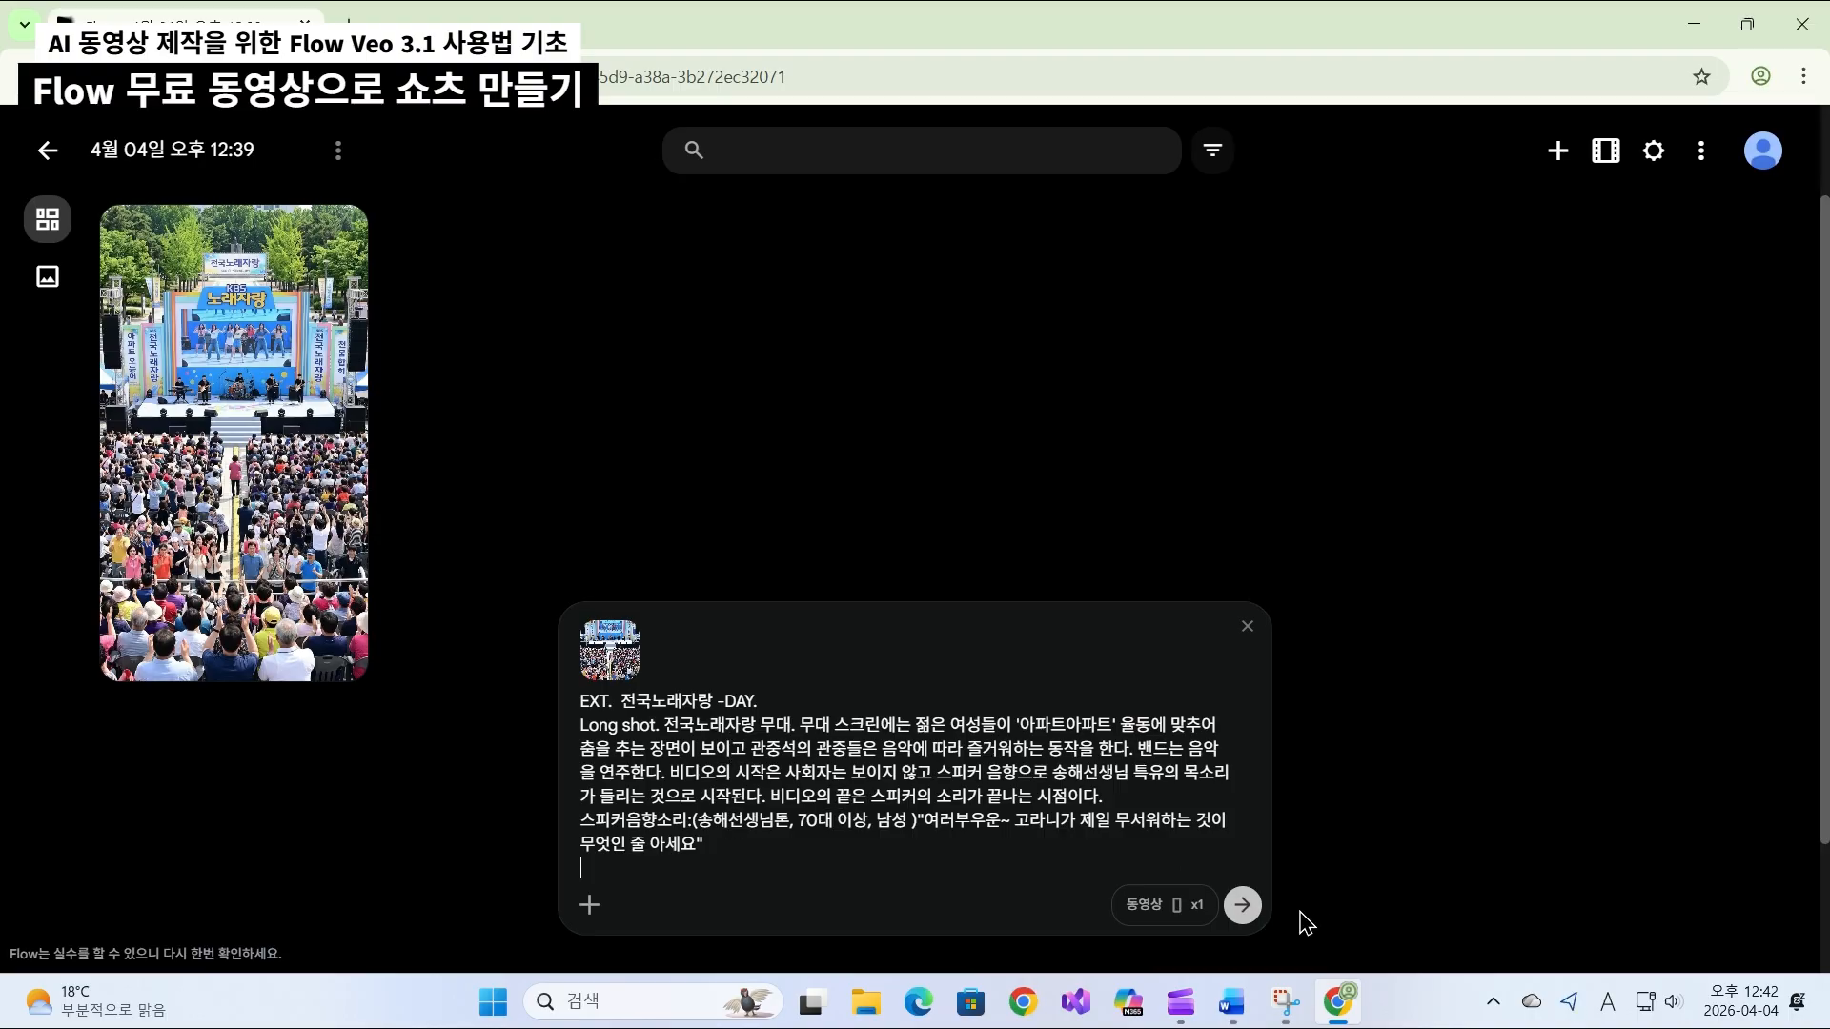
click(1242, 906)
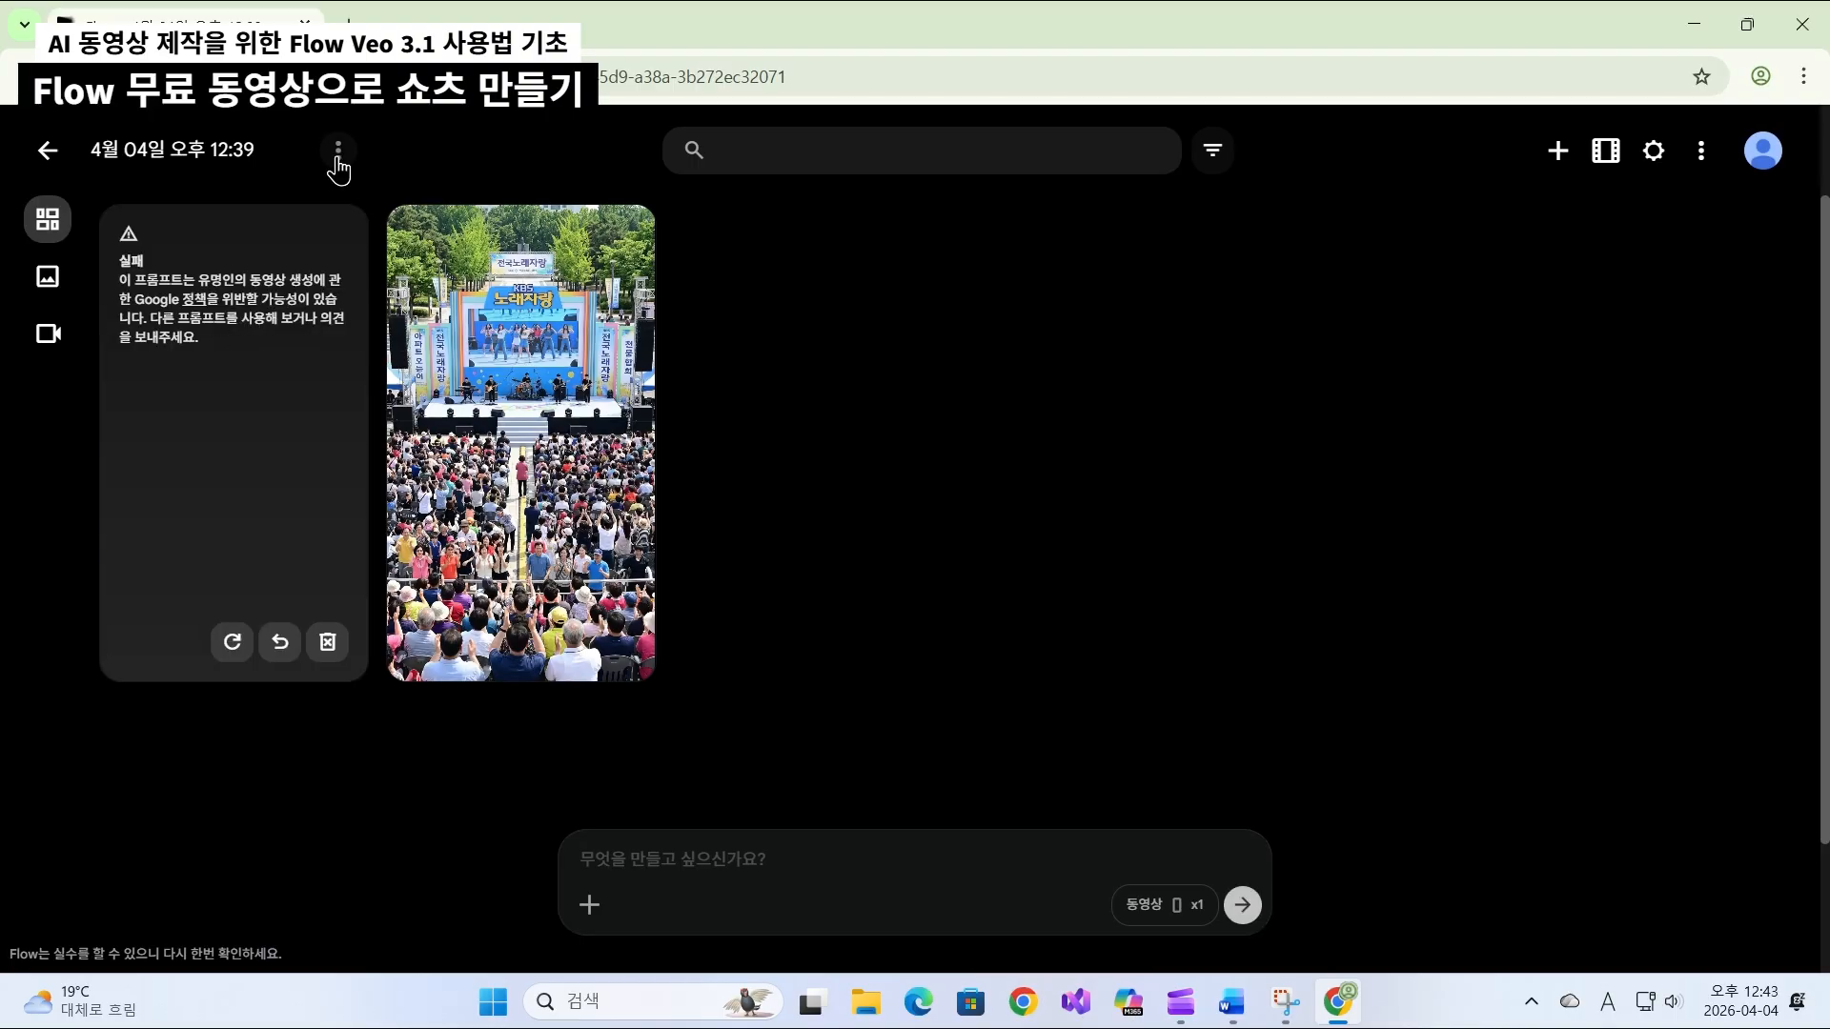
Reuse the failed video's prompt and change the speaker description in parentheses to "60대 이상, 여성".
click(280, 642)
key(Right)
key(ctrl+shift+Right)
key(Delete)
key(Delete)
key(Delete)
key(Delete)
text(6)
key(ctrl+Right)
key(ctrl+Right)
key(ctrl+Right)
key(shift+Right)
key(shift+Right)
key(Hangul)
text(여성)
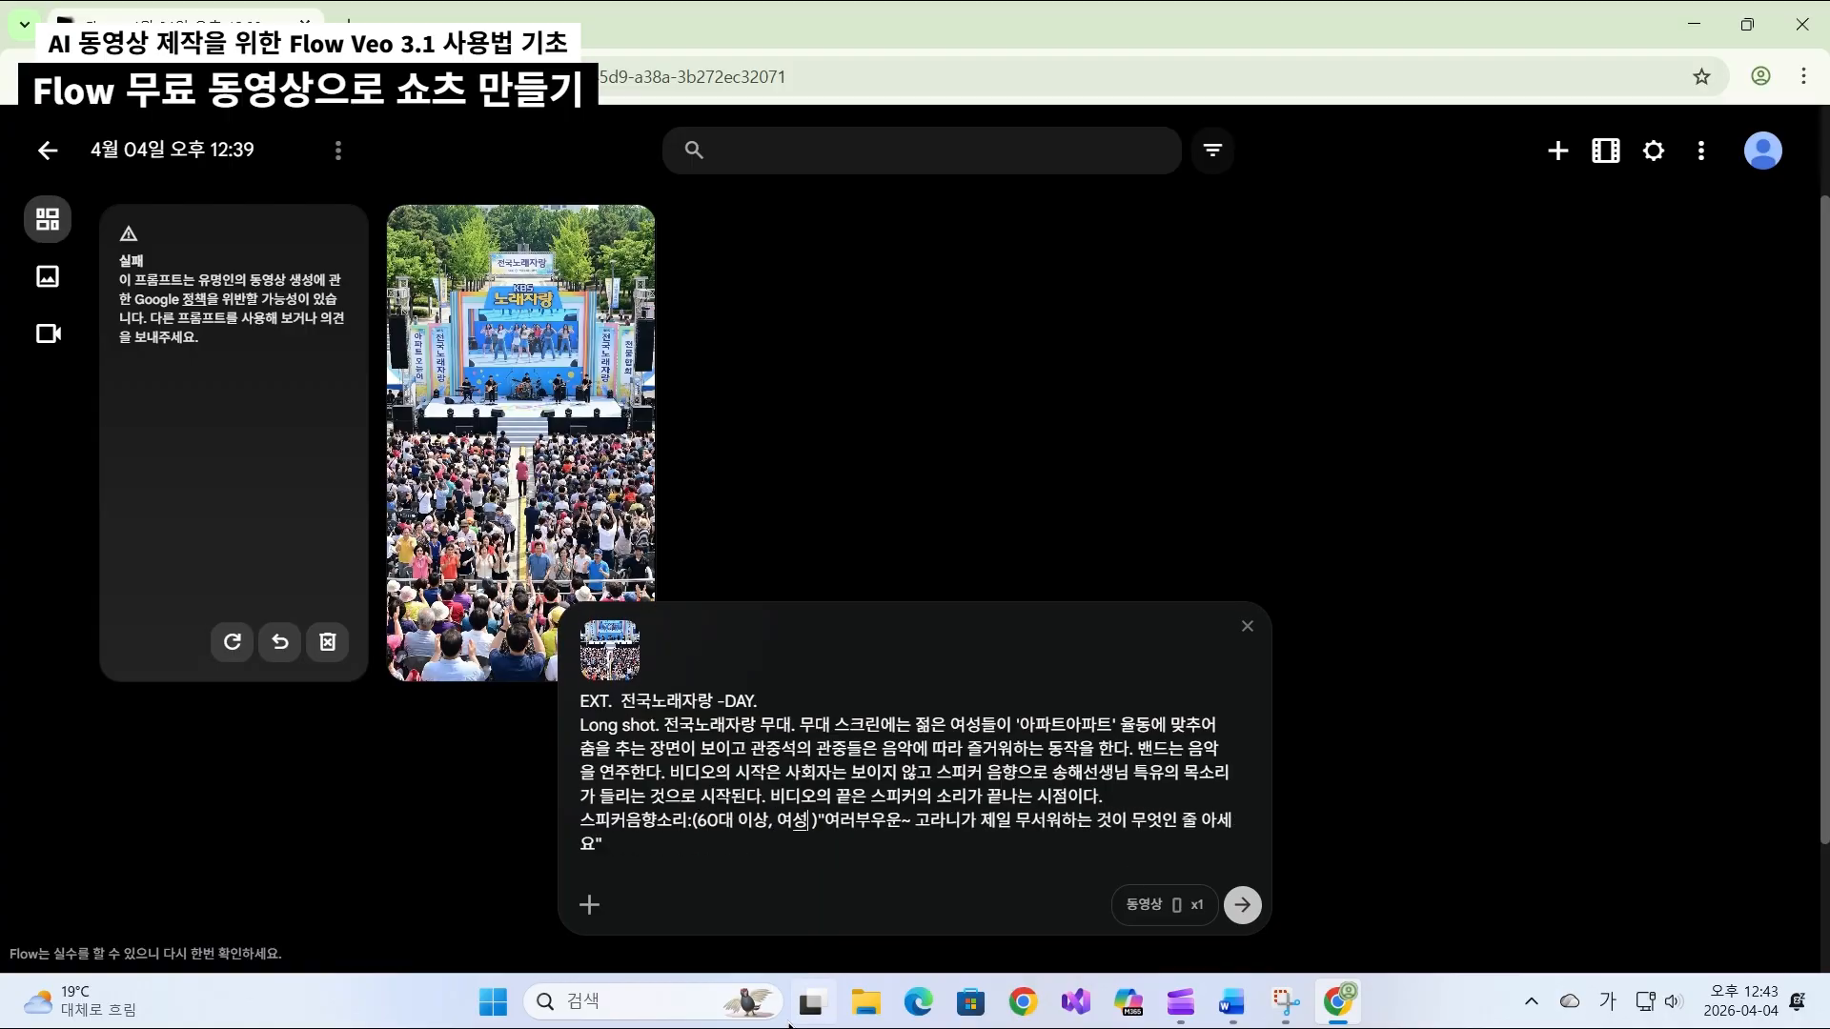
Remove the phrase "송해선생님 특유의 목소리가" from the scene description in the prompt.
key(shift+Right)
key(shift+Right)
key(shift+Right)
key(shift+Right)
key(shift+Right)
key(shift+Right)
key(shift+Right)
key(Delete)
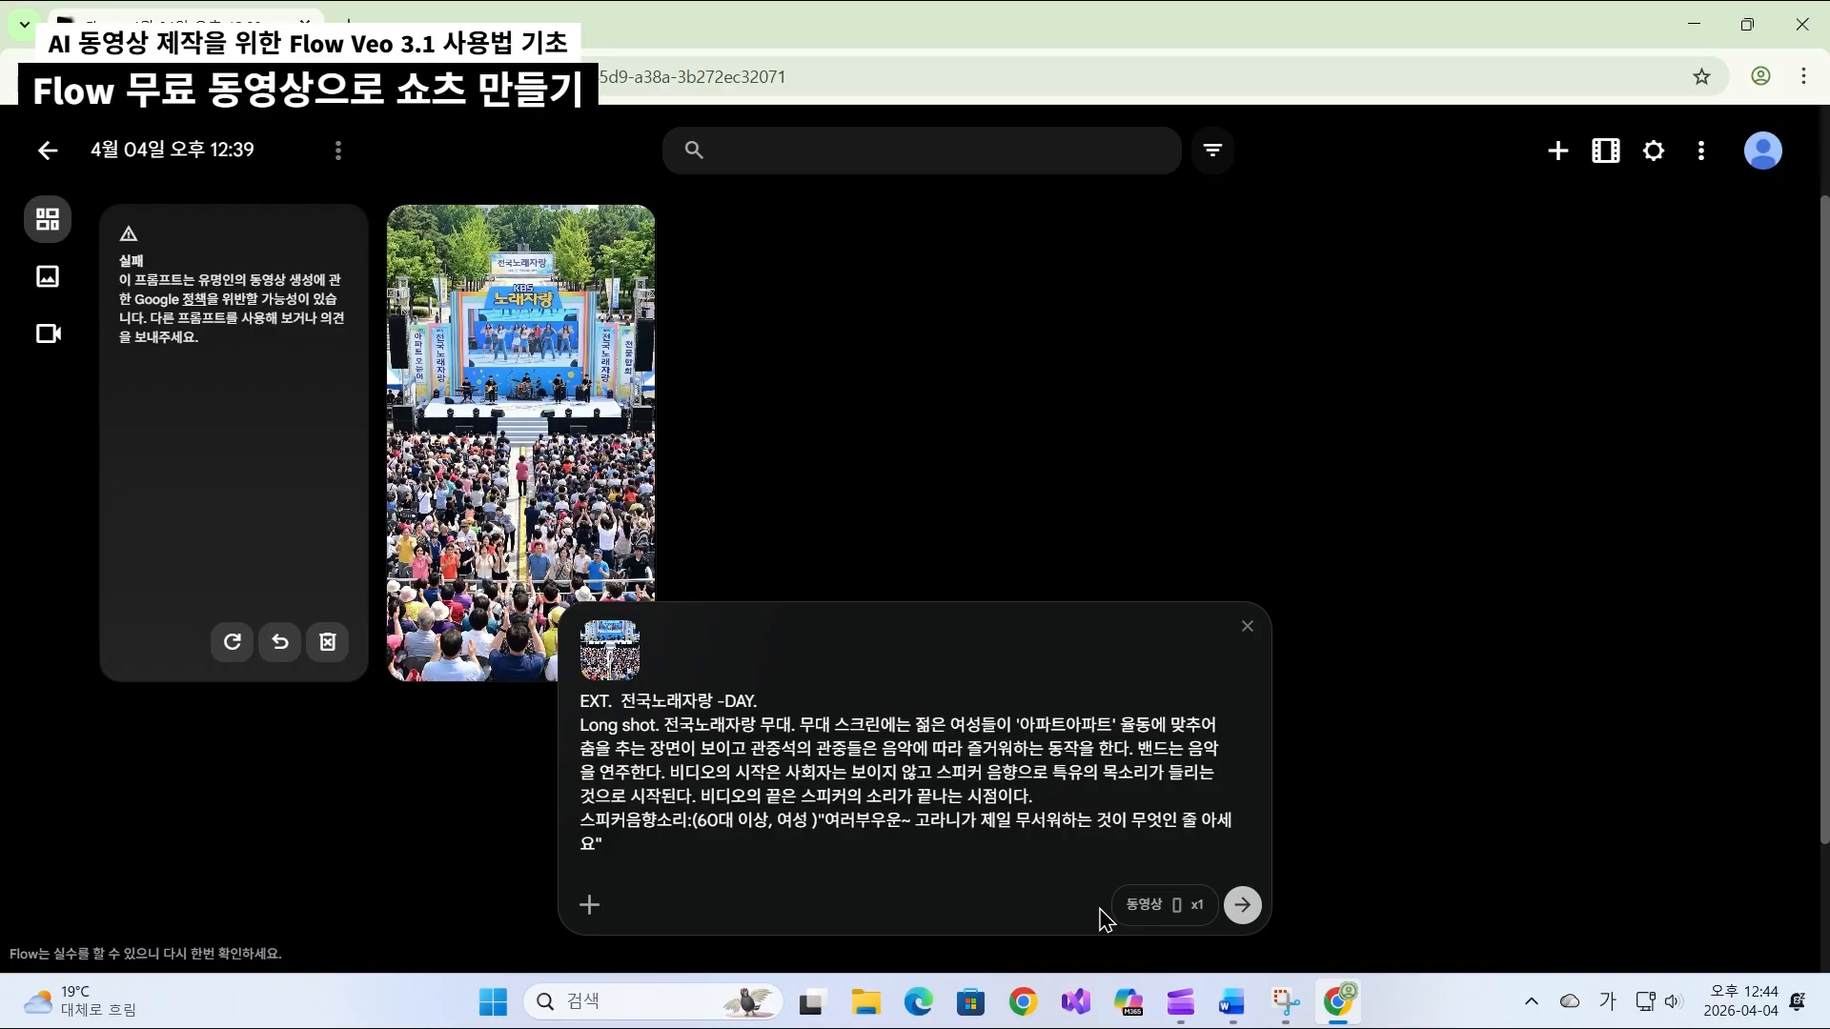
key(shift+Right)
key(shift+Right)
key(shift+Right)
key(shift+Right)
key(shift+Right)
key(shift+Right)
key(shift+Right)
key(shift+Right)
key(shift+Right)
key(Delete)
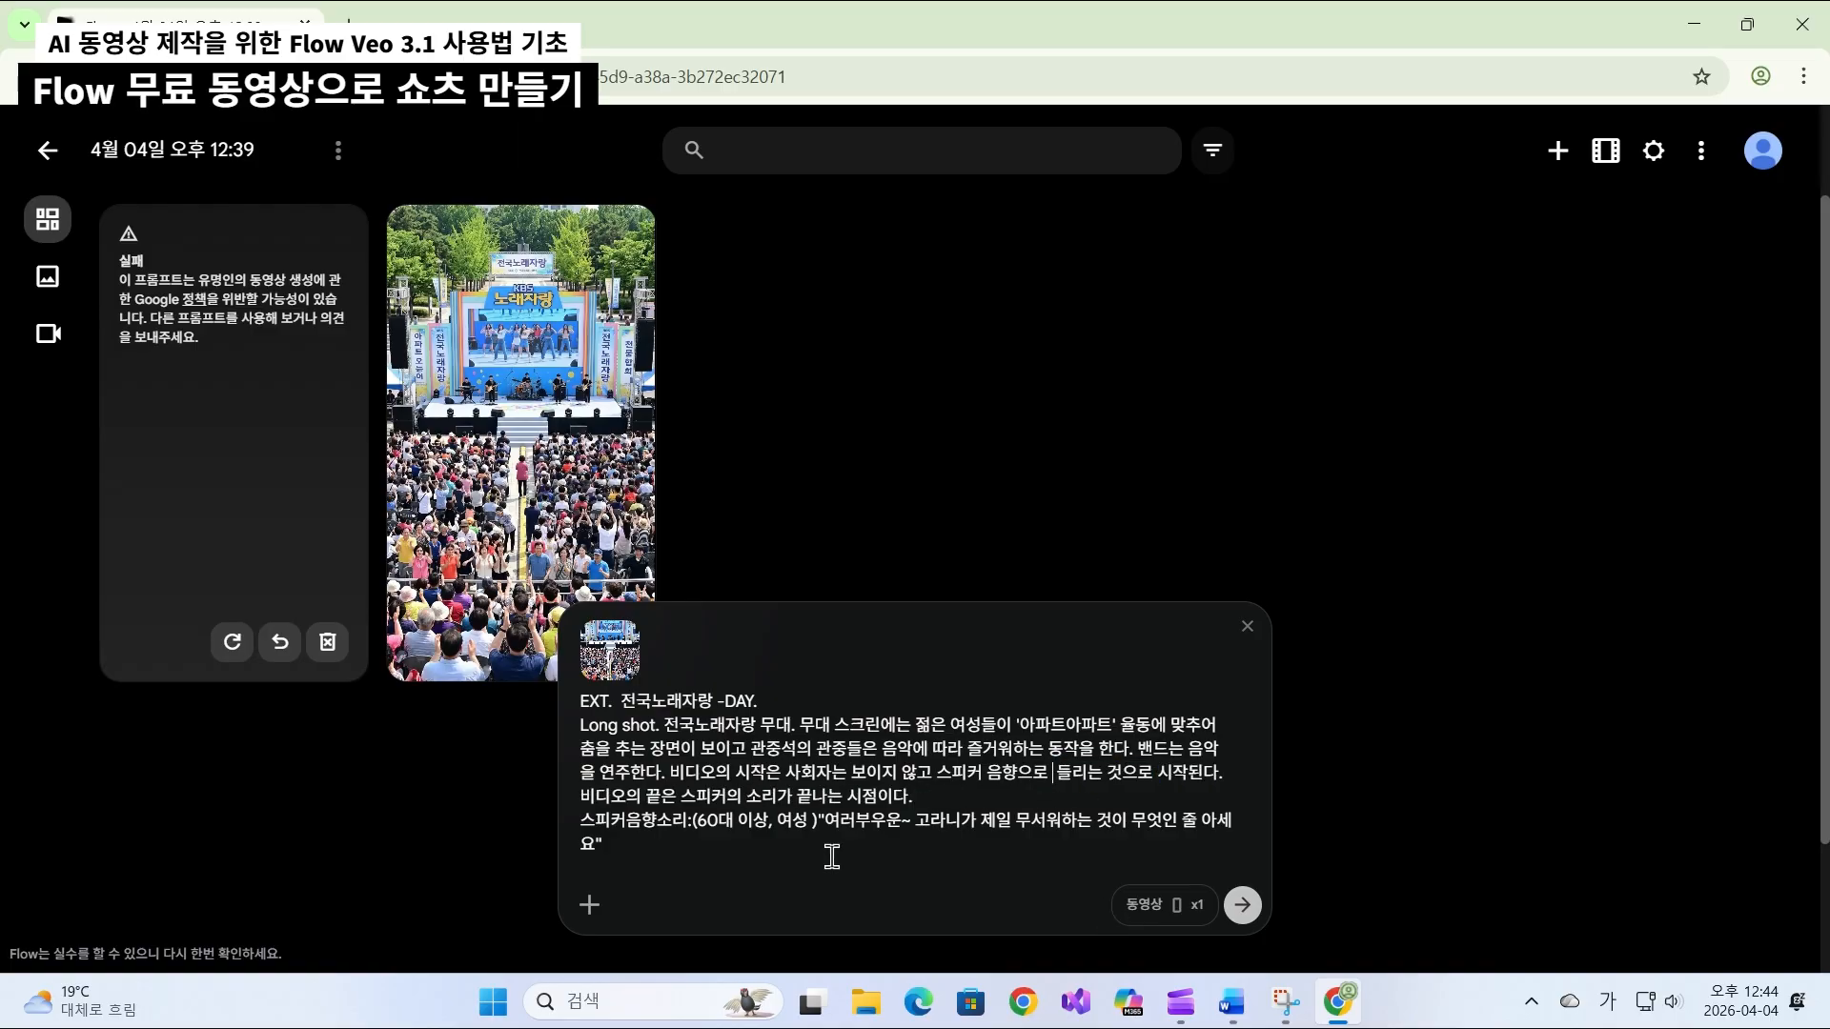
Submit the revised stage prompt to generate the video.
click(1243, 908)
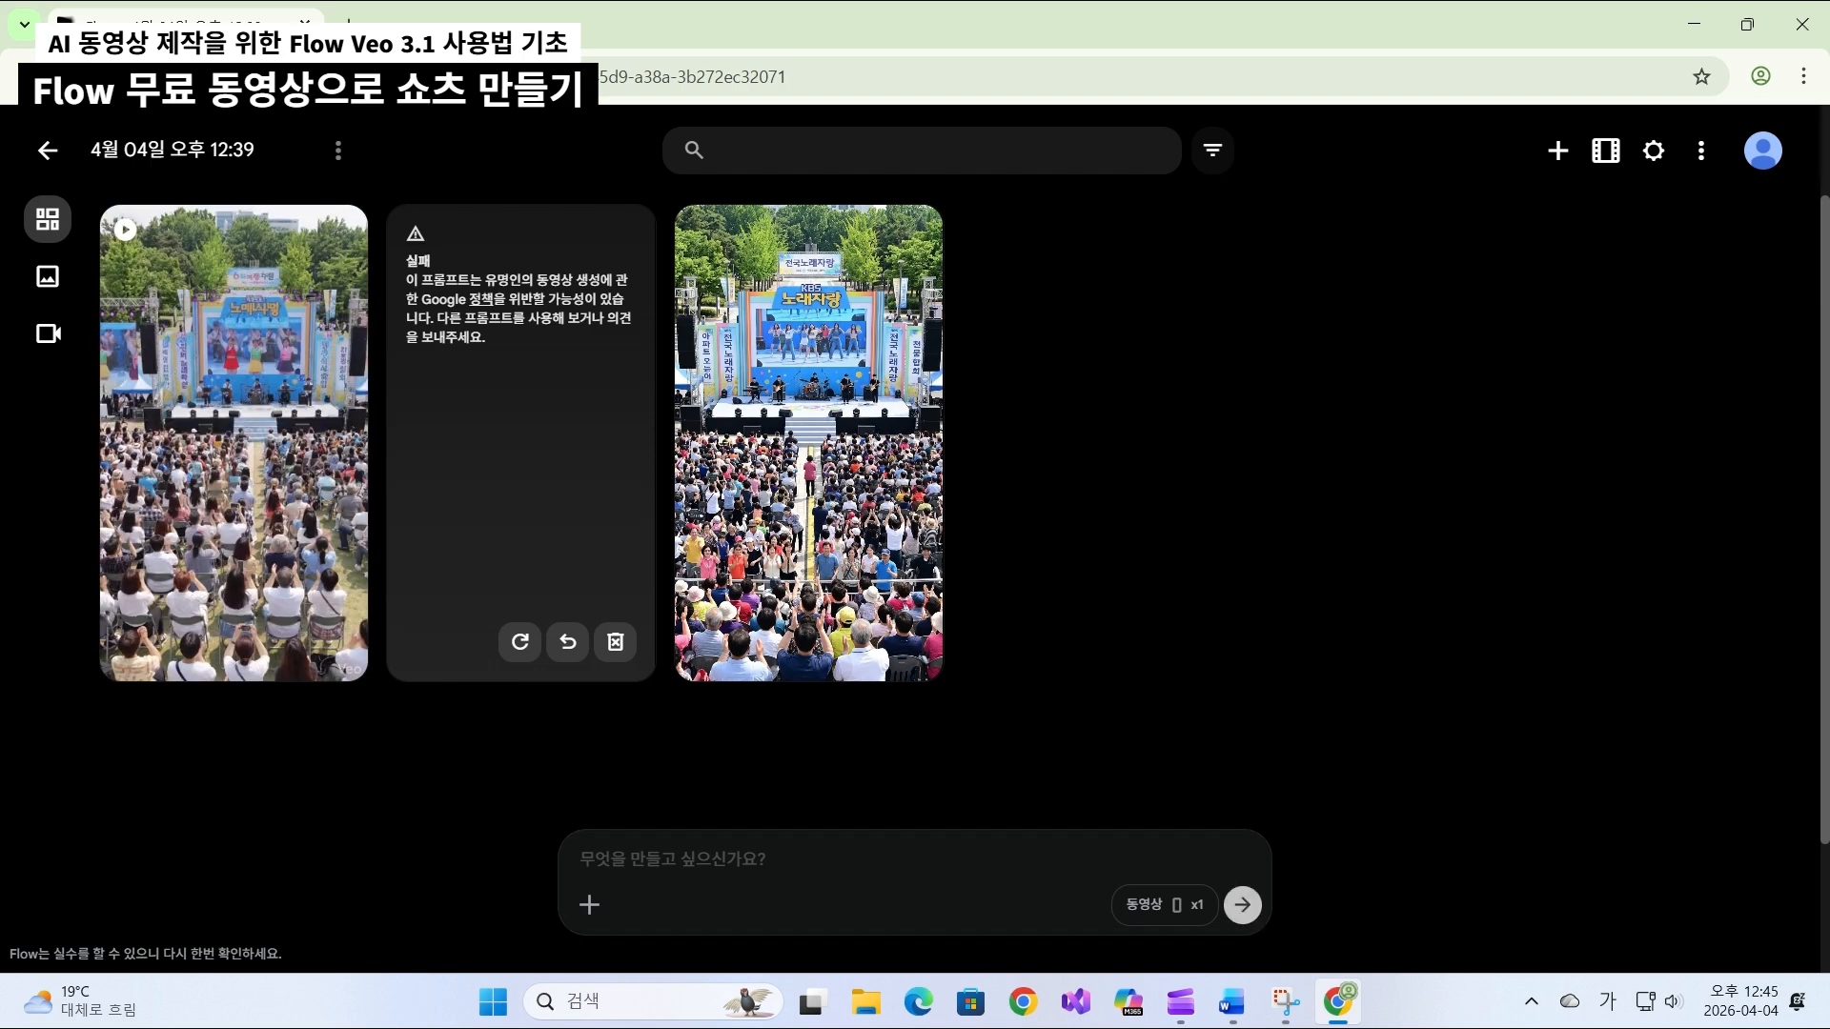
click(933, 545)
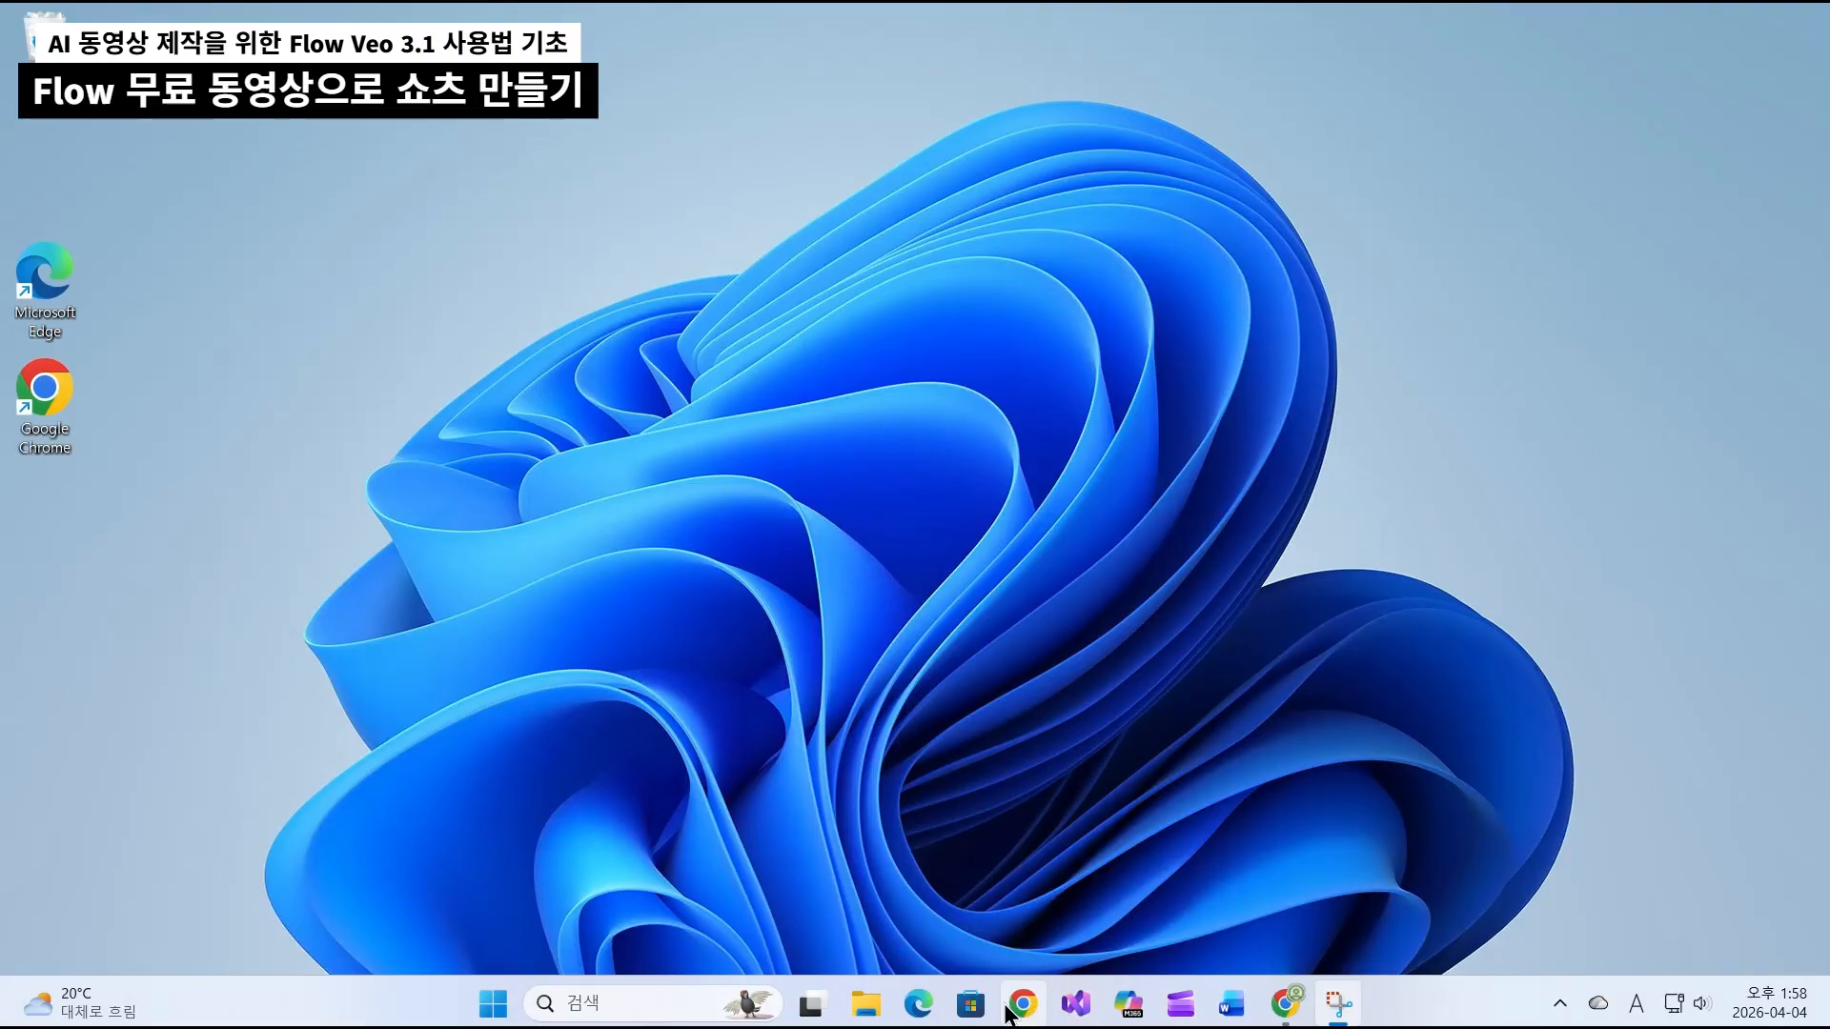
Open the script document in Word and copy the whole scene "EXT. 음악소리에 놀라서 도망치는 고라니 - MIDNIGHT".
click(1232, 1004)
click(298, 506)
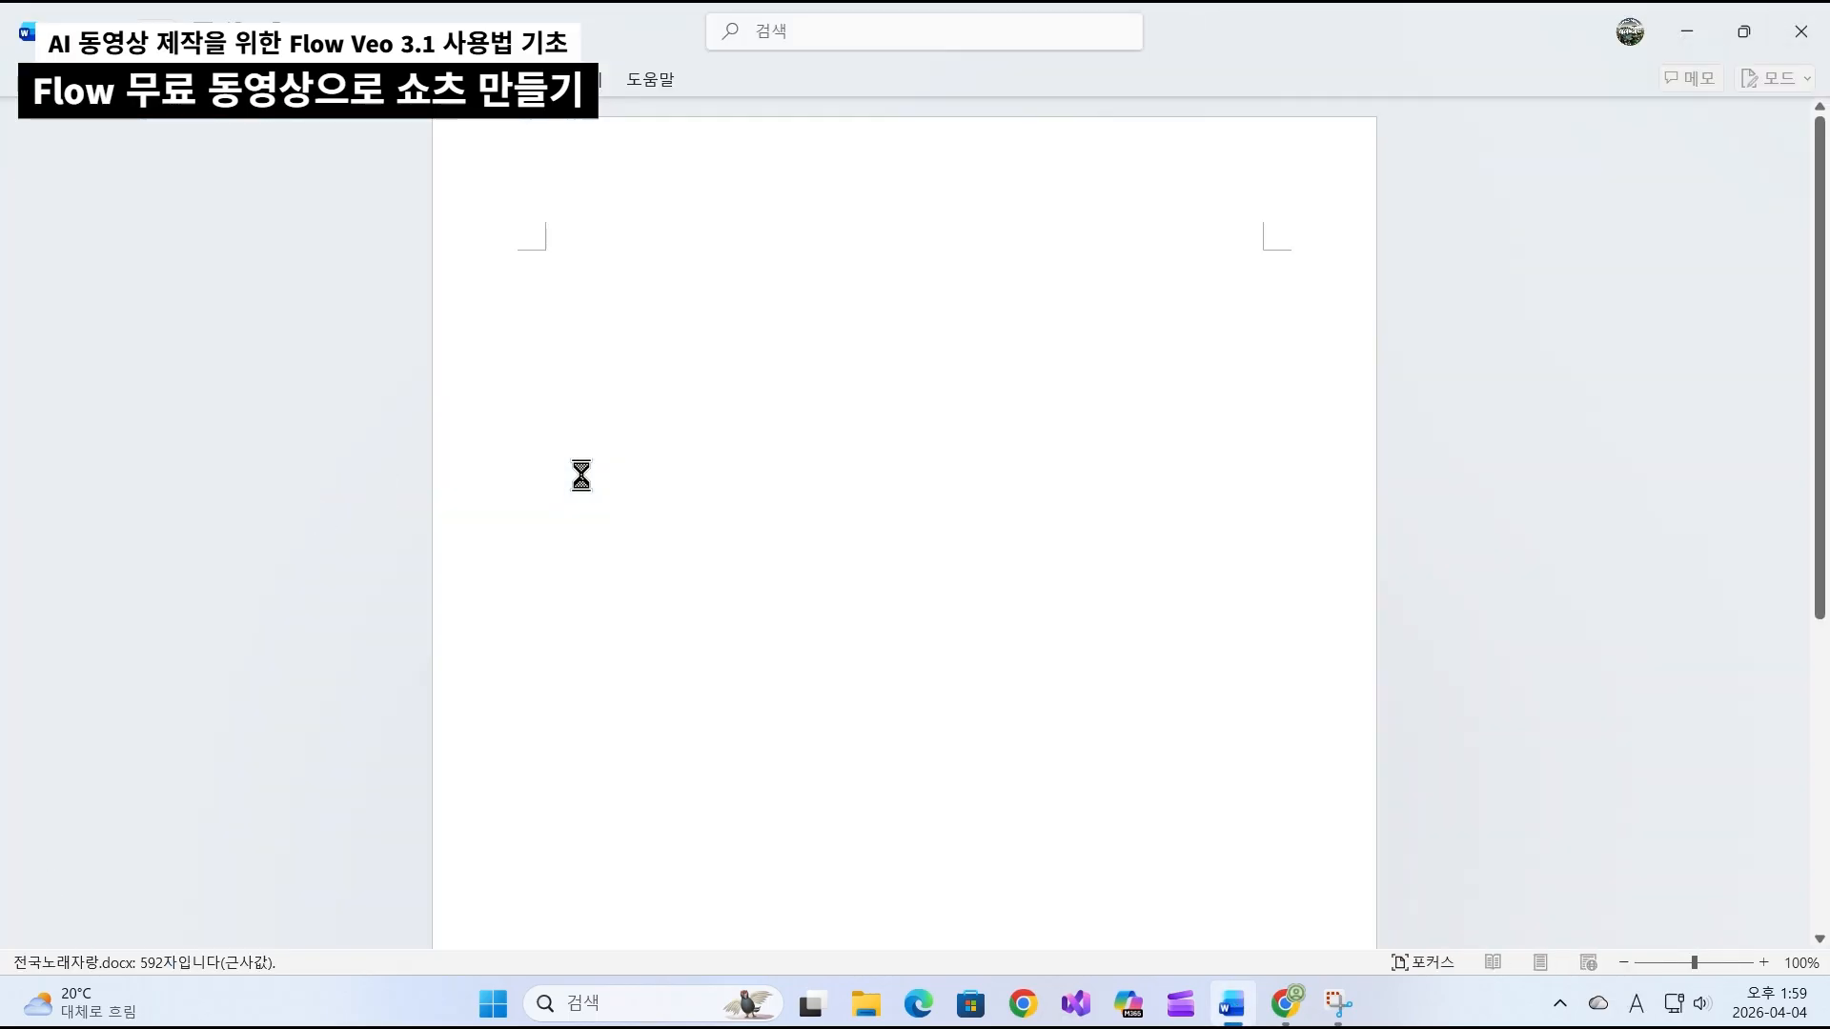
scroll(651, 583, down, 3)
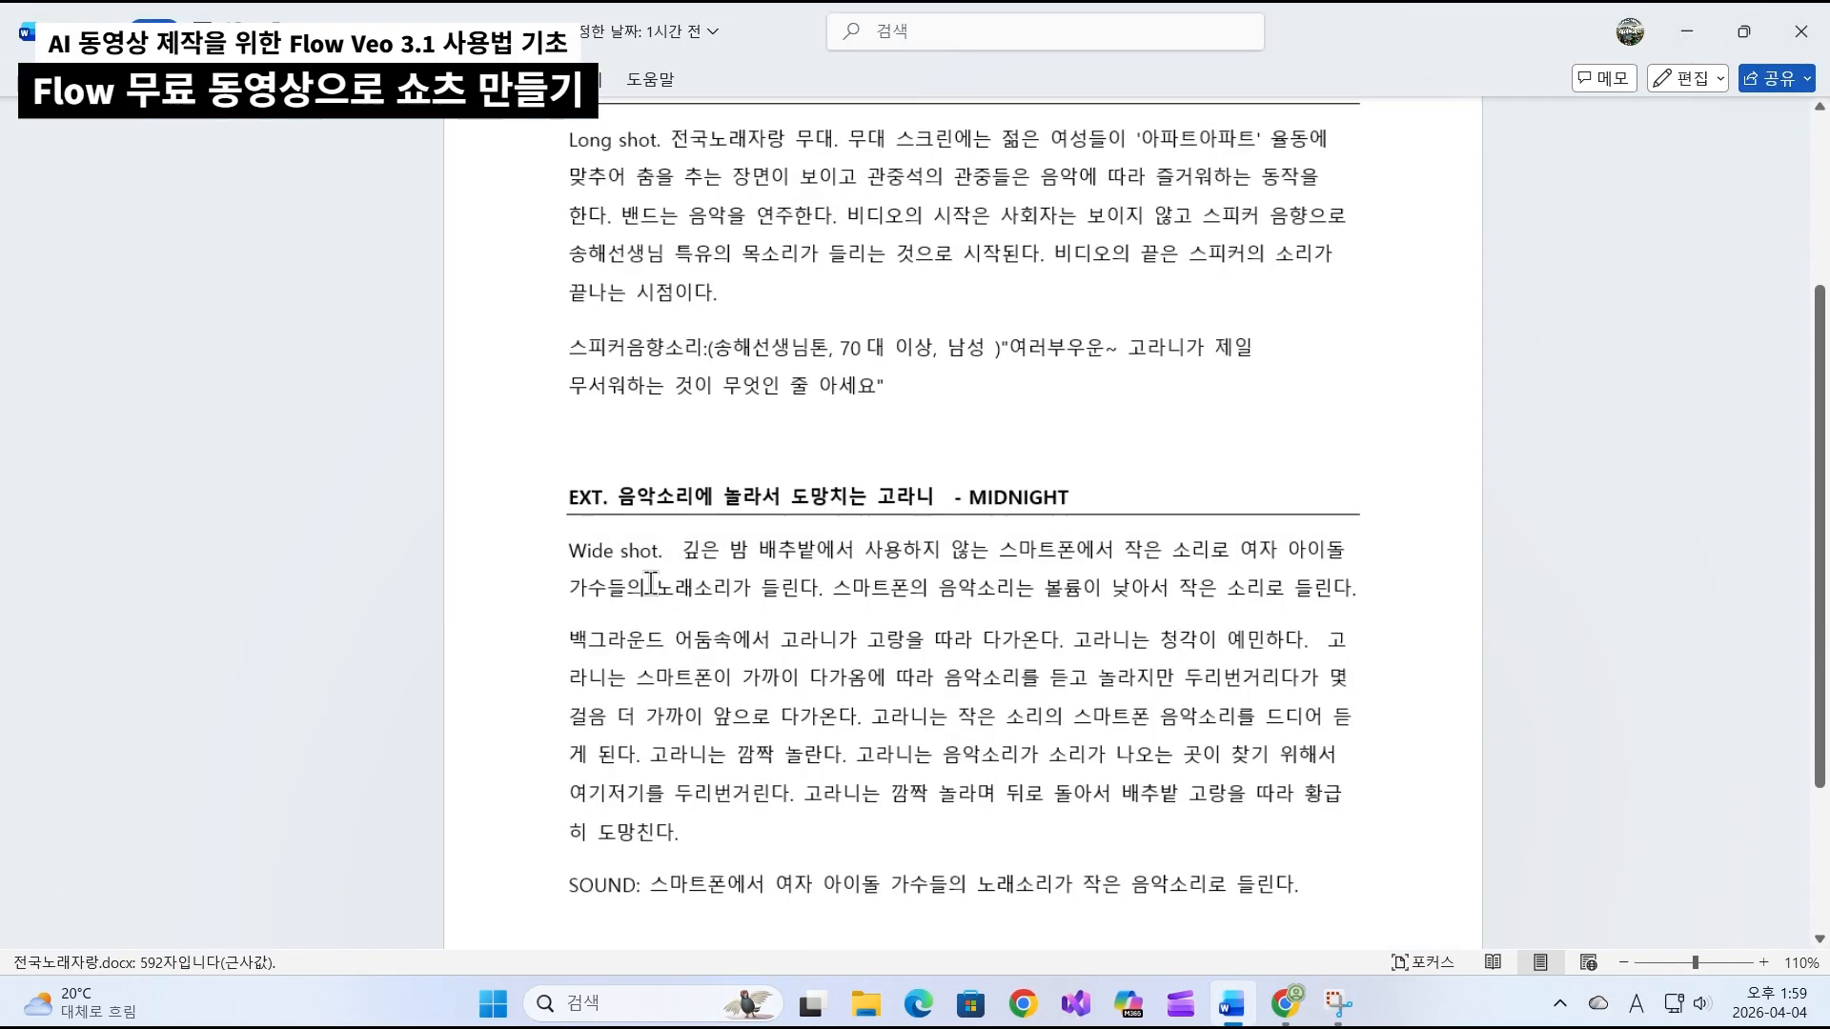
scroll(651, 584, down, 2)
drag(472, 322, 1374, 758)
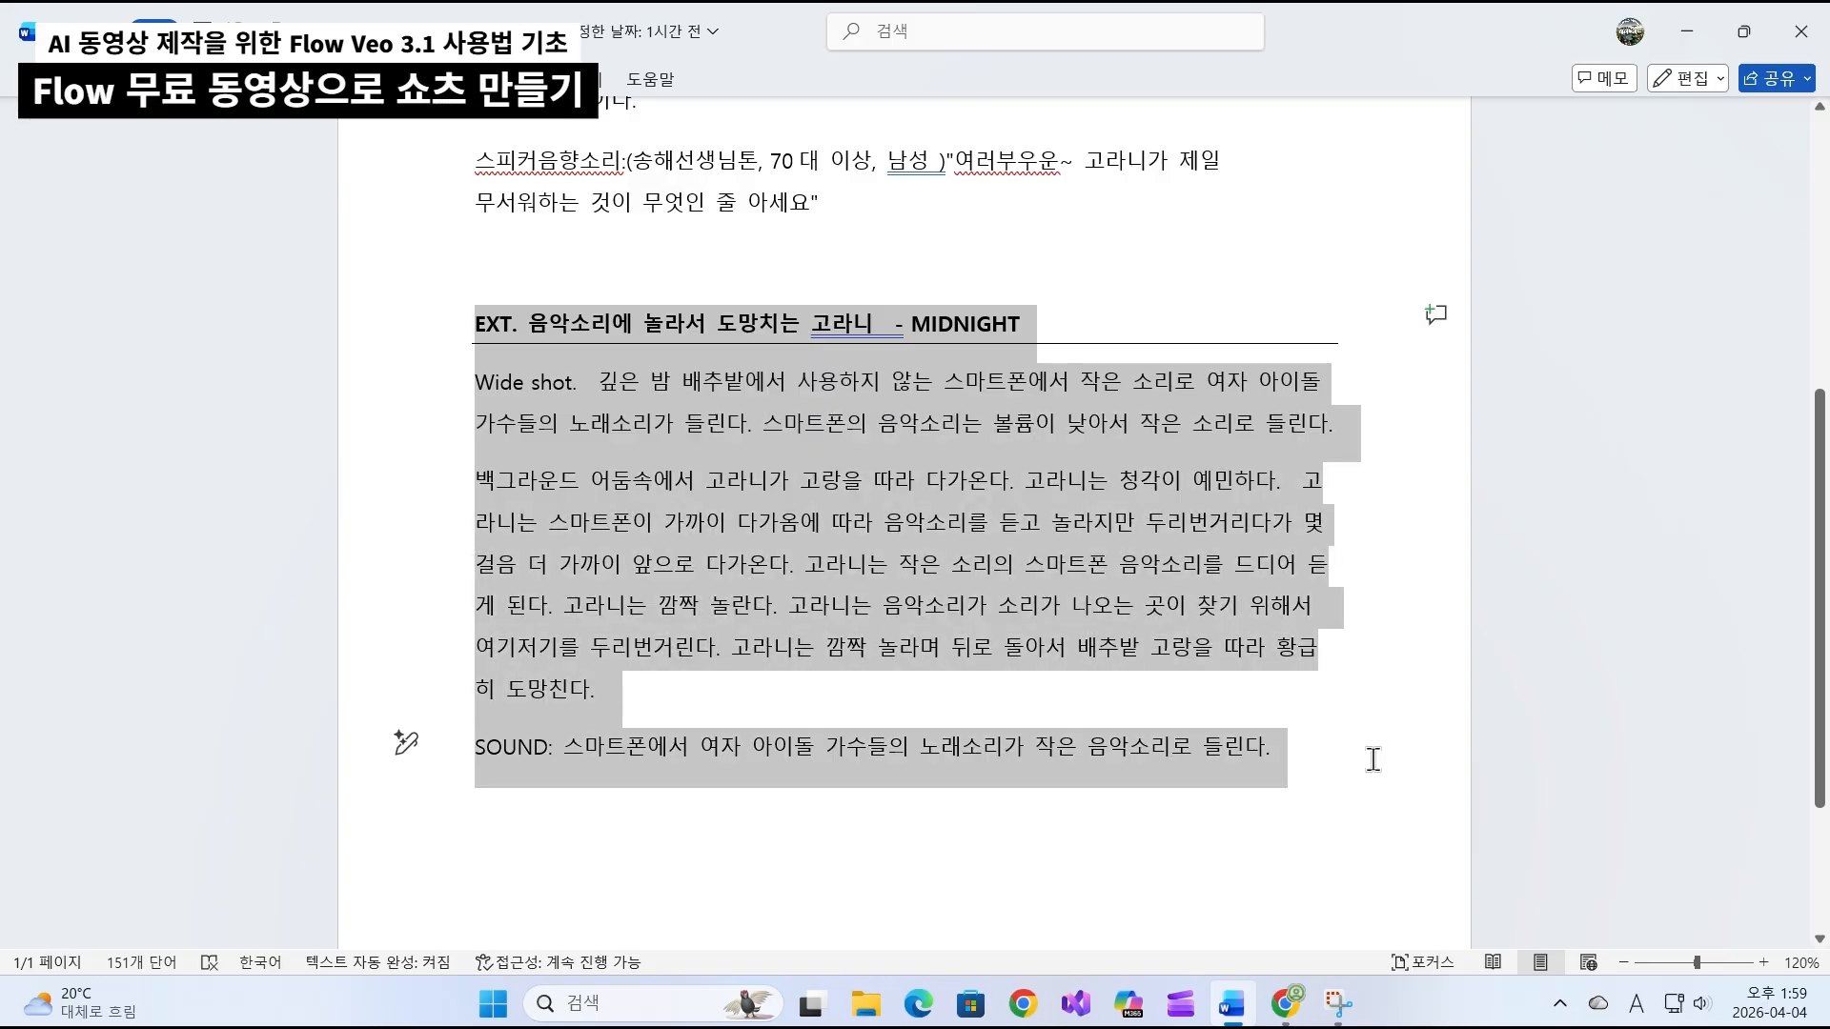
right_click(763, 357)
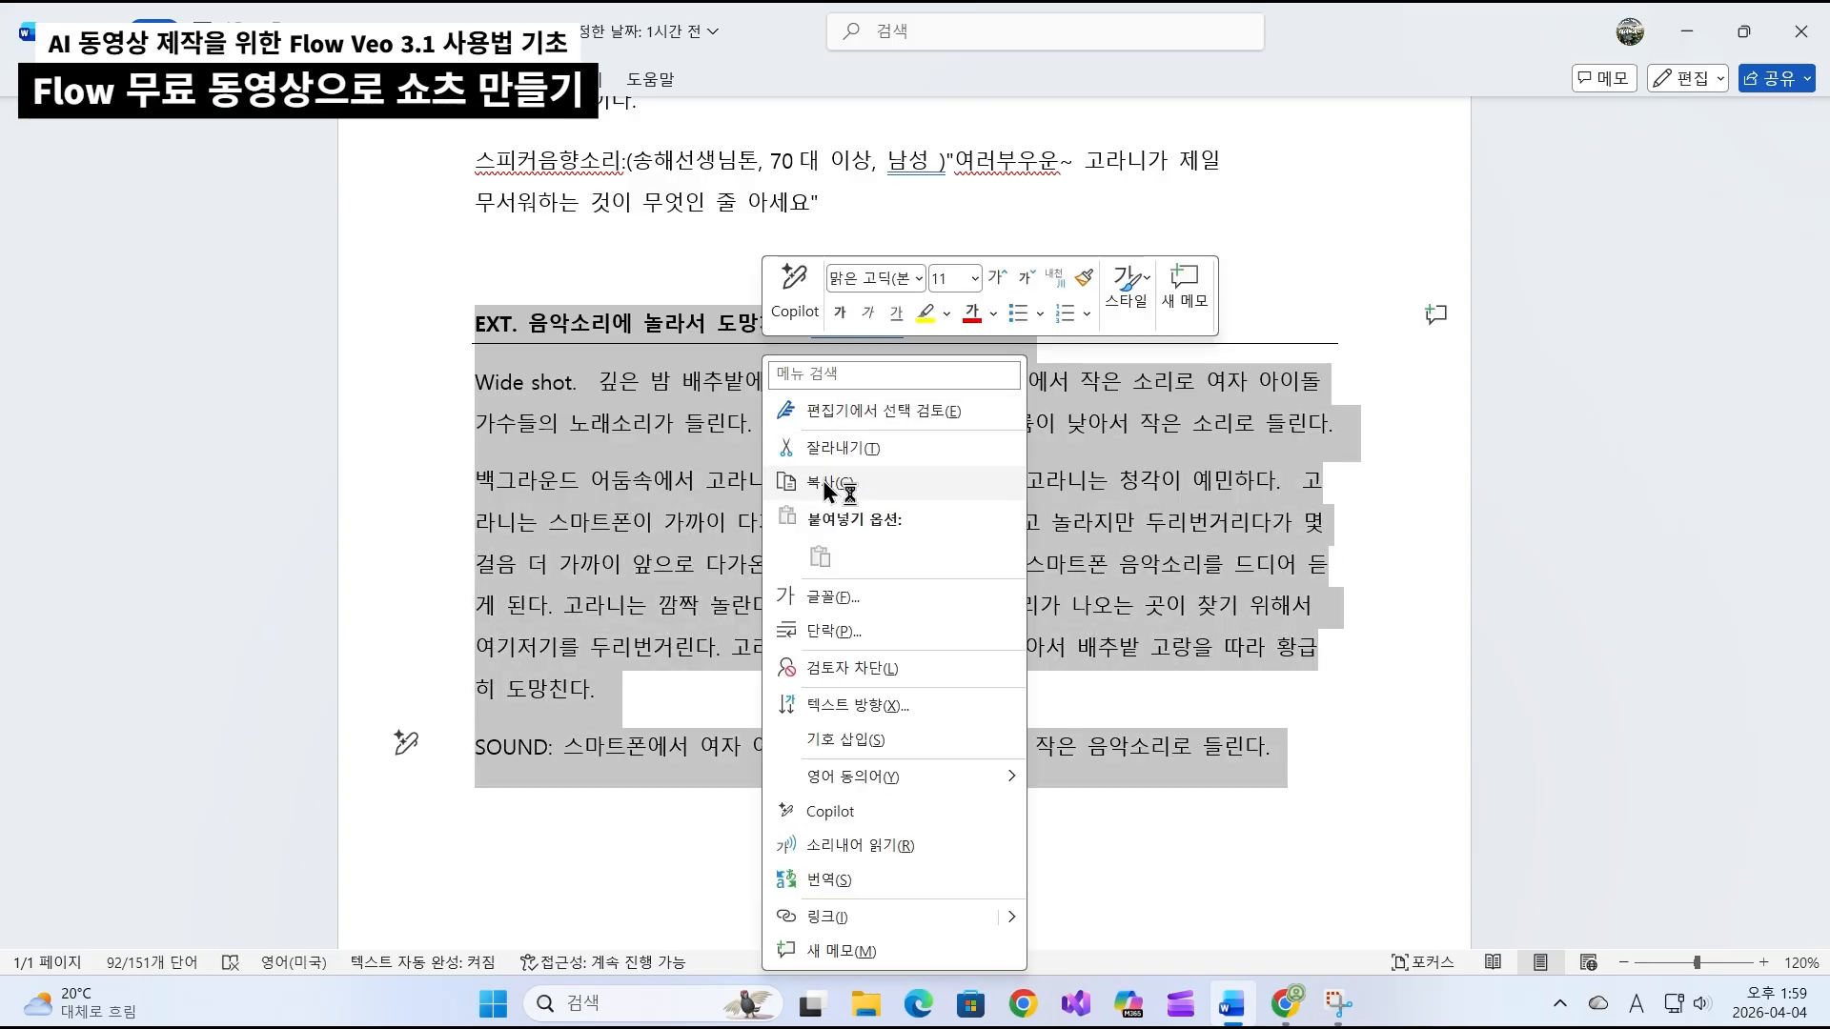
click(826, 484)
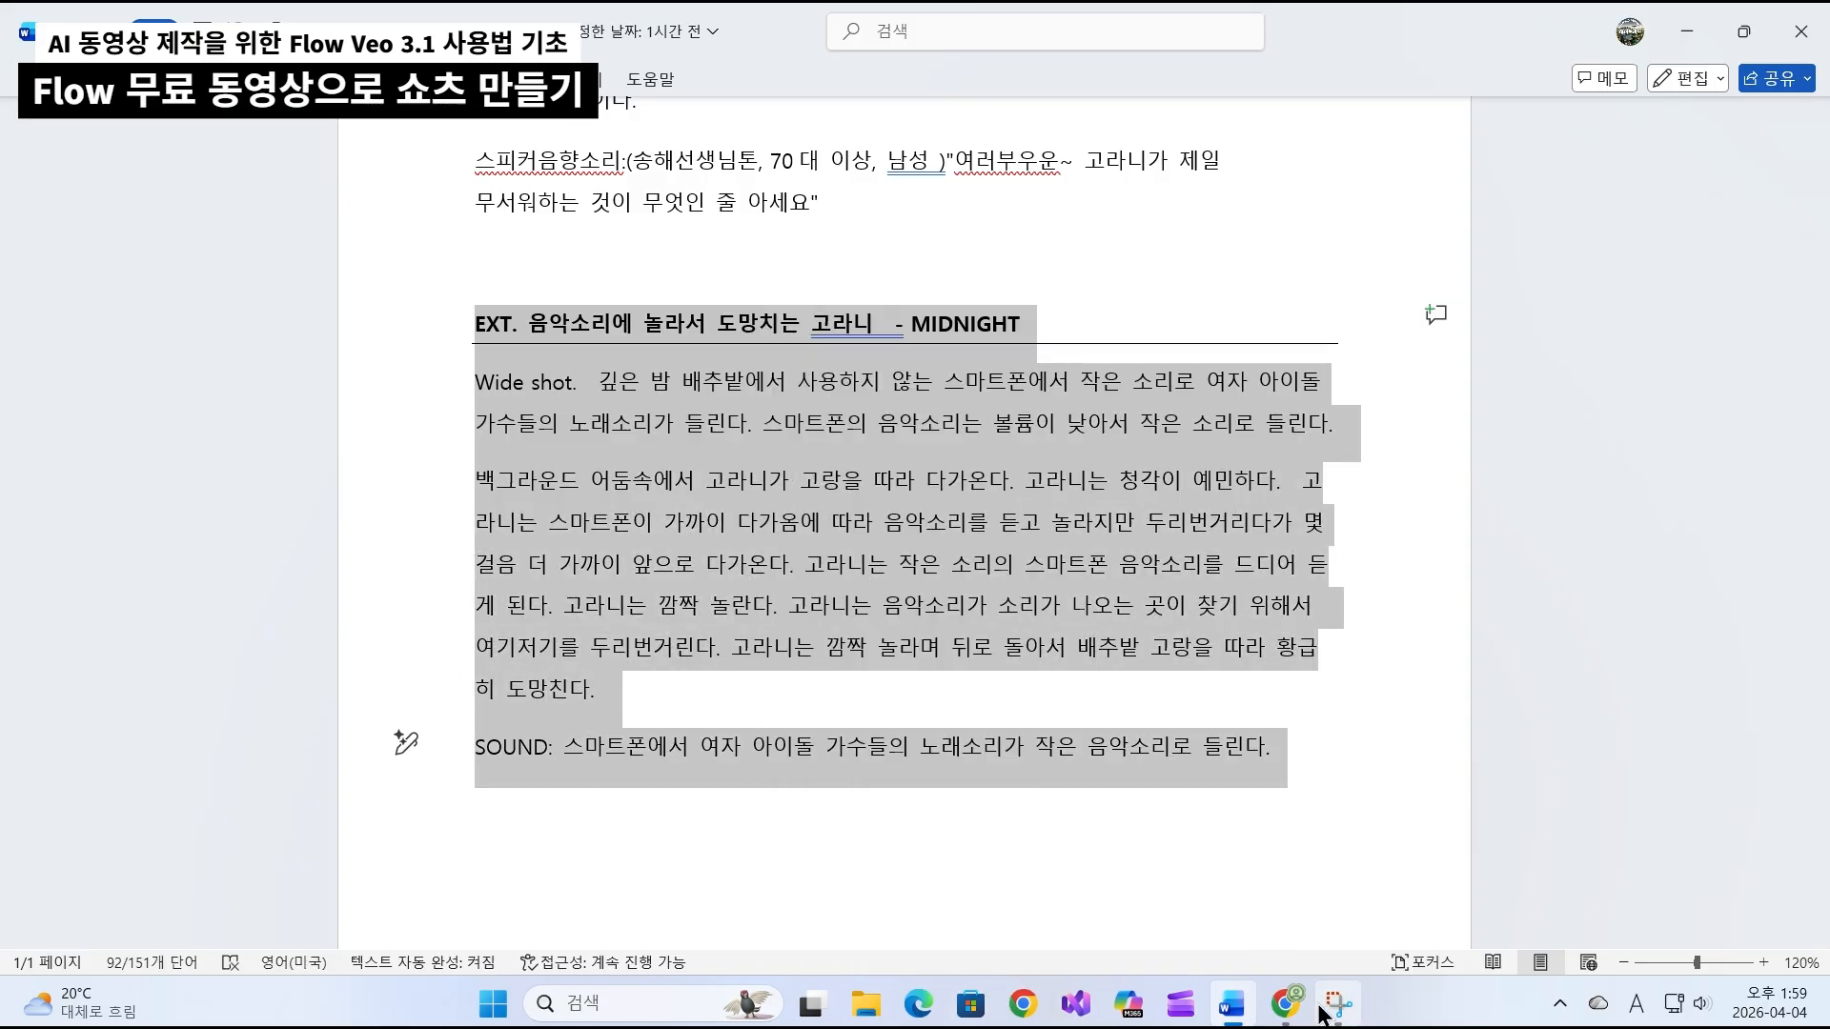
Back in Flow, attach the cabbage field photo as a reference, paste the copied scene as the prompt and generate the video.
click(1285, 1003)
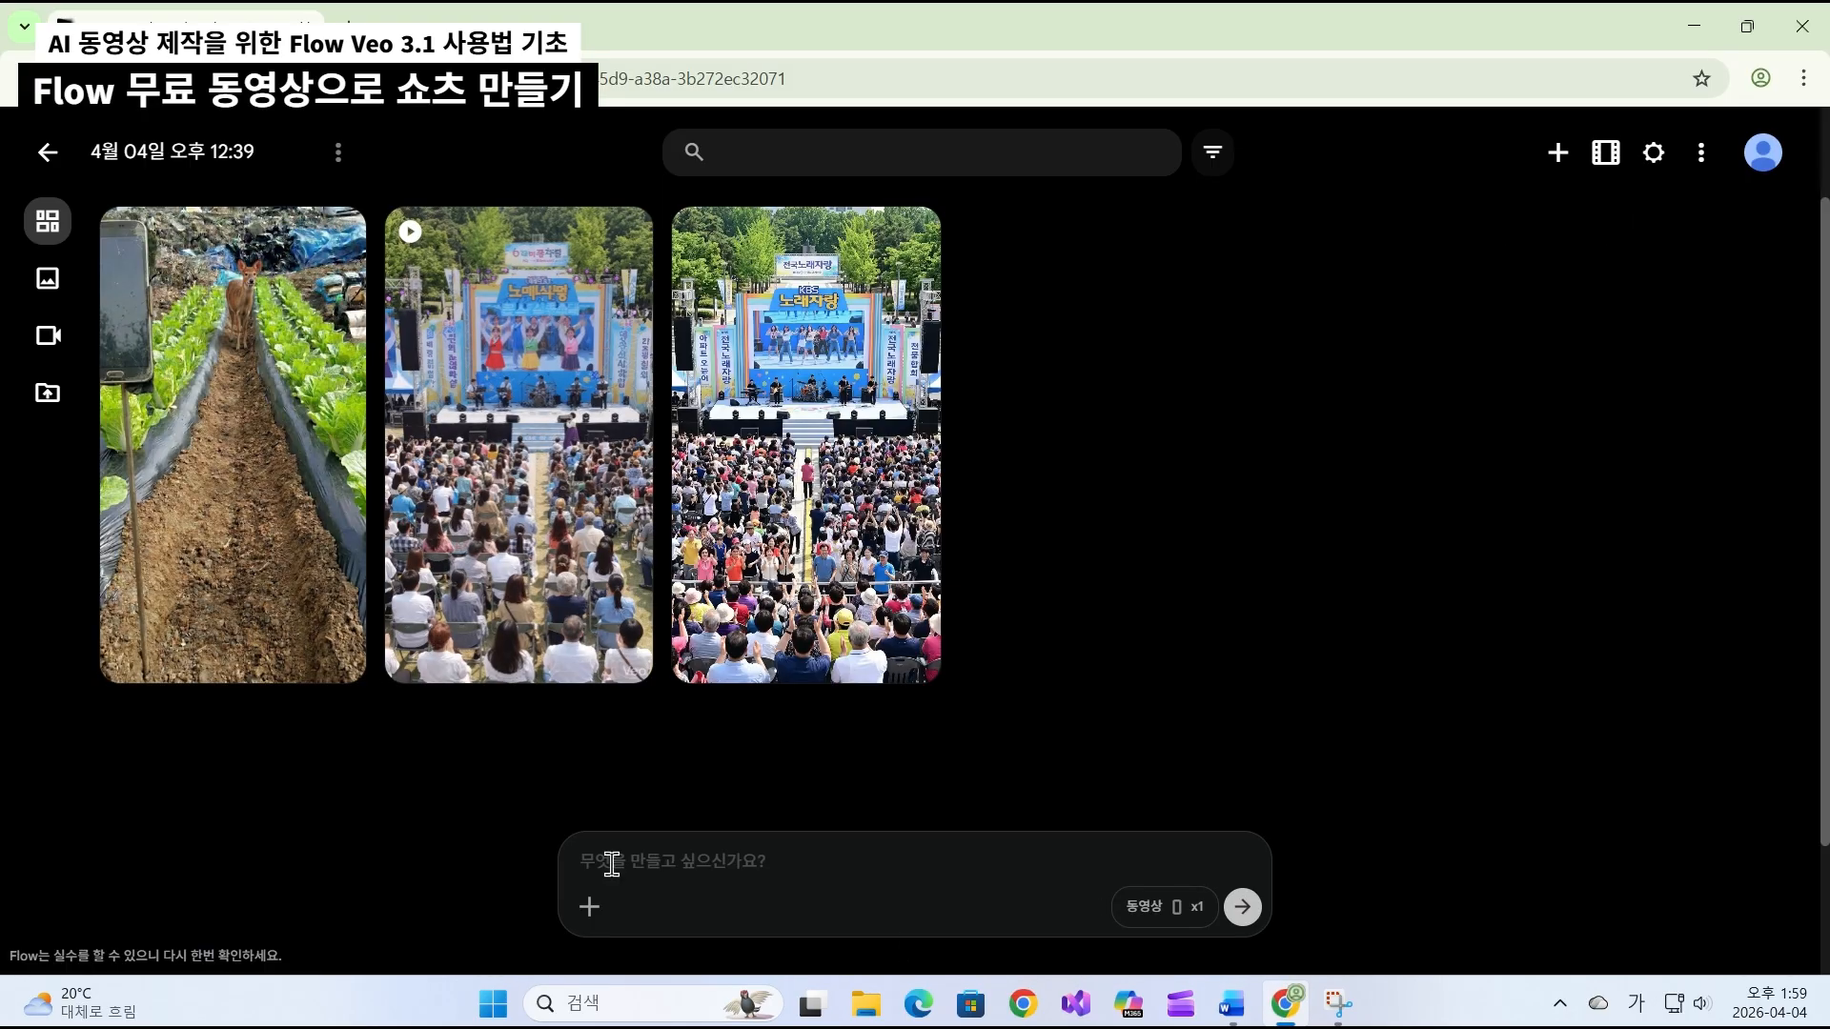
drag(233, 448, 620, 882)
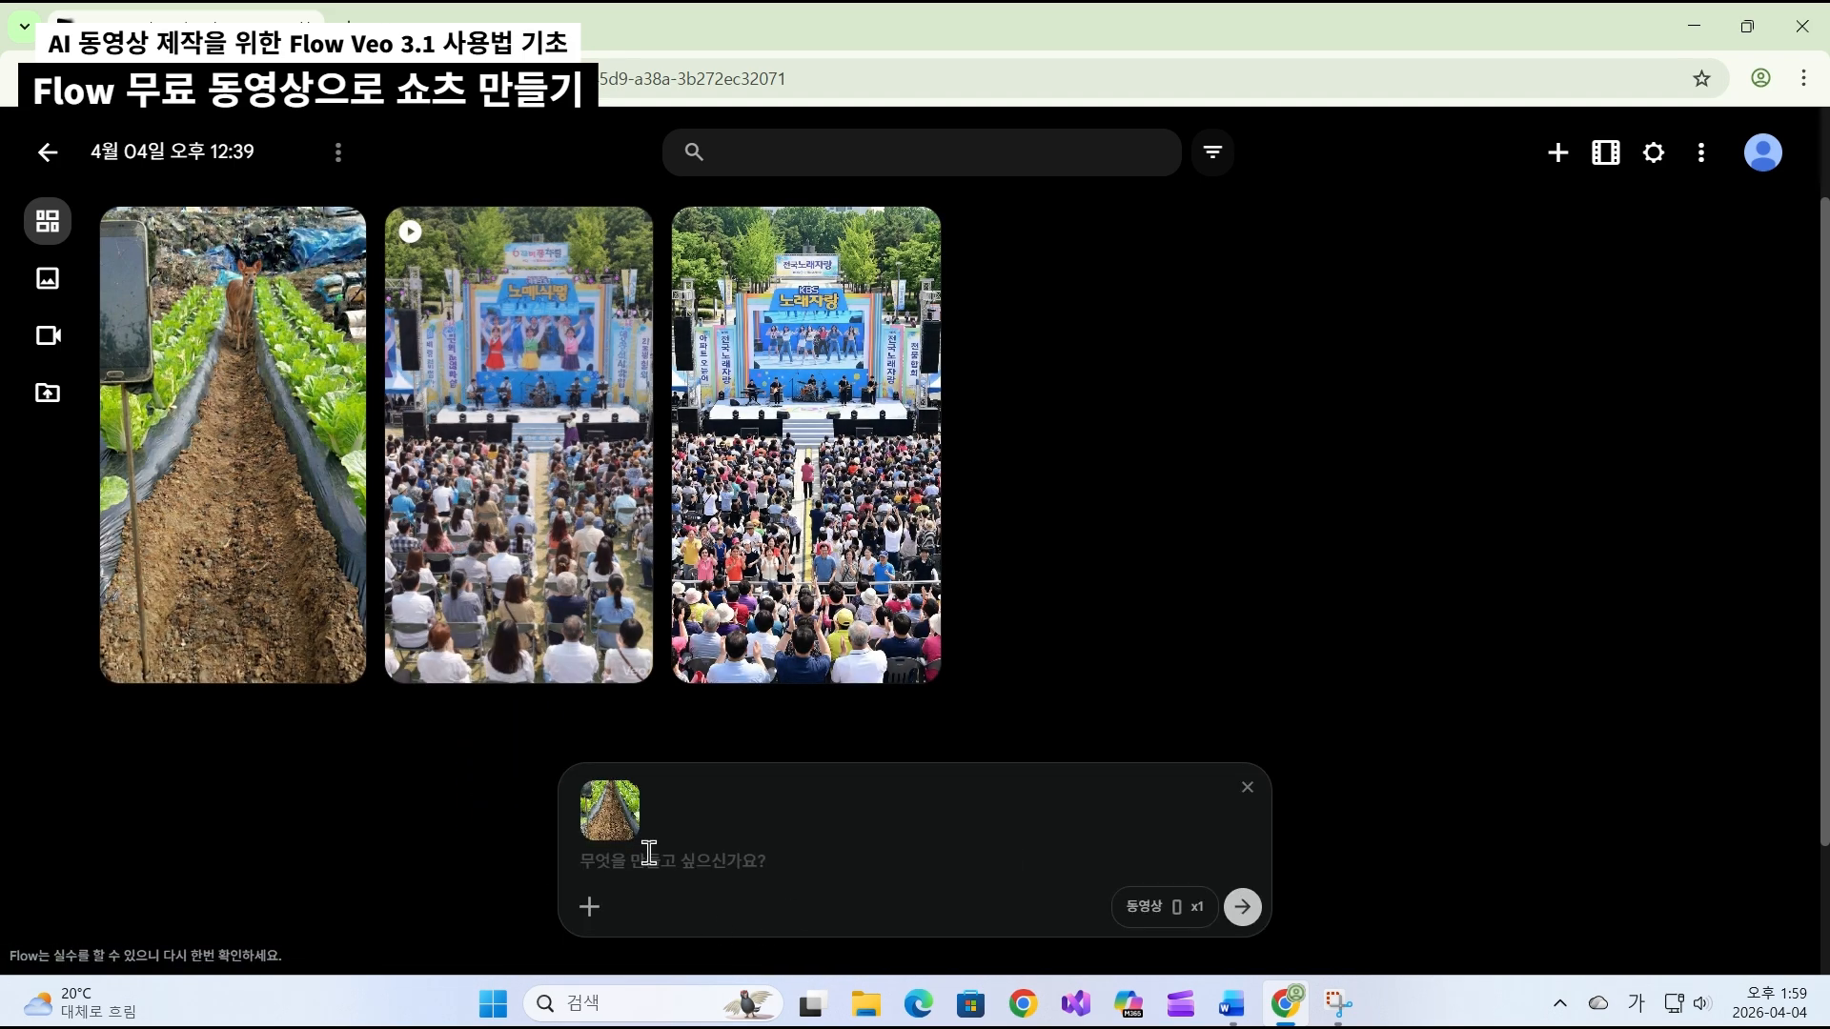
right_click(664, 861)
click(714, 599)
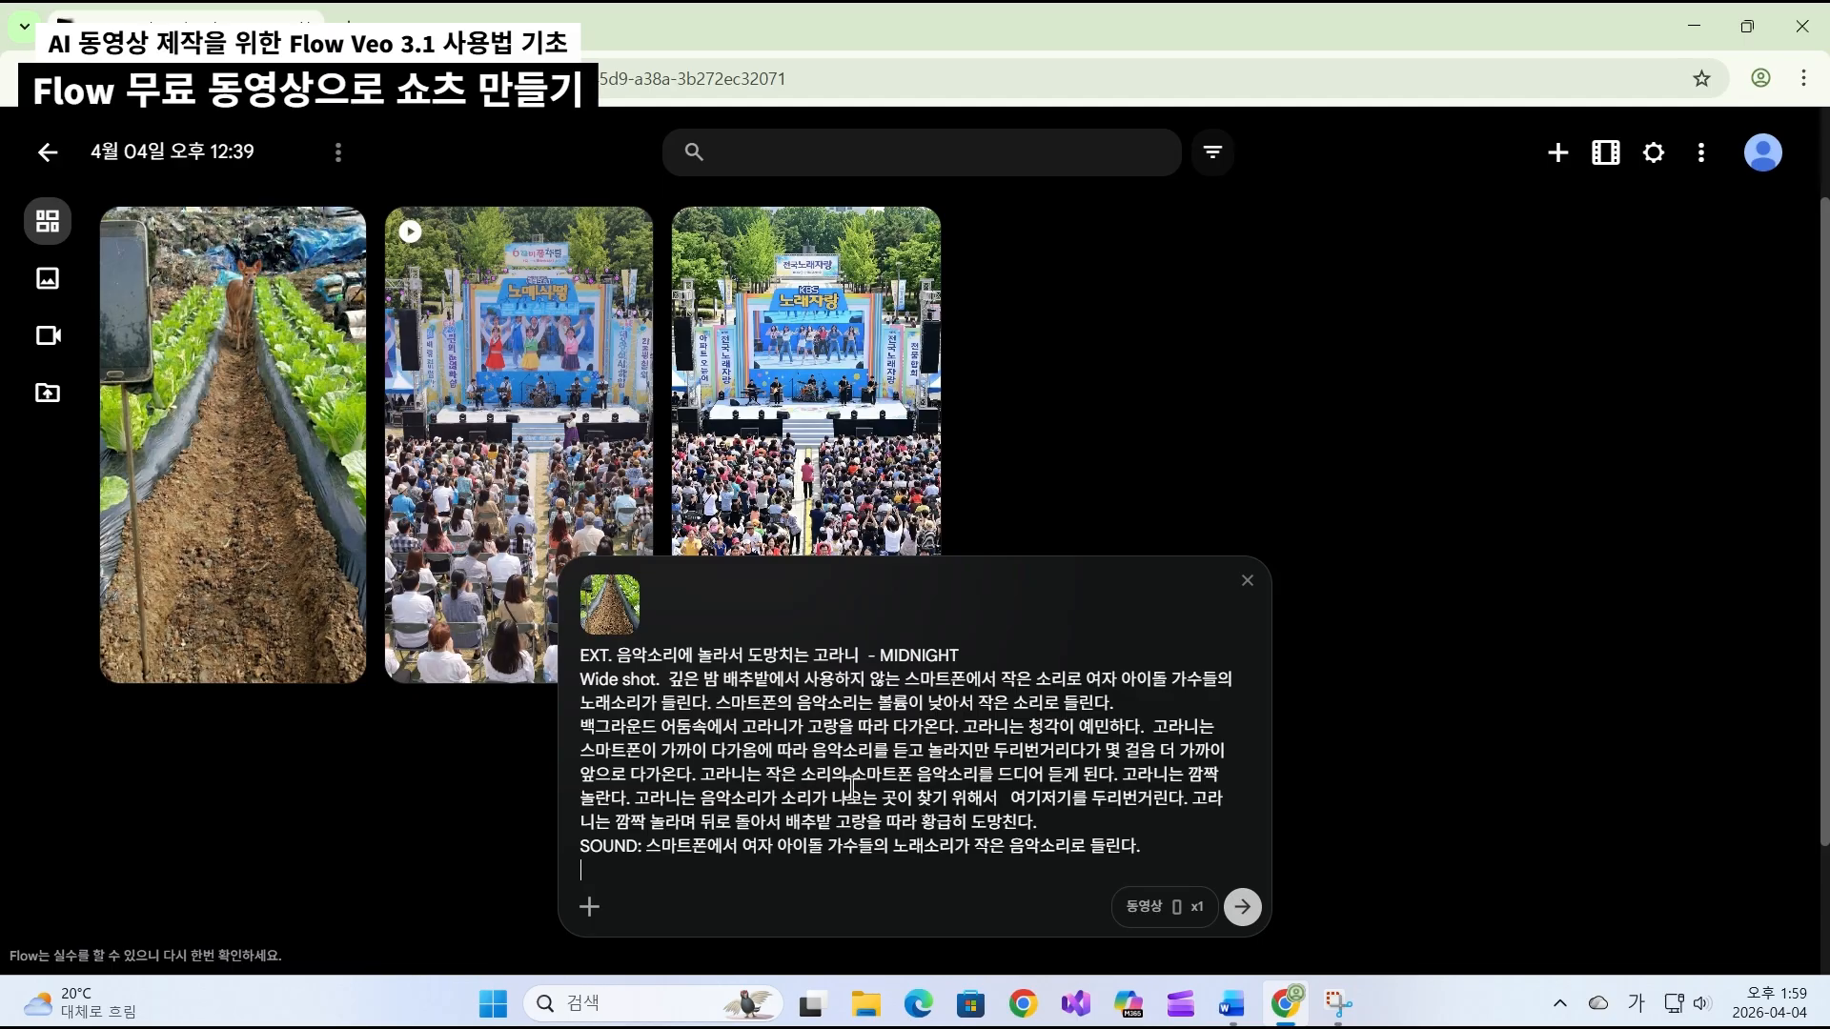
click(1243, 910)
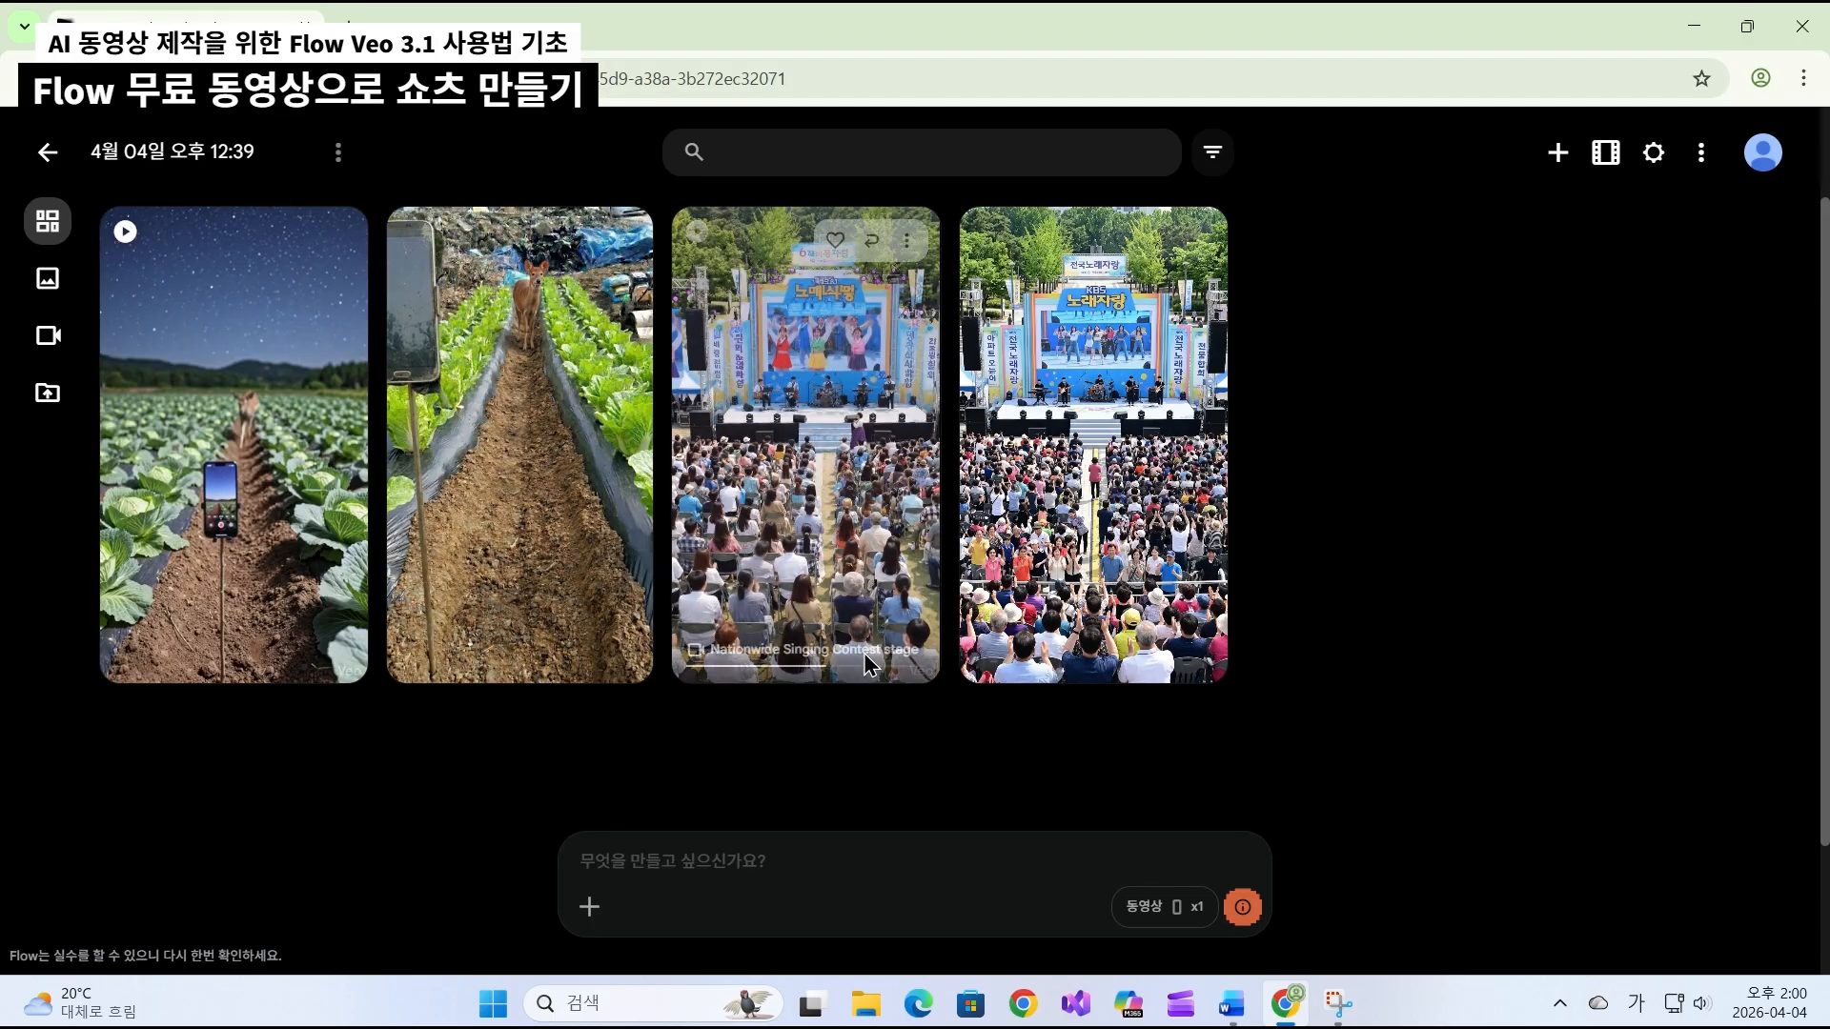
click(233, 629)
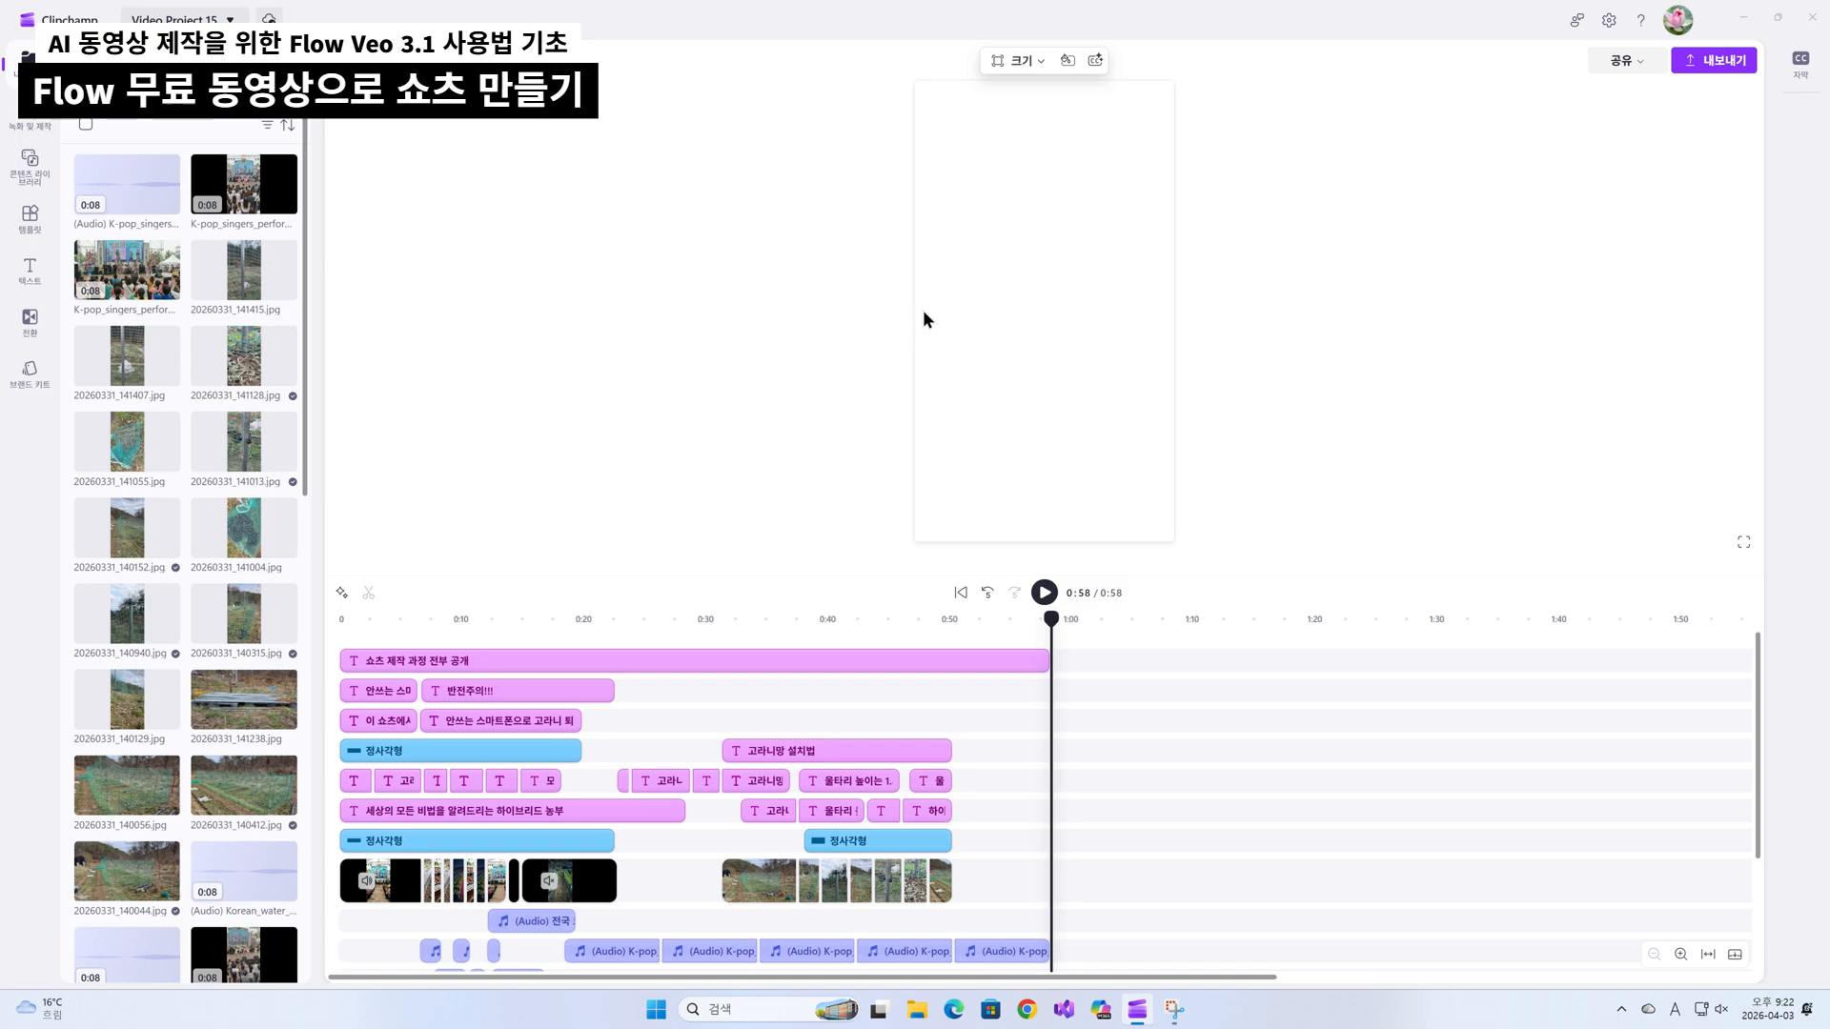
In the Clipchamp project, change the vertical canvas background to solid lime green.
click(1069, 63)
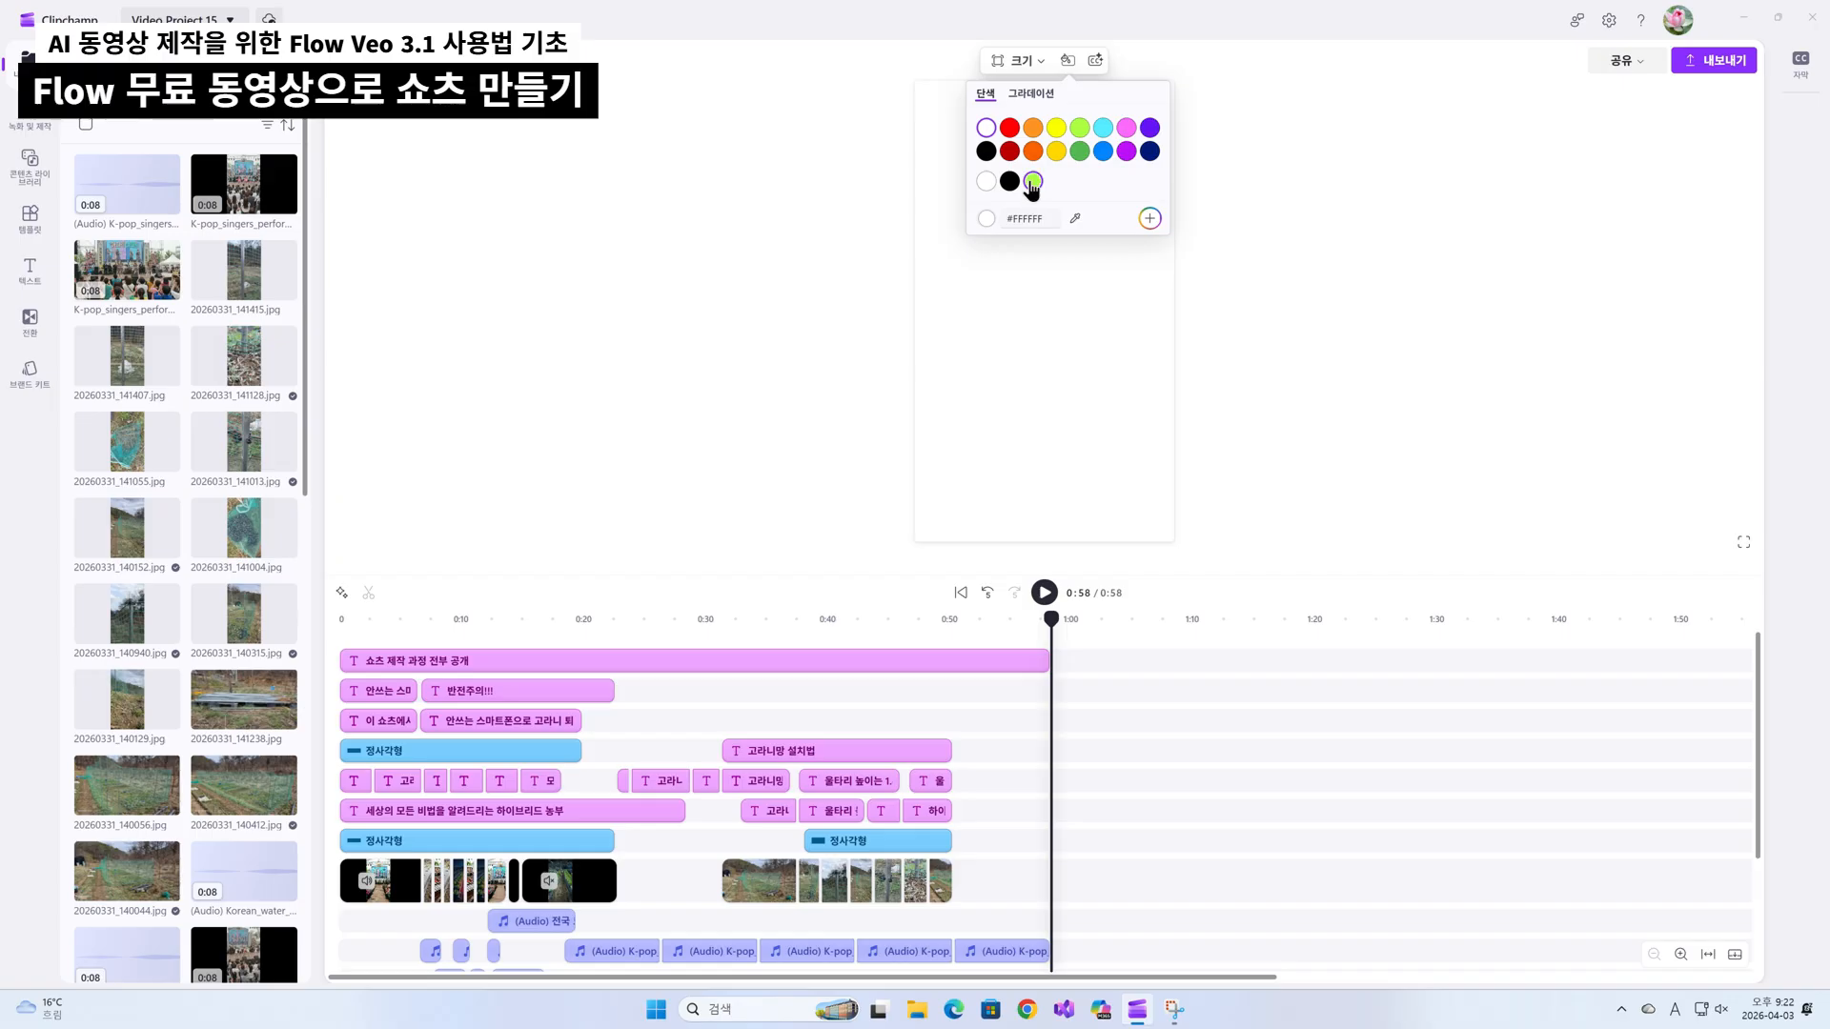
click(1032, 182)
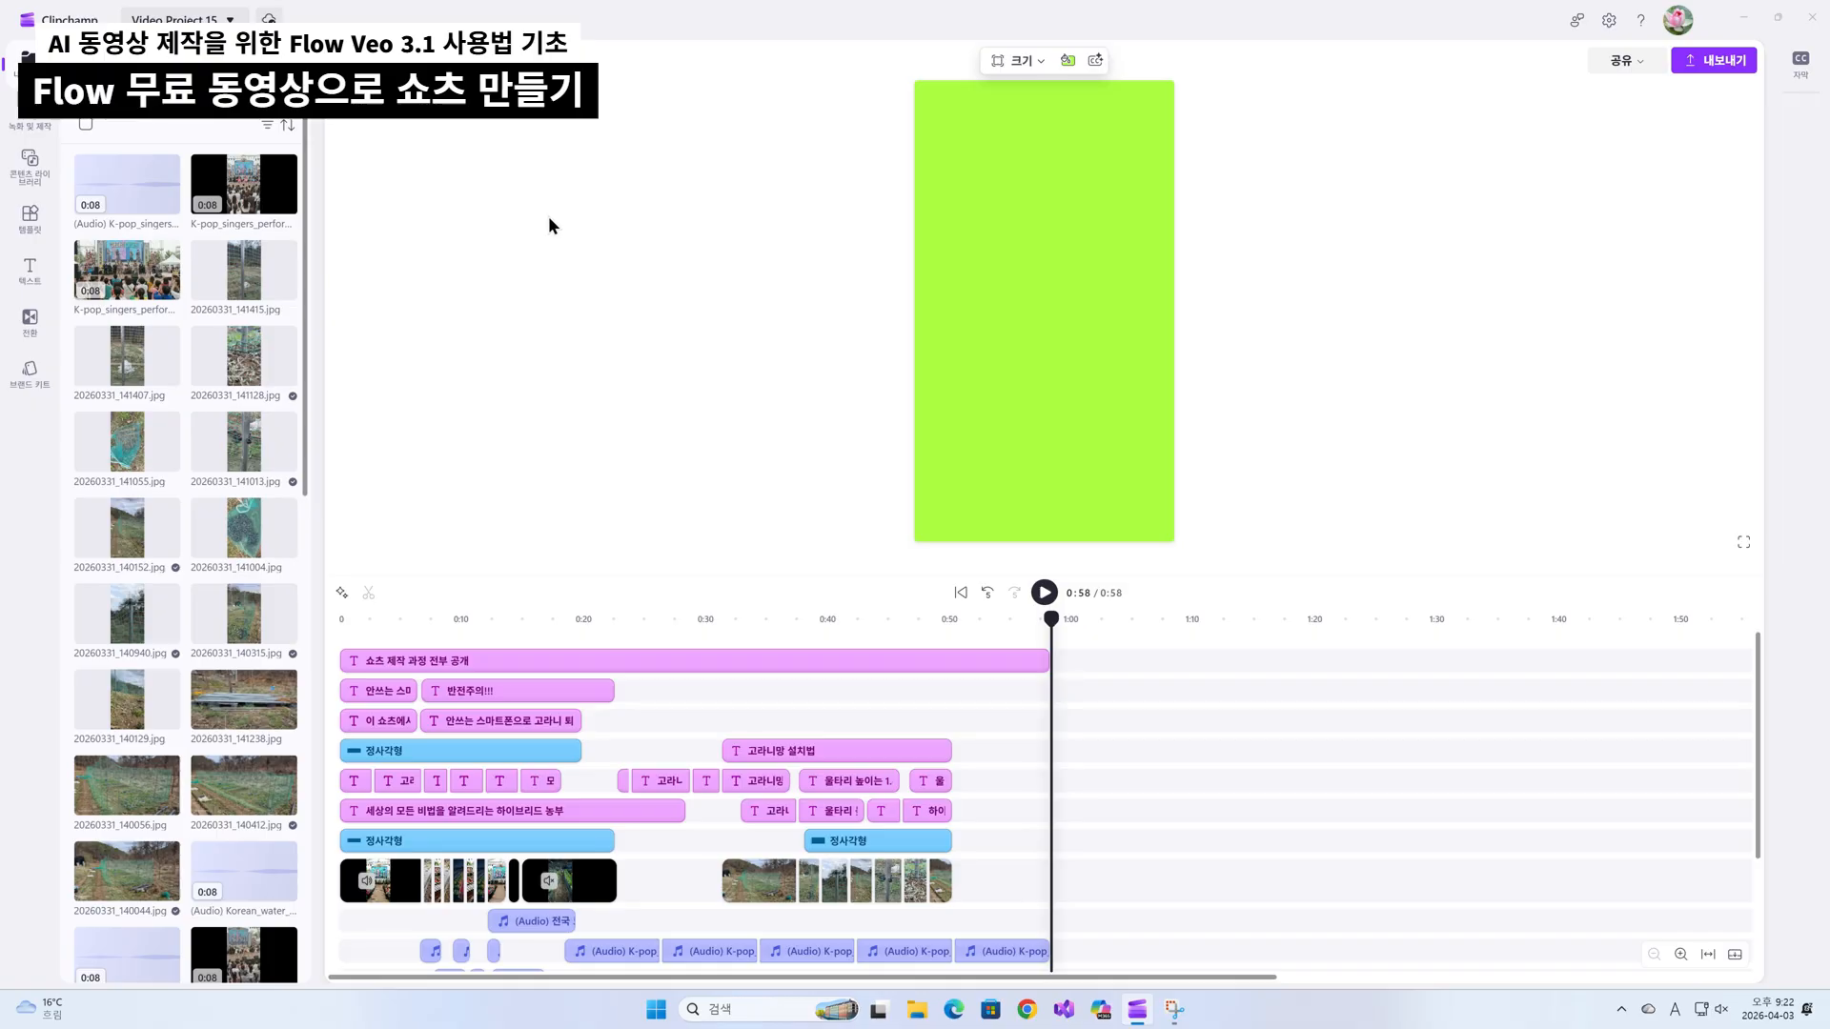
Add a rectangle shape to the timeline right after the existing clips at 0:58 and select it in the preview.
click(33, 176)
mouse_move(149, 239)
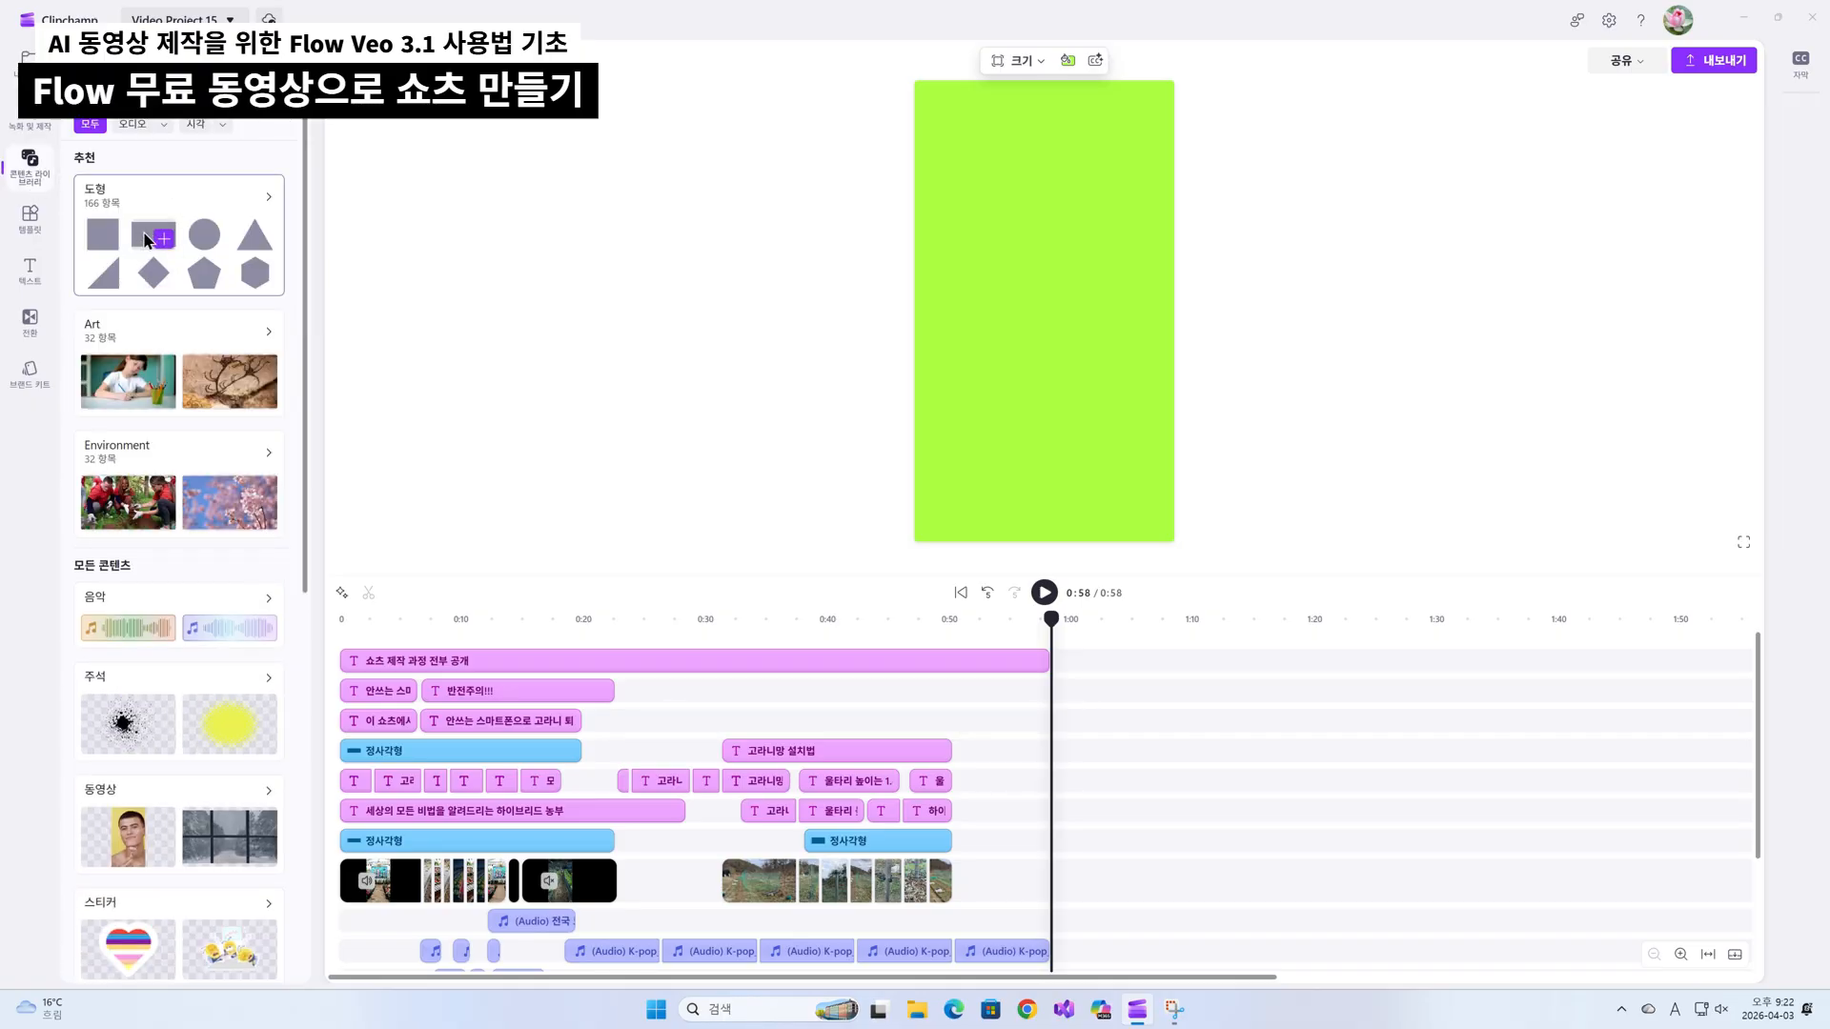
drag(201, 272, 1067, 845)
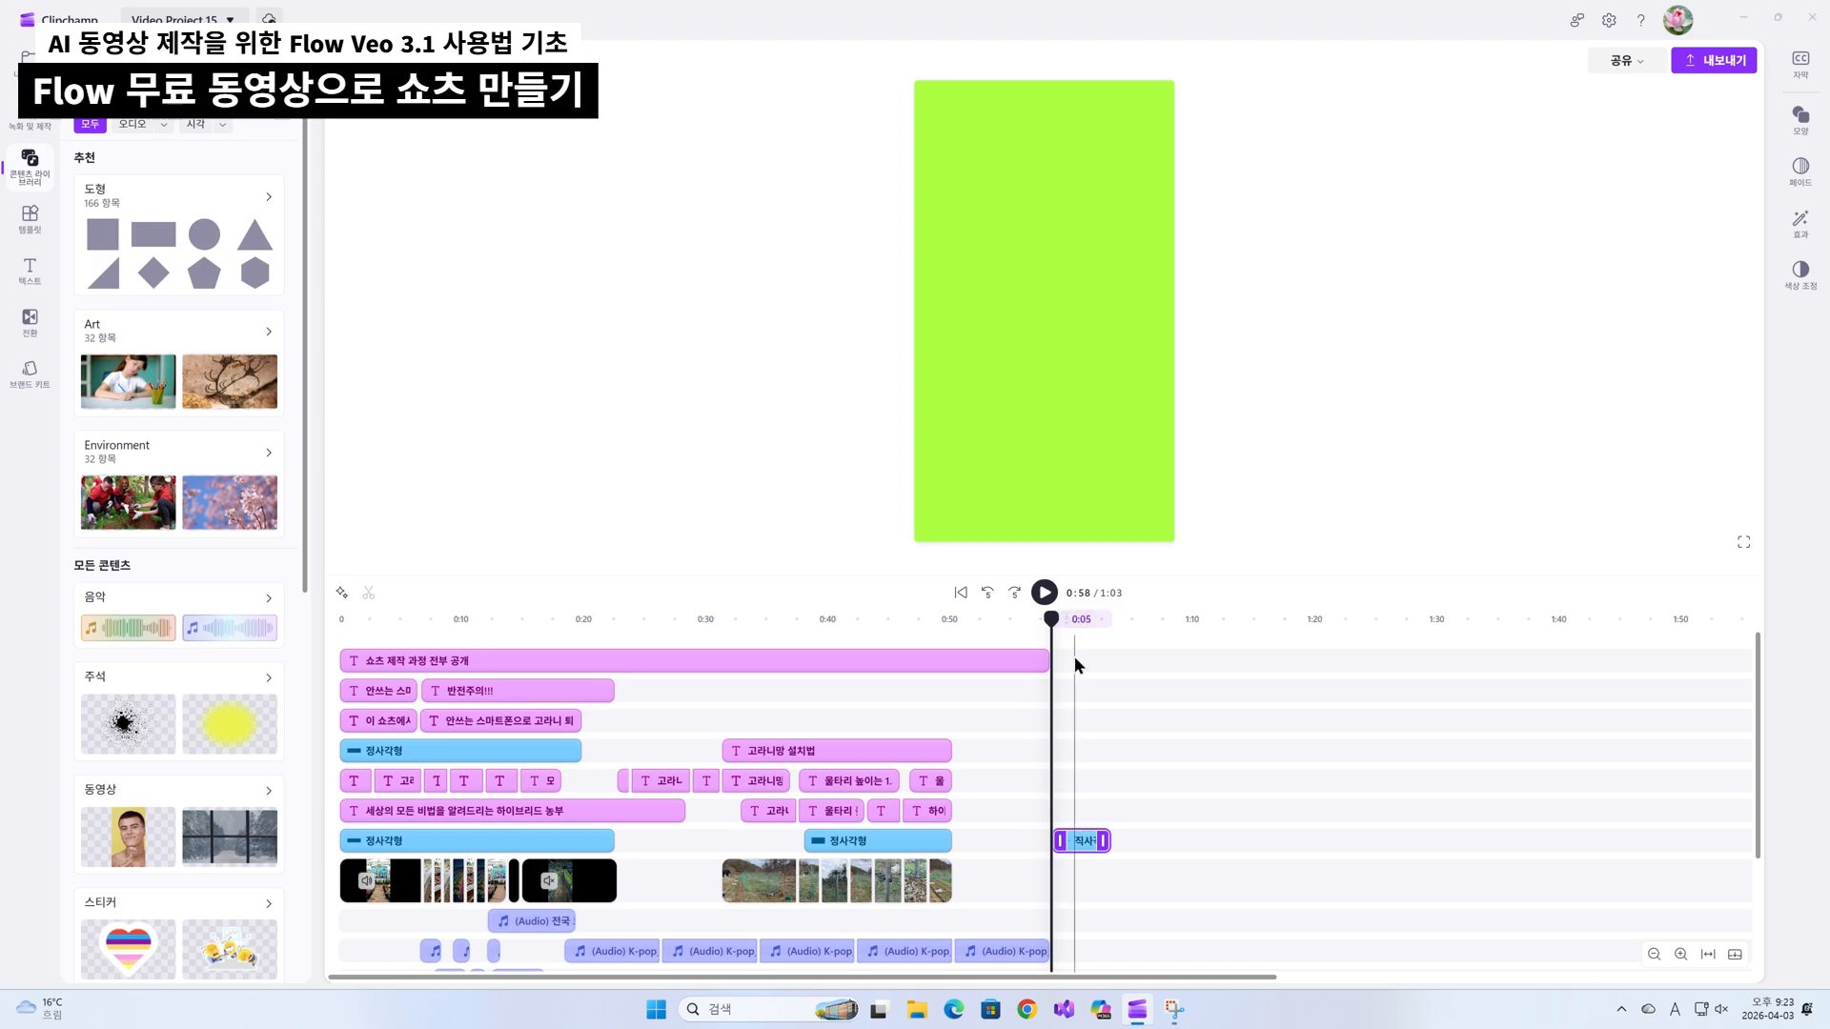
click(1074, 619)
click(1082, 314)
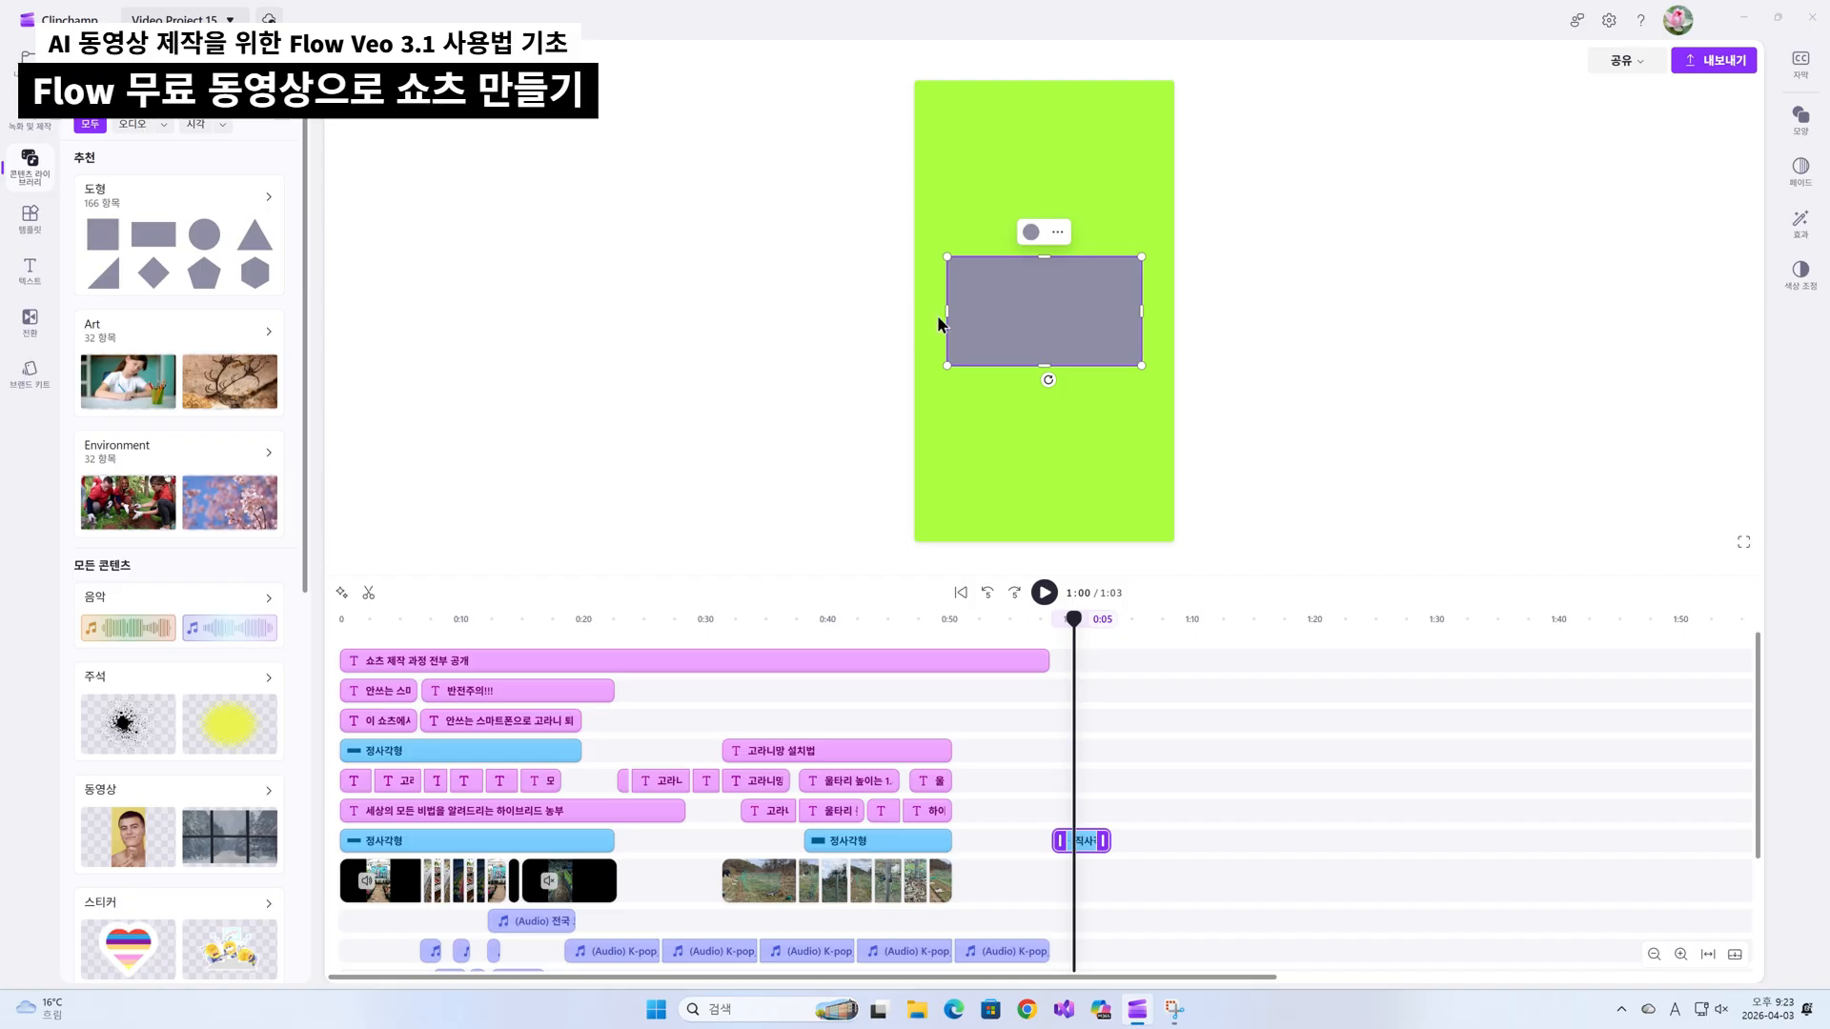
Stretch the rectangle to the full frame width, move it to the top edge of the frame and reduce its height.
drag(947, 309, 915, 324)
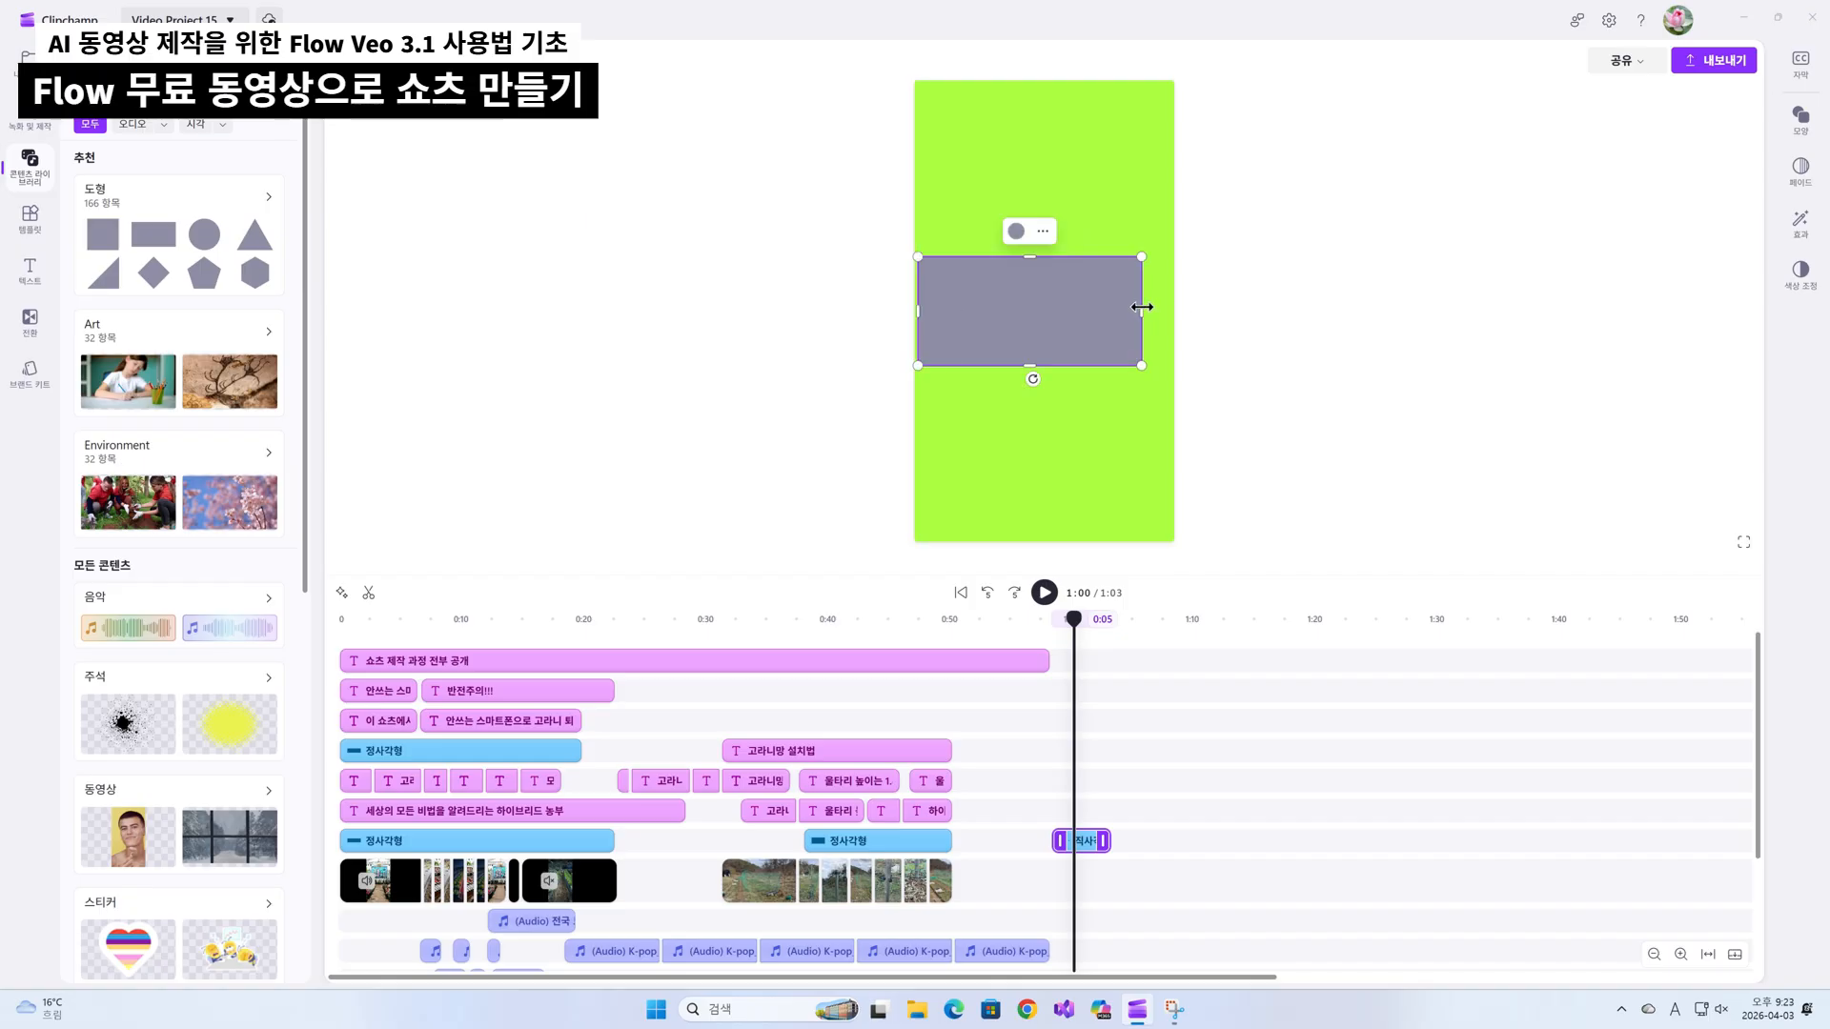
drag(1142, 307, 1169, 303)
drag(1004, 311, 1003, 139)
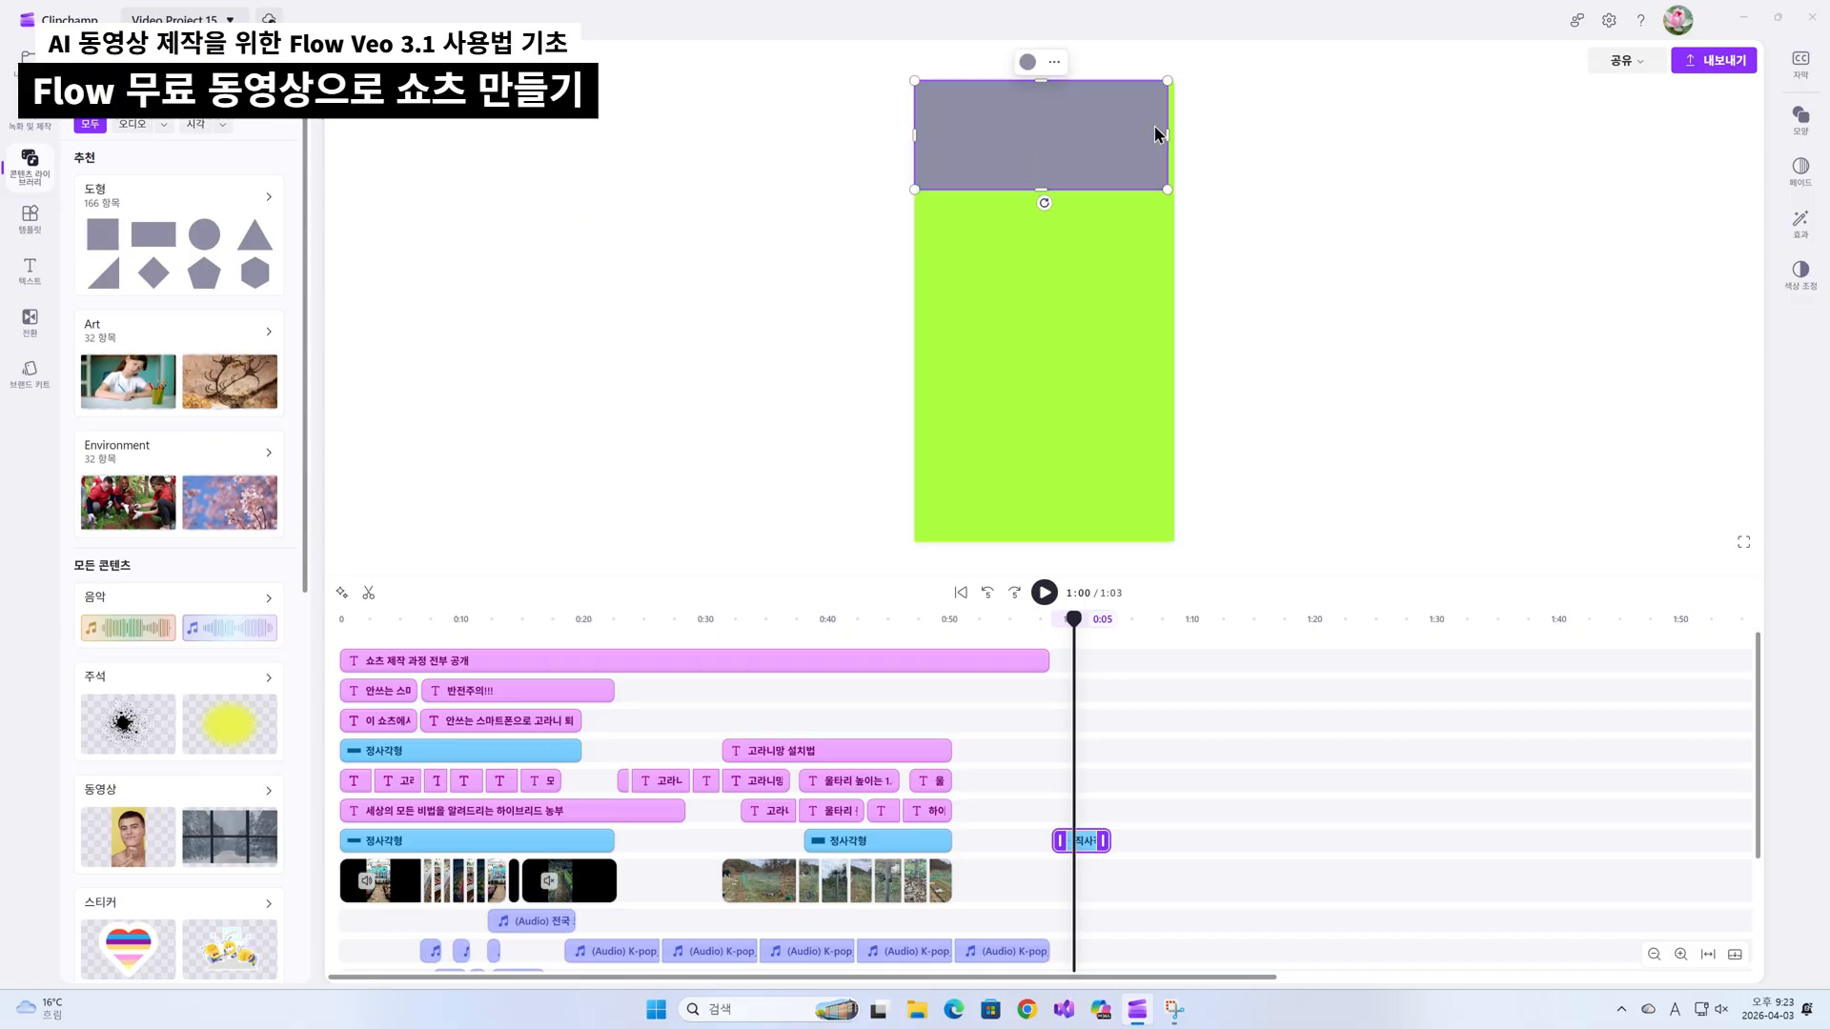
drag(1169, 128, 1168, 129)
drag(1042, 190, 1044, 168)
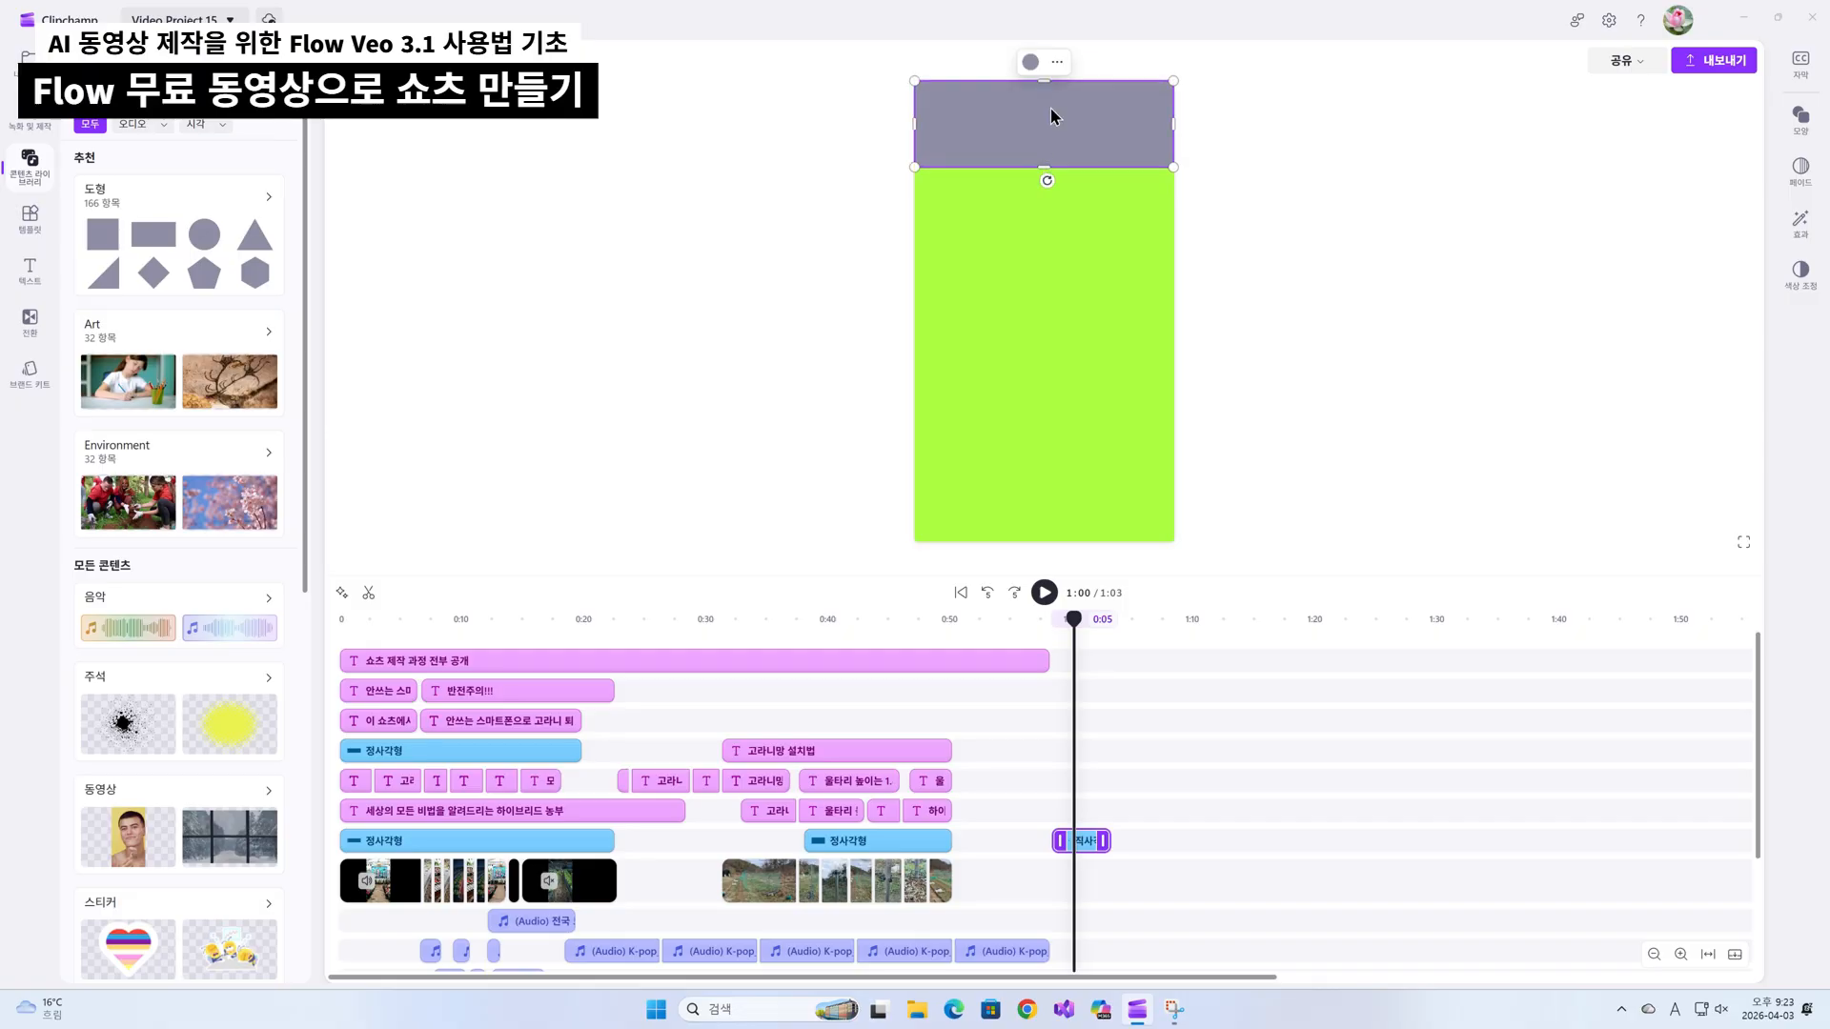
Fill the top rectangle with solid black (#000000).
click(1031, 63)
click(948, 152)
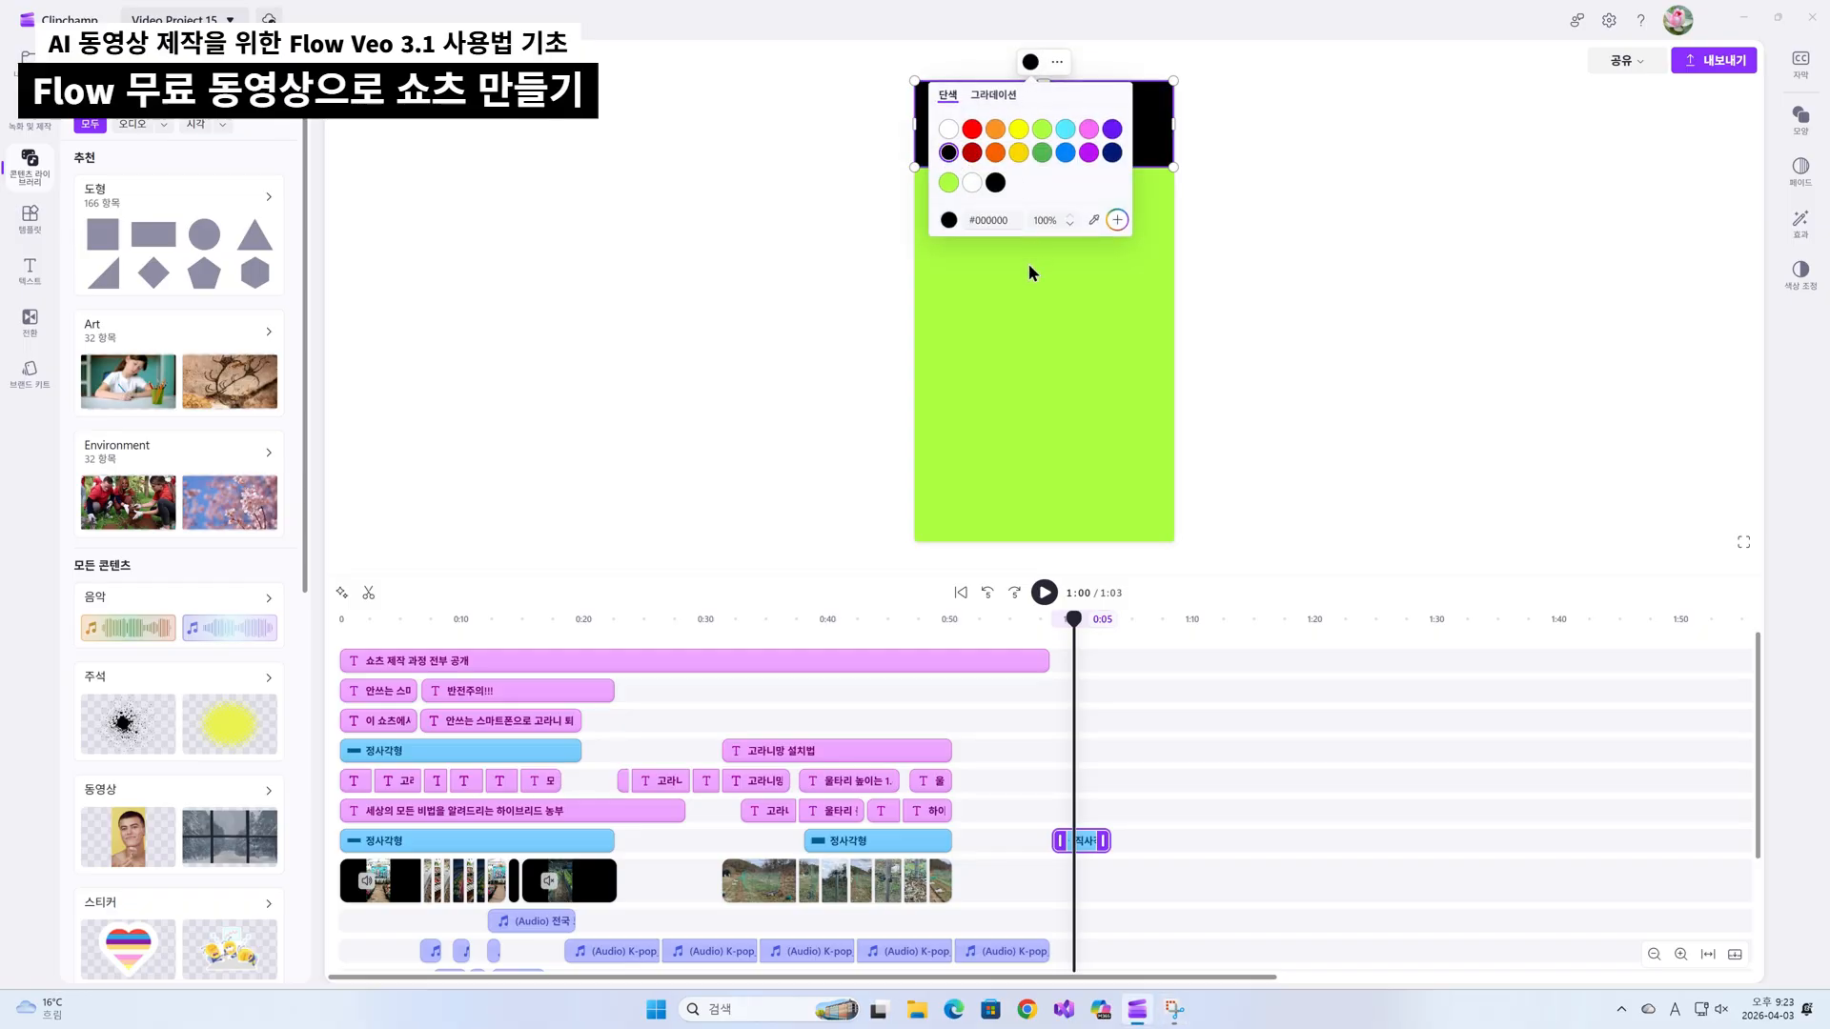
click(1041, 297)
click(1020, 128)
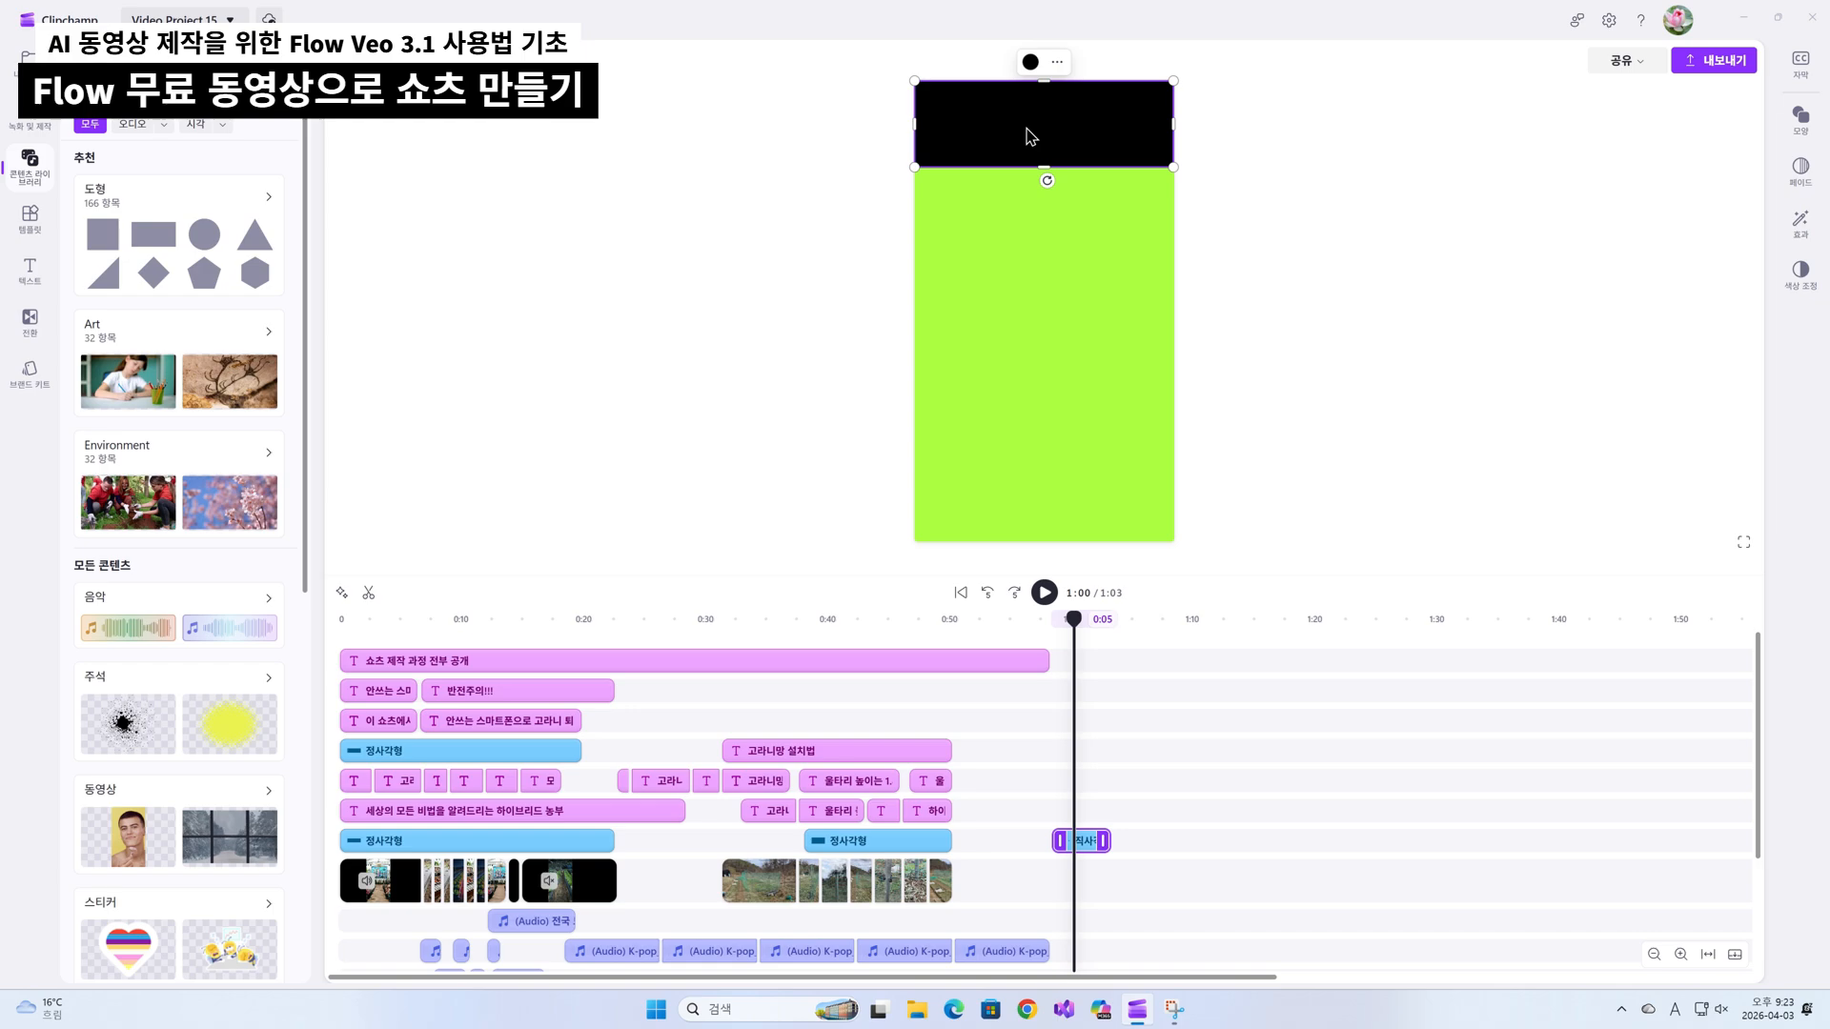
Duplicate the black rectangle onto the track above it and move the copy to the bottom edge of the frame.
right_click(1087, 846)
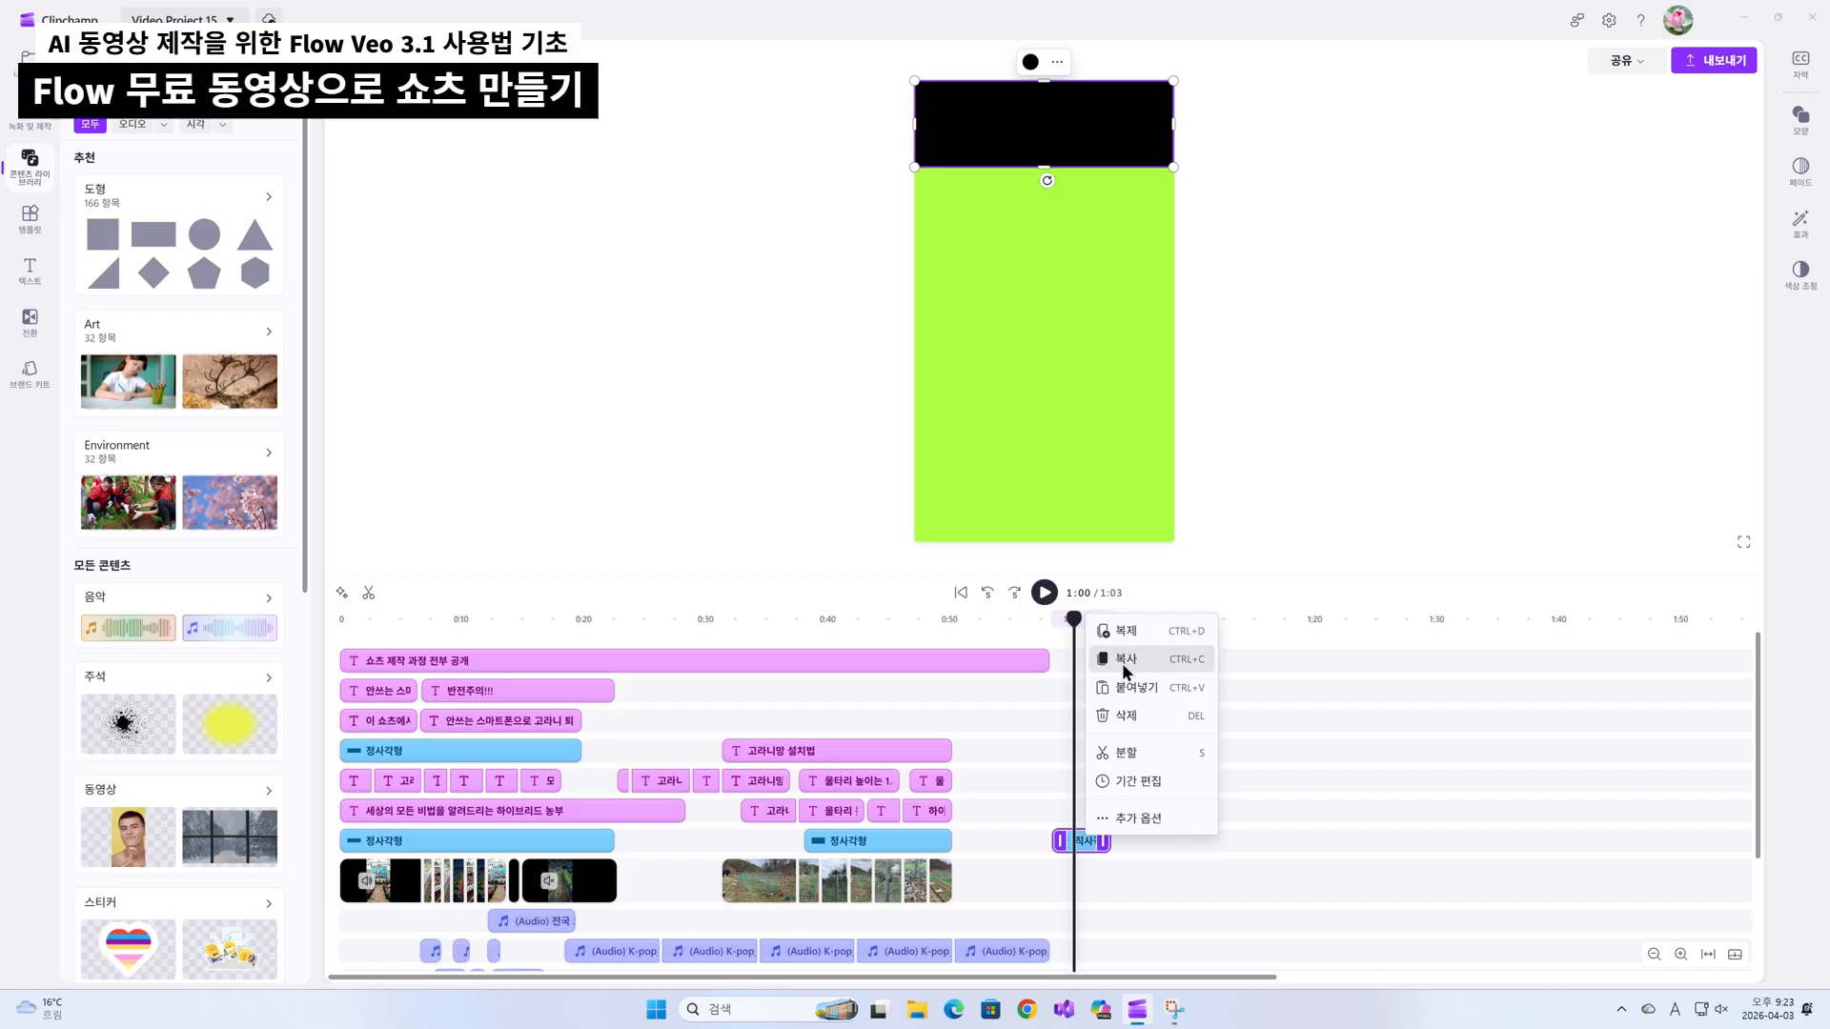
click(1128, 632)
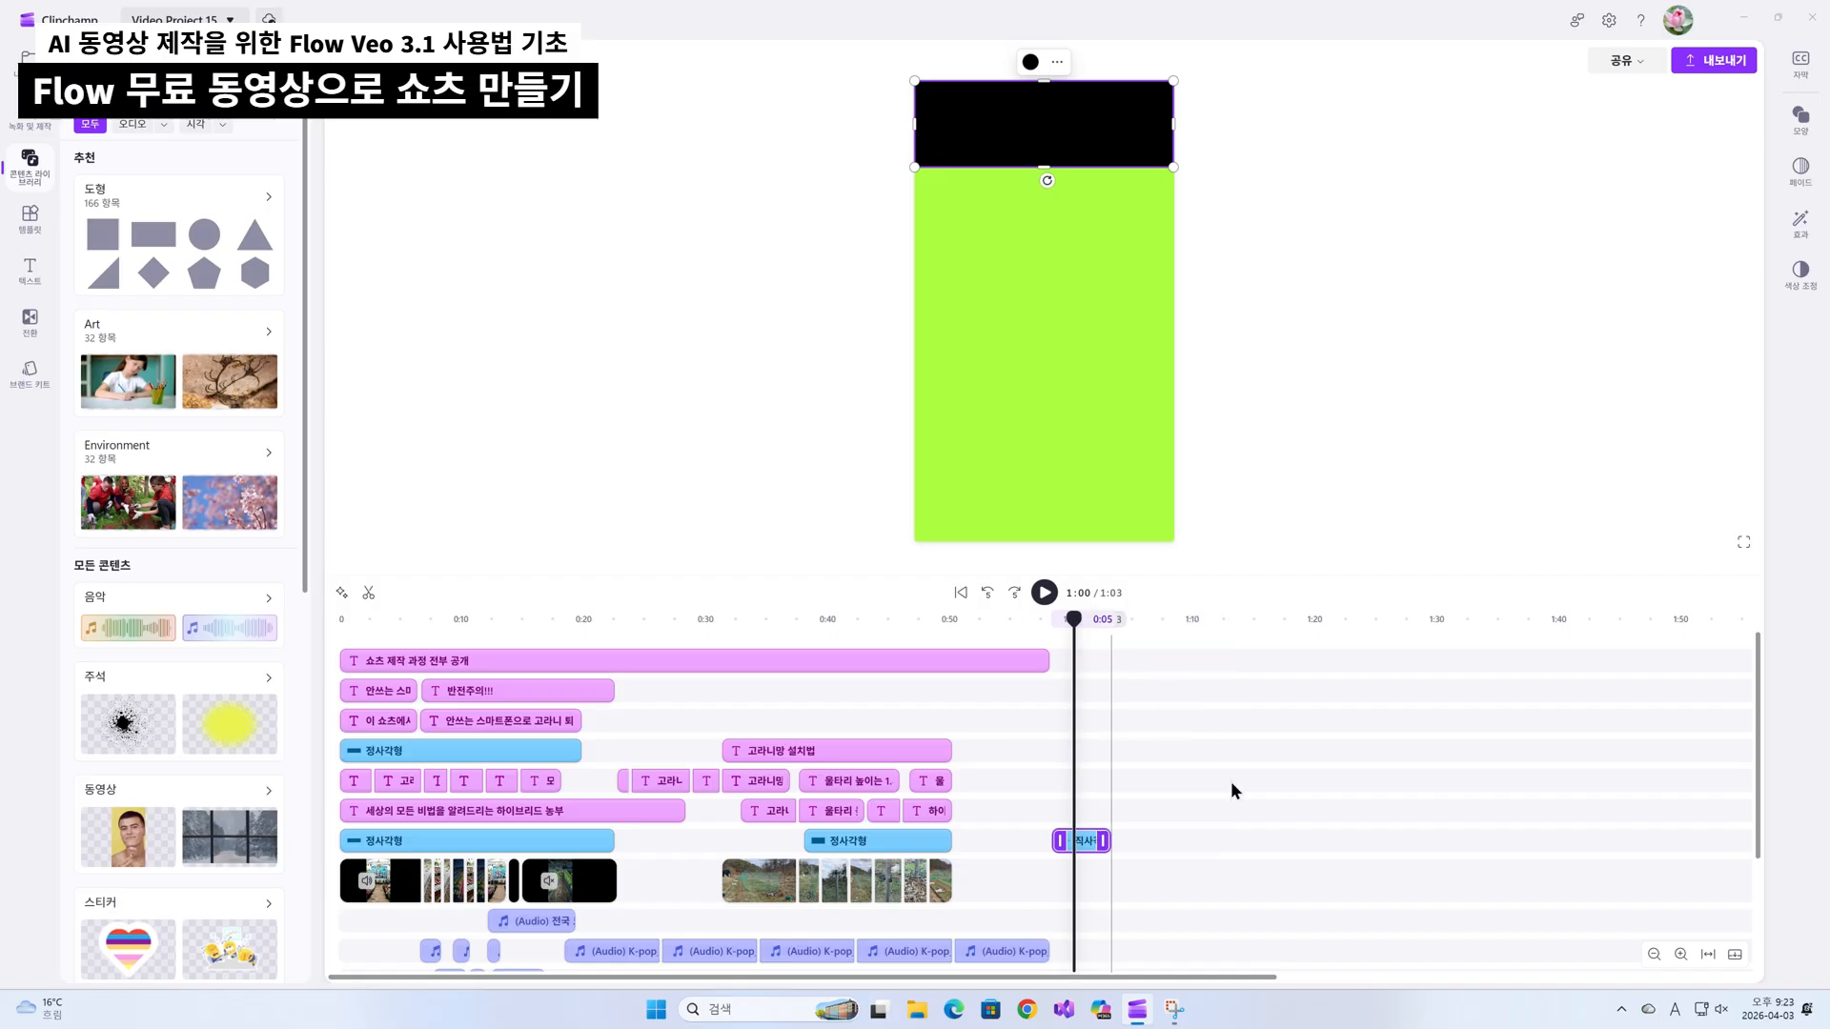
click(1065, 812)
right_click(1081, 810)
drag(1162, 822, 1087, 842)
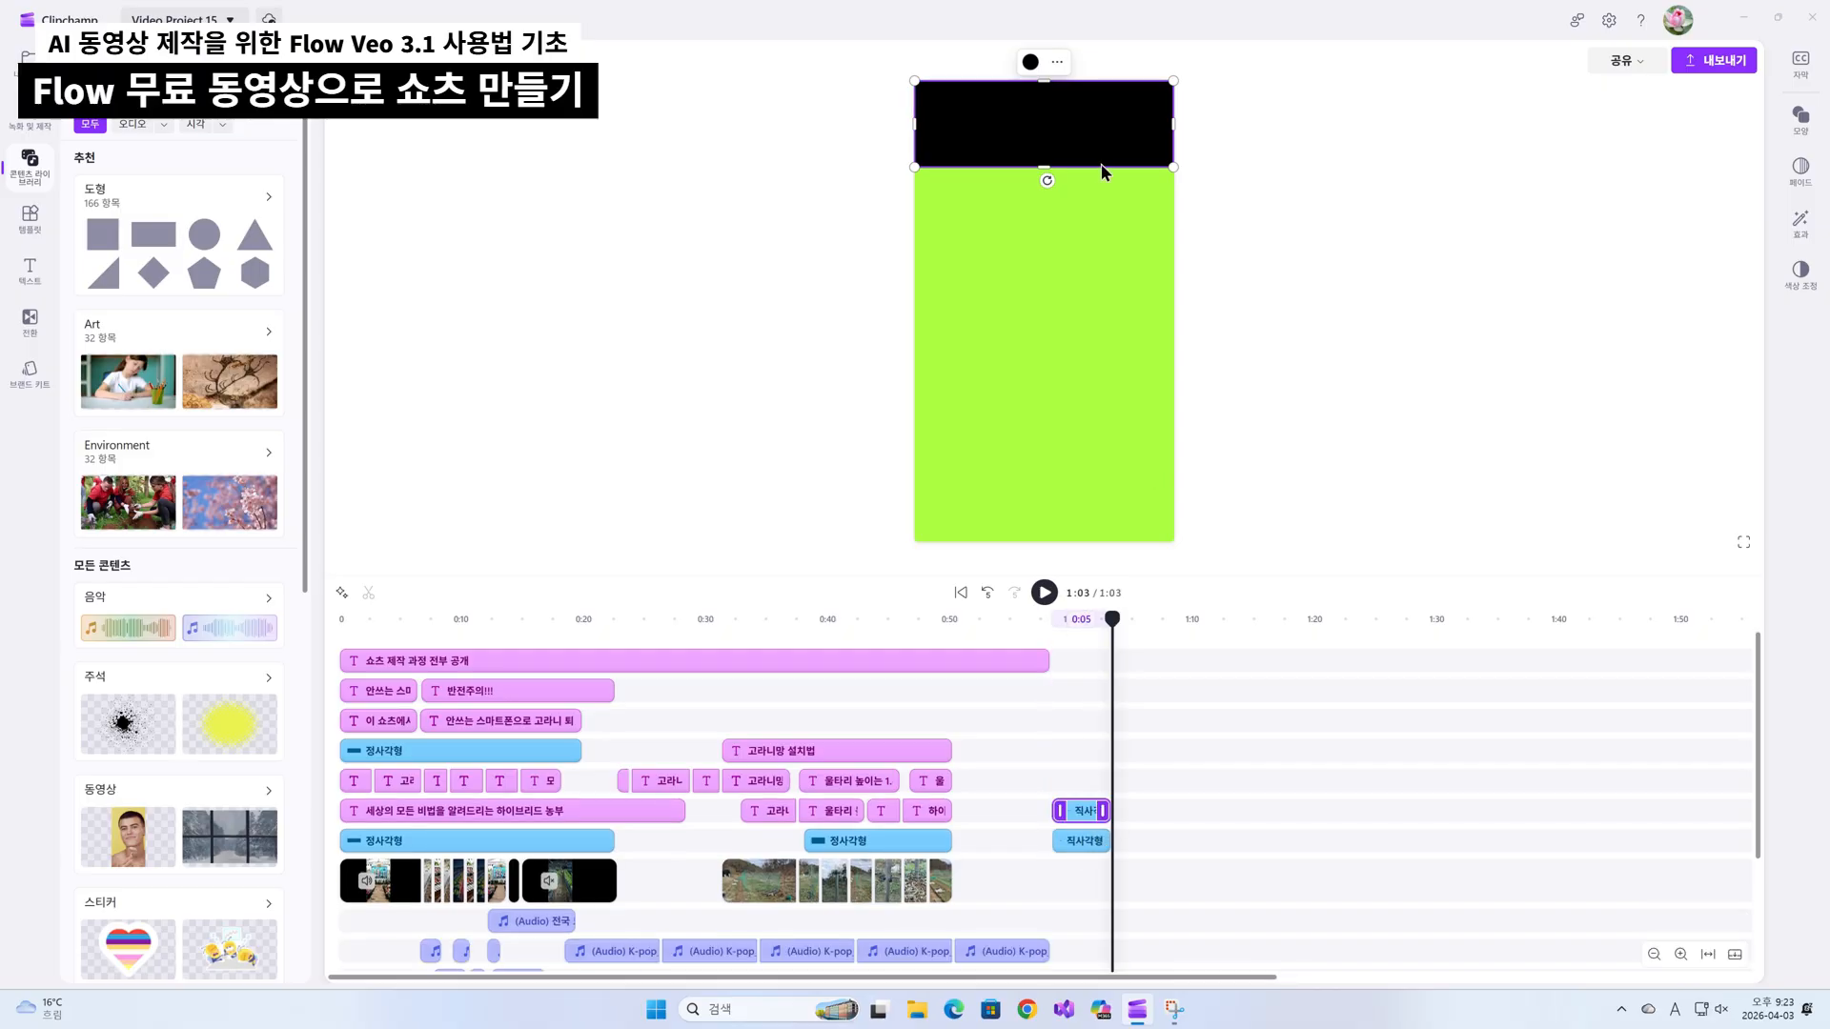
drag(1052, 152, 1052, 517)
click(1365, 278)
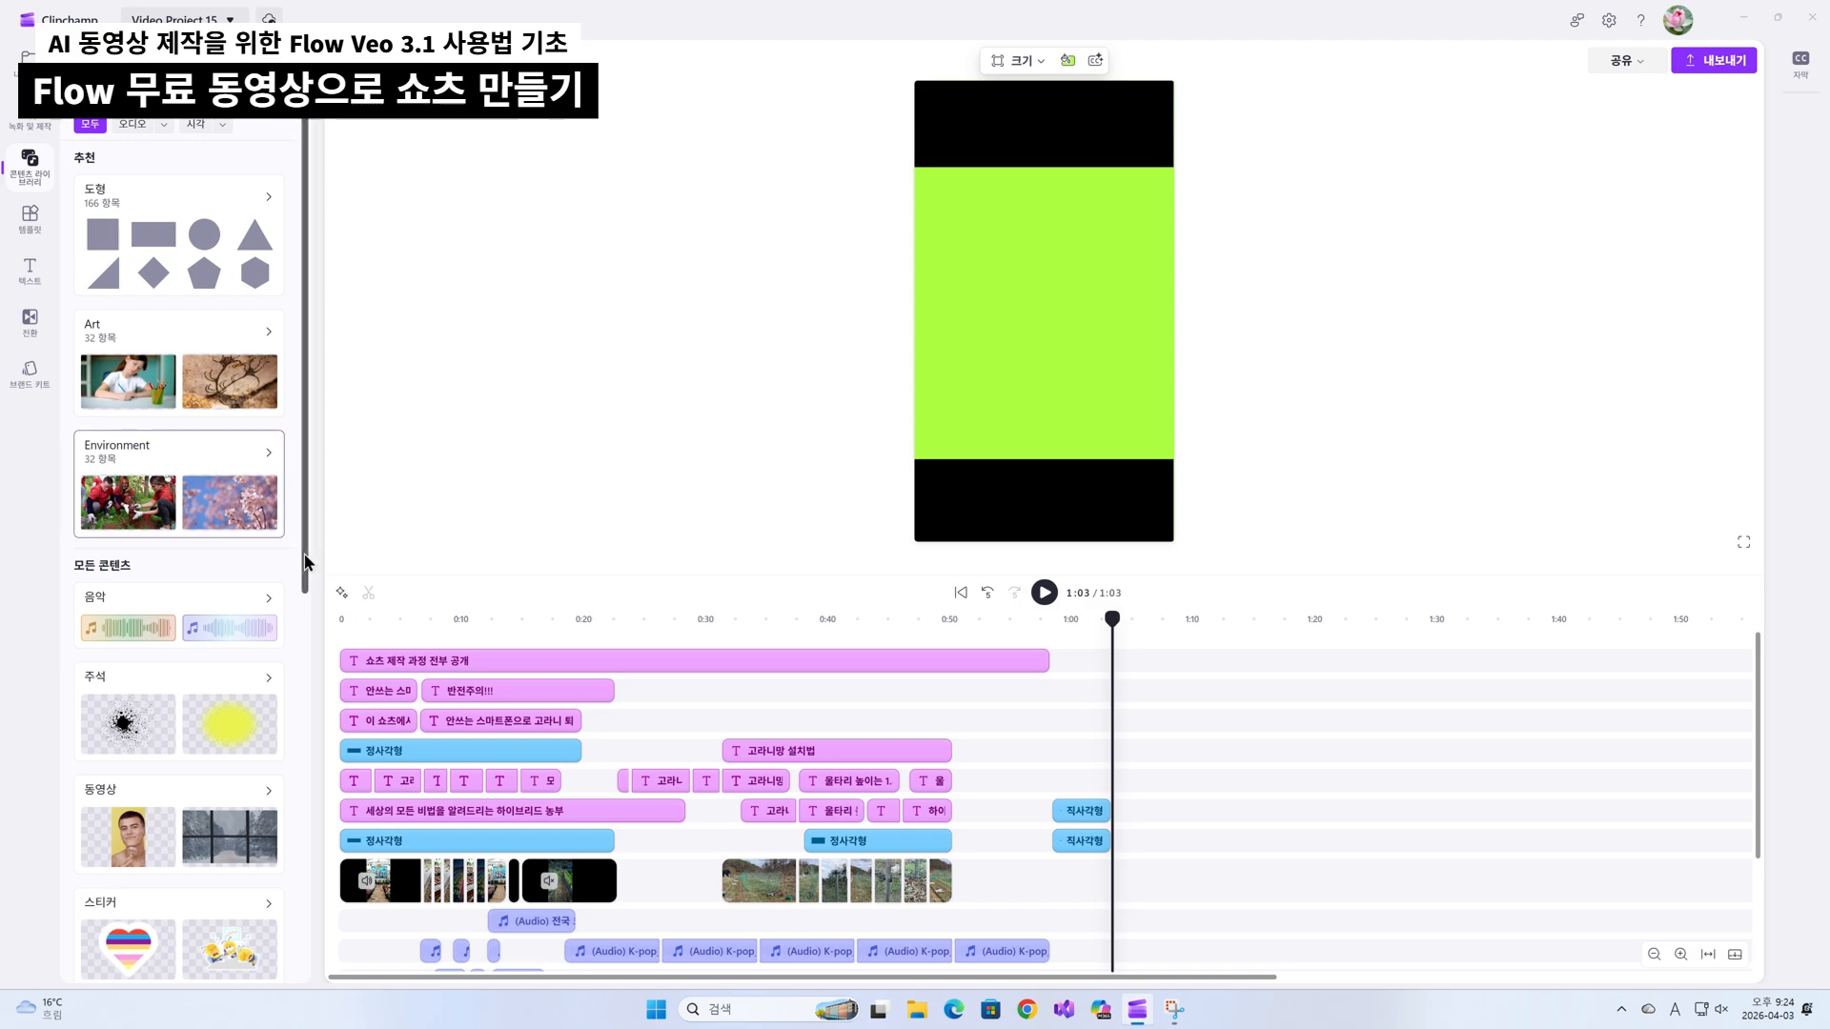
Add a plain text clip on the track above the two black rectangles.
click(842, 854)
click(764, 789)
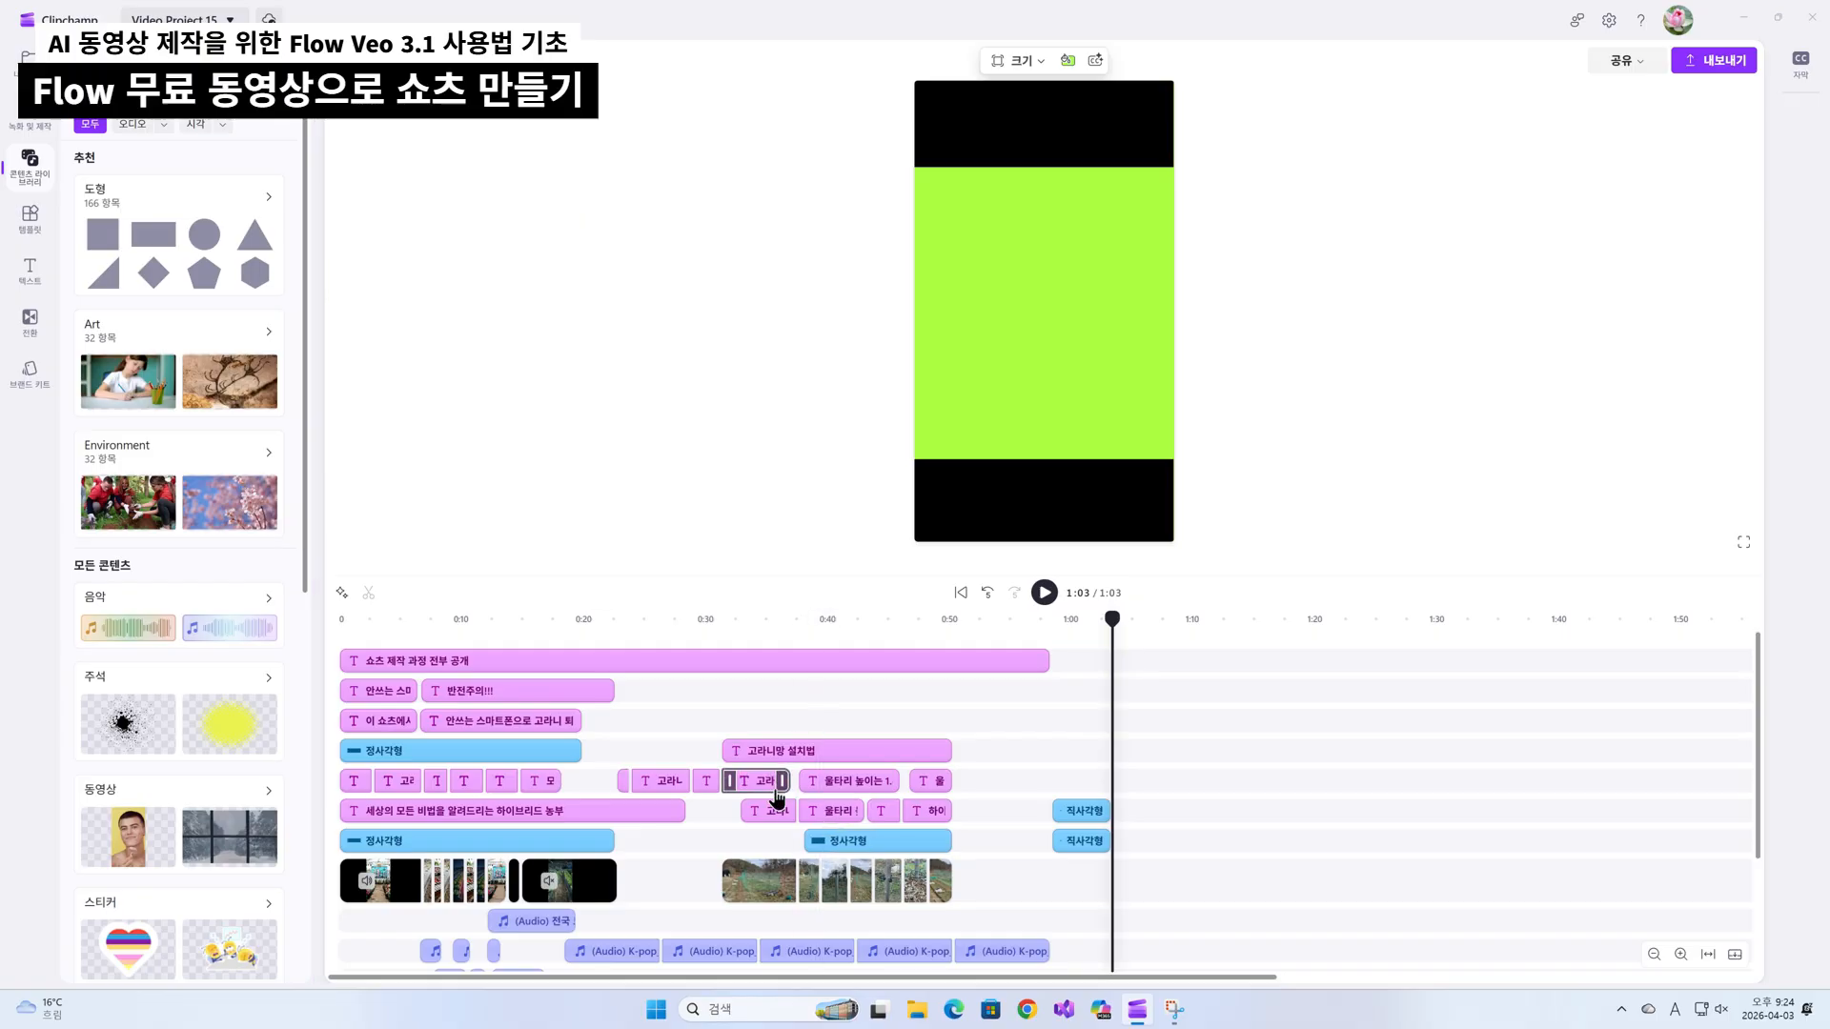
click(30, 271)
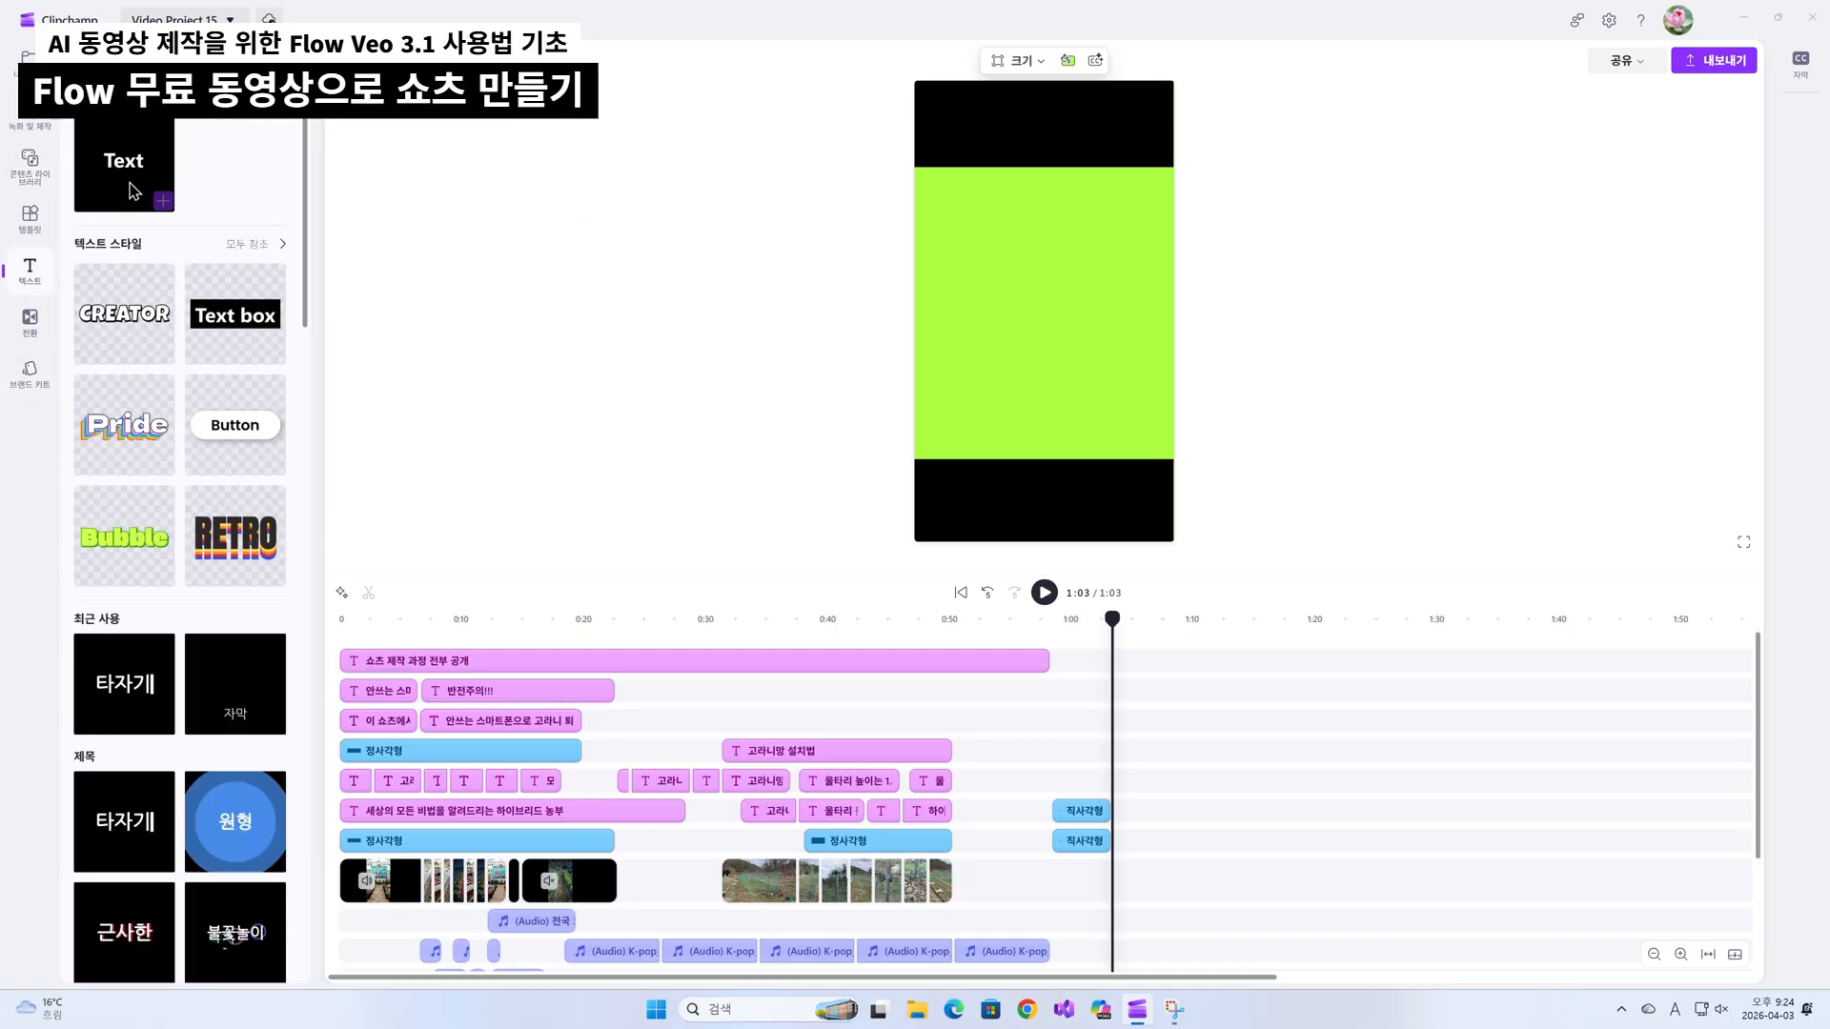
drag(120, 164, 1096, 787)
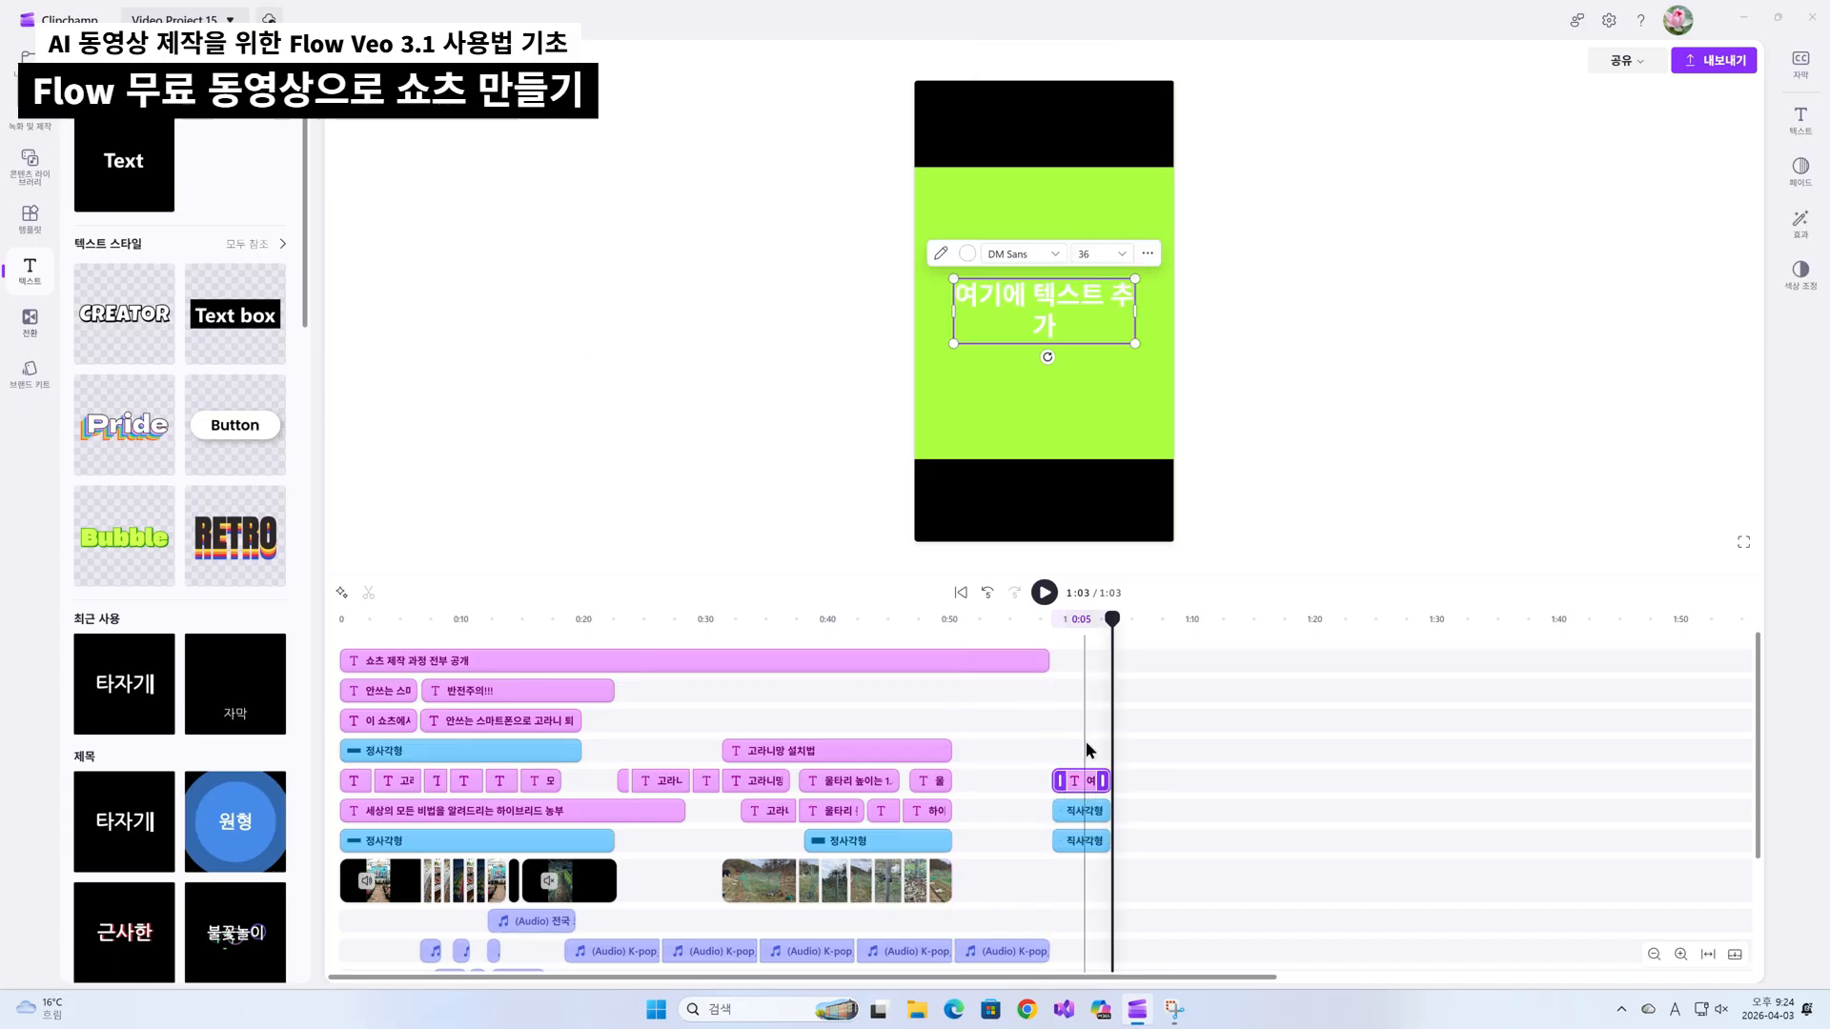
Set the new text's colour to red (#FE0101).
click(1038, 299)
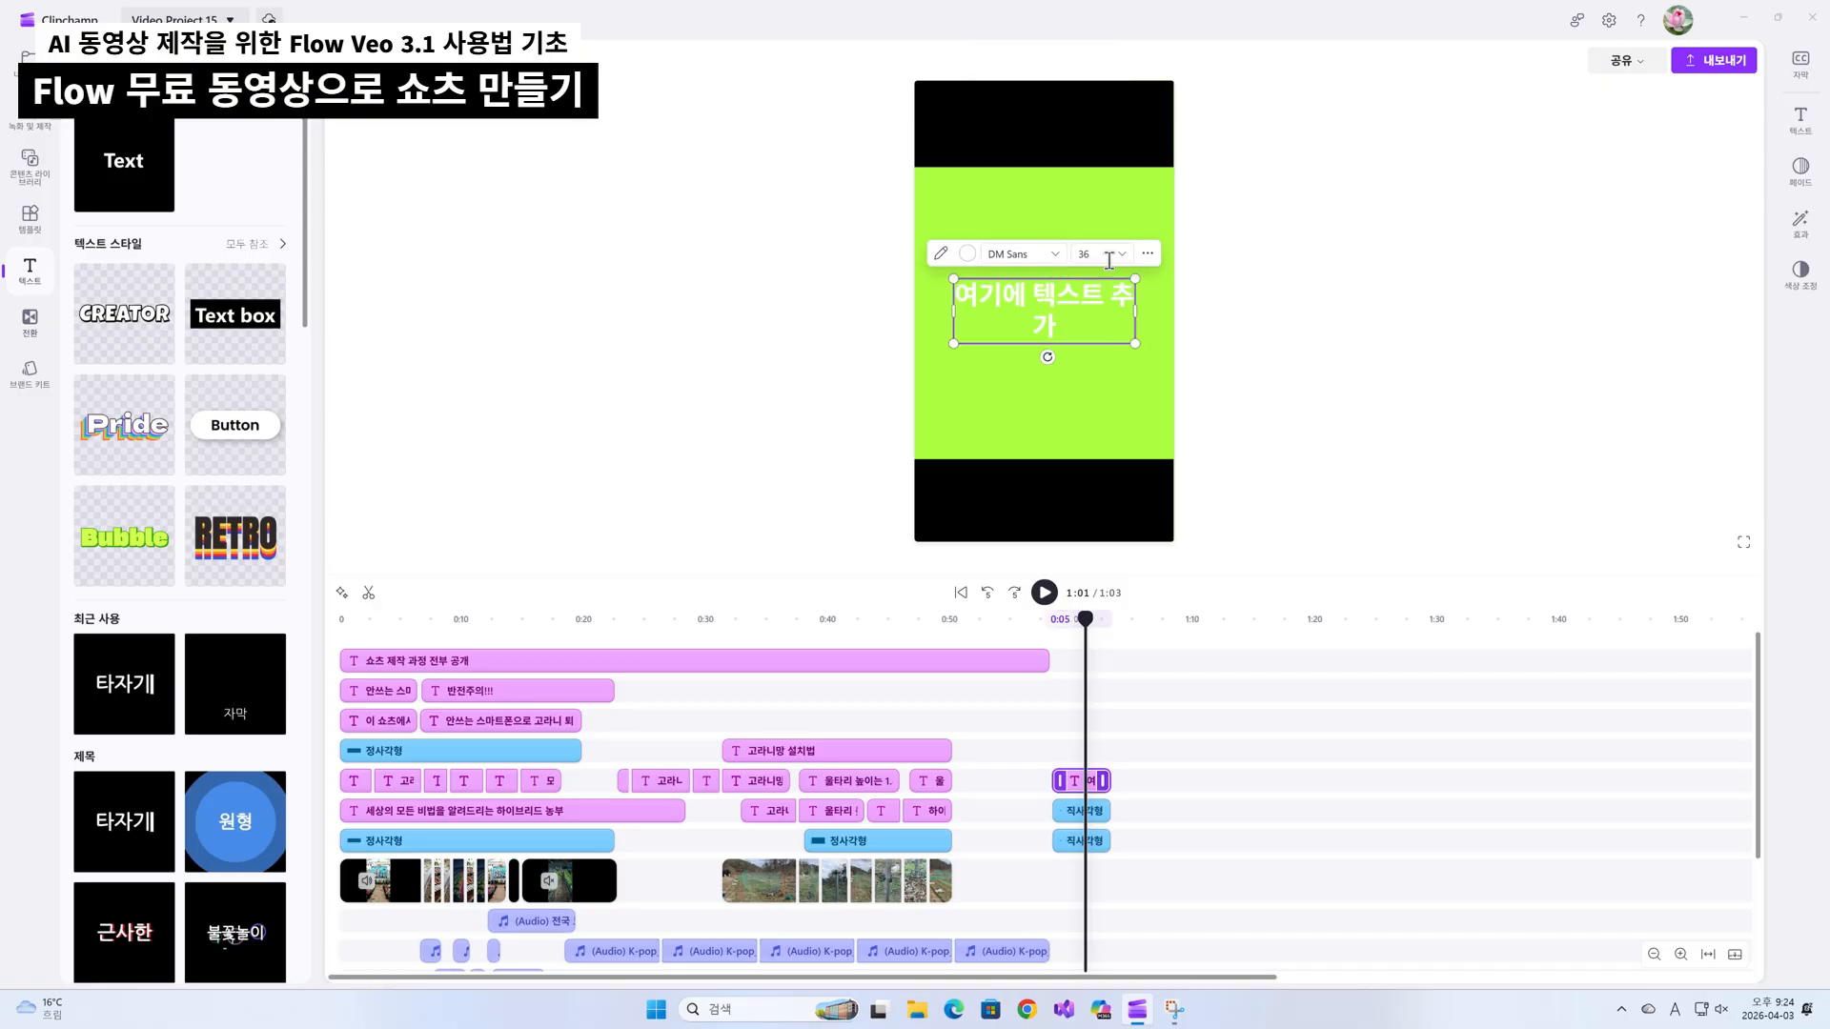
click(967, 254)
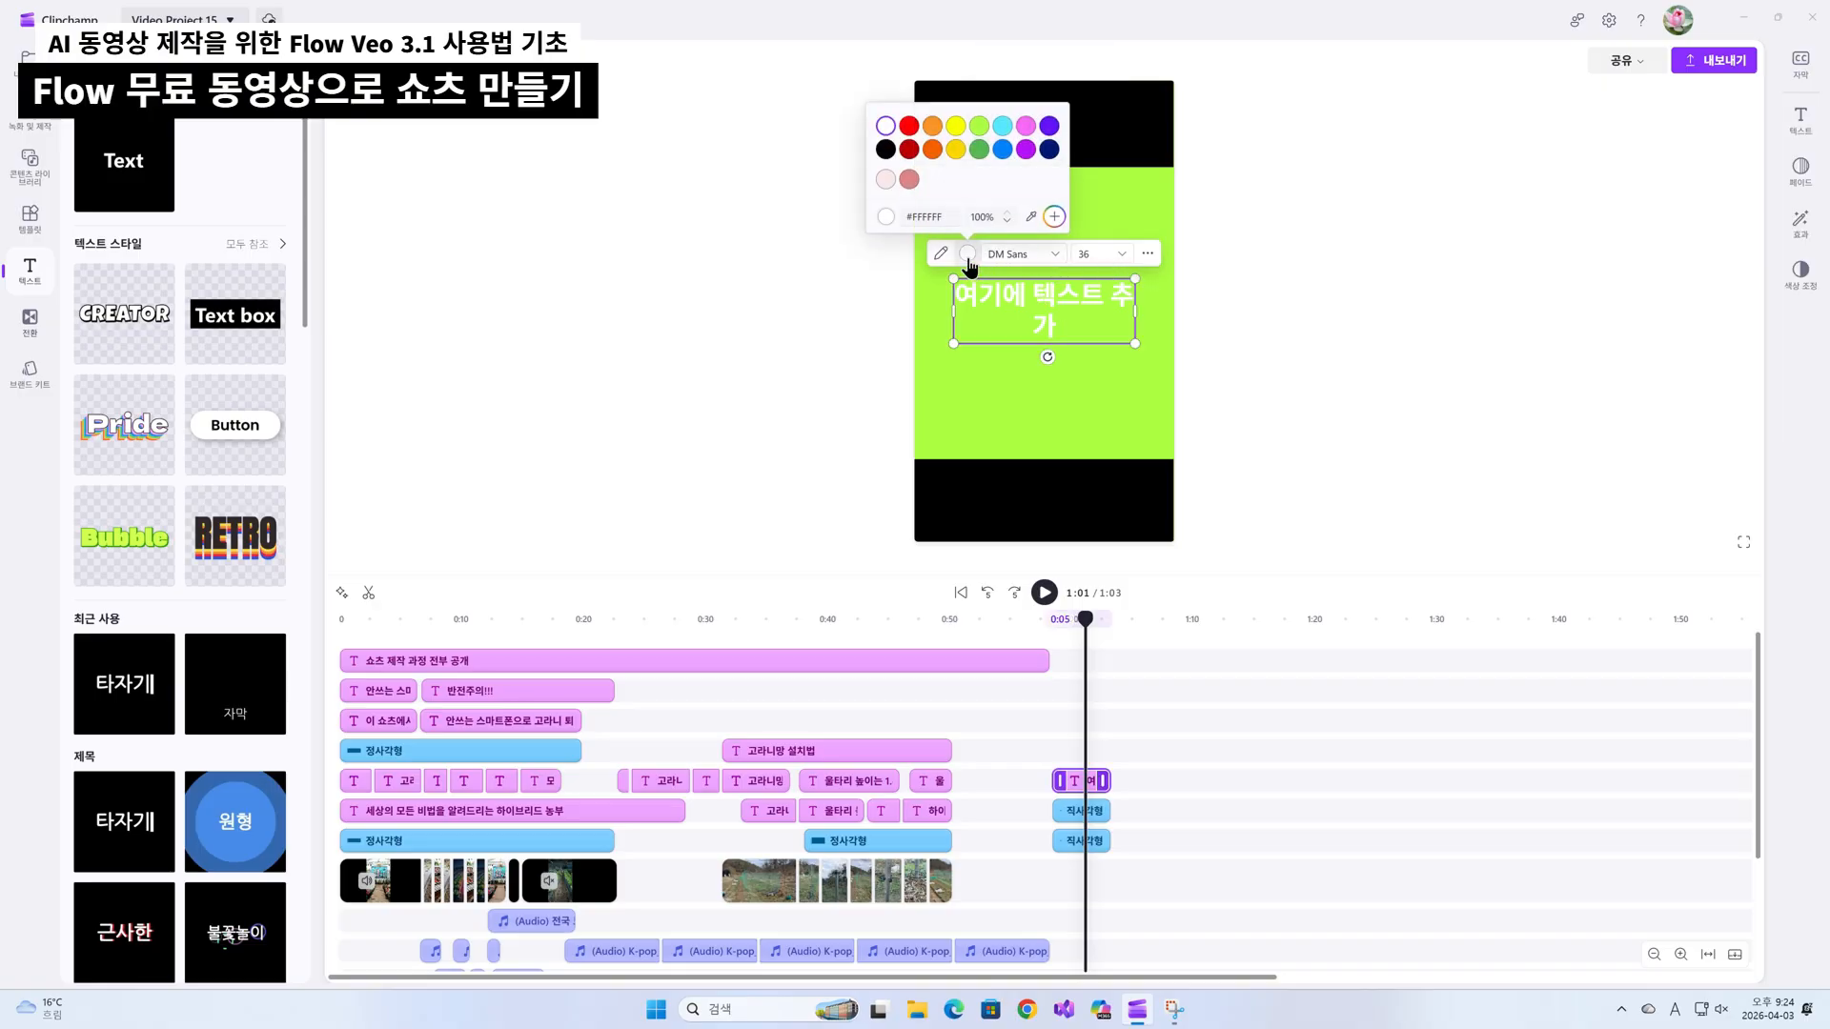
click(910, 126)
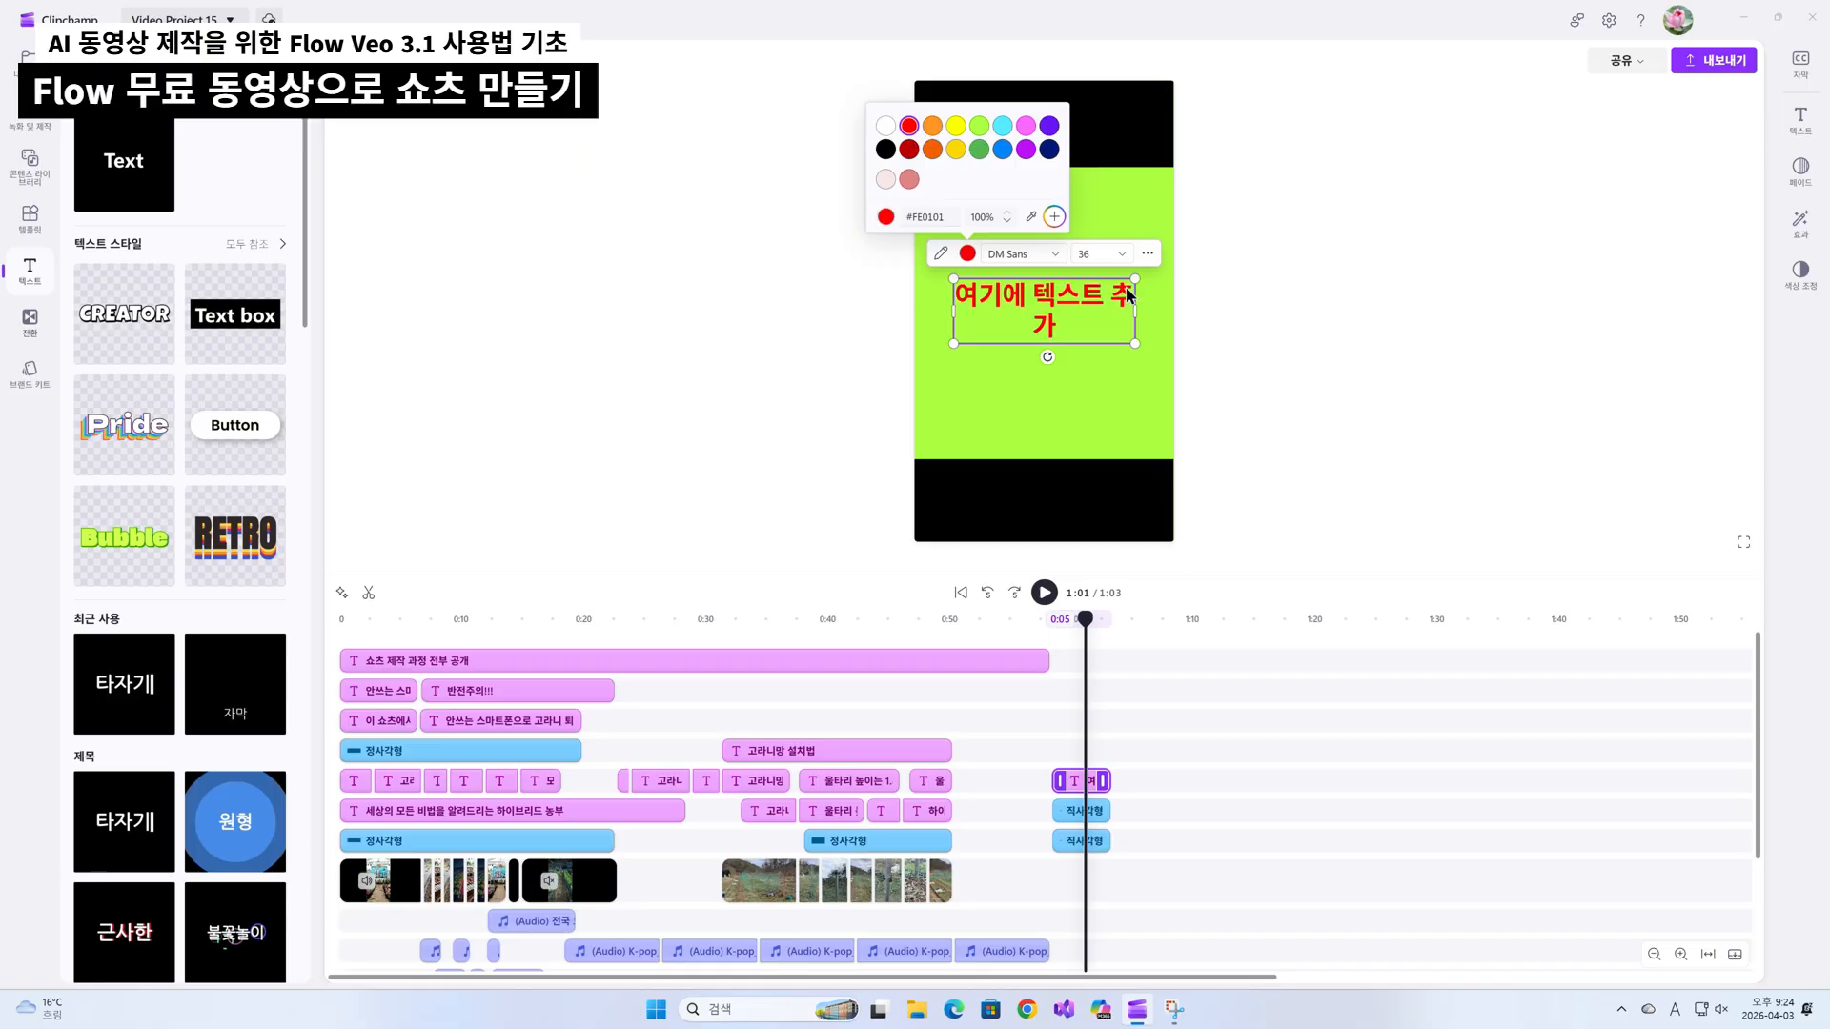
Replace the red text's placeholder with "쇼츠 제작 과정 전부 공개".
double_click(1031, 286)
click(1021, 297)
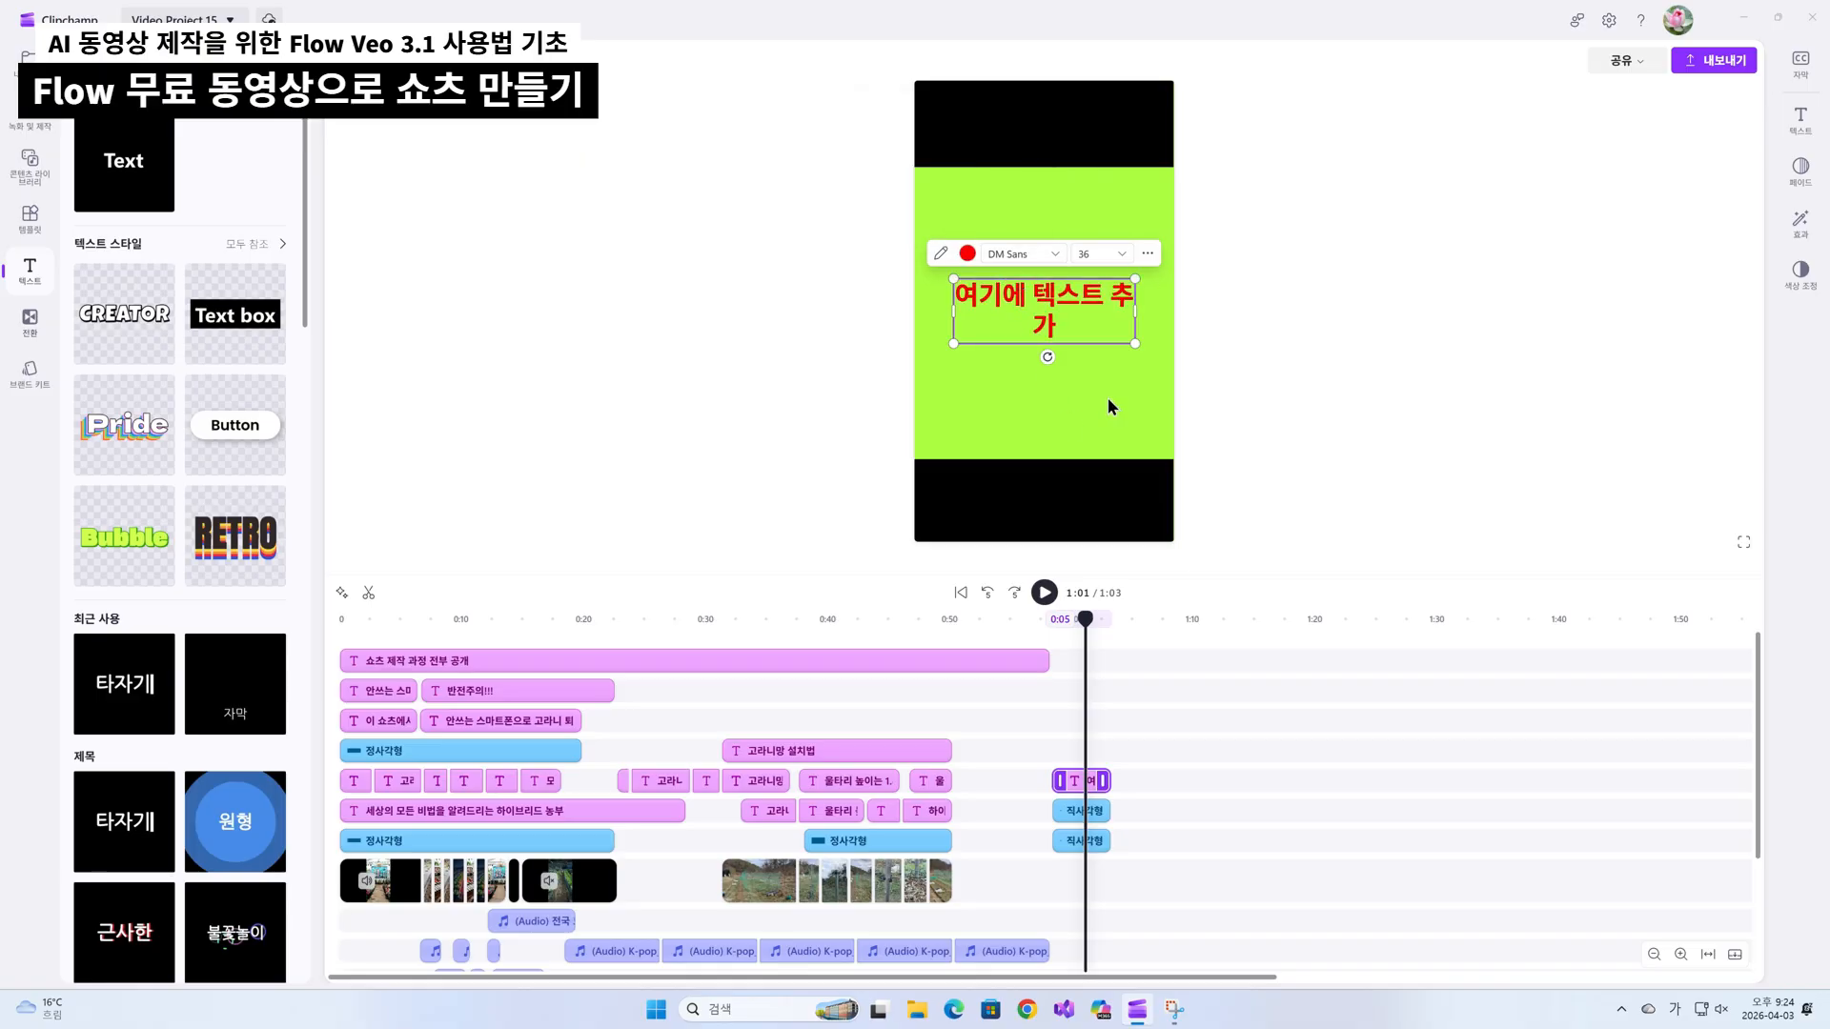
key(ctrl+a)
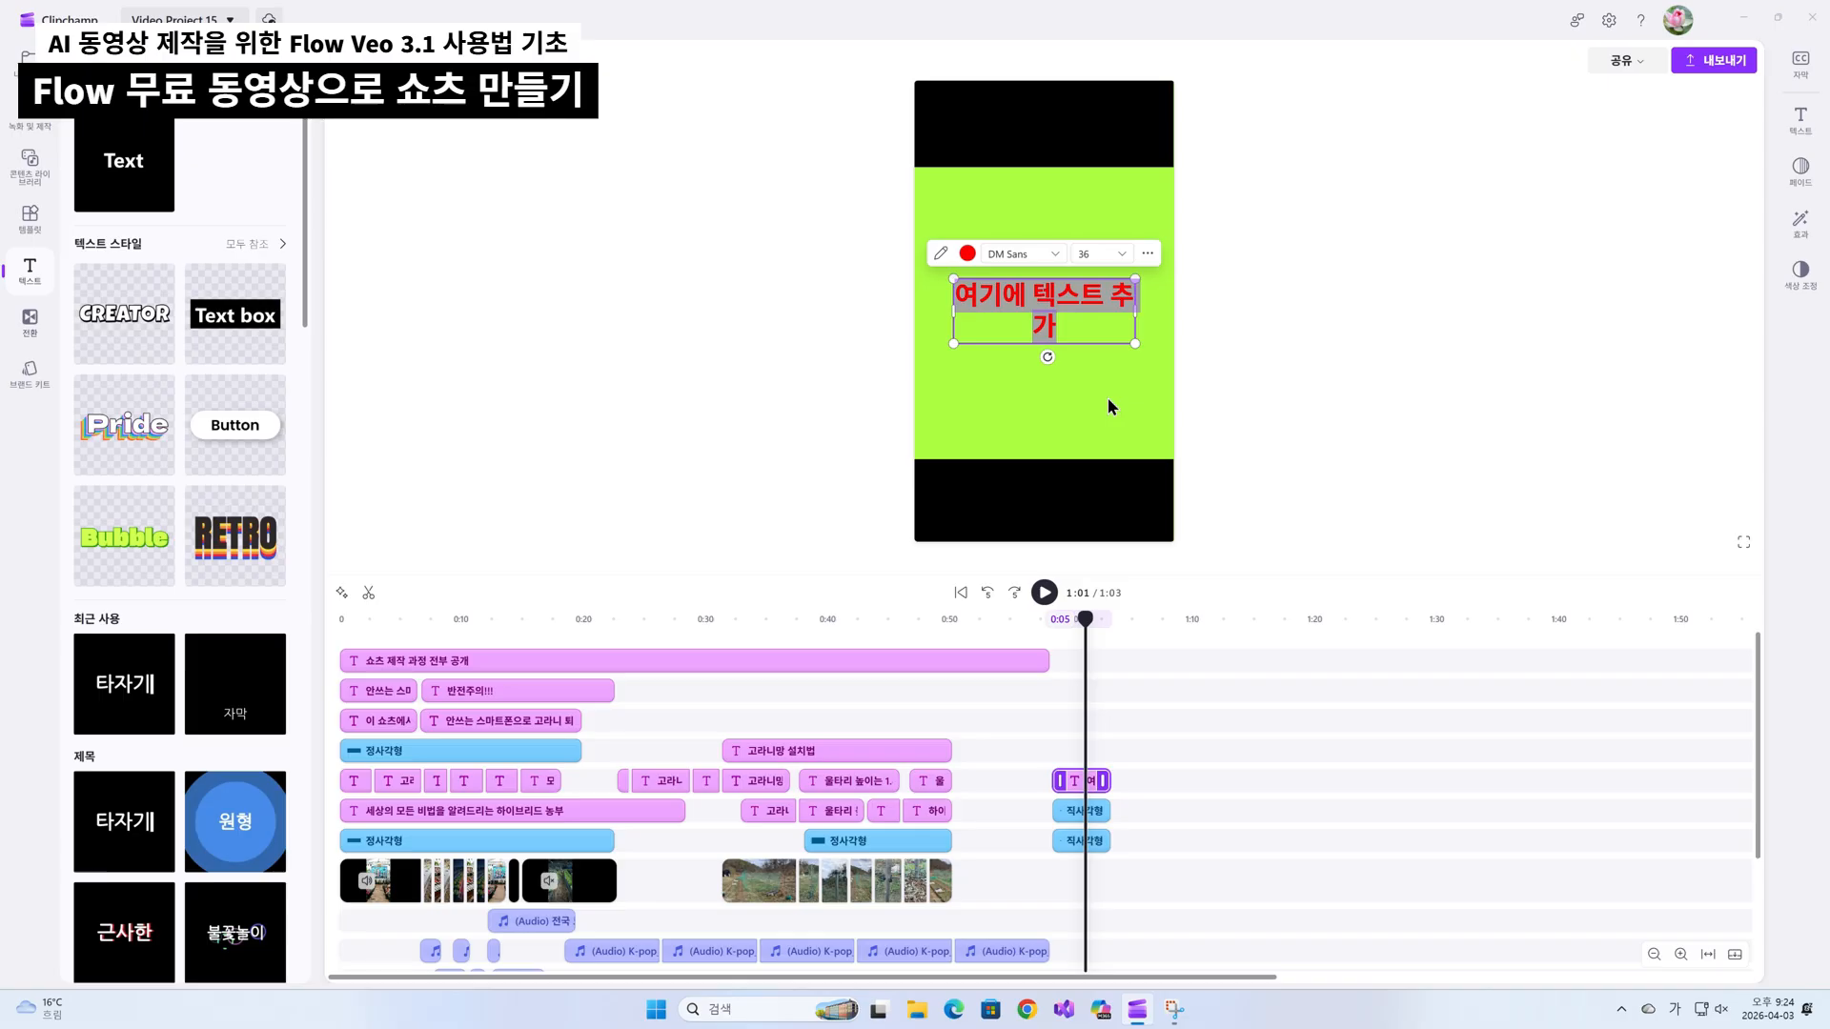
text(쇼츠)
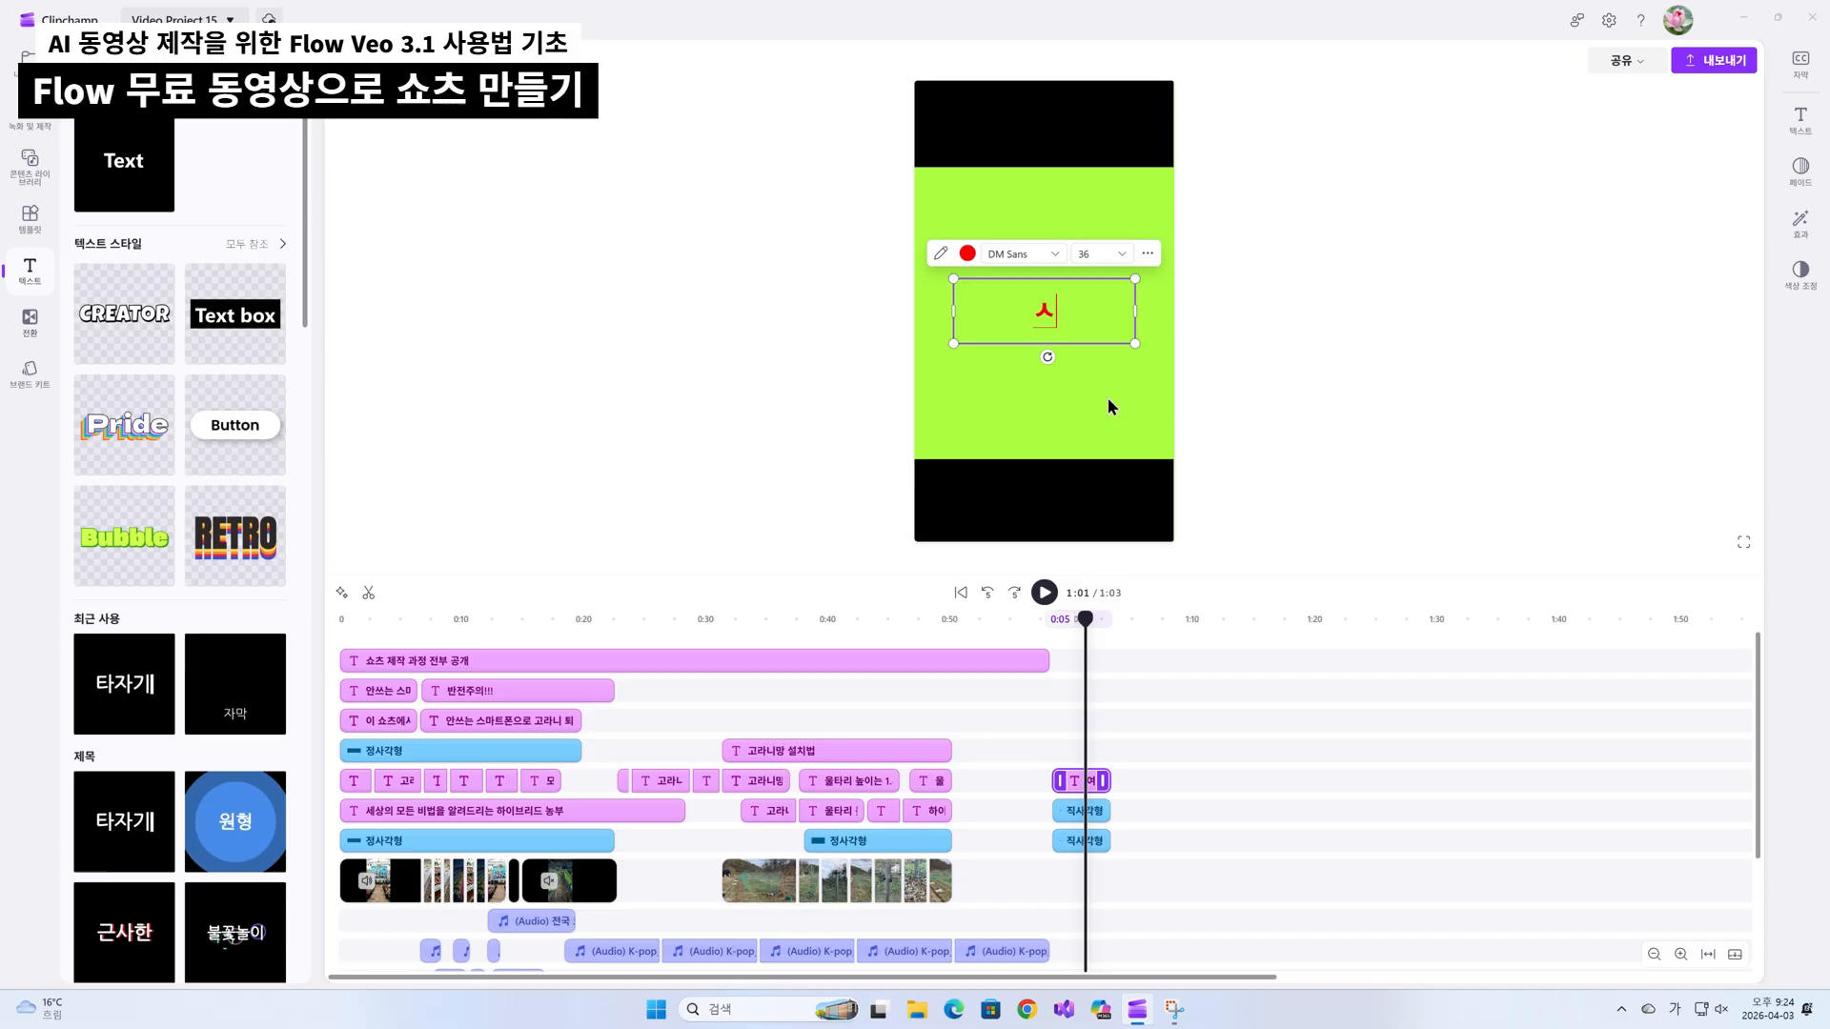
text( 제작)
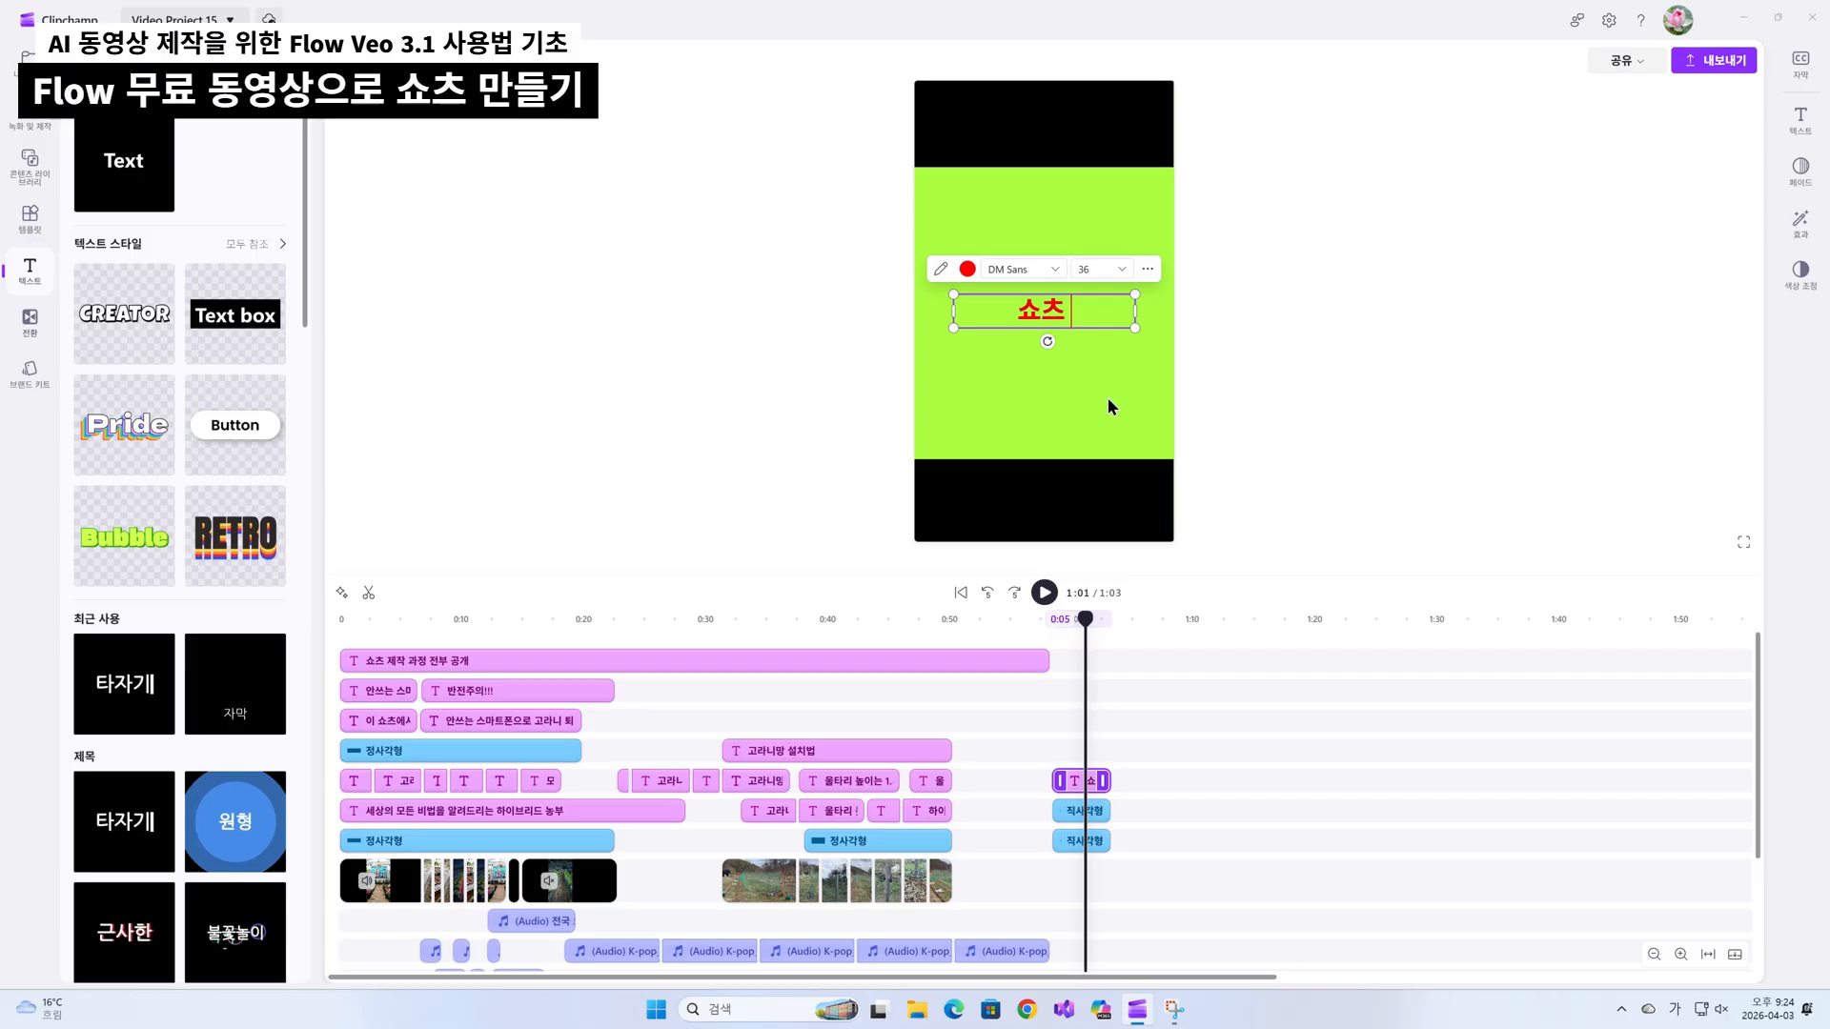
text( 과)
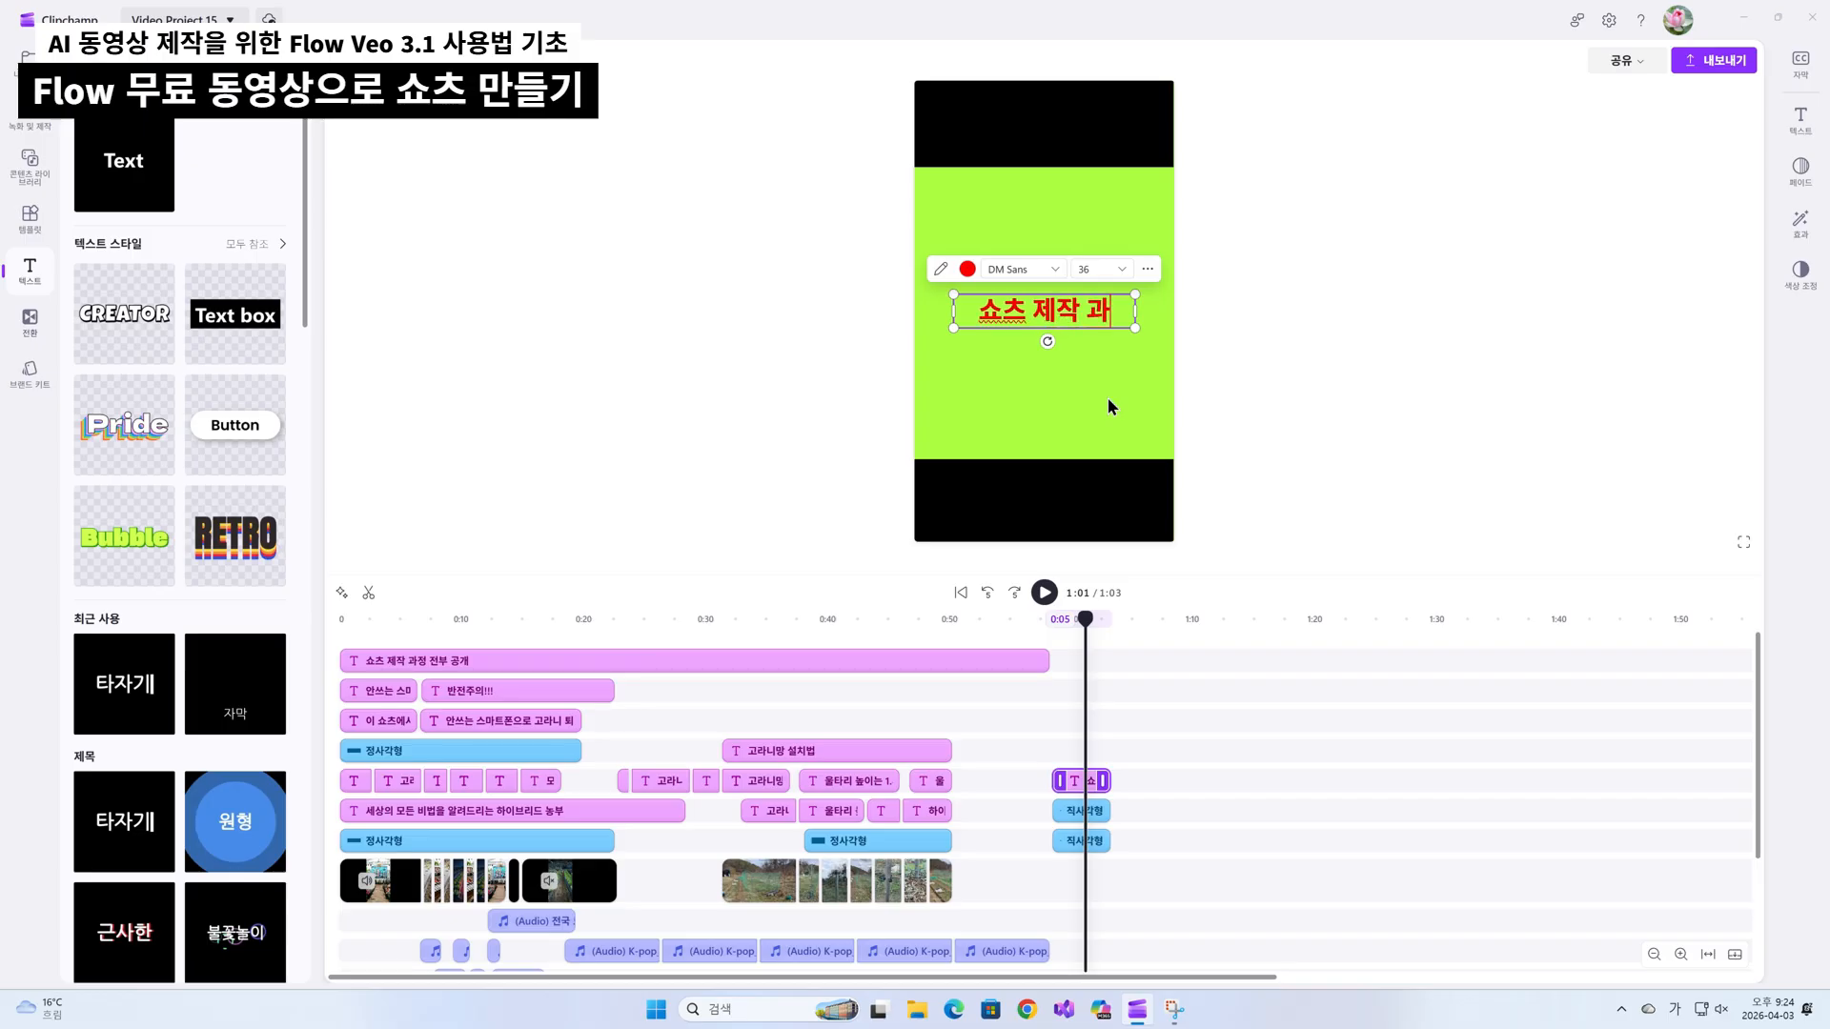
text(정 ㅈ전부 공)
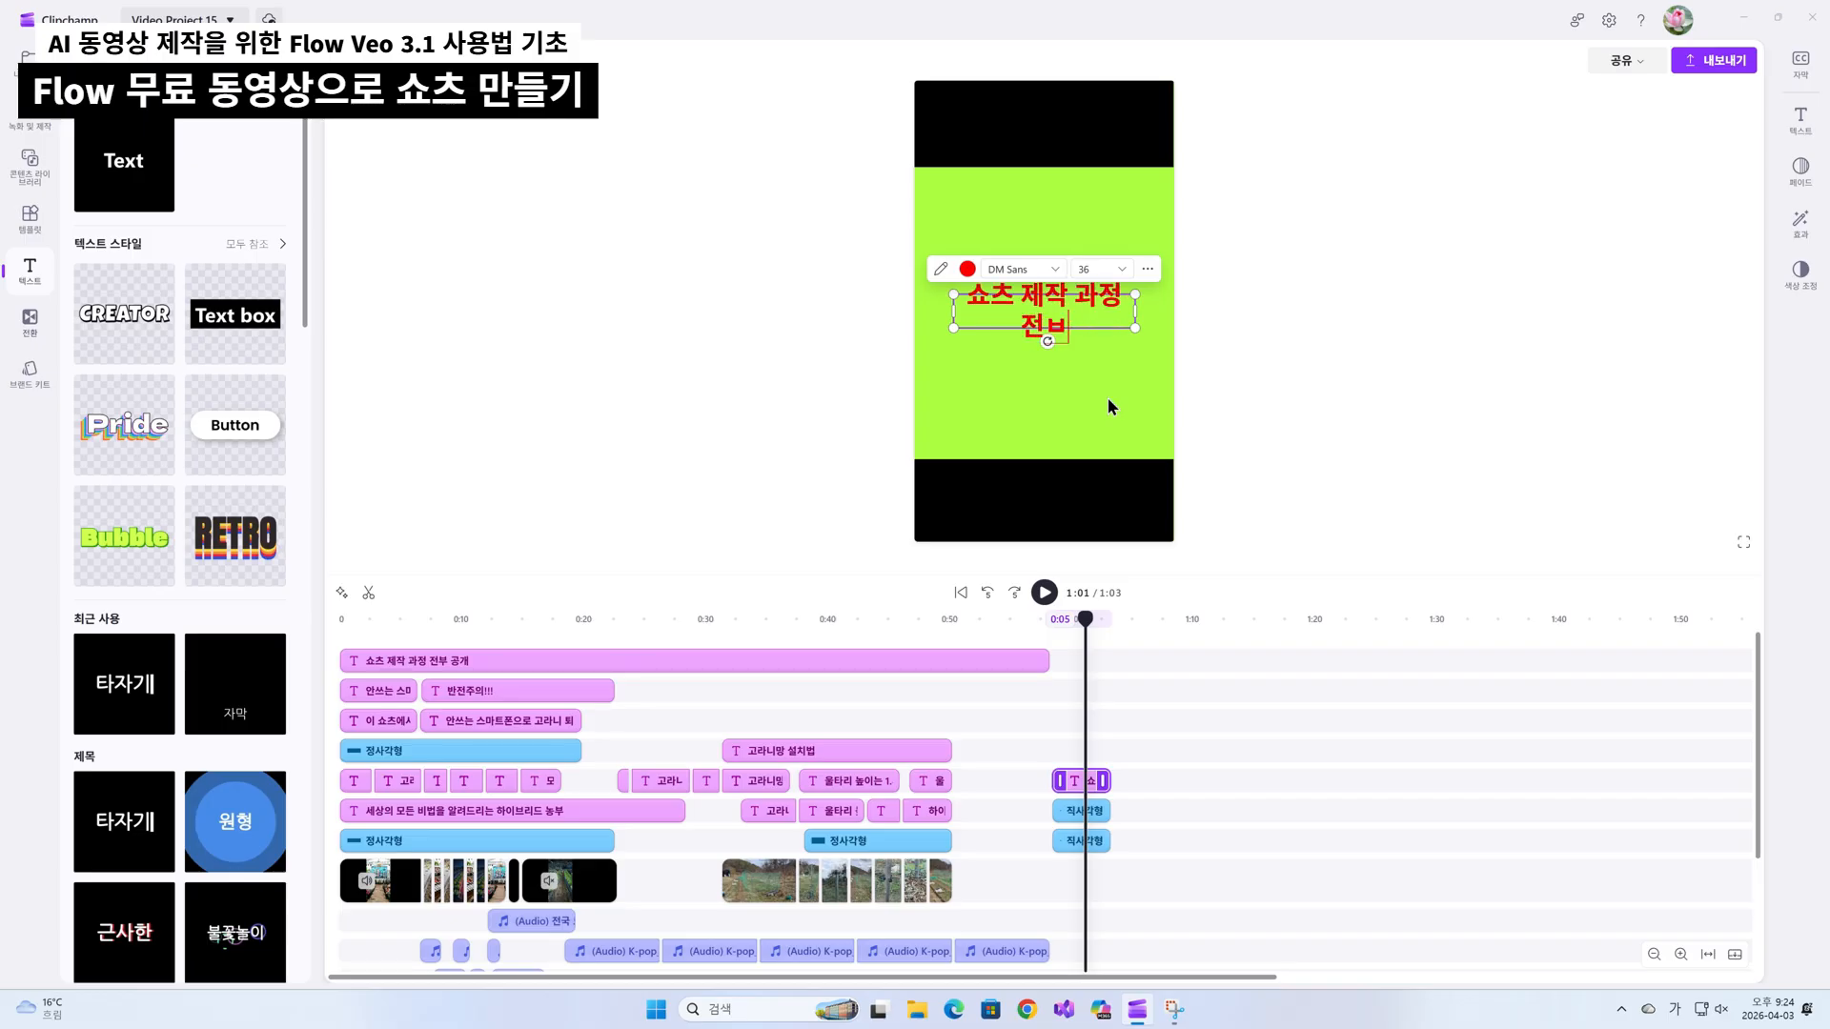
text(개)
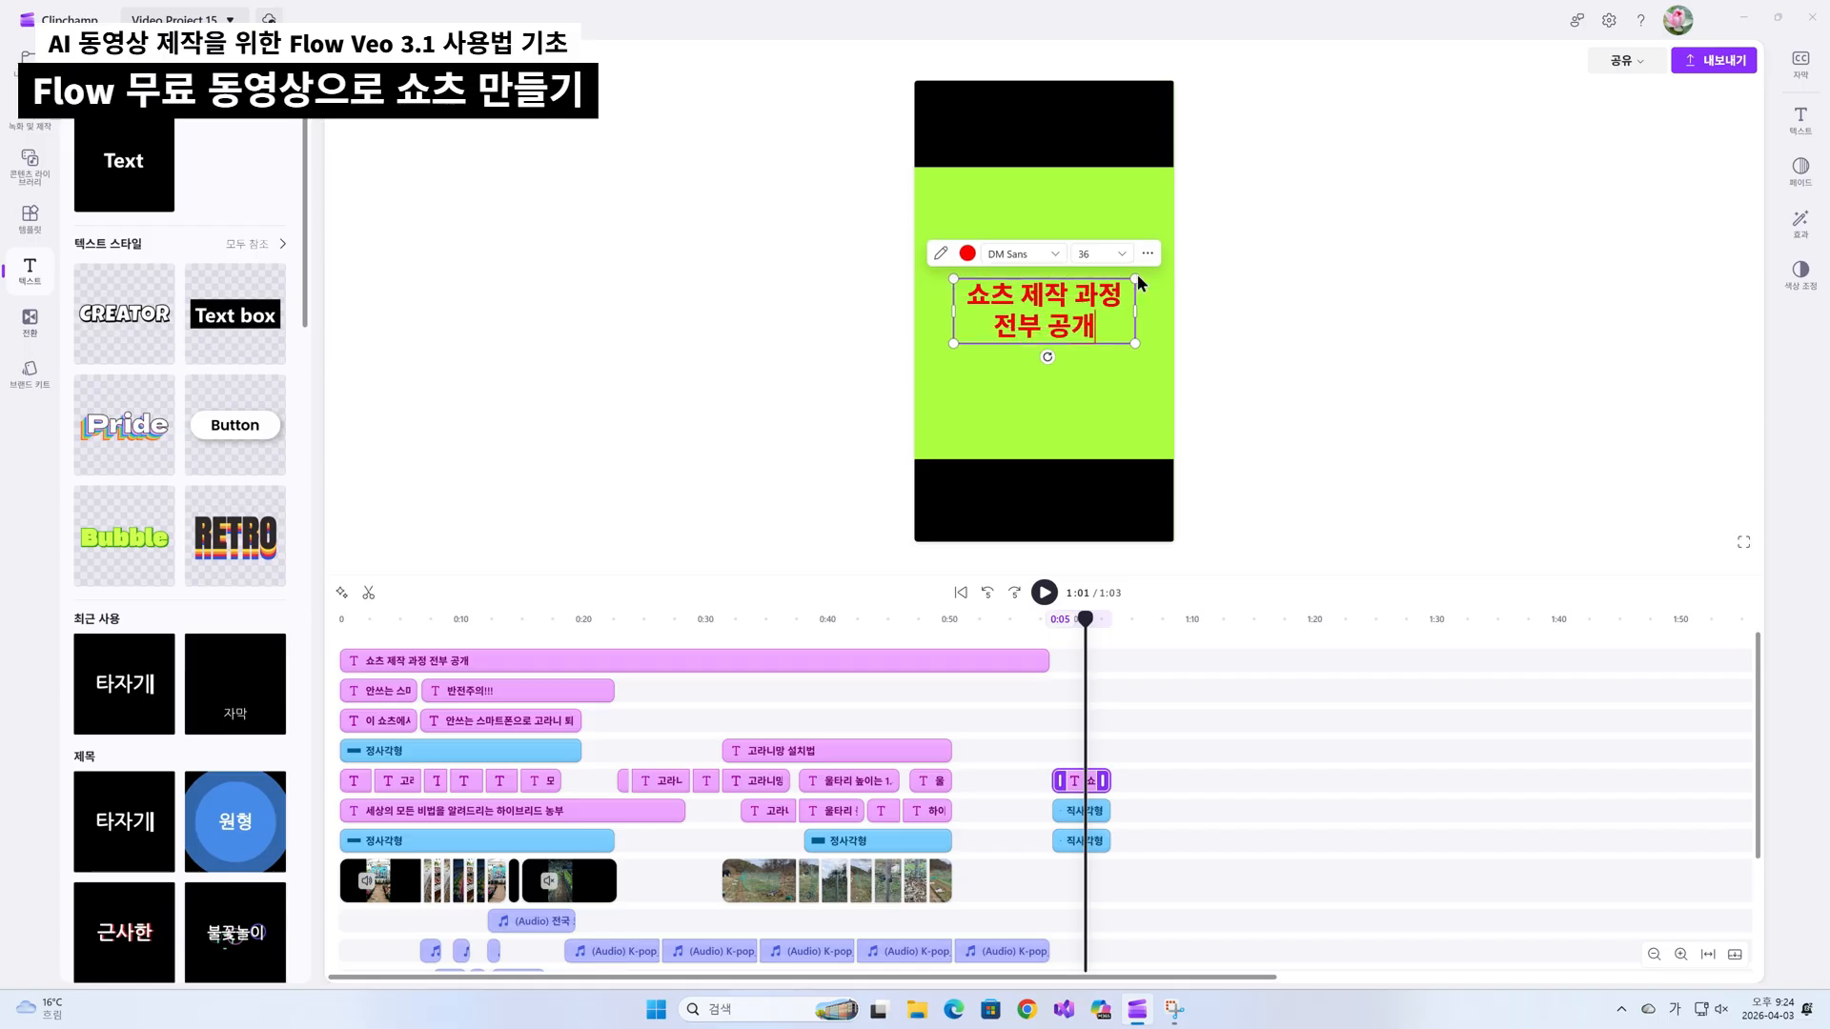
Set the font size of all the red title text to 16.
click(1121, 257)
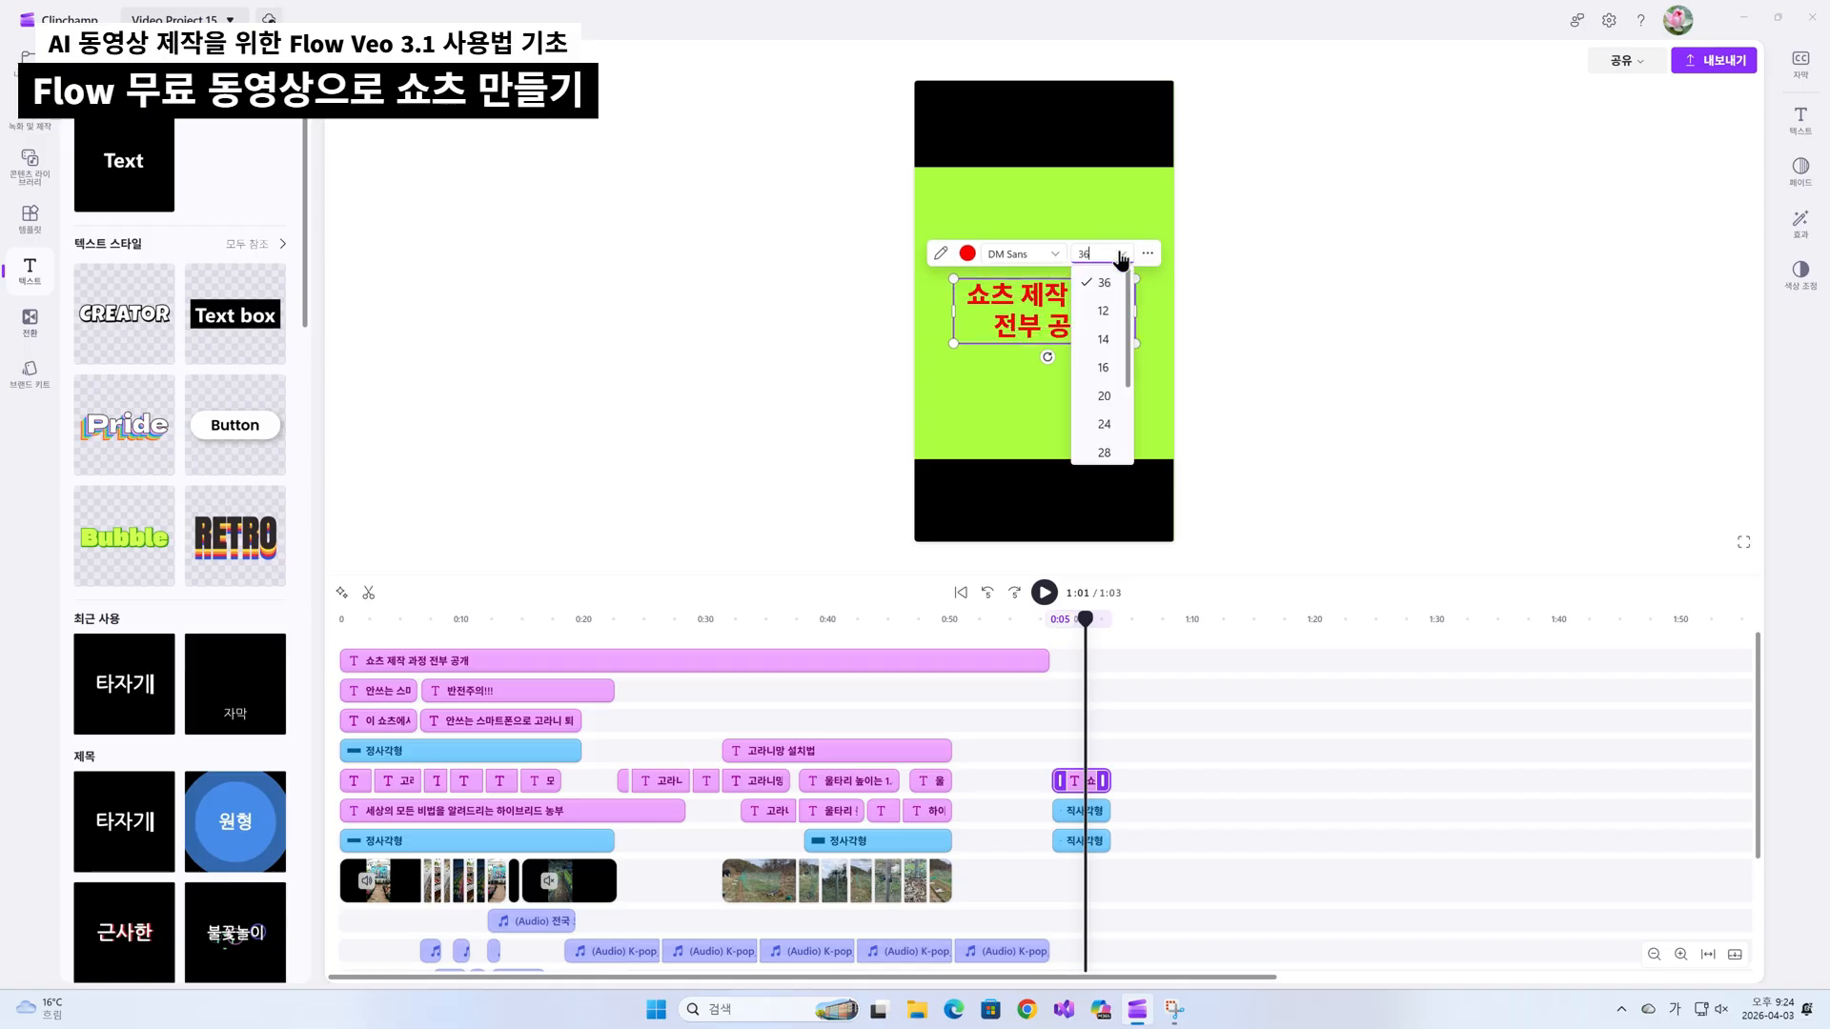
click(1107, 369)
click(1003, 310)
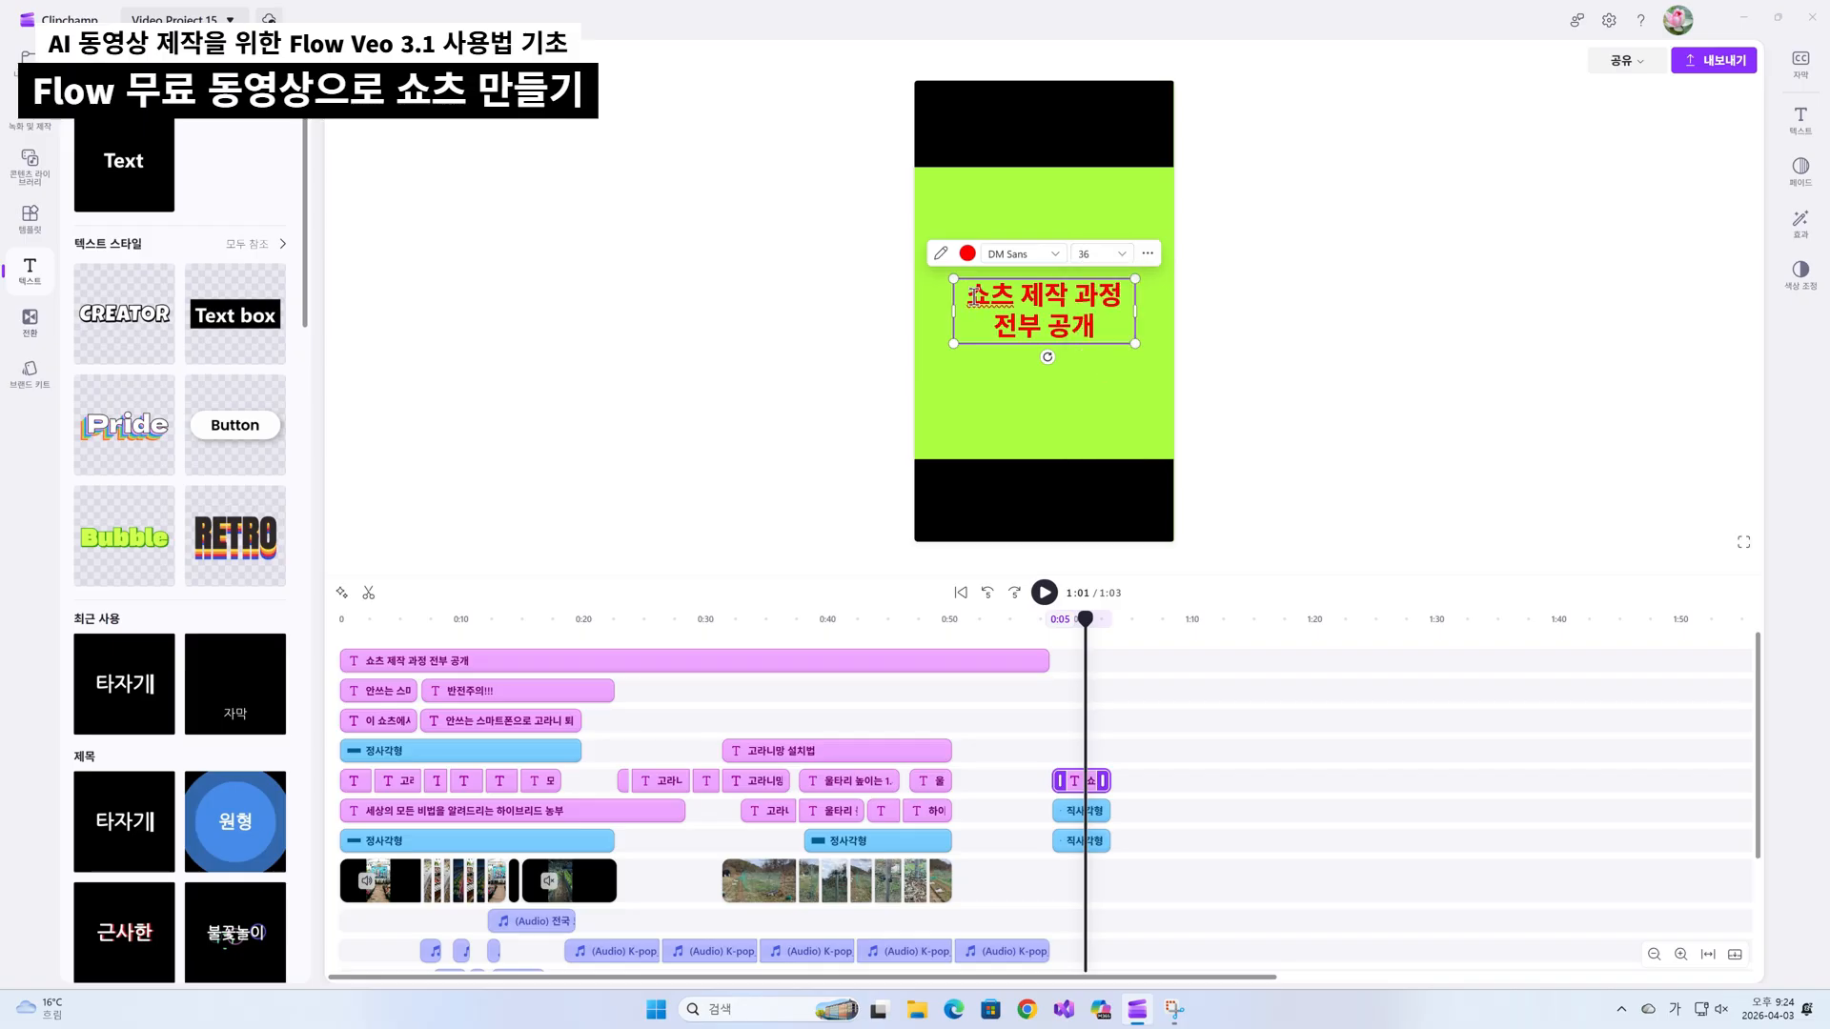
click(1120, 254)
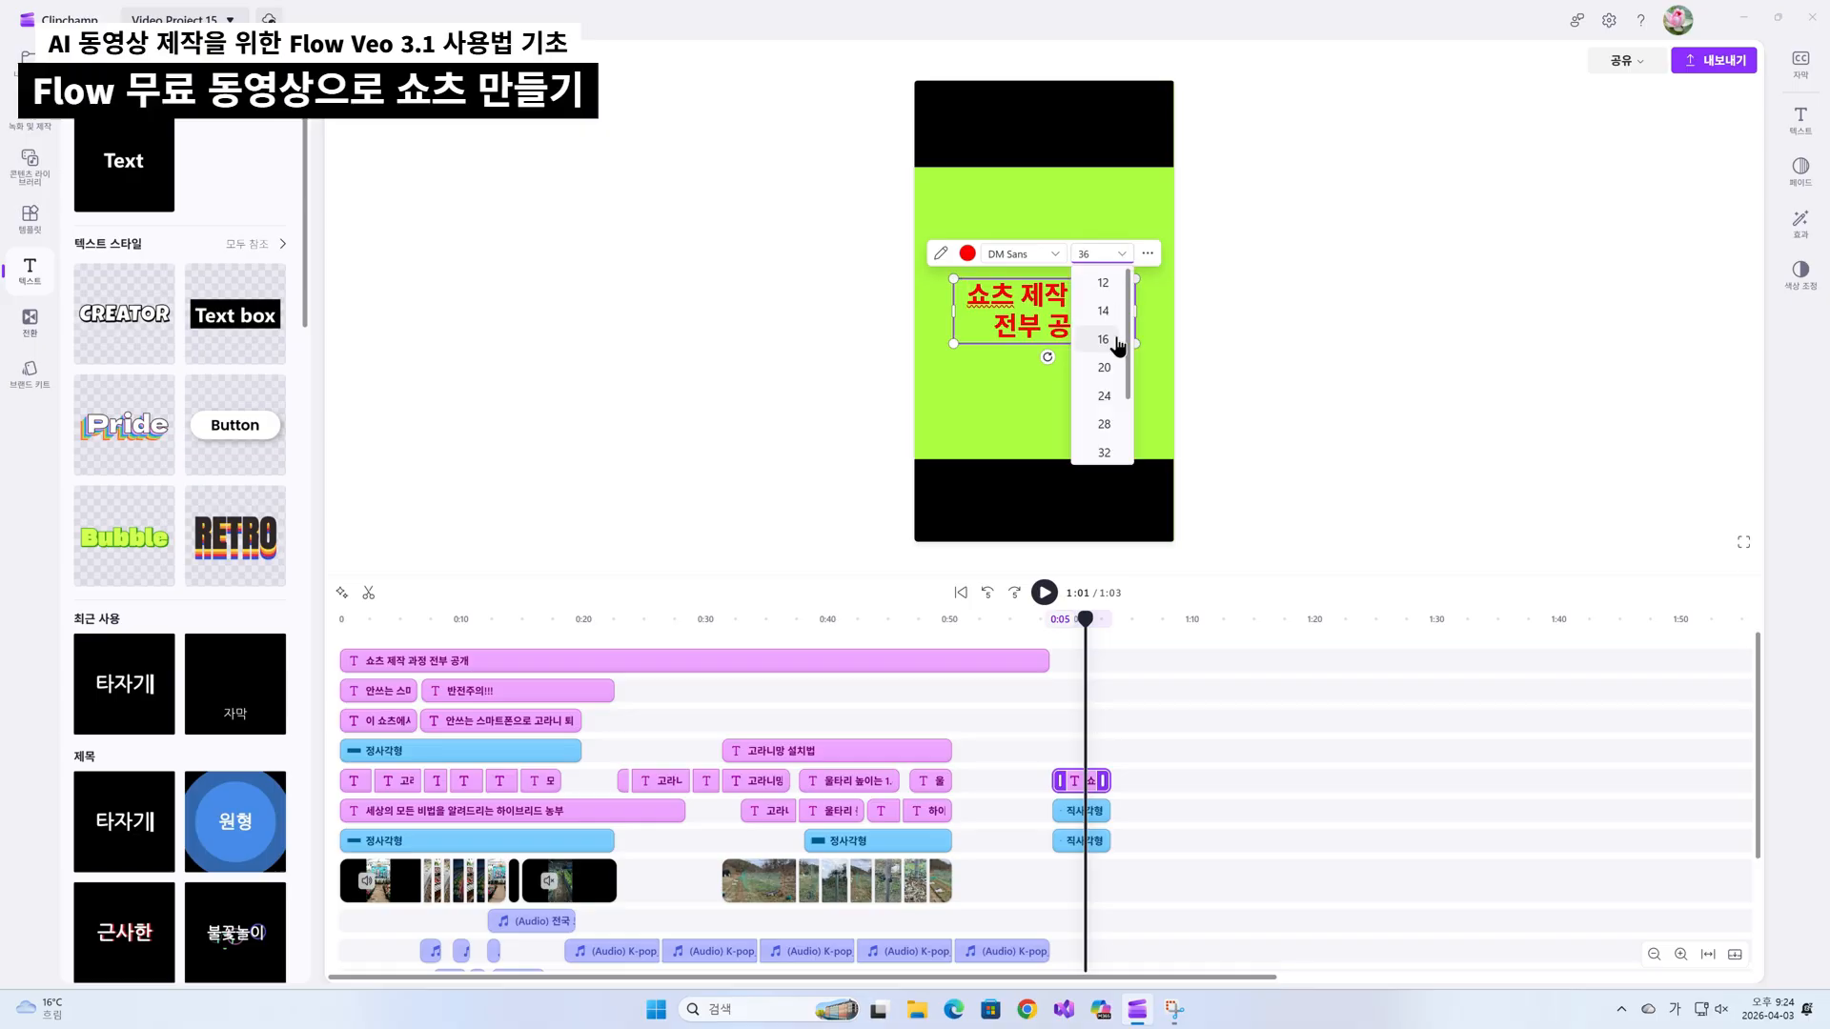
click(1103, 339)
drag(974, 293, 1100, 305)
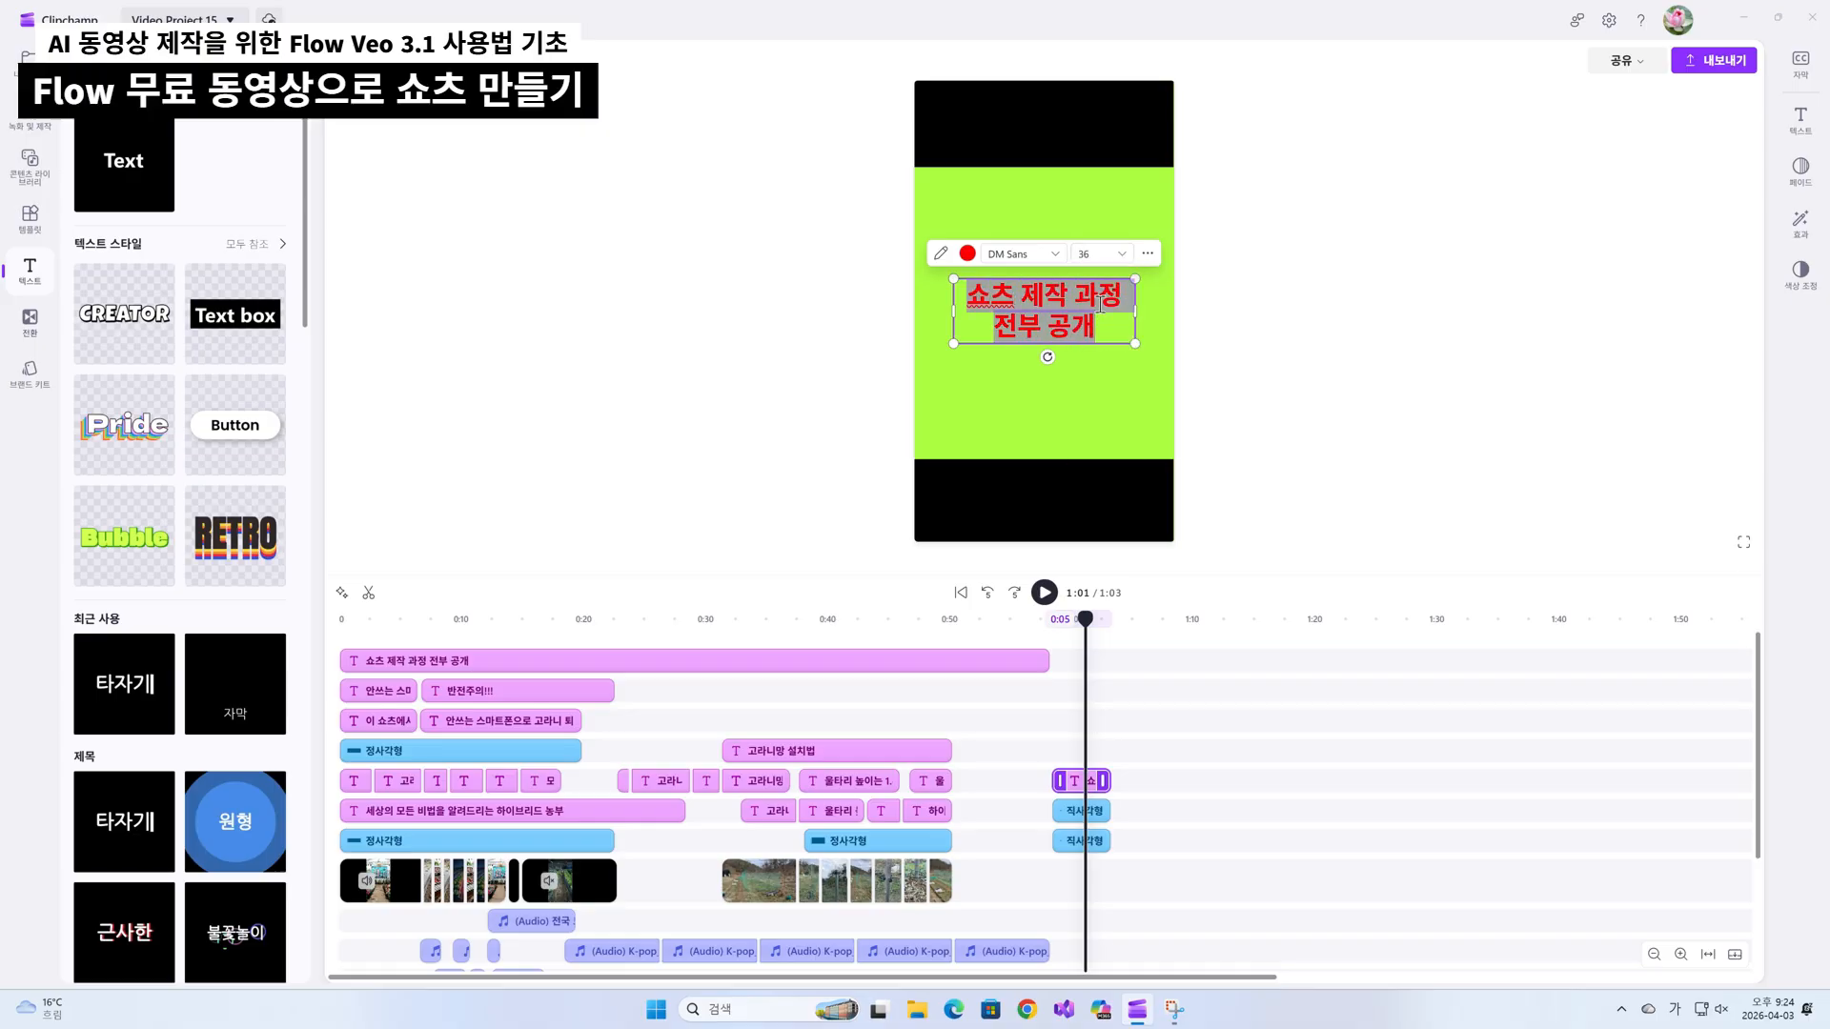
click(1122, 253)
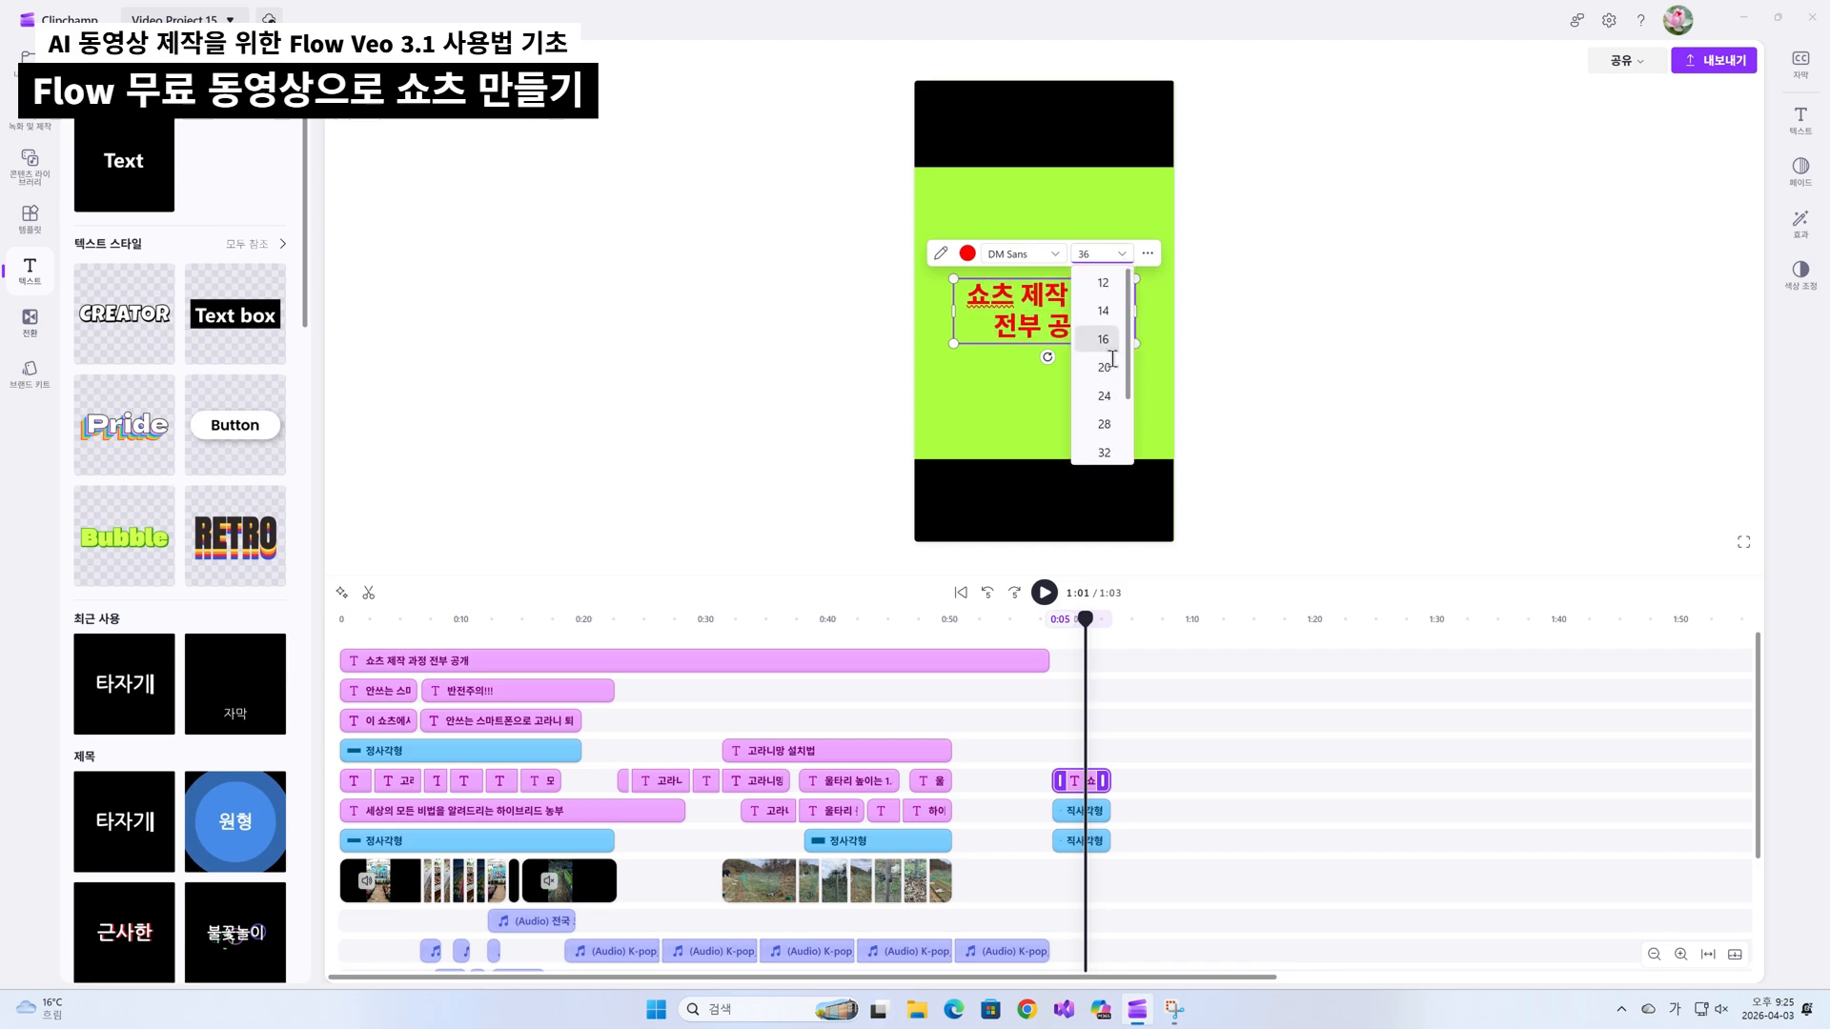
click(1096, 345)
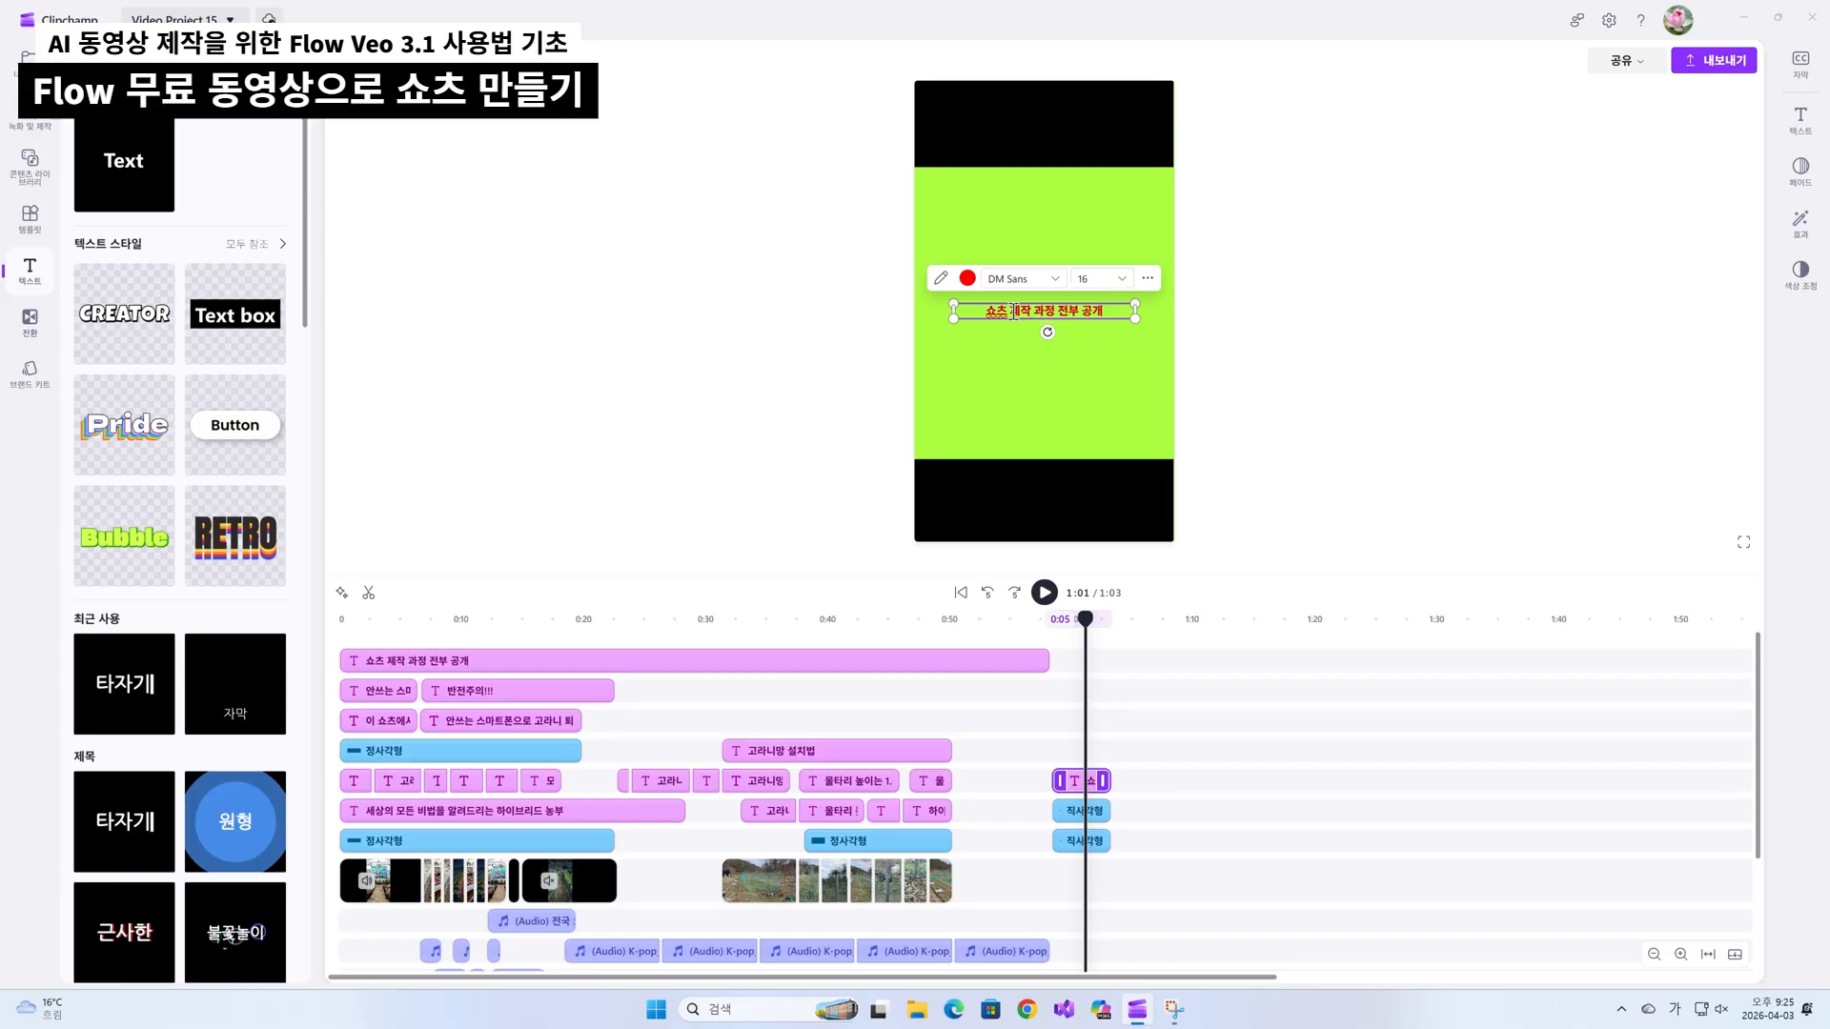
Move the red title down to the lower edge of the bottom black bar and deselect it.
click(982, 357)
drag(997, 311, 1062, 540)
click(1311, 511)
click(1362, 404)
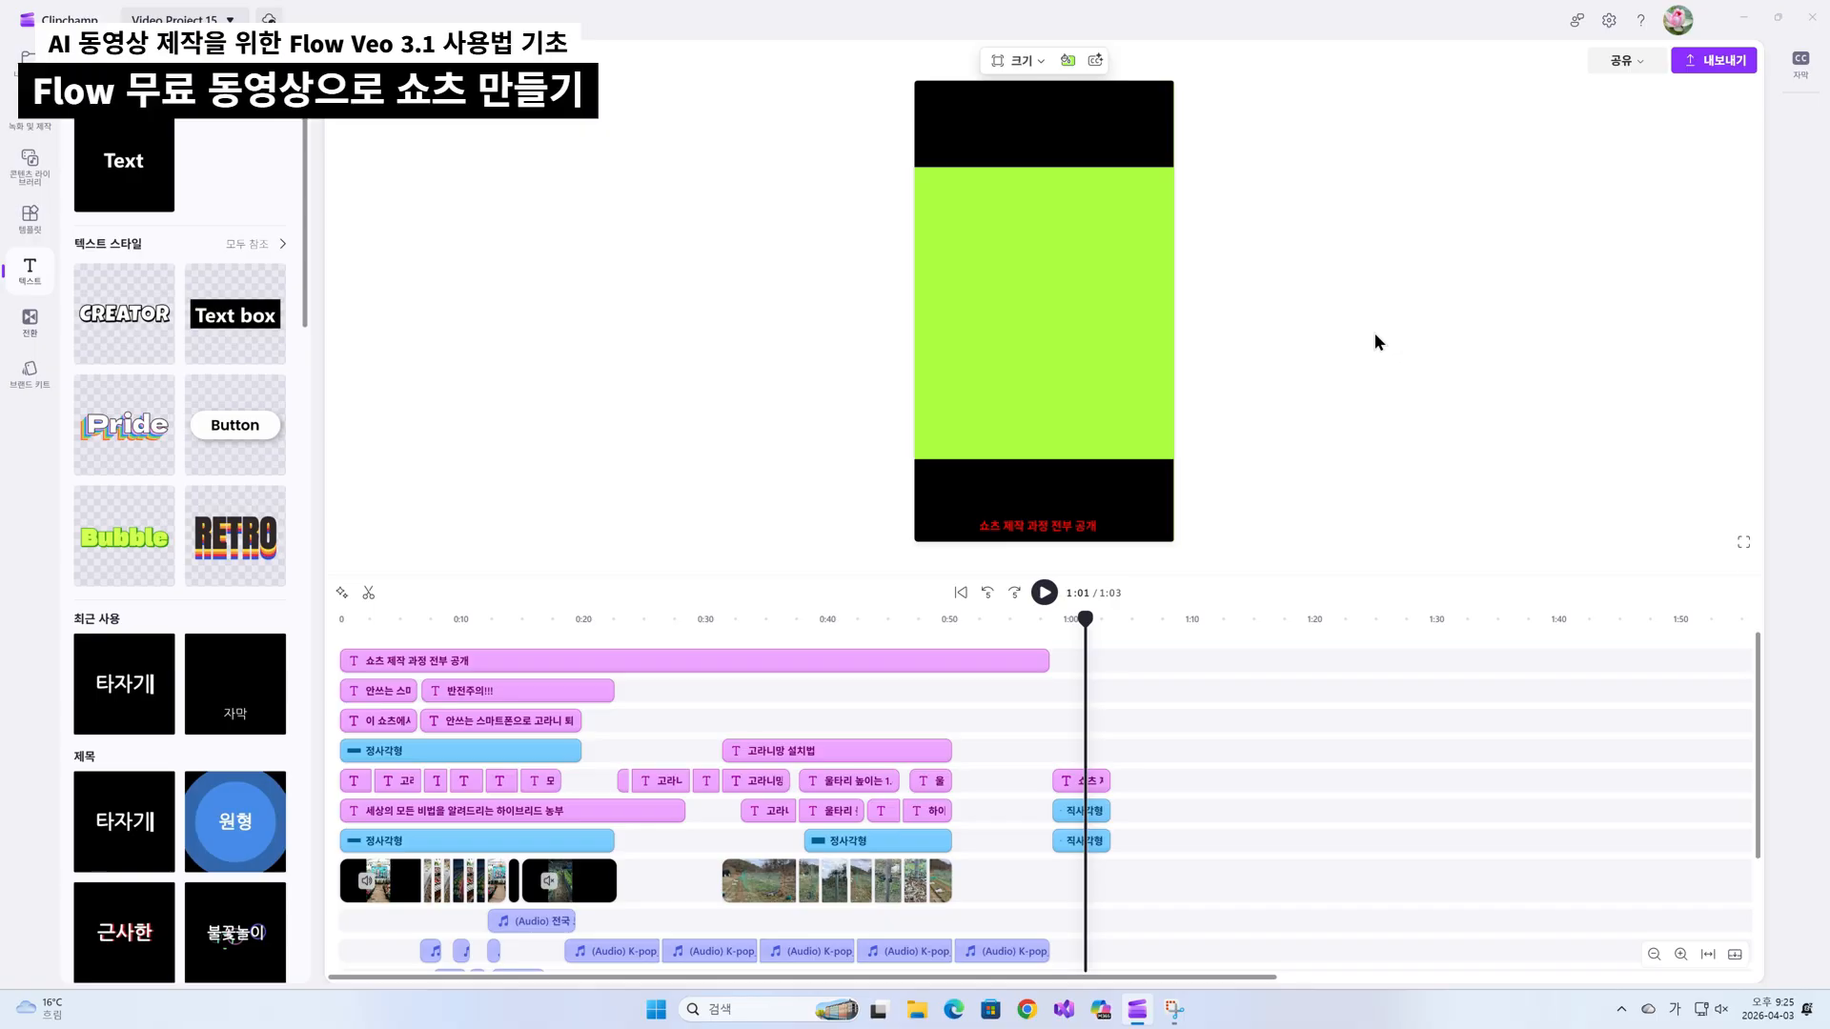
Copy the red title clip, paste it onto the track above, and align the copy directly over the original.
click(1082, 781)
right_click(1082, 784)
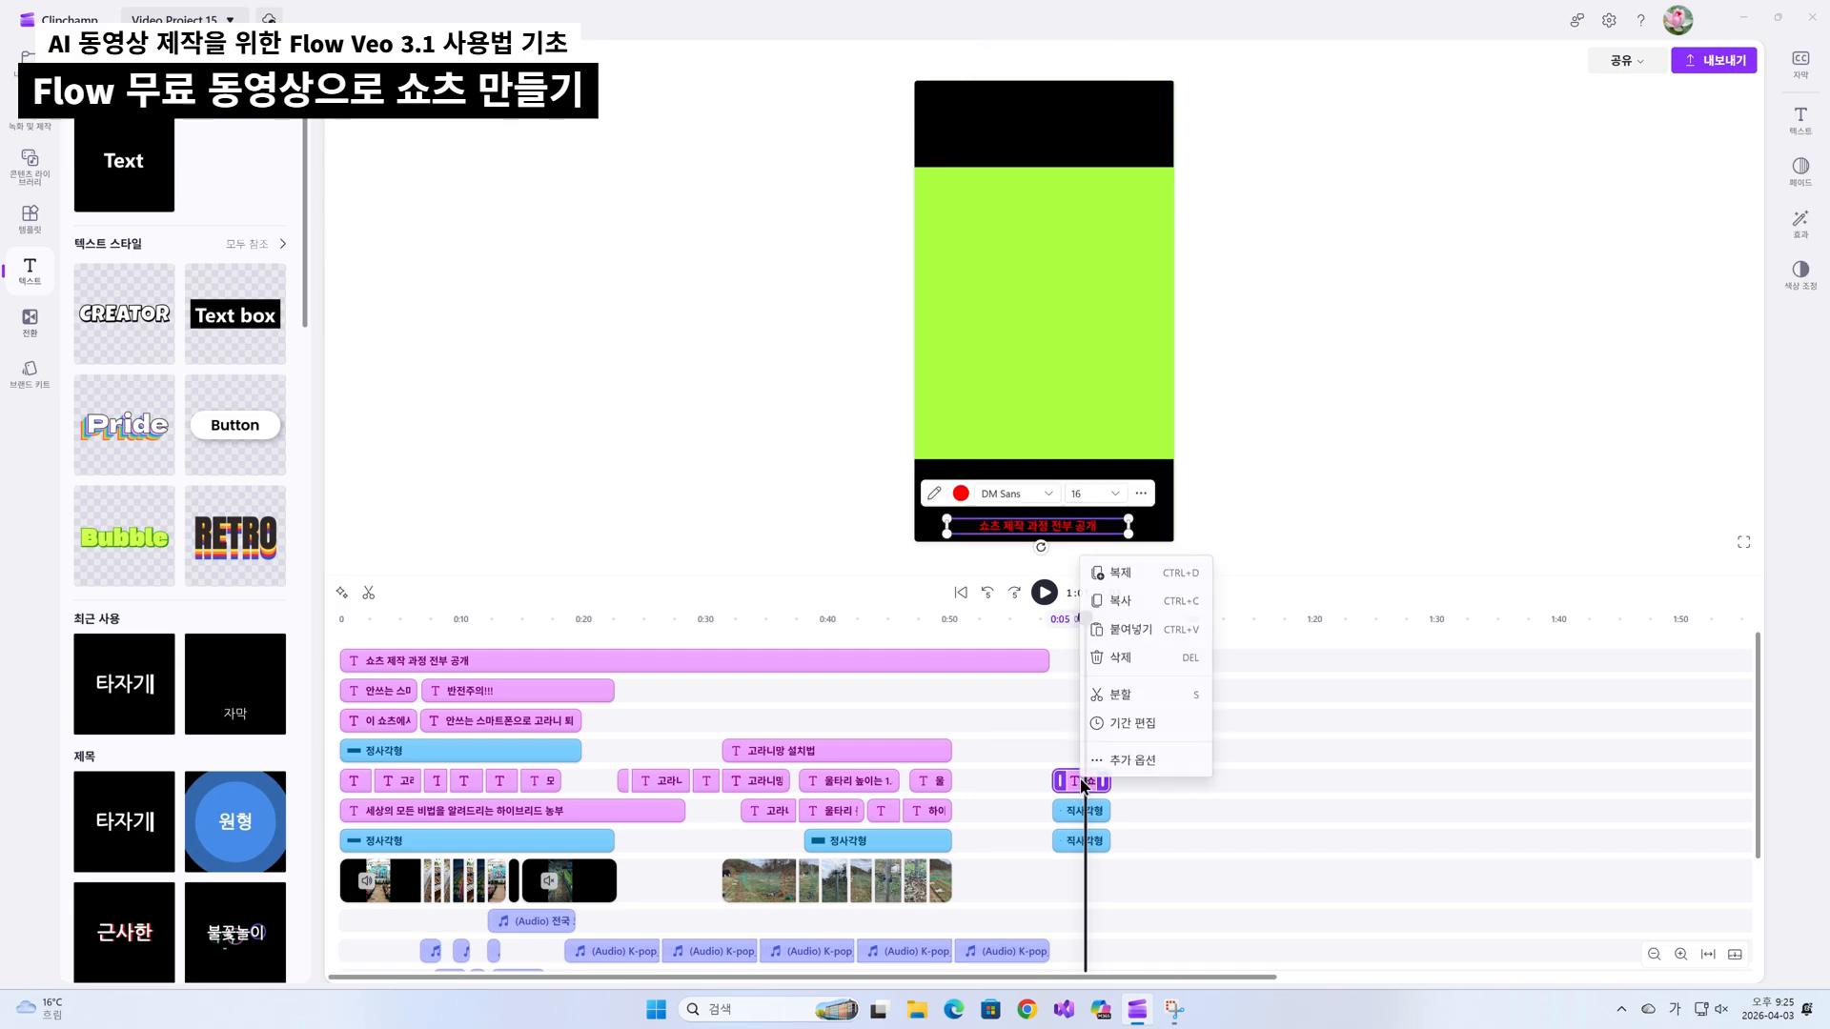
click(1120, 600)
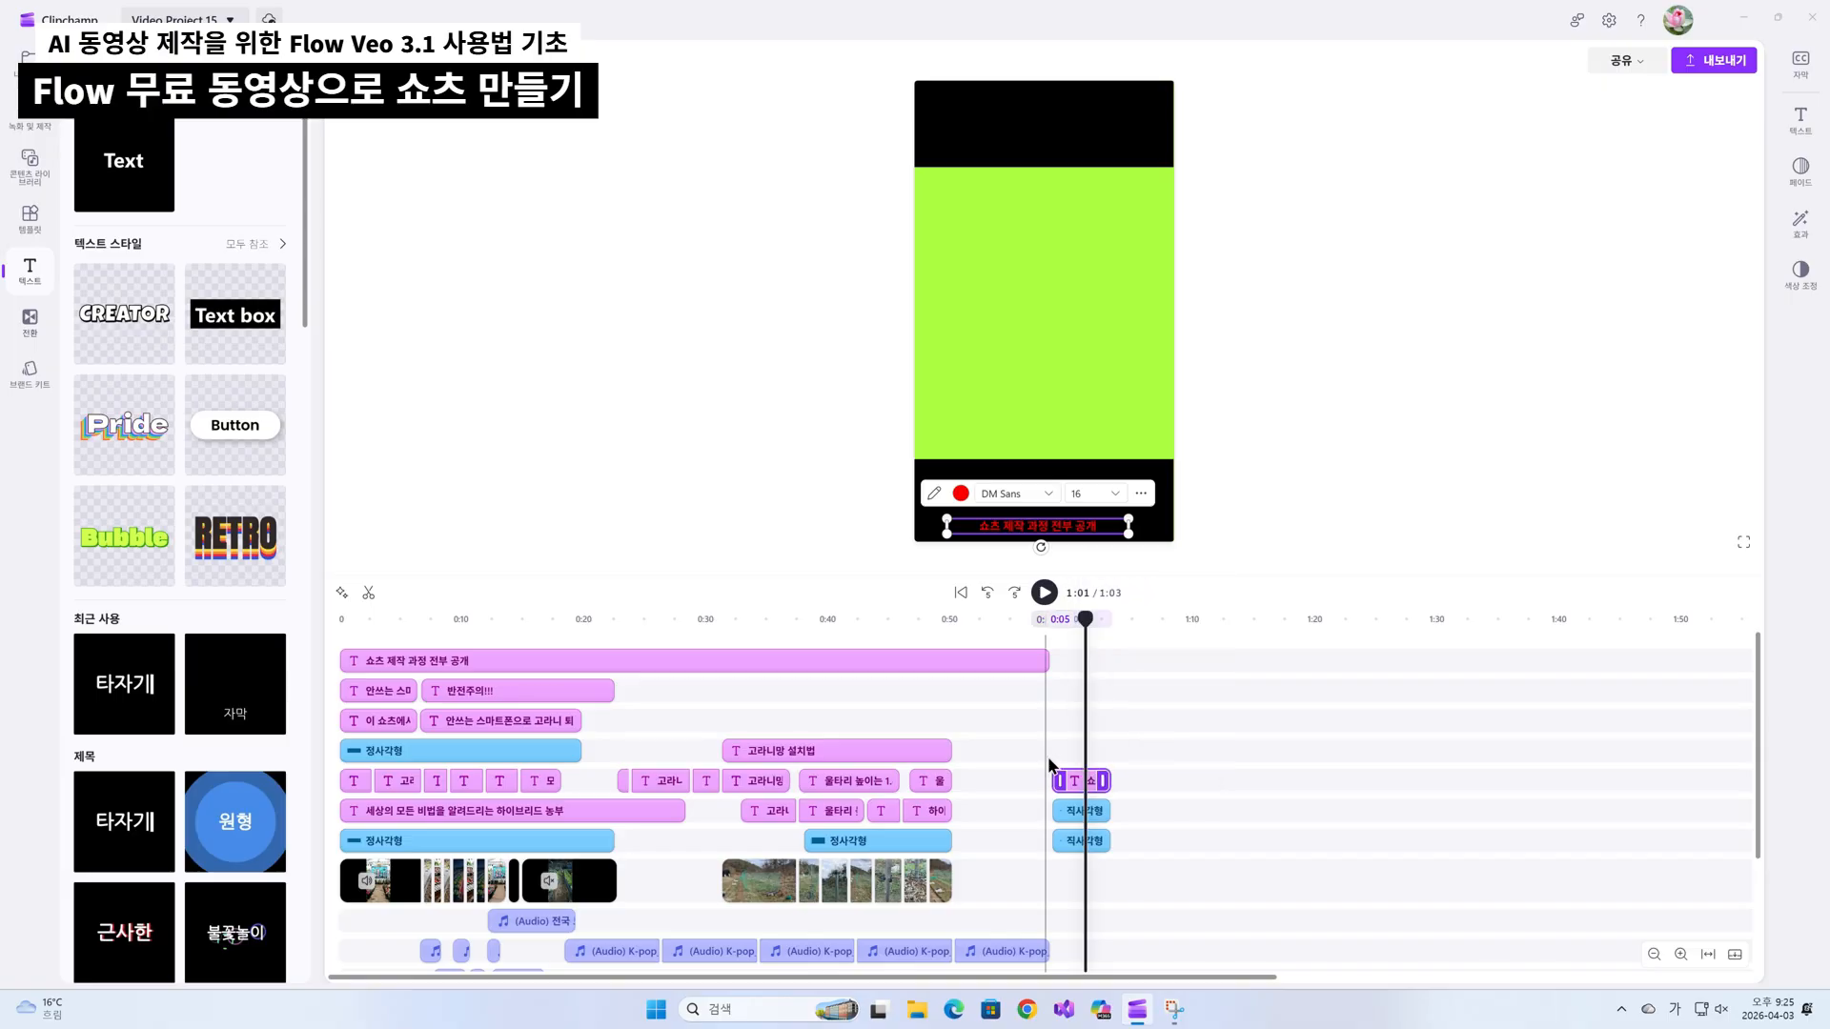
click(1061, 751)
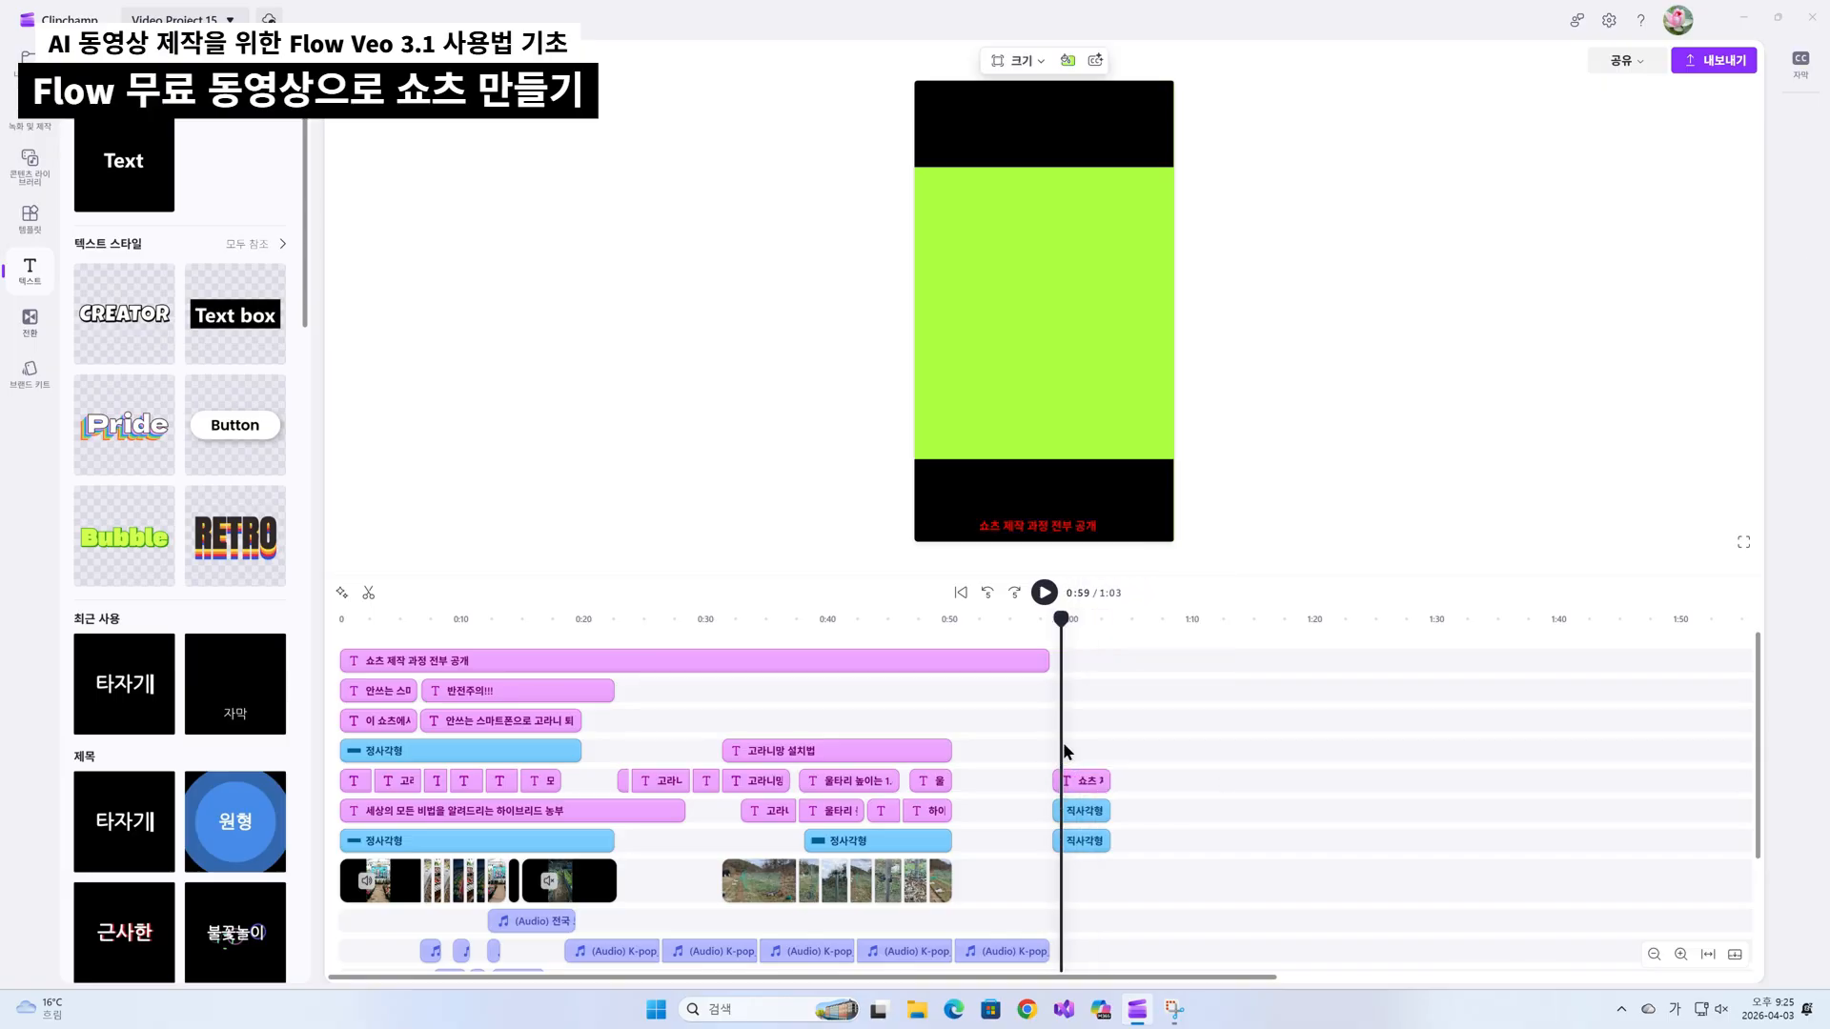
key(ctrl+v)
click(1161, 750)
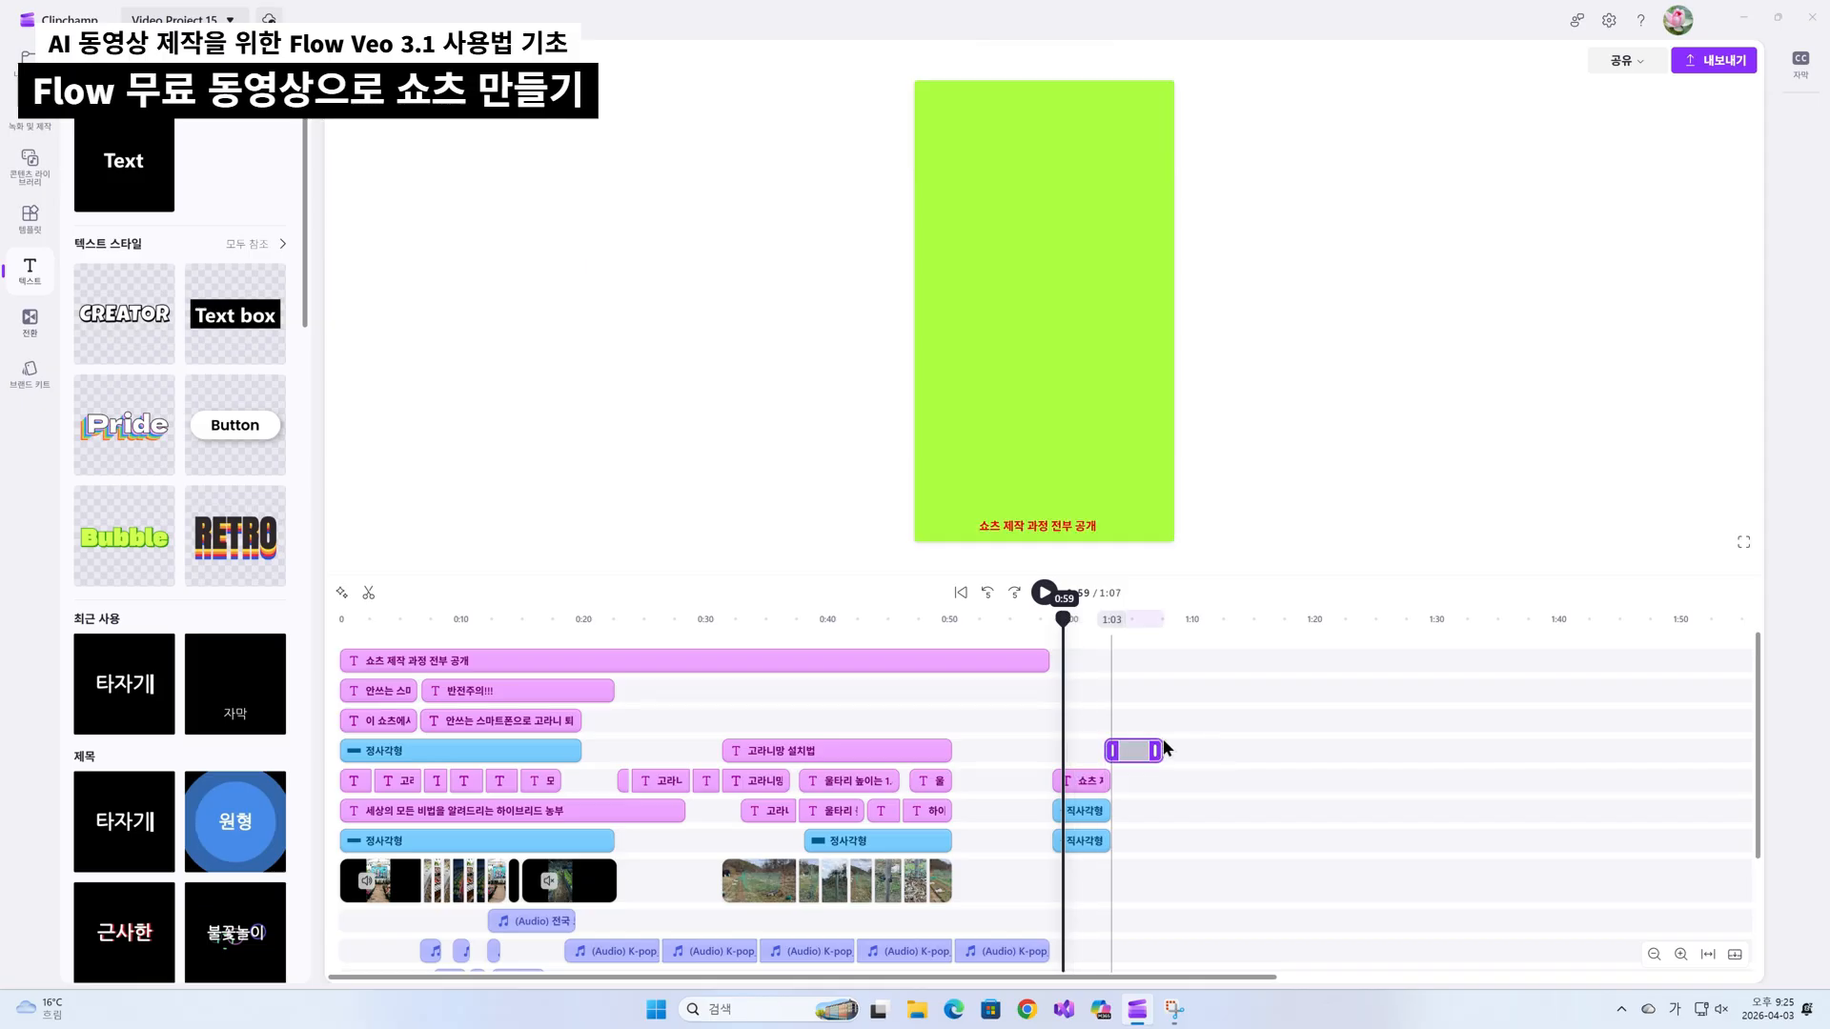
drag(1144, 751, 1074, 752)
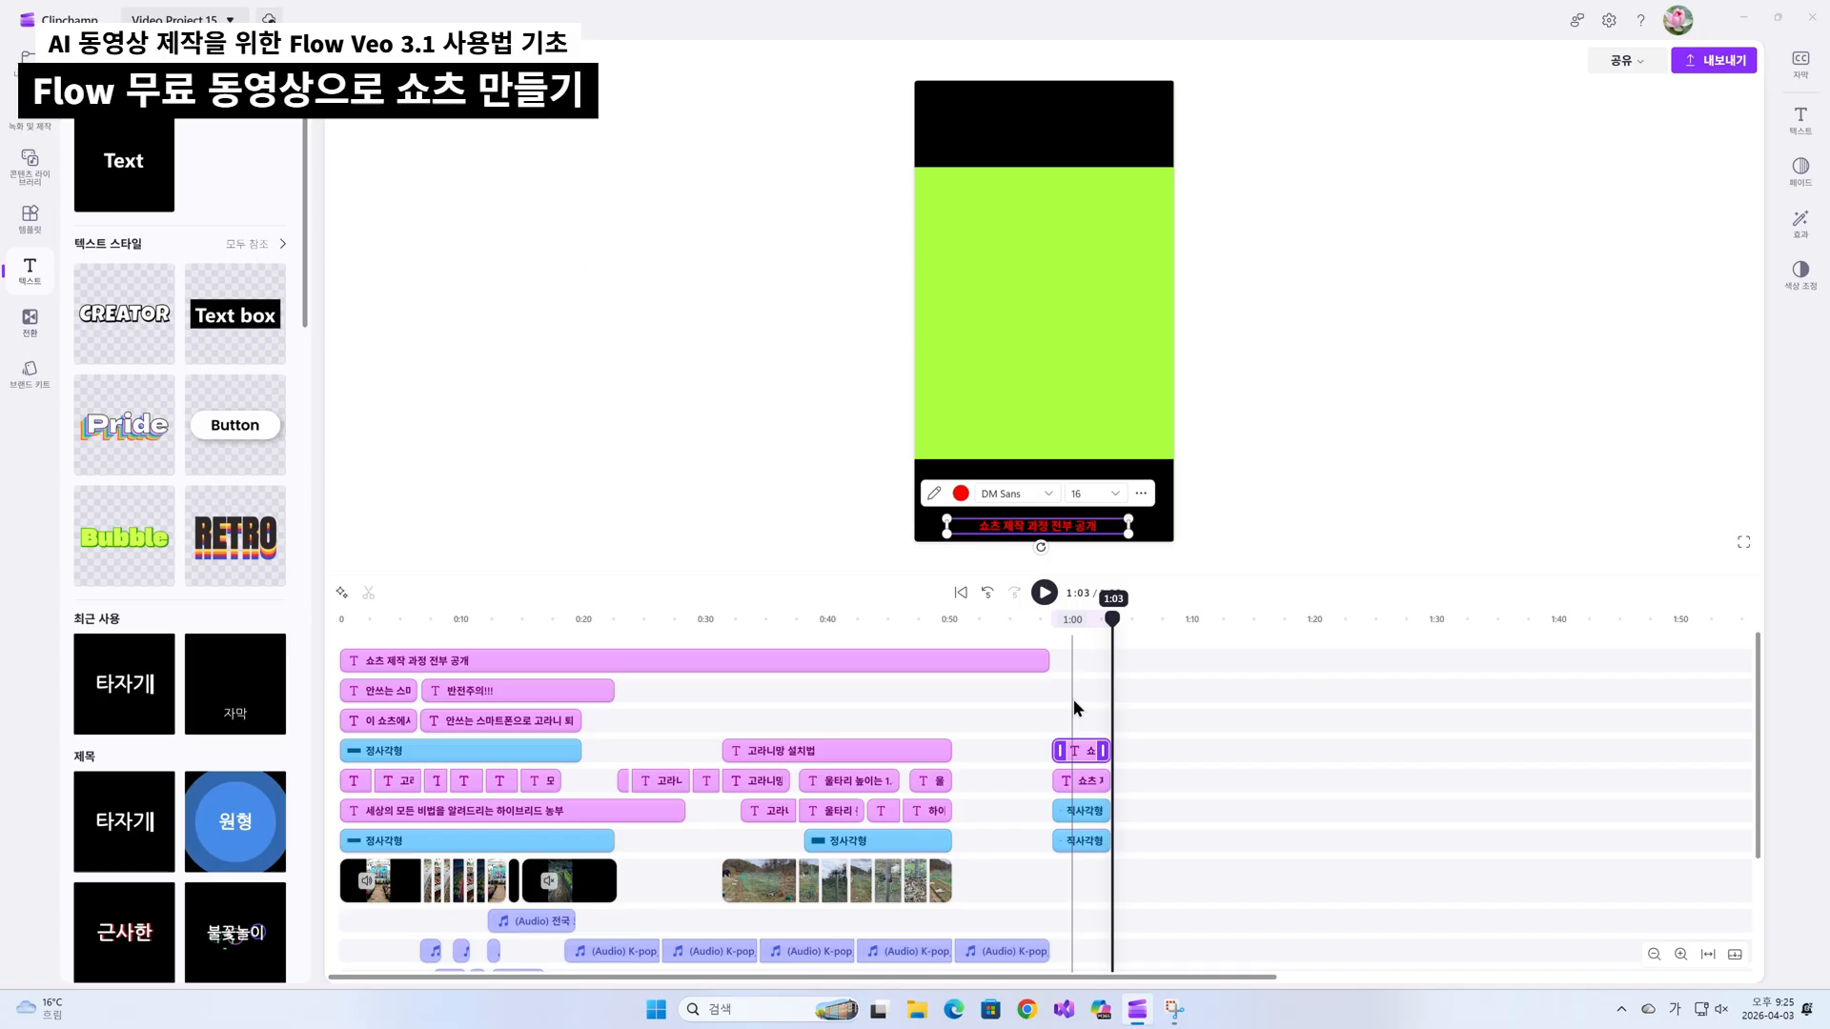
click(1076, 709)
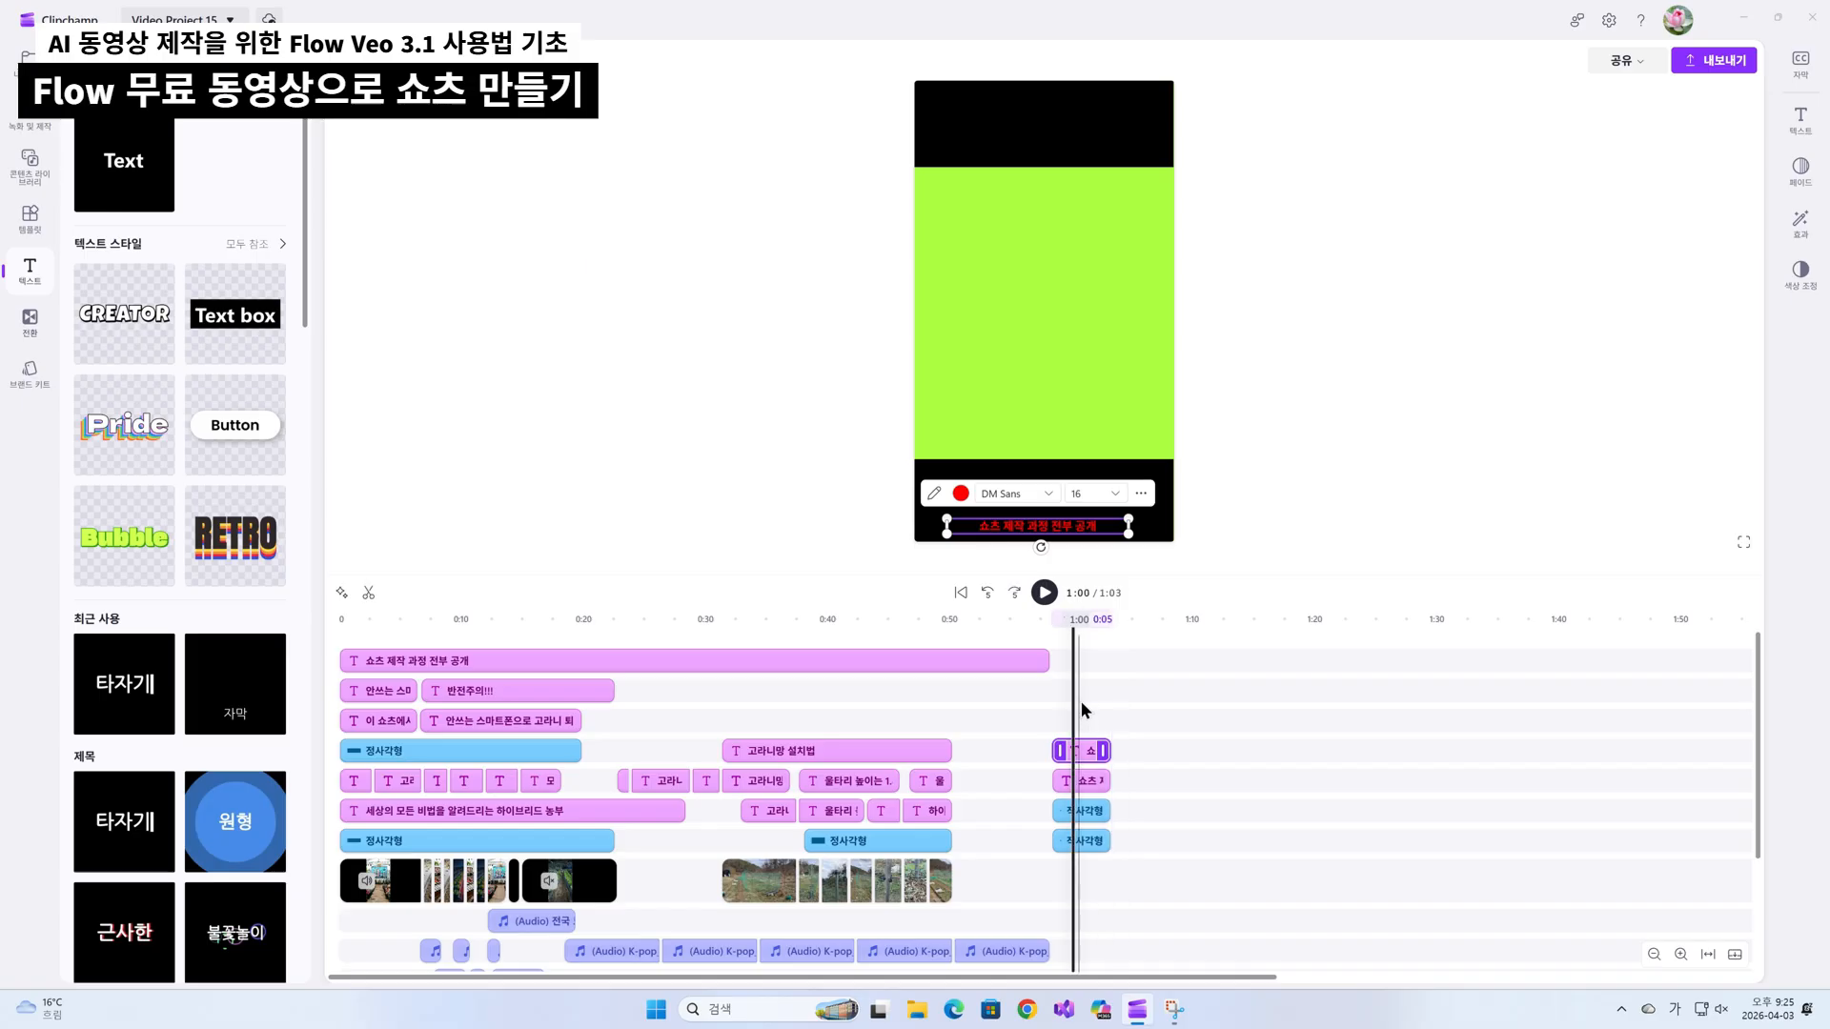
click(1268, 705)
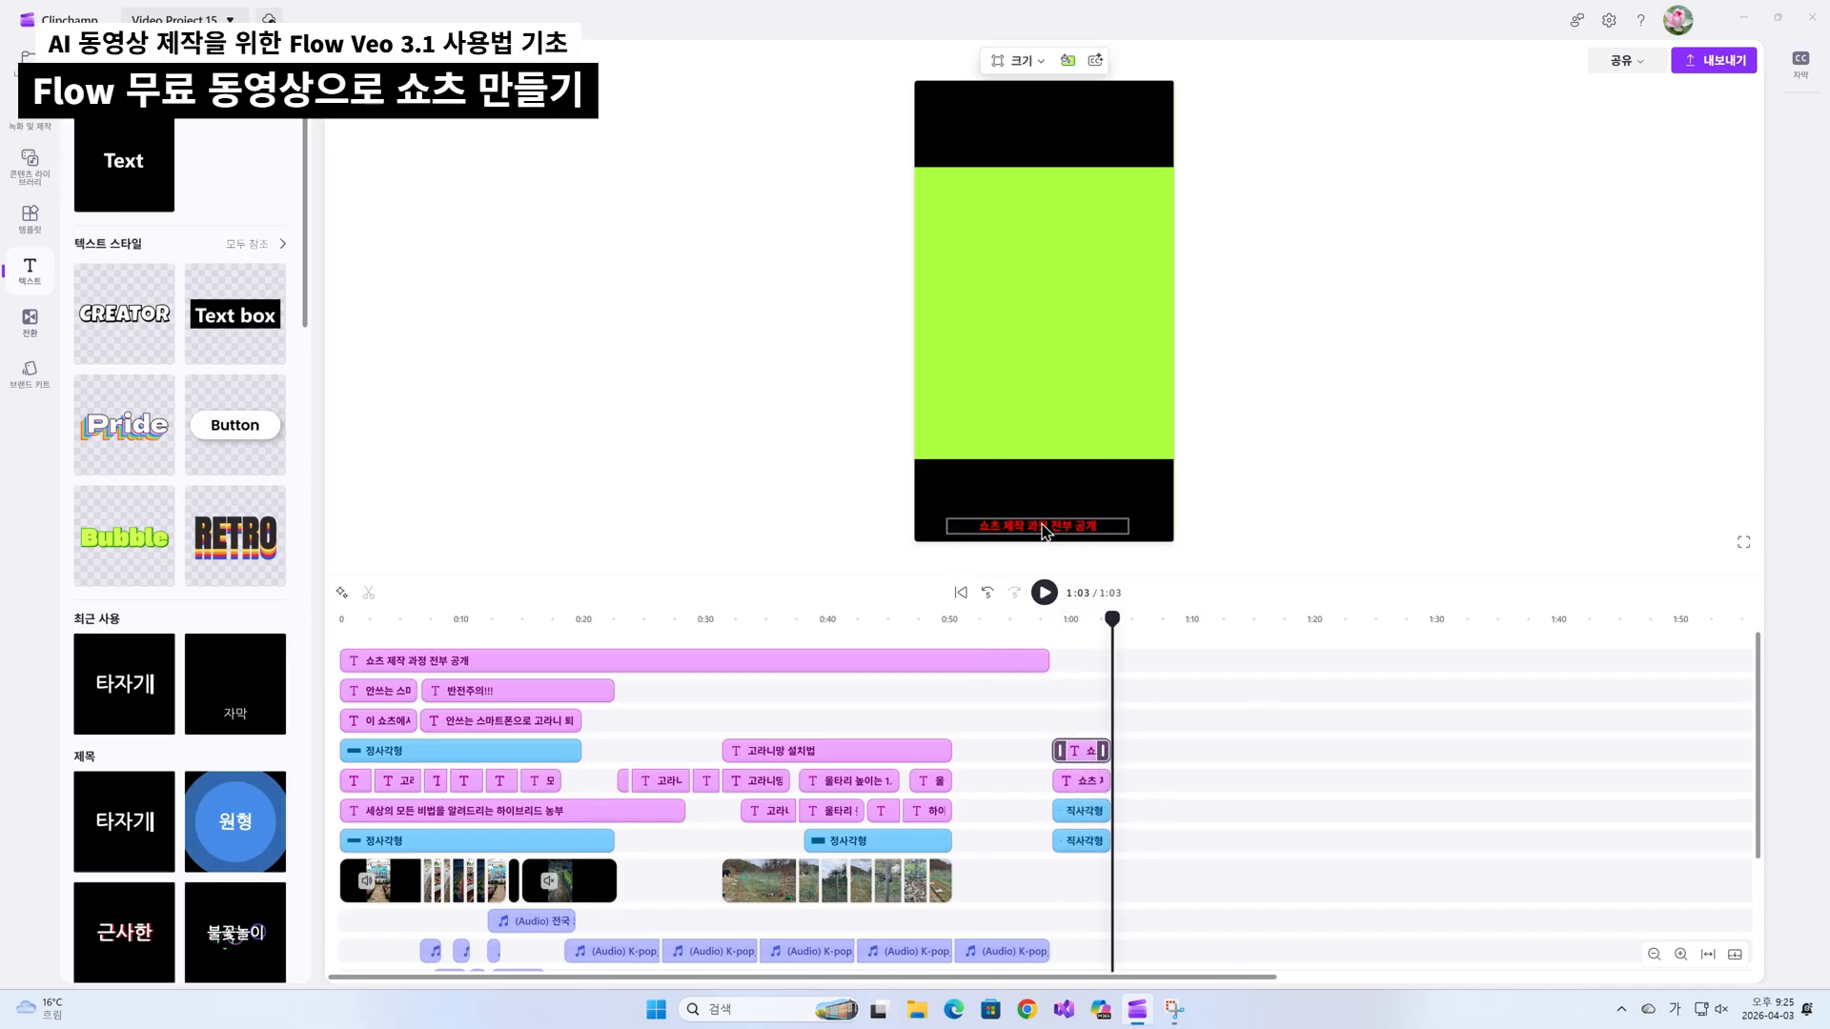
Move the copied title up within the bottom black bar and change its text to "이 쇼츠에서 알려드리는 것".
drag(1045, 531, 1041, 484)
double_click(1022, 481)
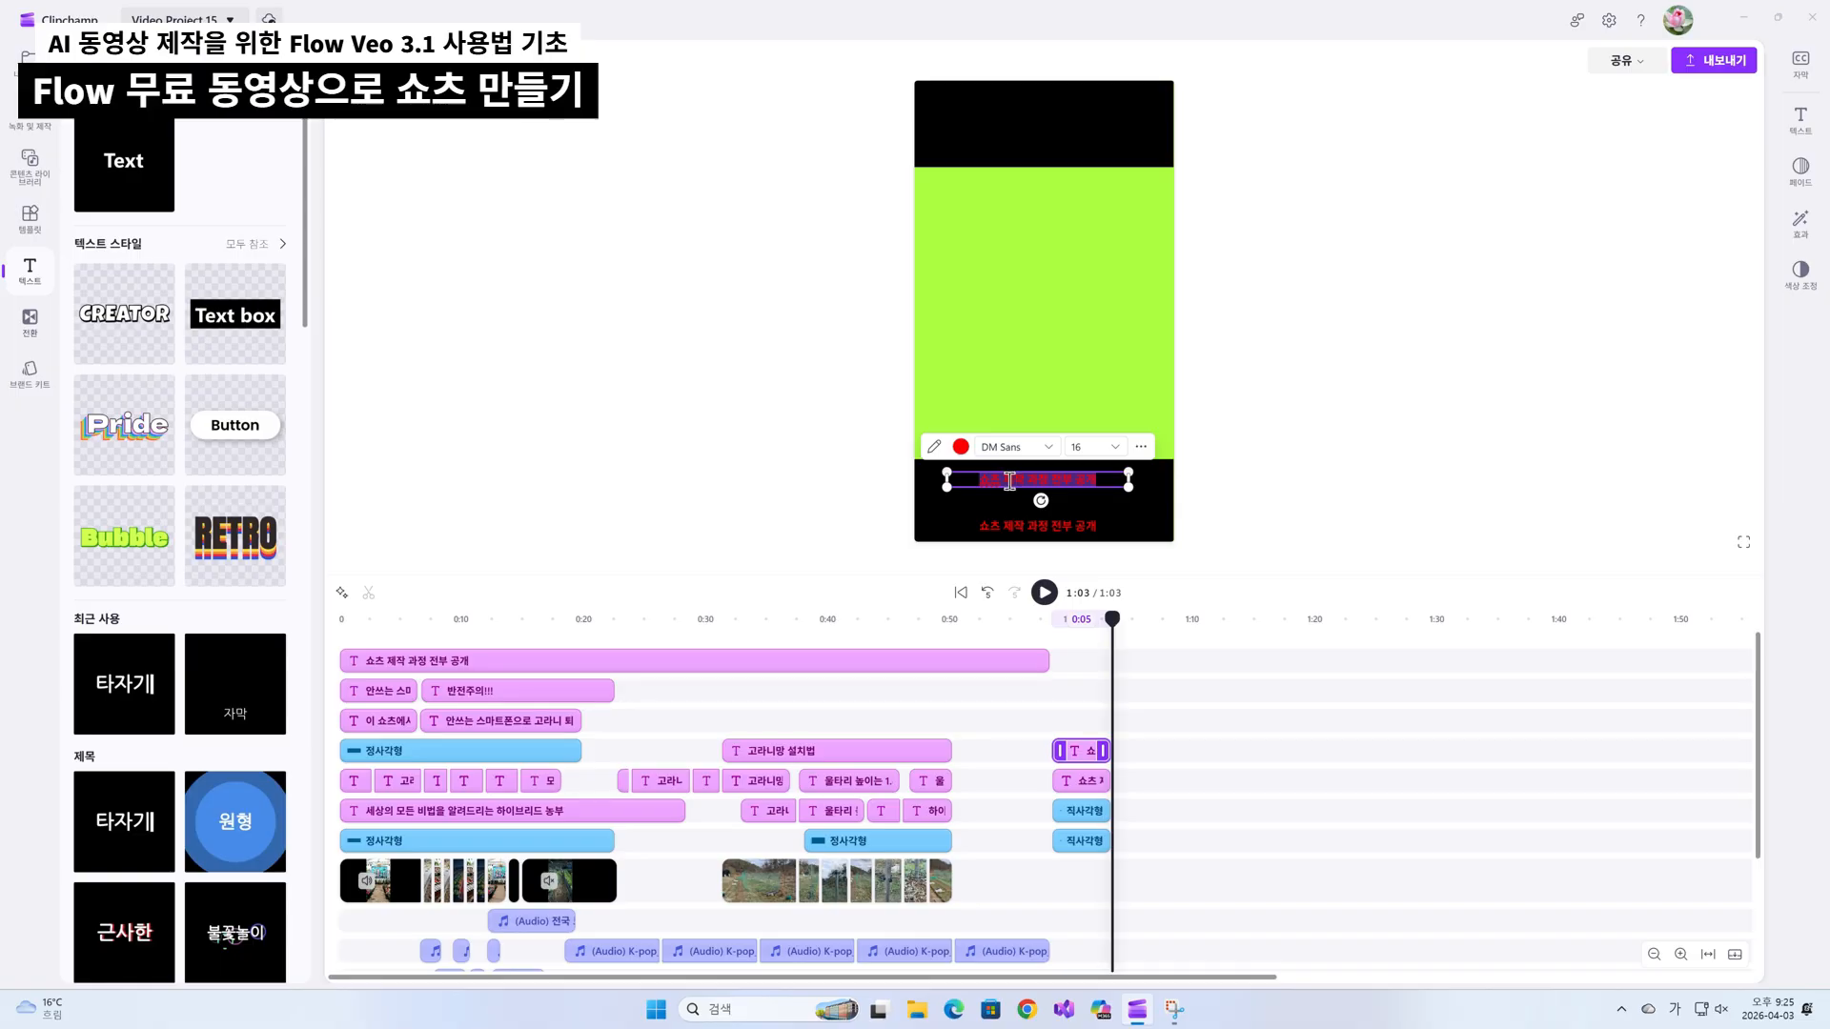
text(에)
text( 쇼츠에서)
text( 알려)
text(드리는)
text( 게)
Left-align the "이 쇼츠에서 알려드리는 것" text.
click(1141, 447)
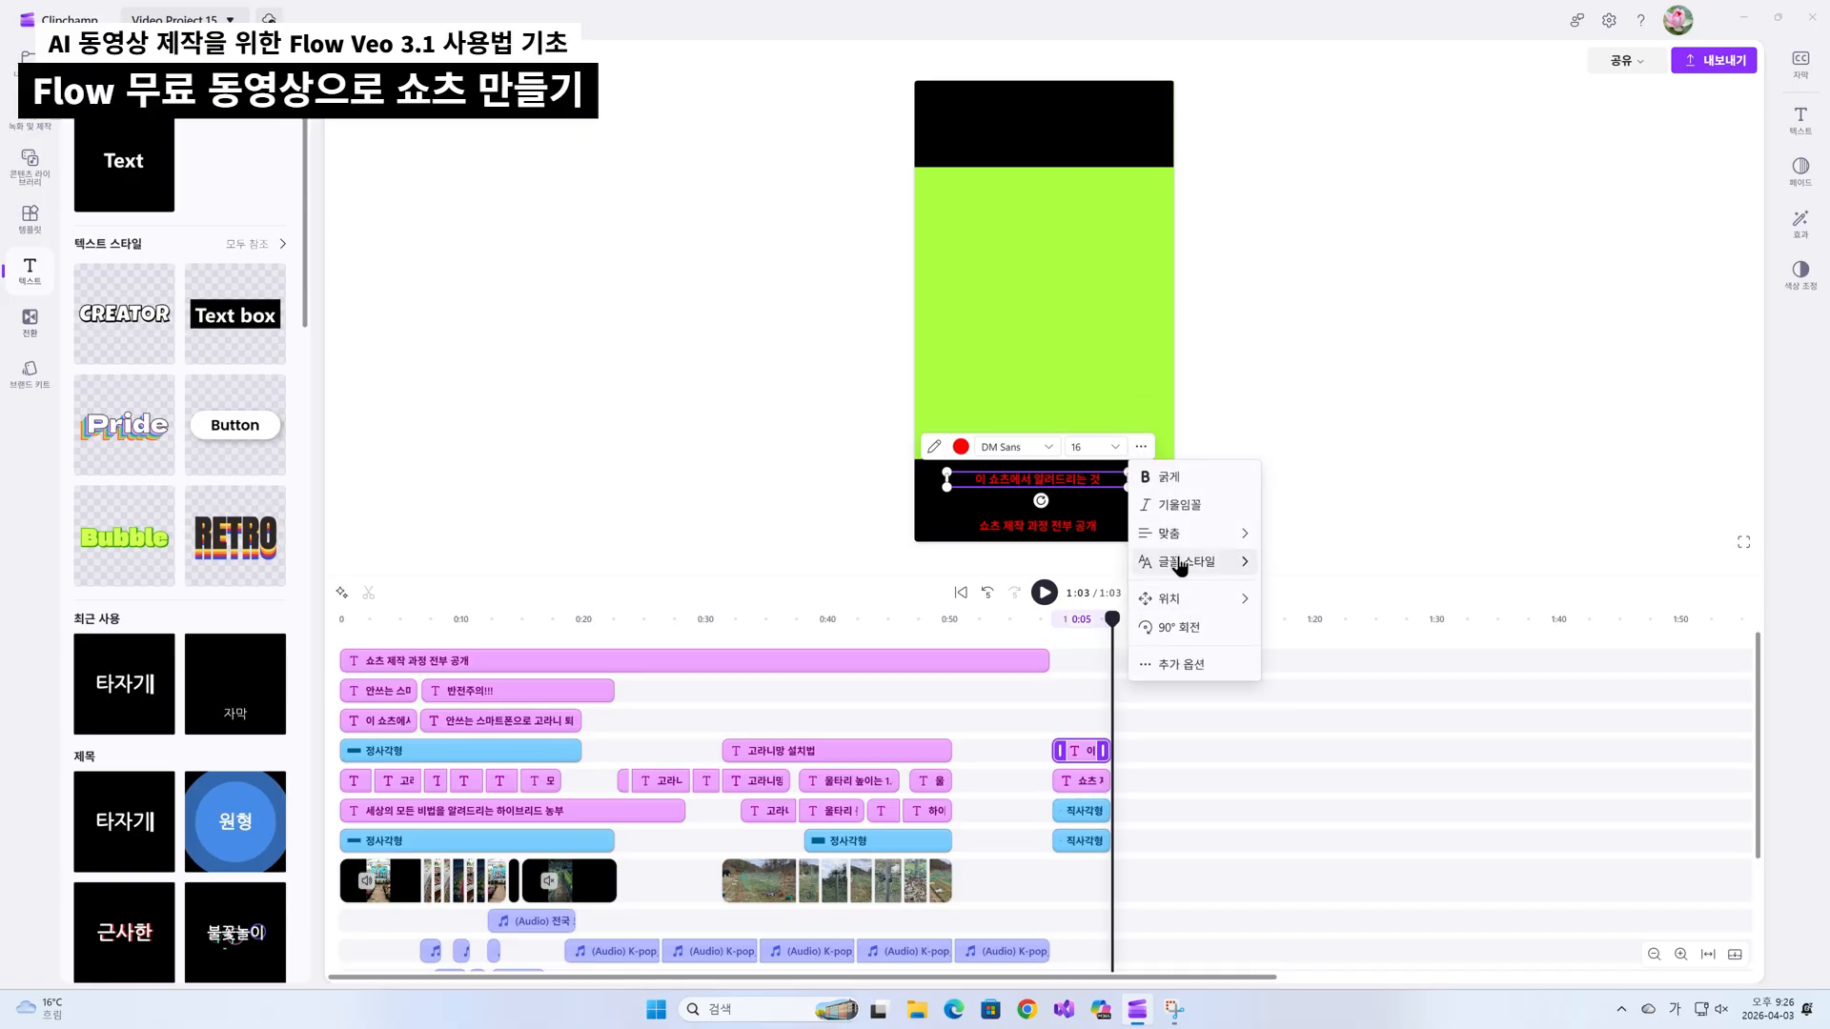
mouse_move(1179, 540)
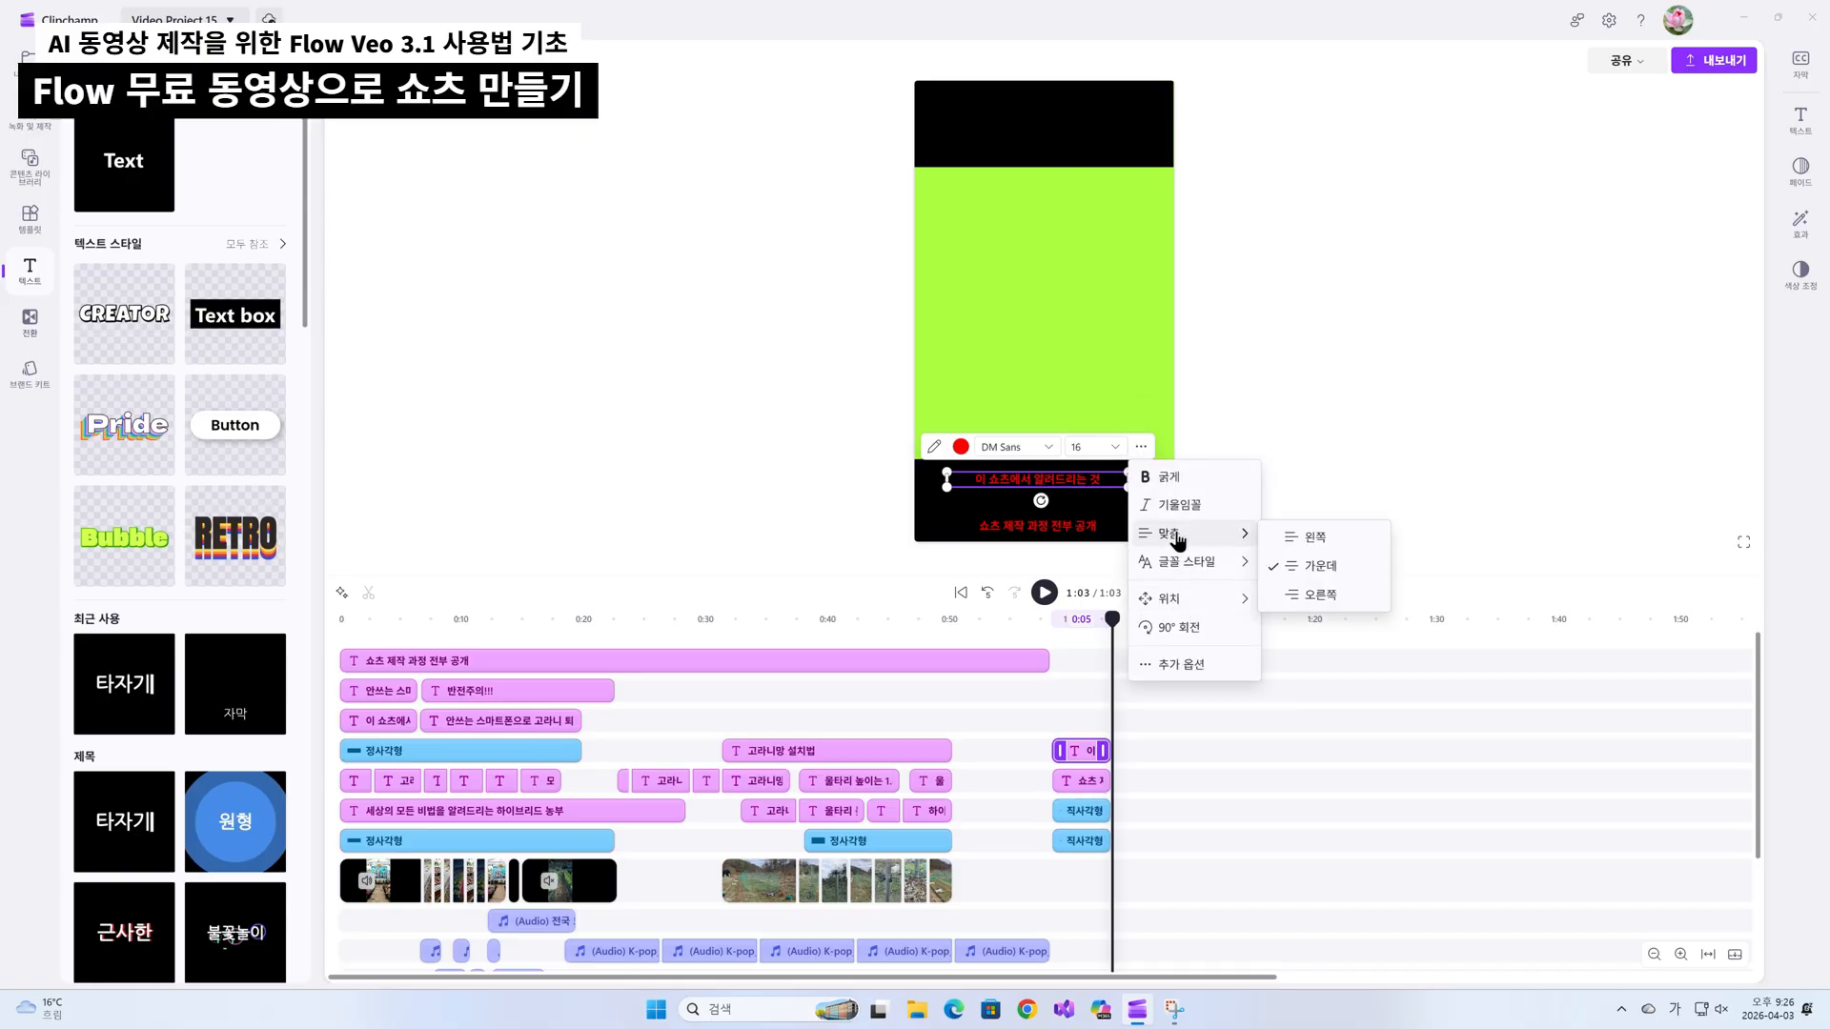
click(1296, 536)
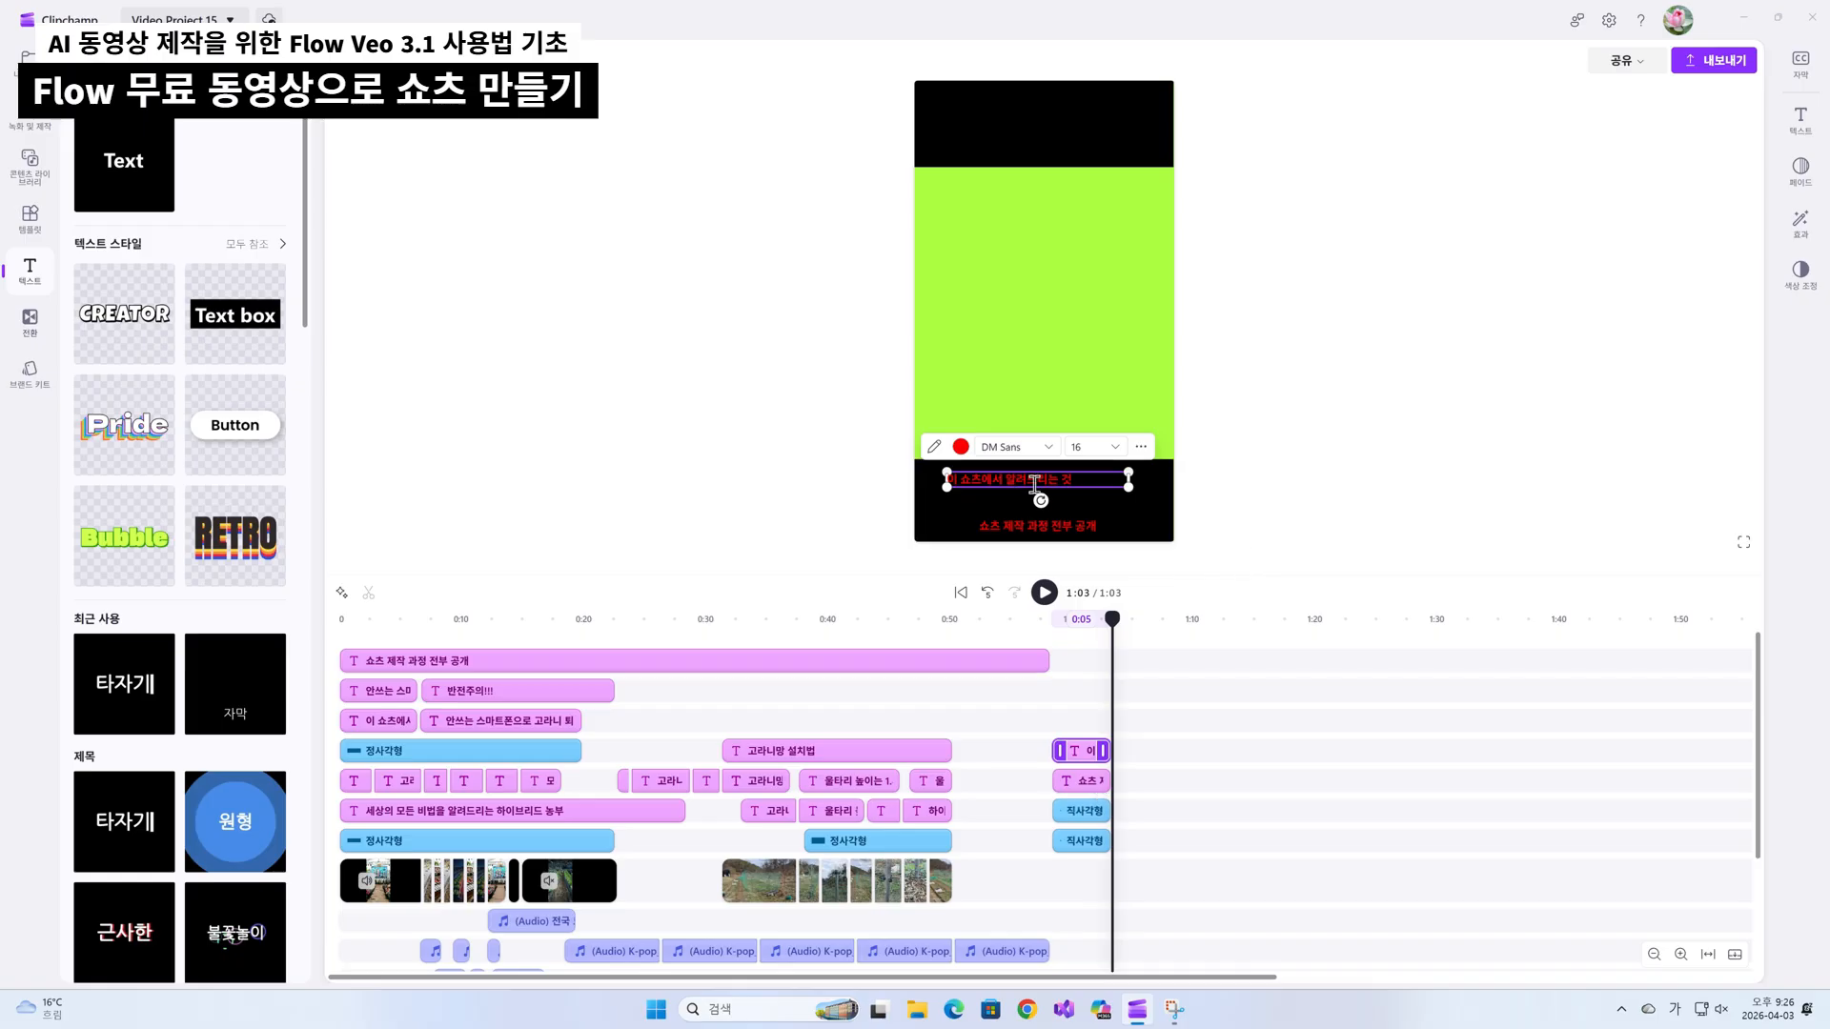
Change the colour of the whole "이 쇼츠에서 알려드리는 것" text to white (#FFFFFF).
click(961, 448)
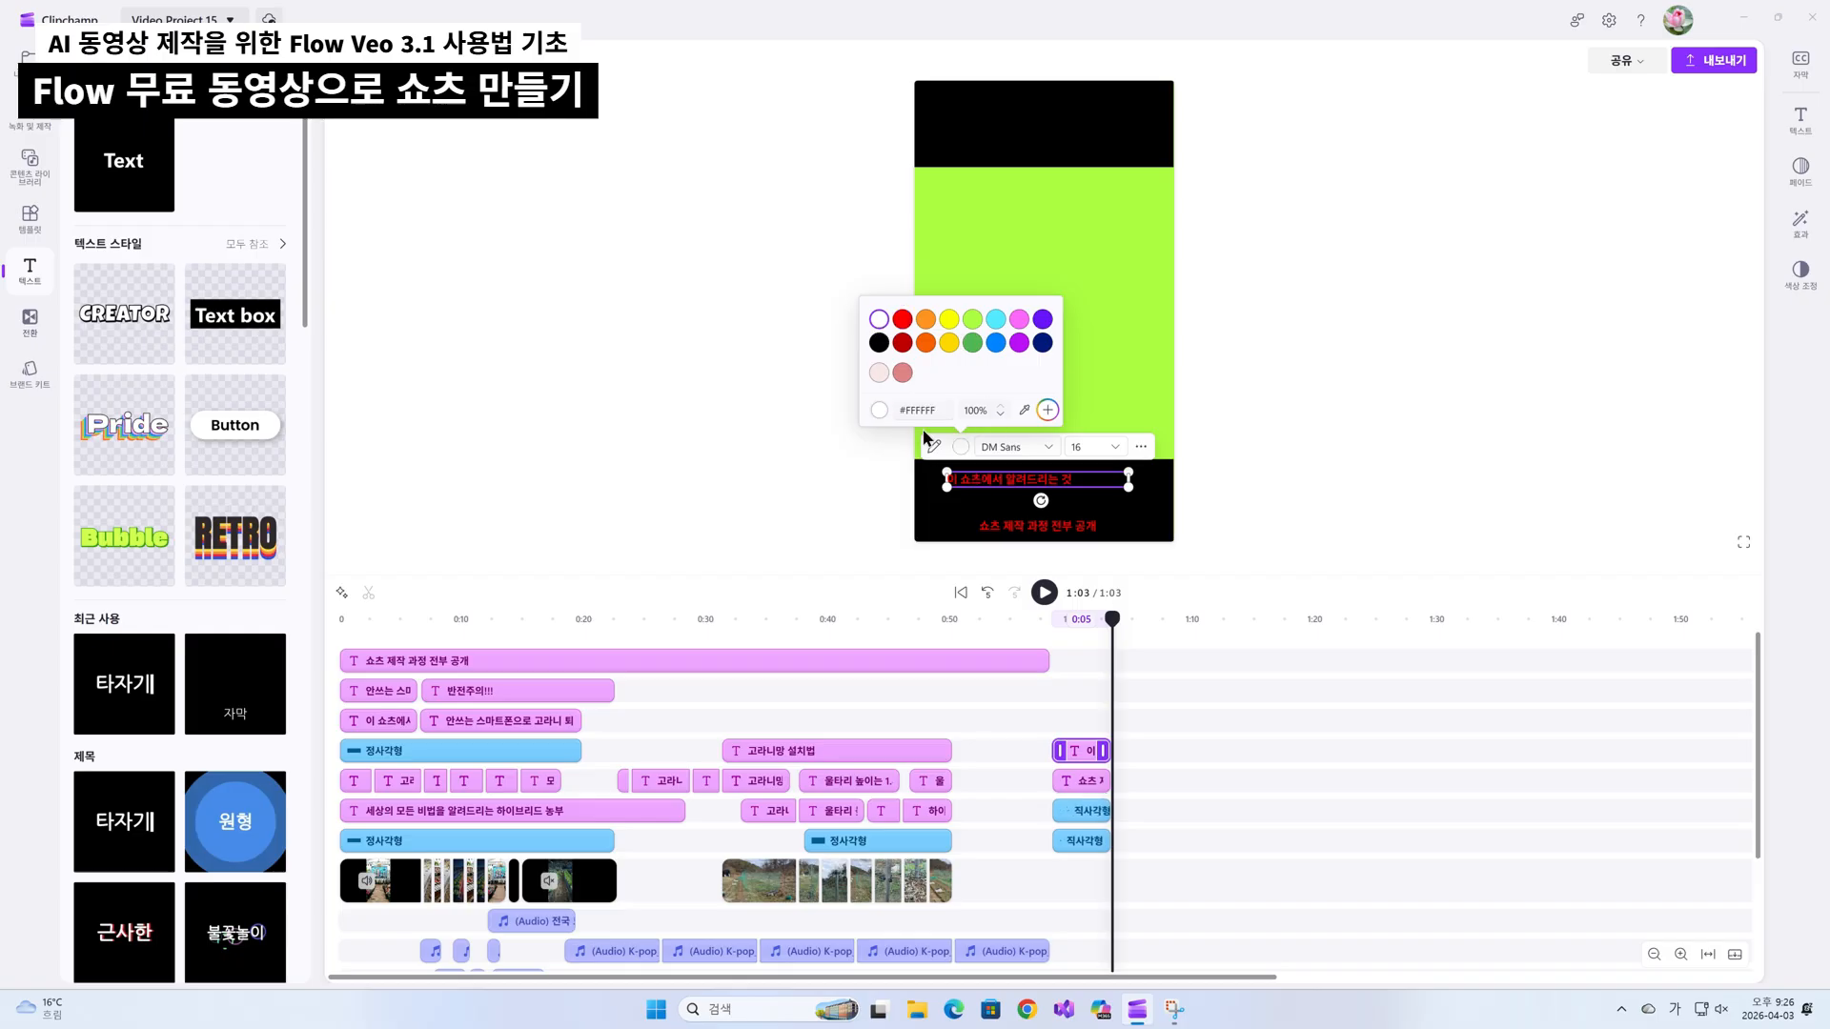
drag(1073, 479, 930, 487)
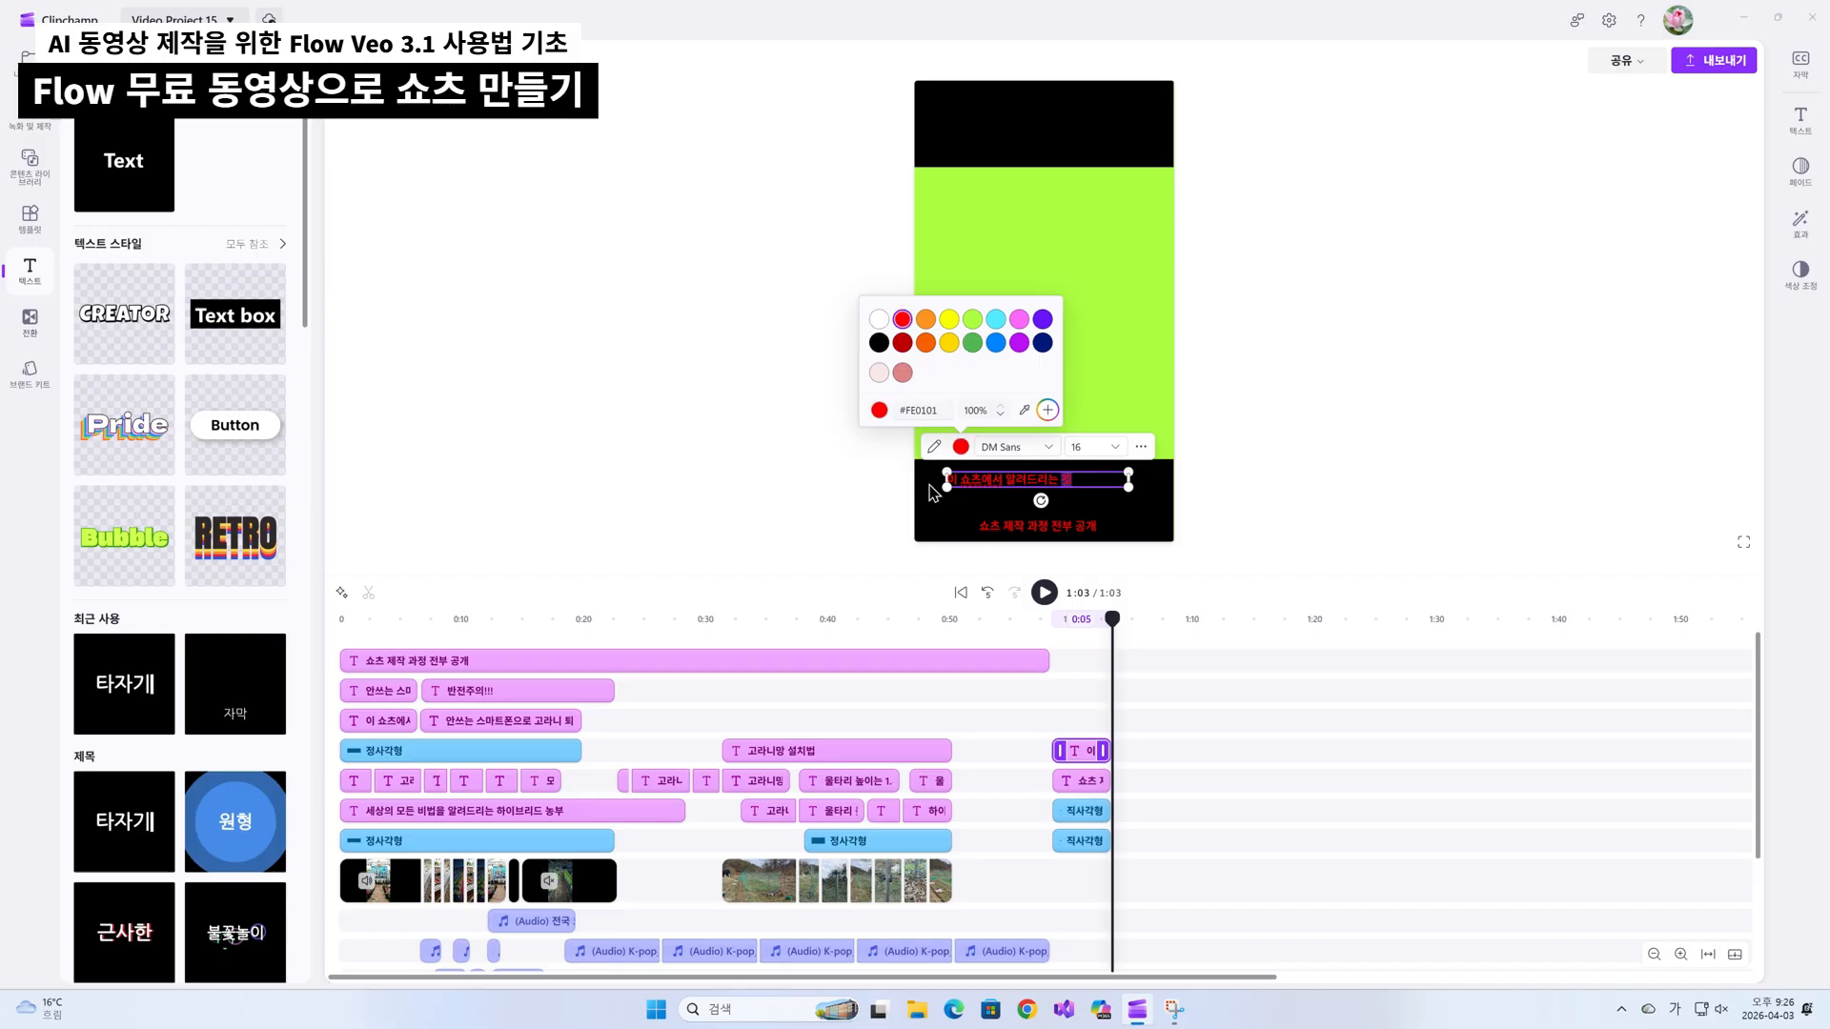
click(961, 447)
click(879, 320)
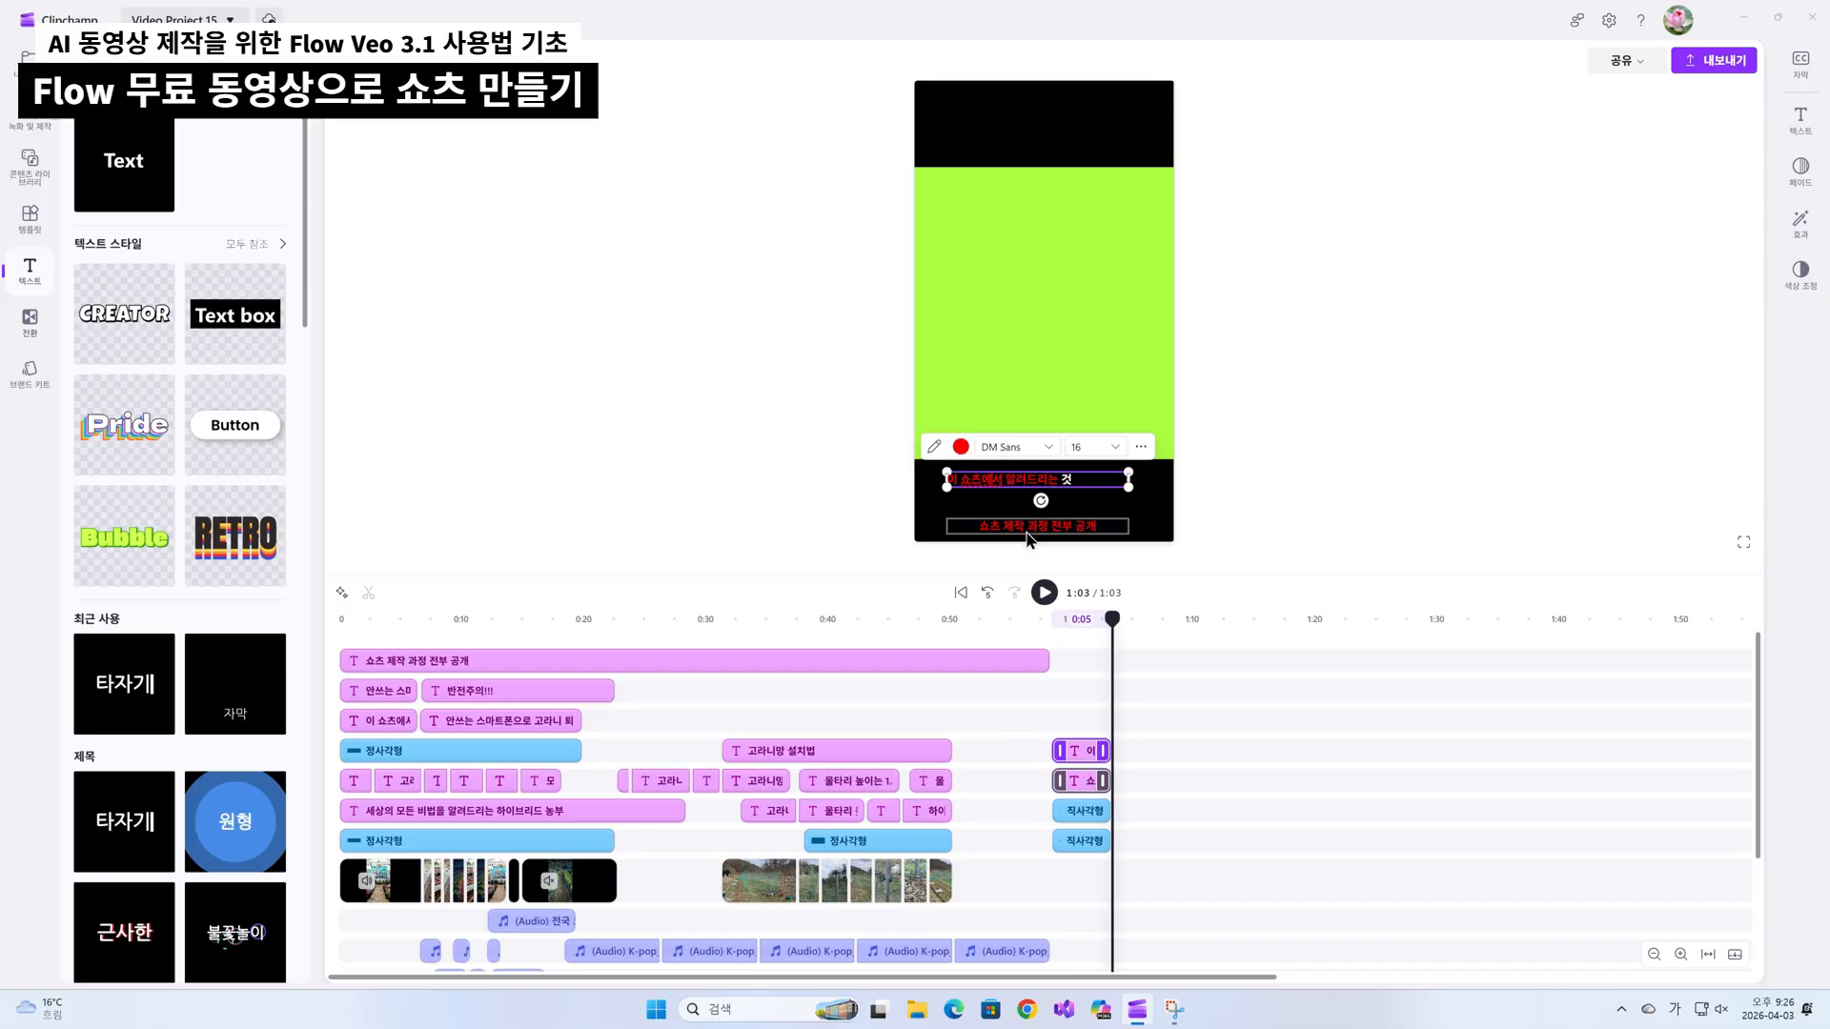
key(ctrl+a)
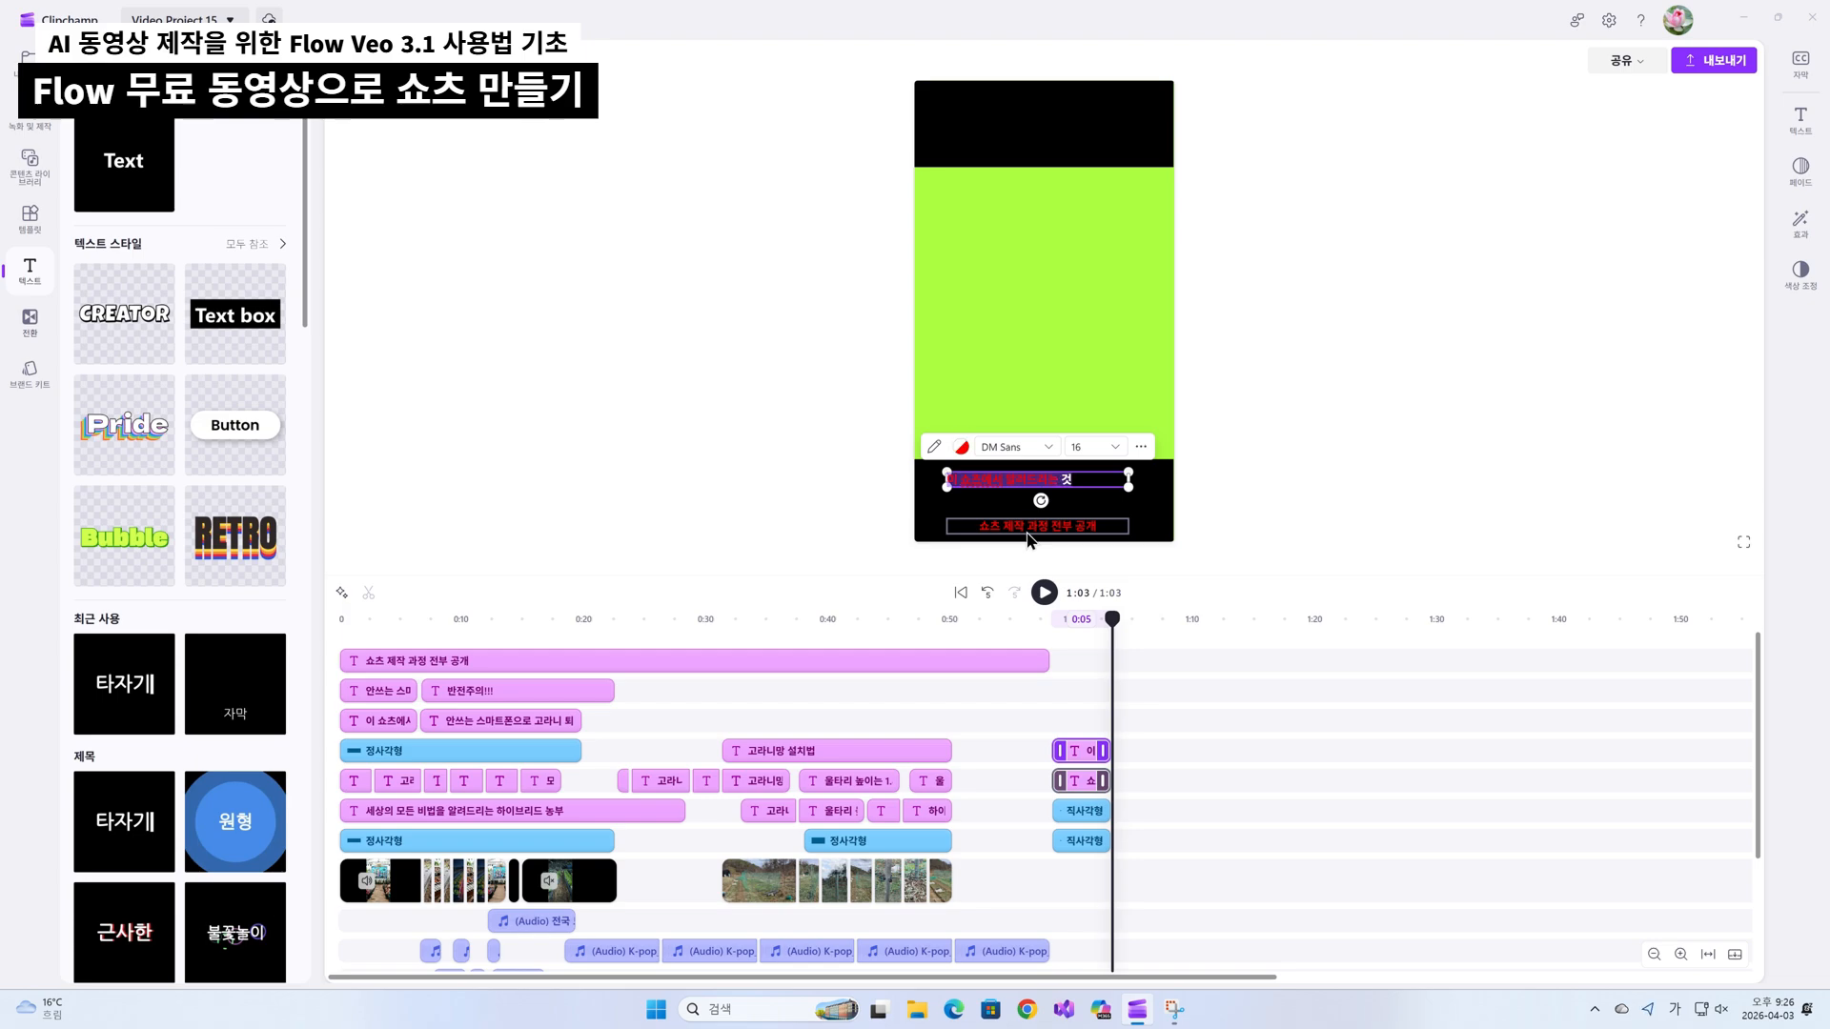
click(962, 448)
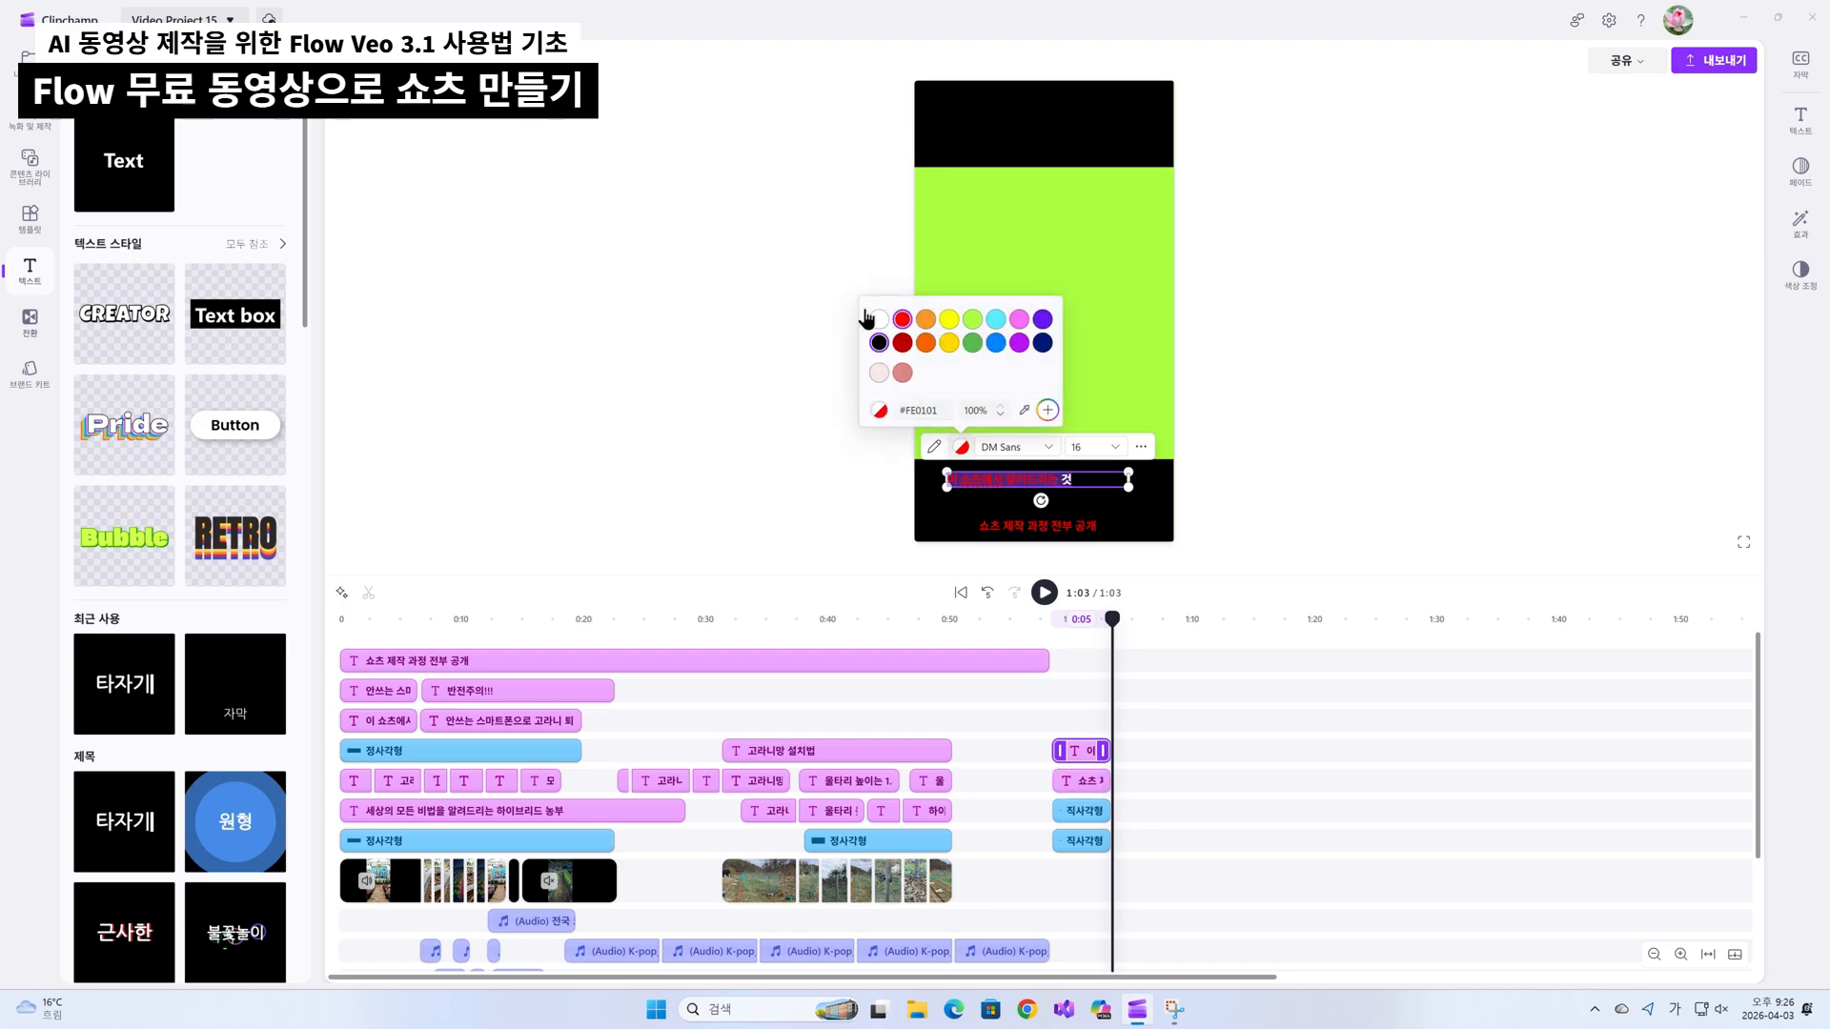
click(878, 320)
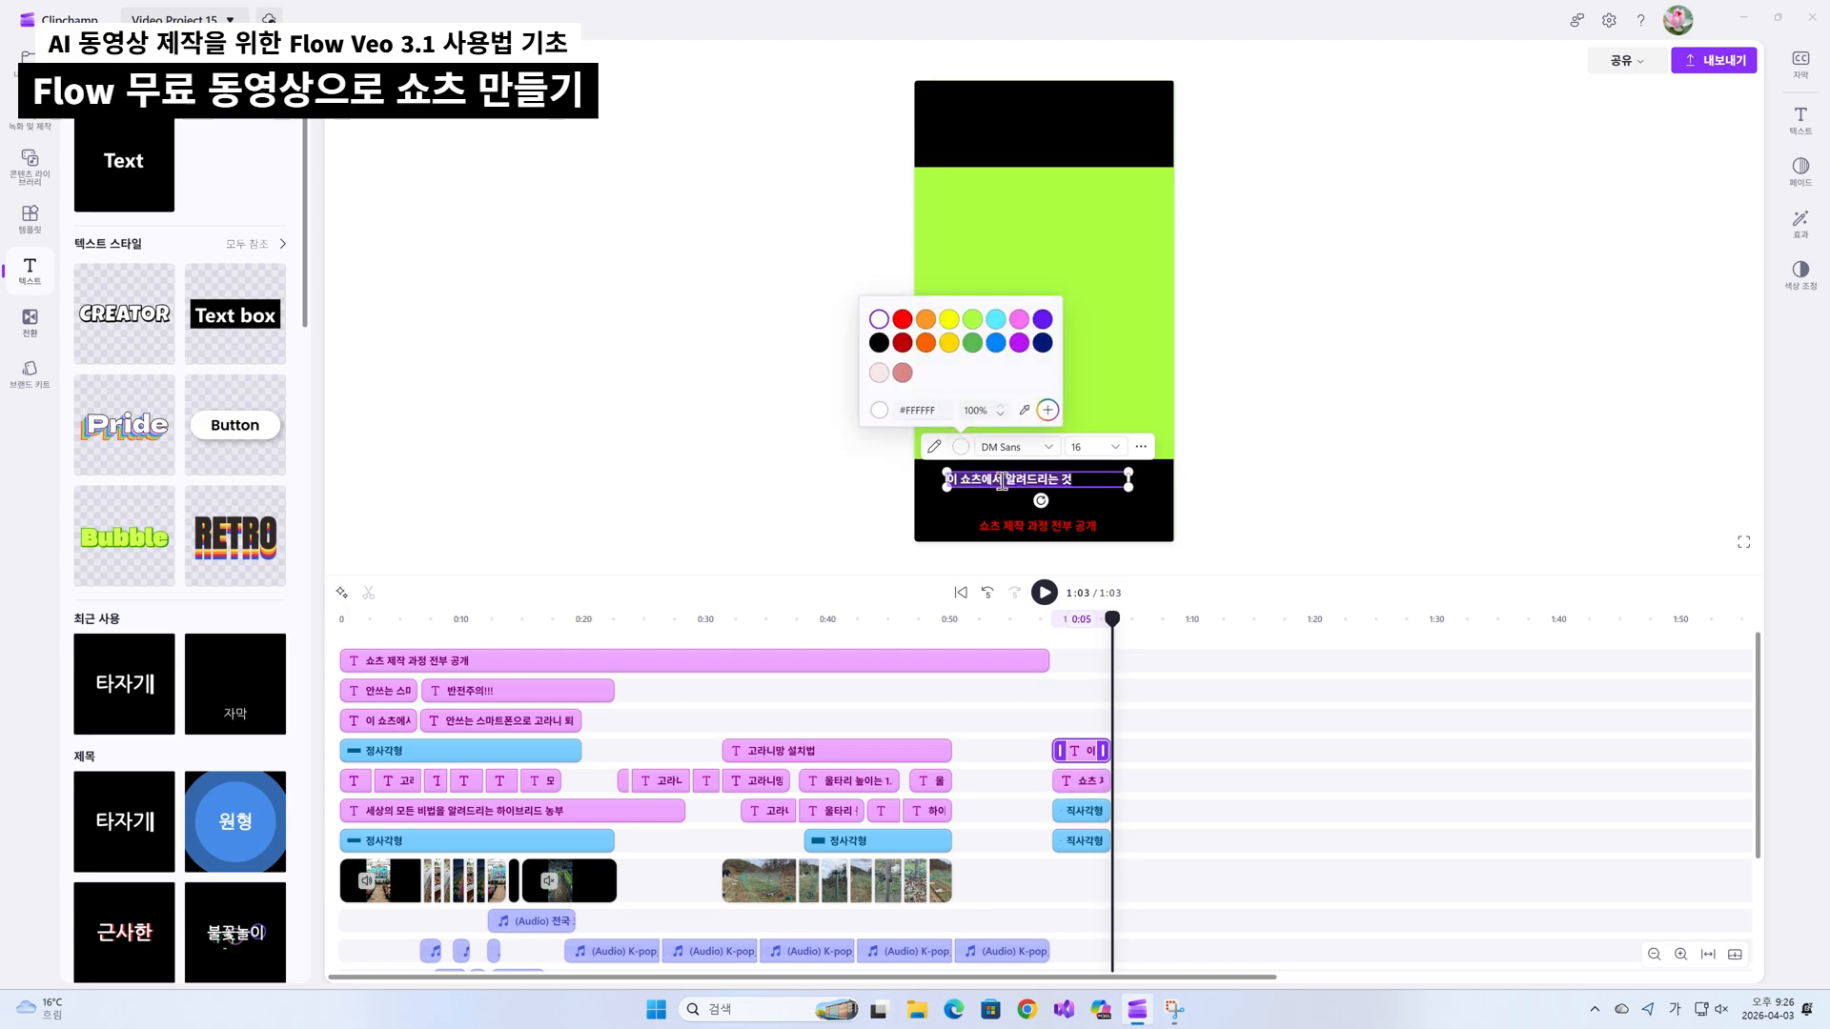
Set the font size of the white "이 쇼츠에서 알려드리는 것" text to 20.
click(1002, 483)
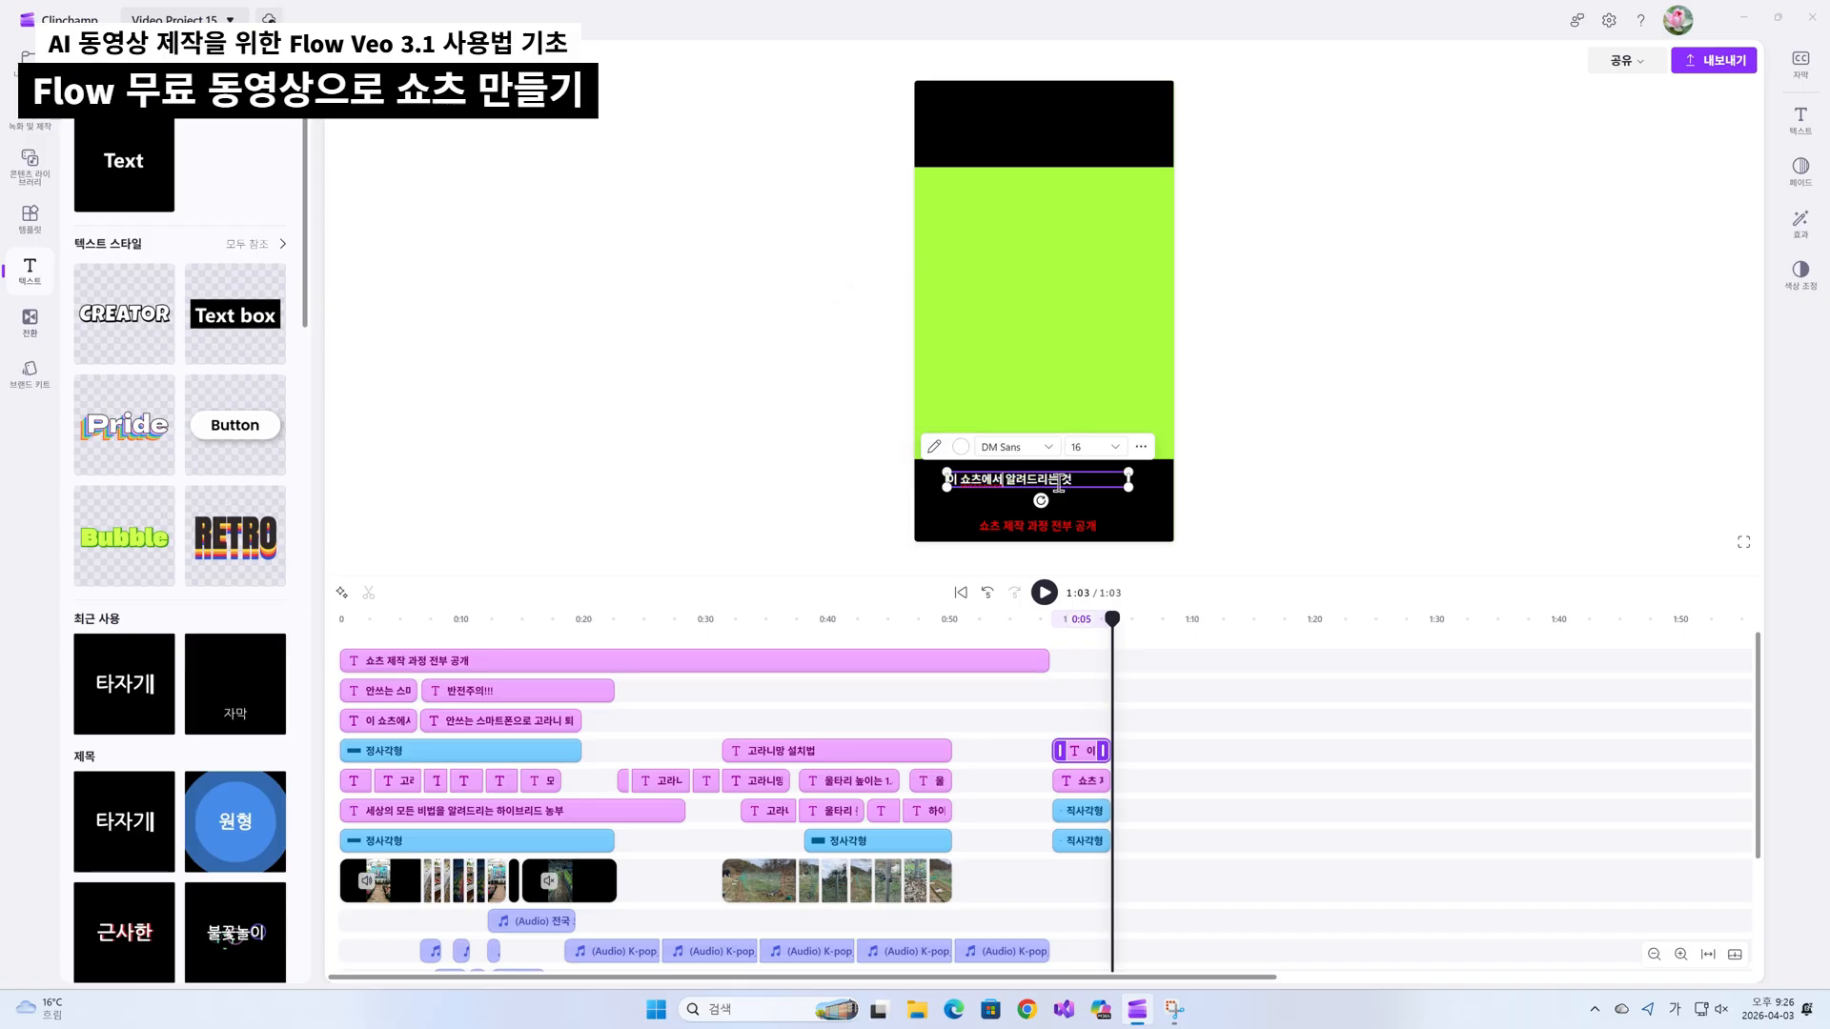
triple_click(1060, 479)
click(1115, 448)
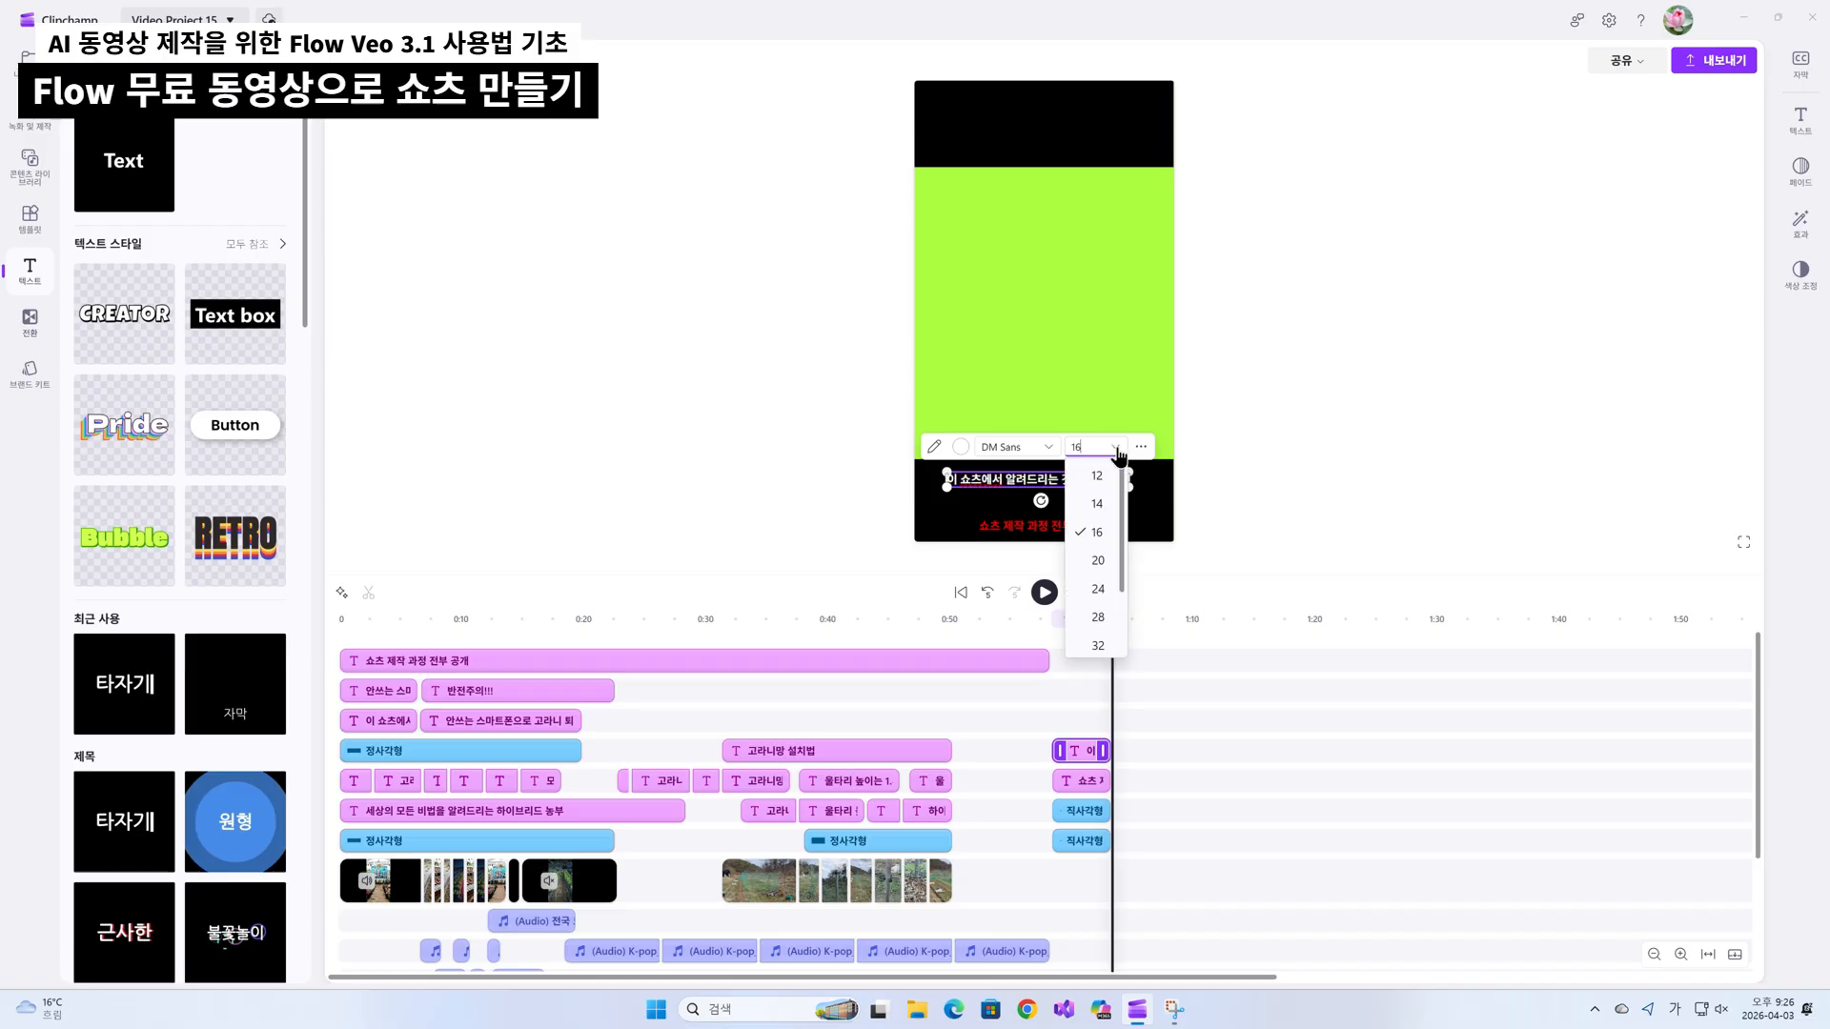
click(1098, 562)
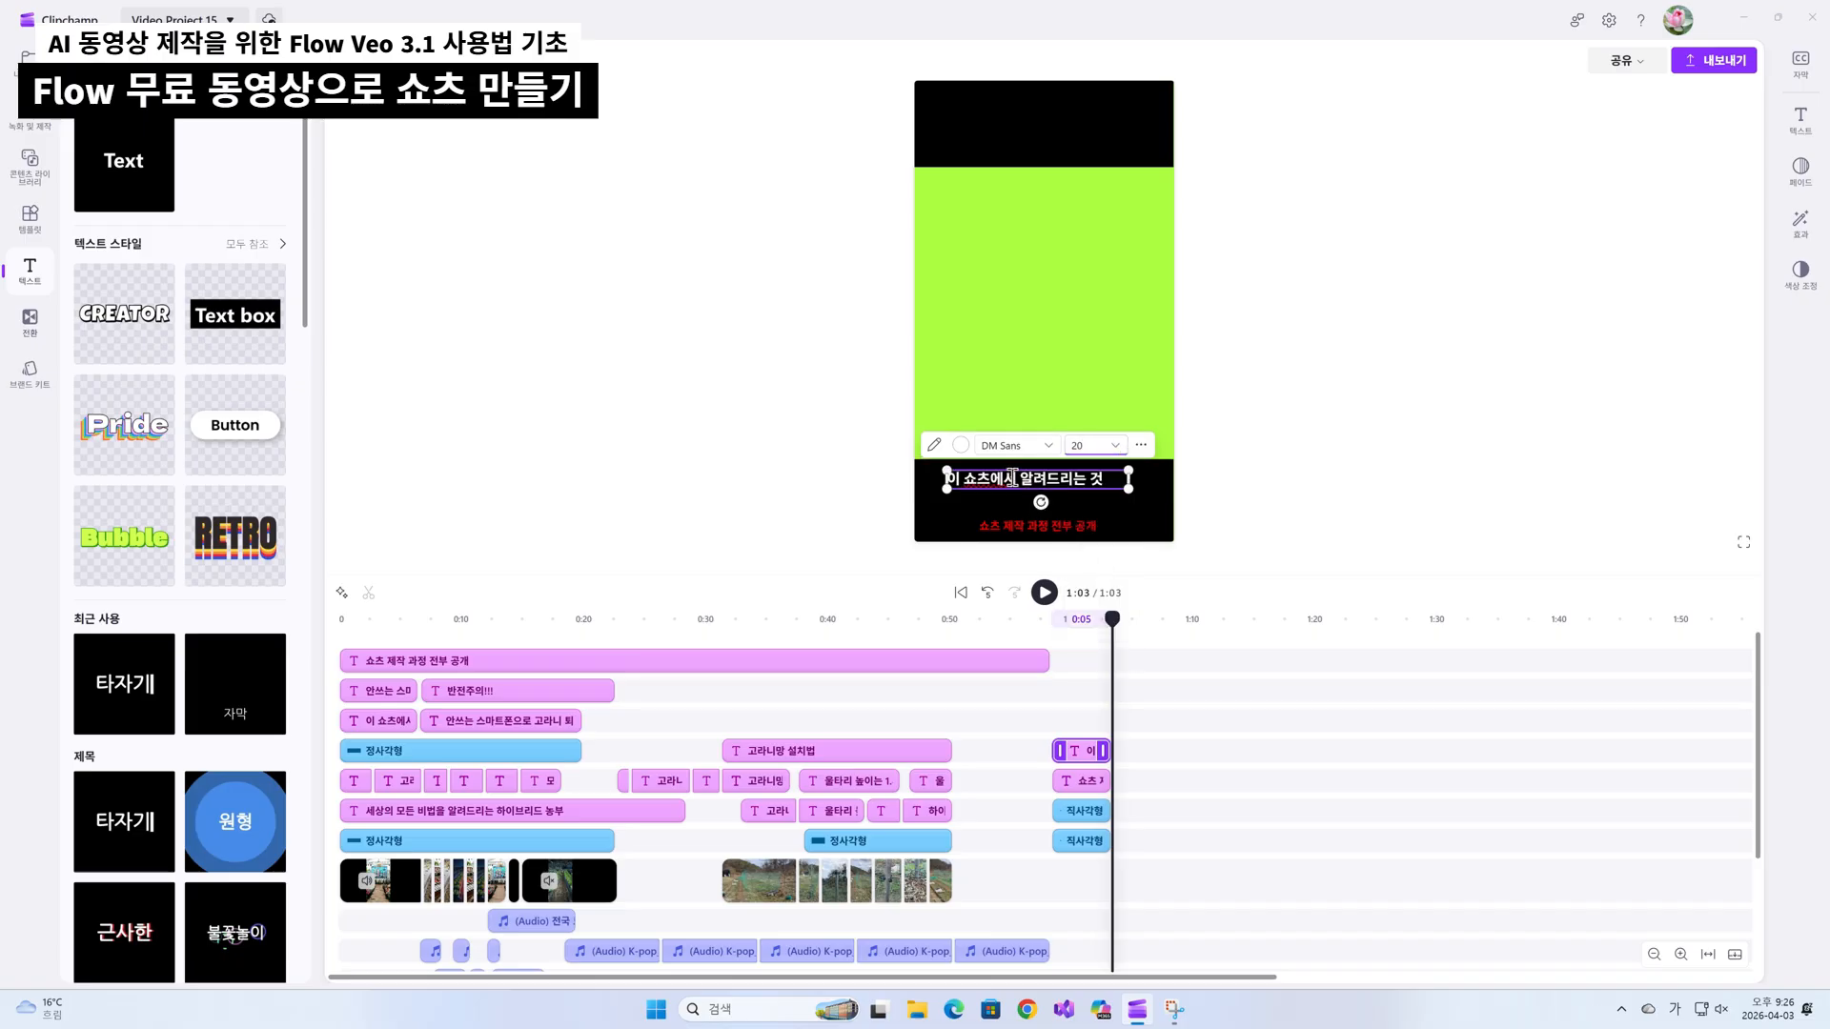
Move the white text to the upper-left corner of the bottom black bar, against the frame's left edge.
click(1108, 510)
click(1018, 485)
click(1006, 485)
drag(1007, 488, 991, 484)
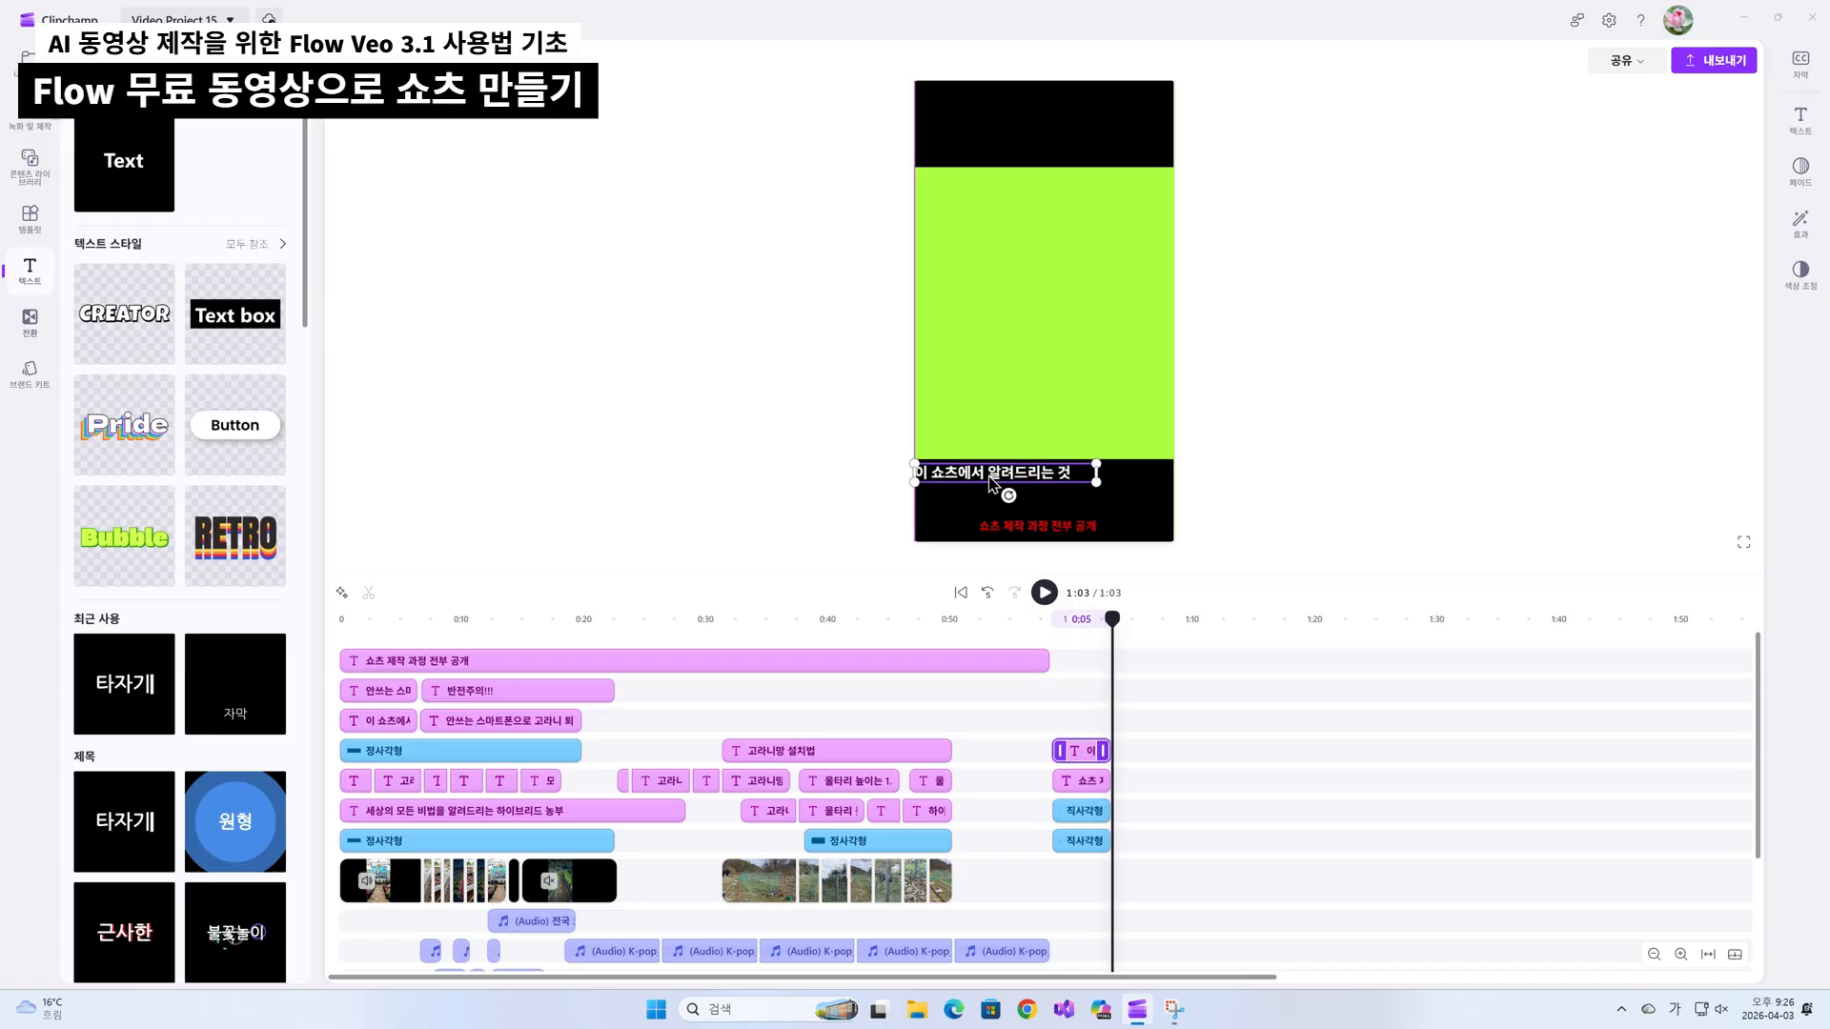
Duplicate the white "이 쇼츠에서 알려드리는 것" text clip and align the copy on the track directly above the original.
click(1095, 502)
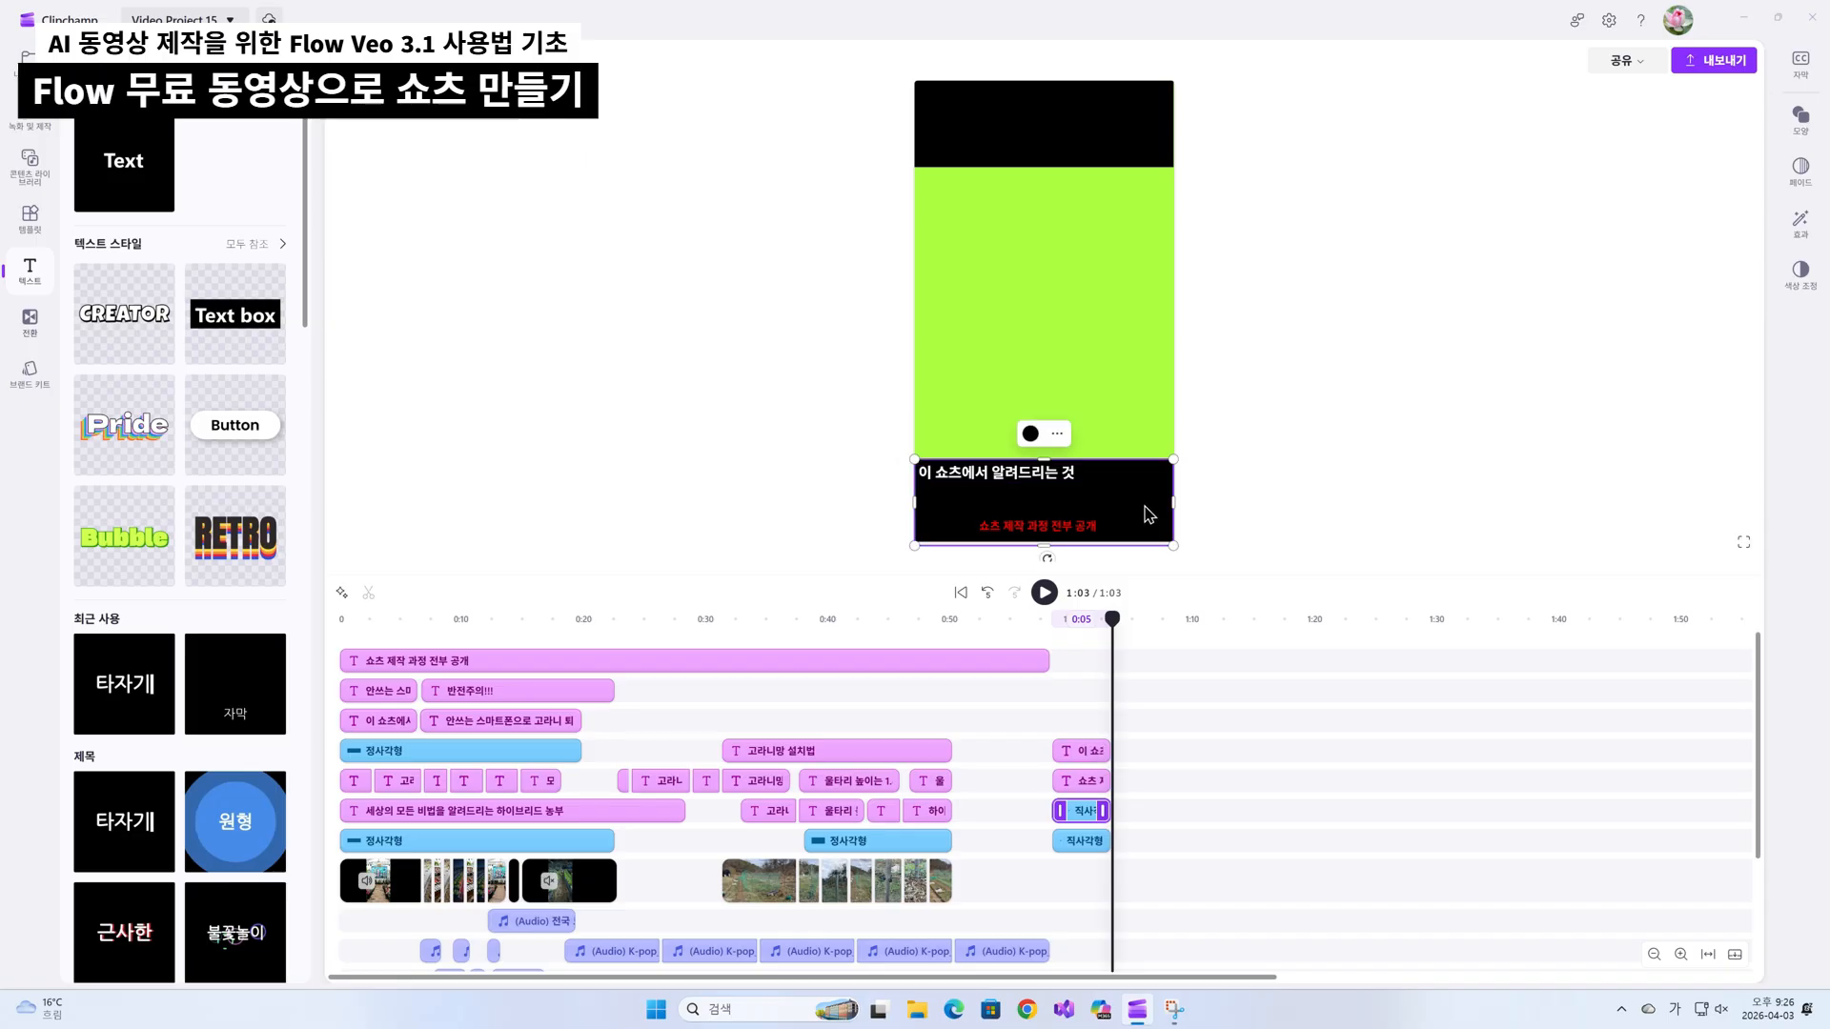
click(1013, 476)
double_click(1013, 472)
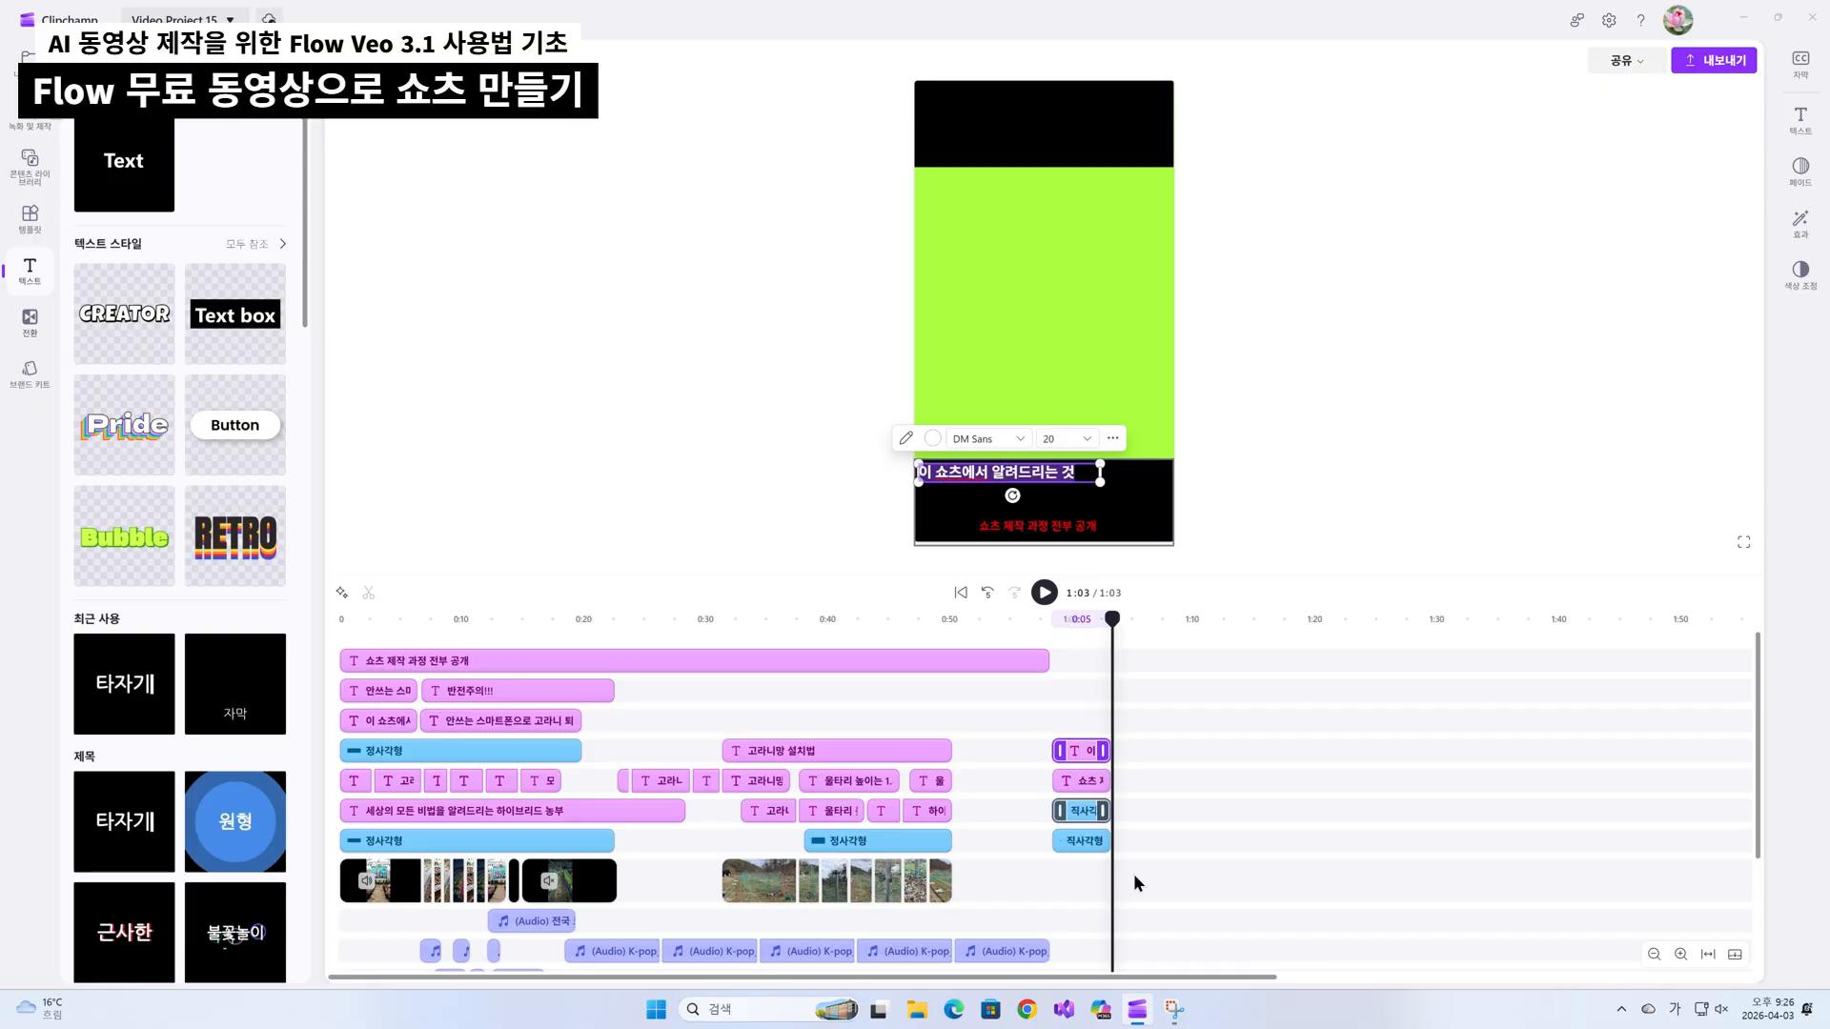
right_click(1080, 753)
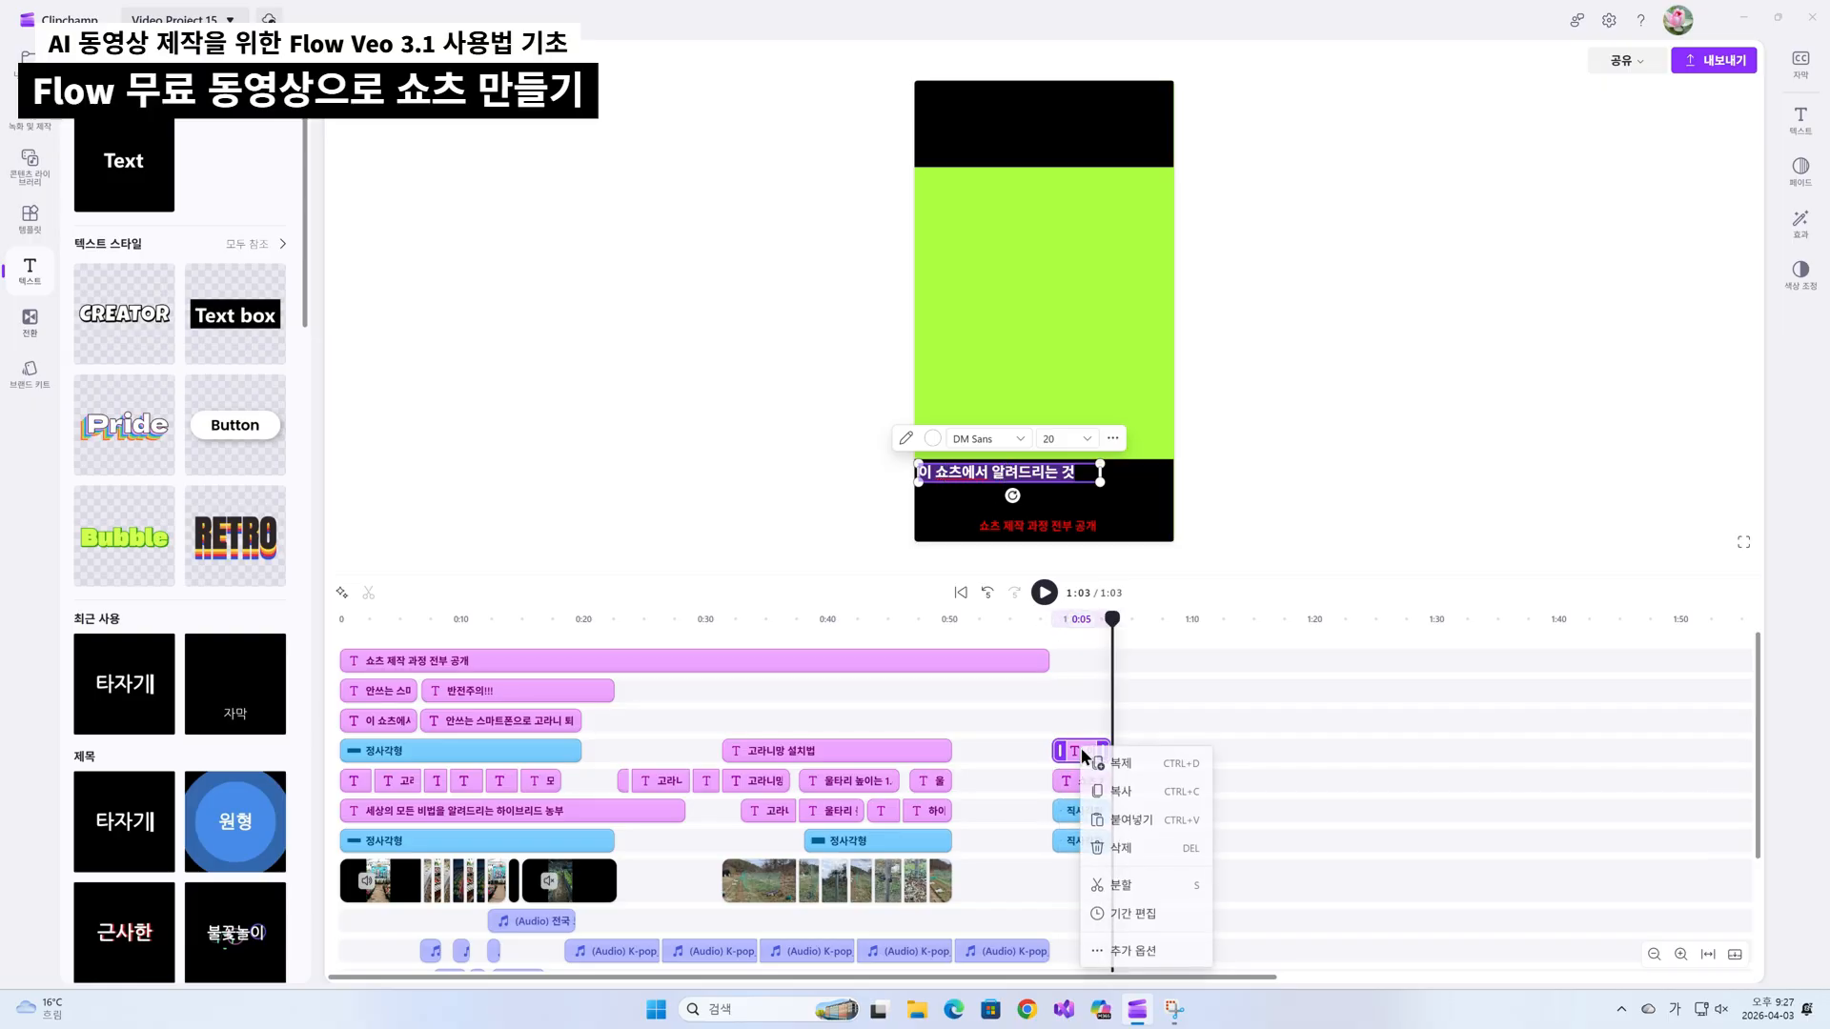
click(1129, 791)
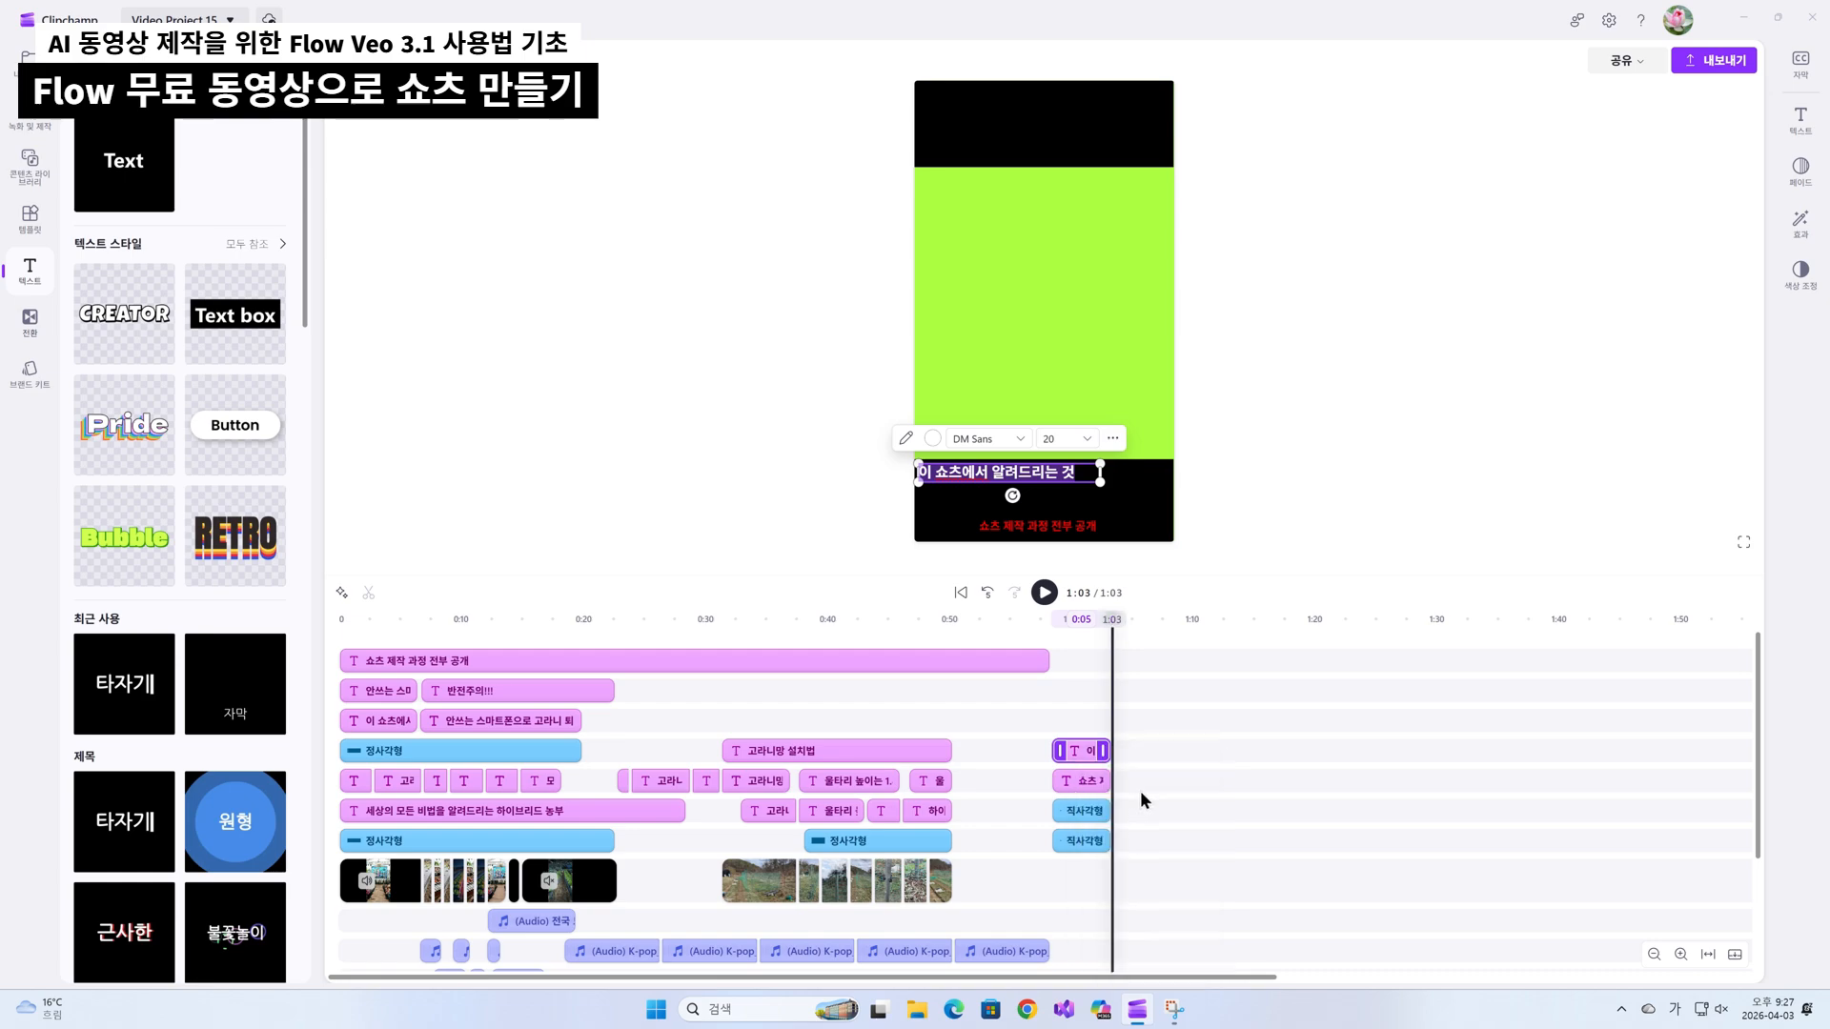
click(1072, 714)
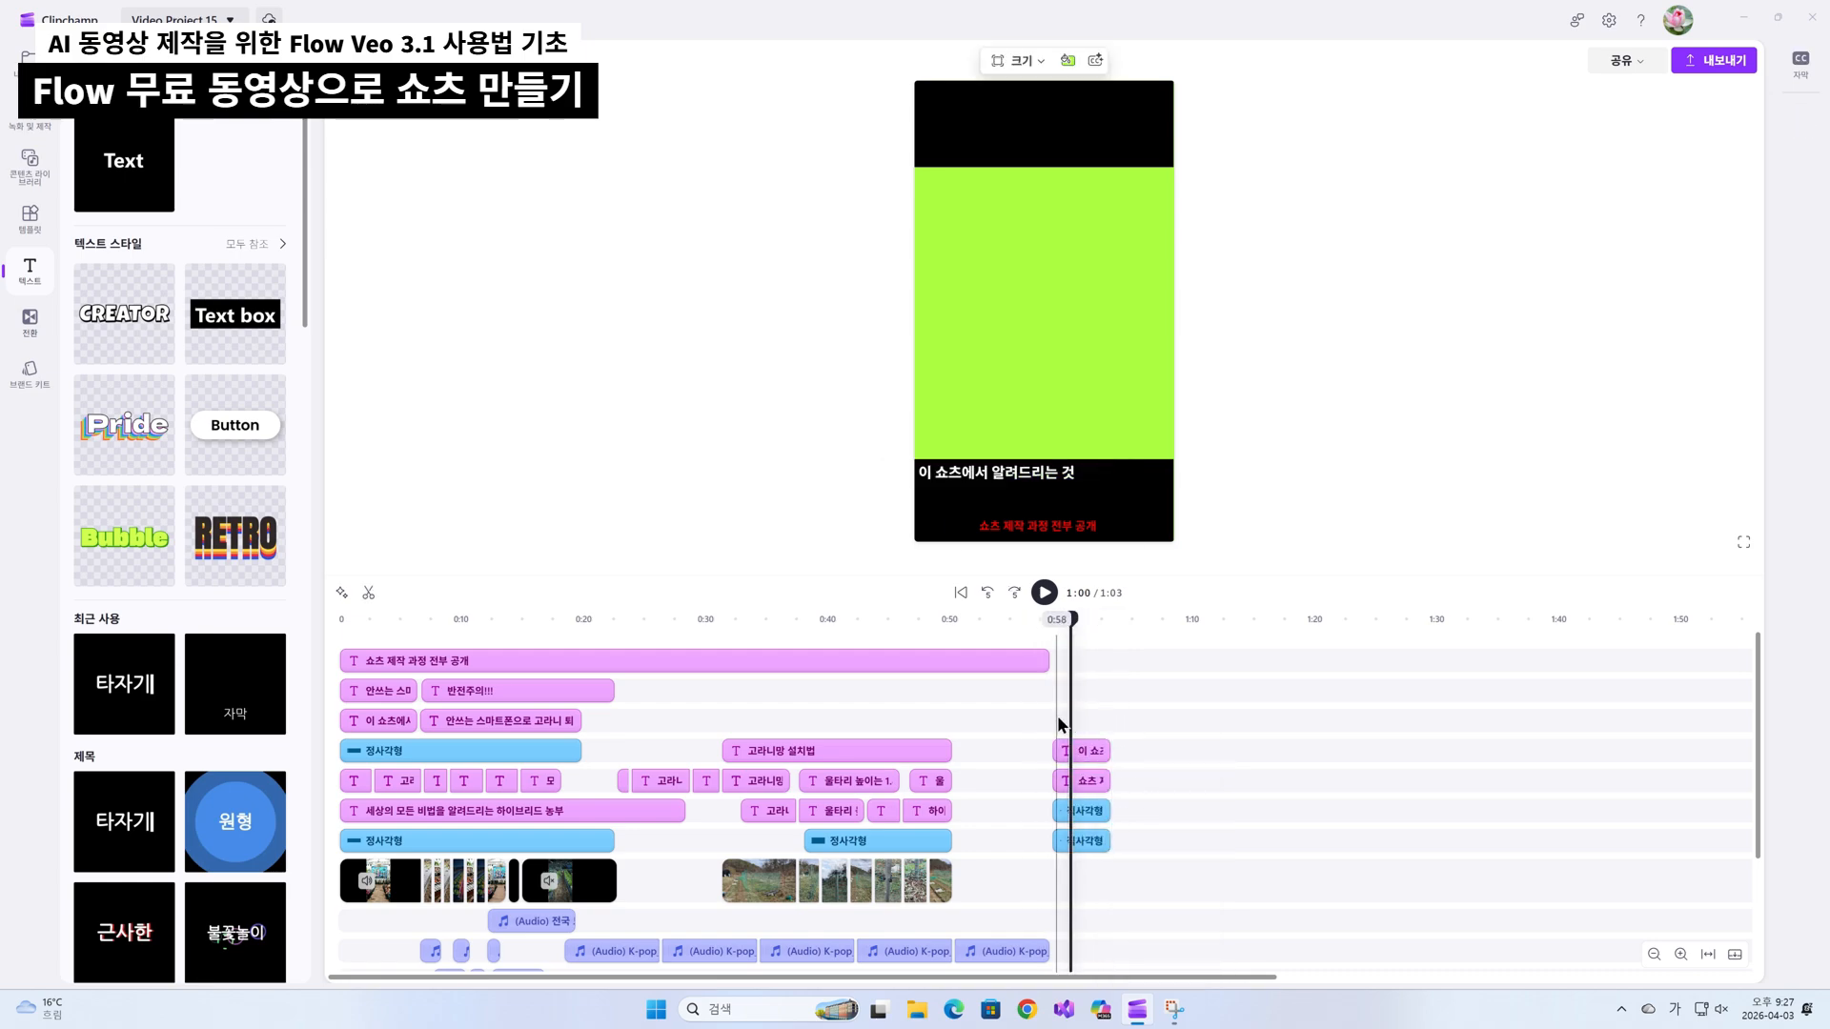
right_click(1058, 718)
click(1108, 734)
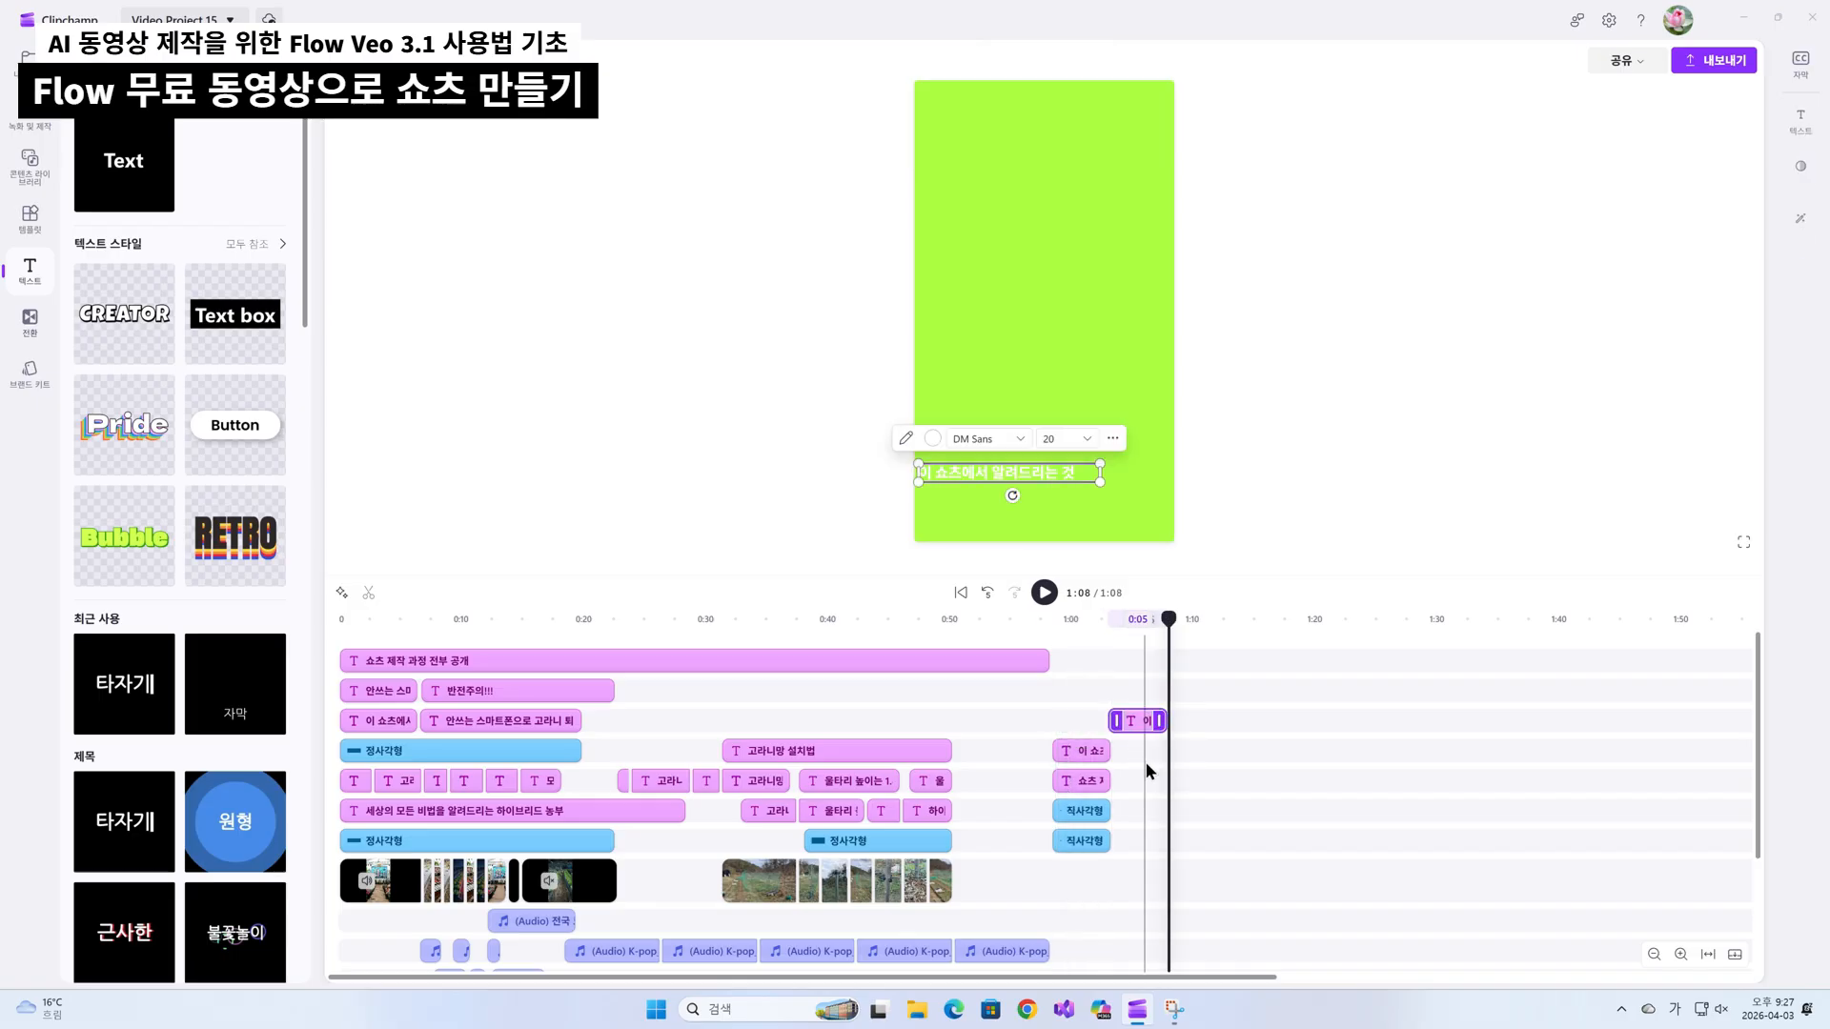
drag(1121, 723, 1073, 721)
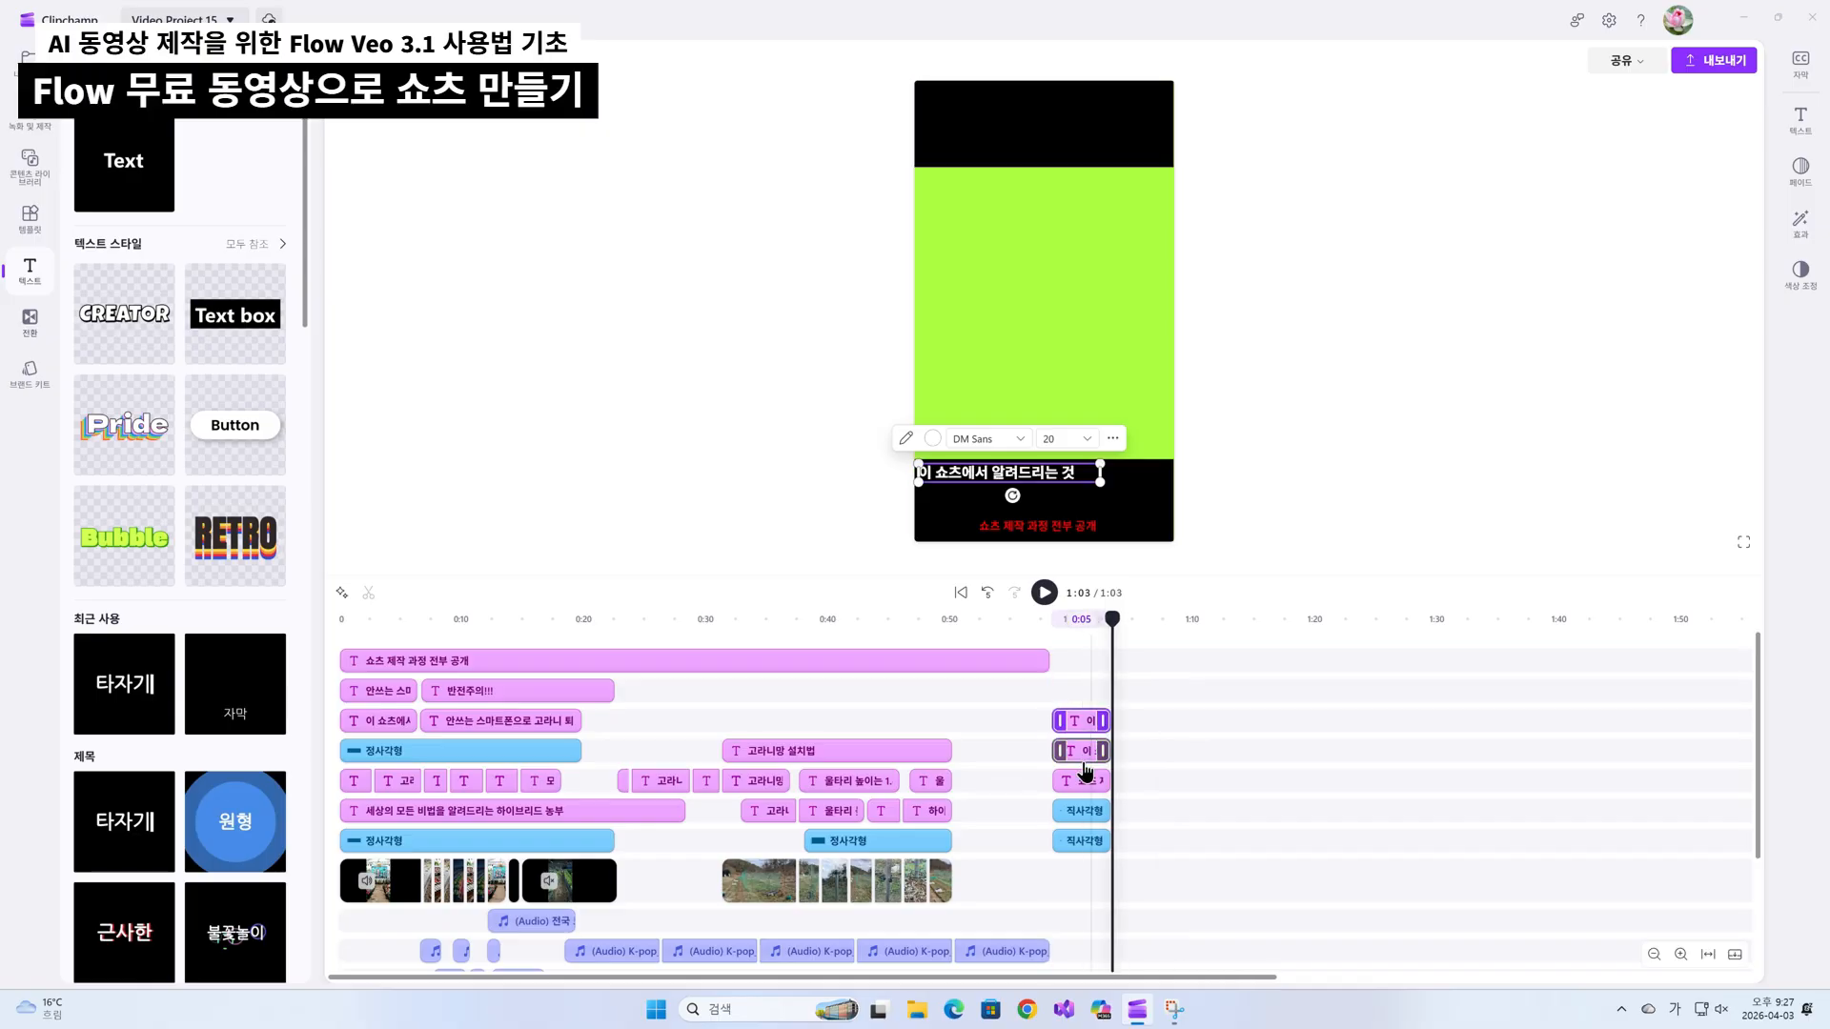
Move the copied "이 쇼츠에서 알려드리는 것" text directly beneath the original line in the bottom black bar.
click(1075, 686)
click(1082, 720)
drag(997, 483, 1001, 502)
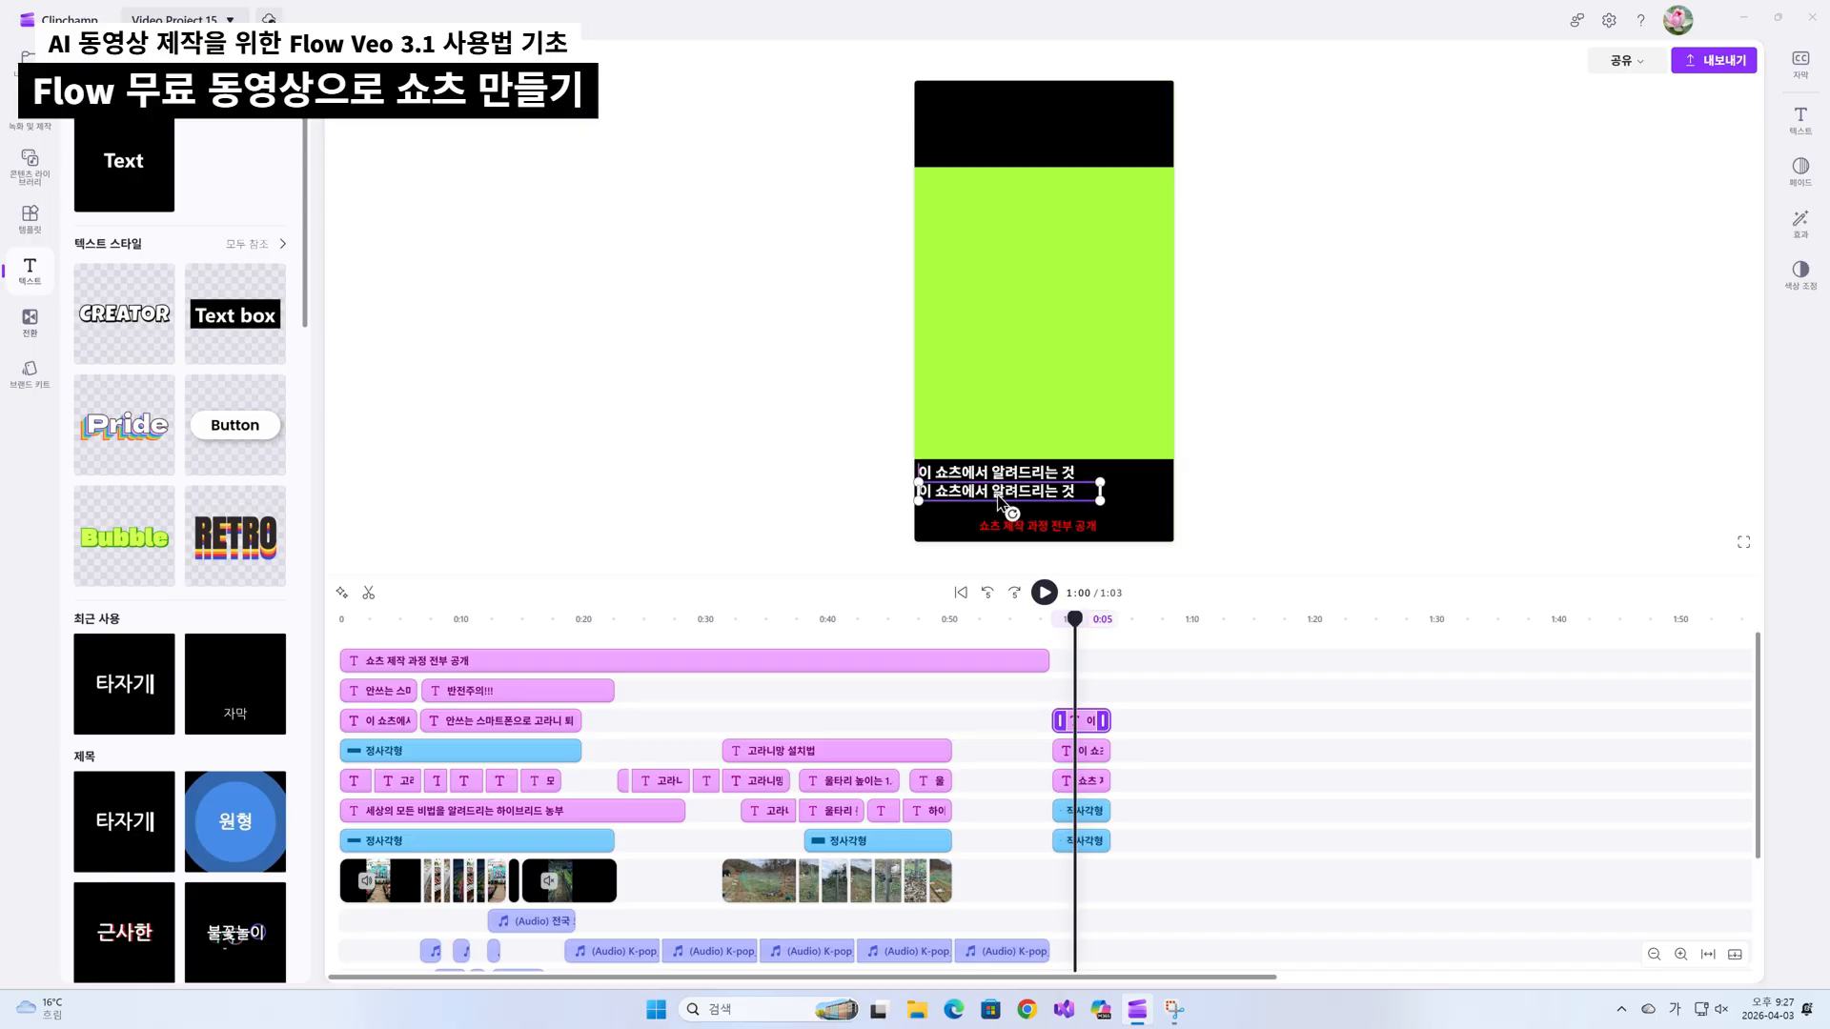
Set the font size of the copied text line to 12.
double_click(999, 503)
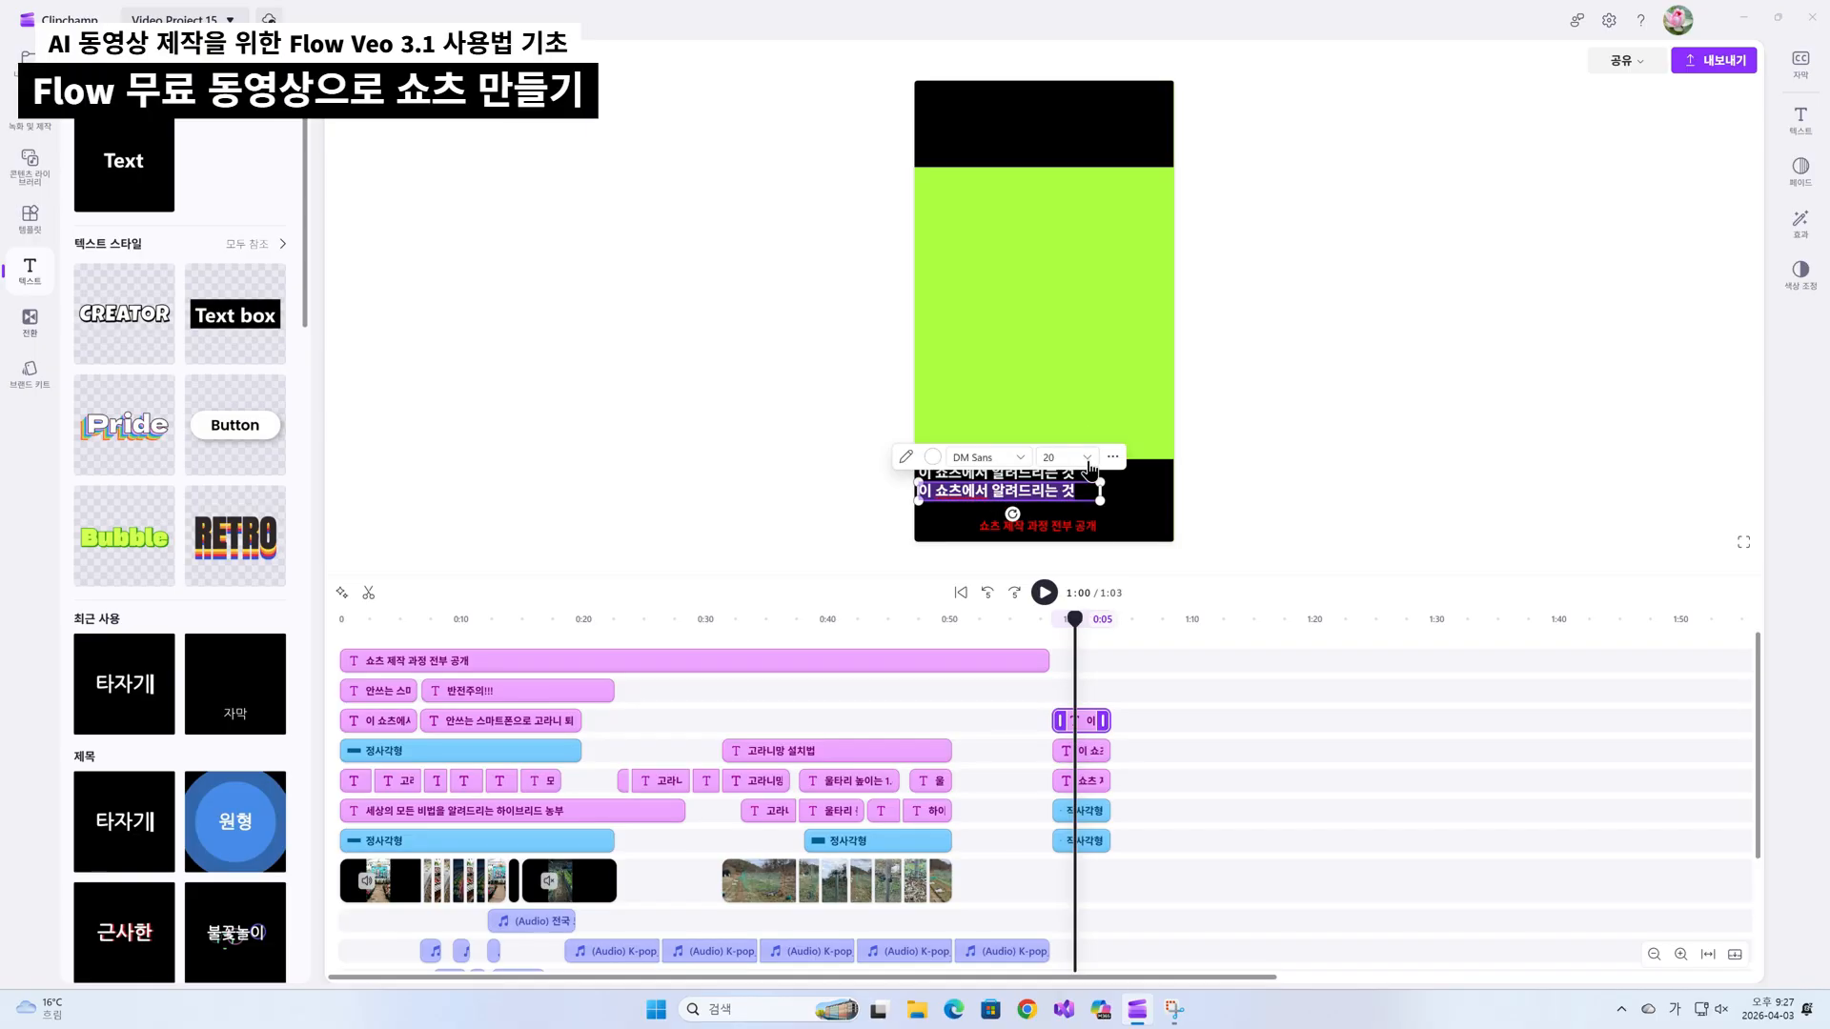
click(1085, 458)
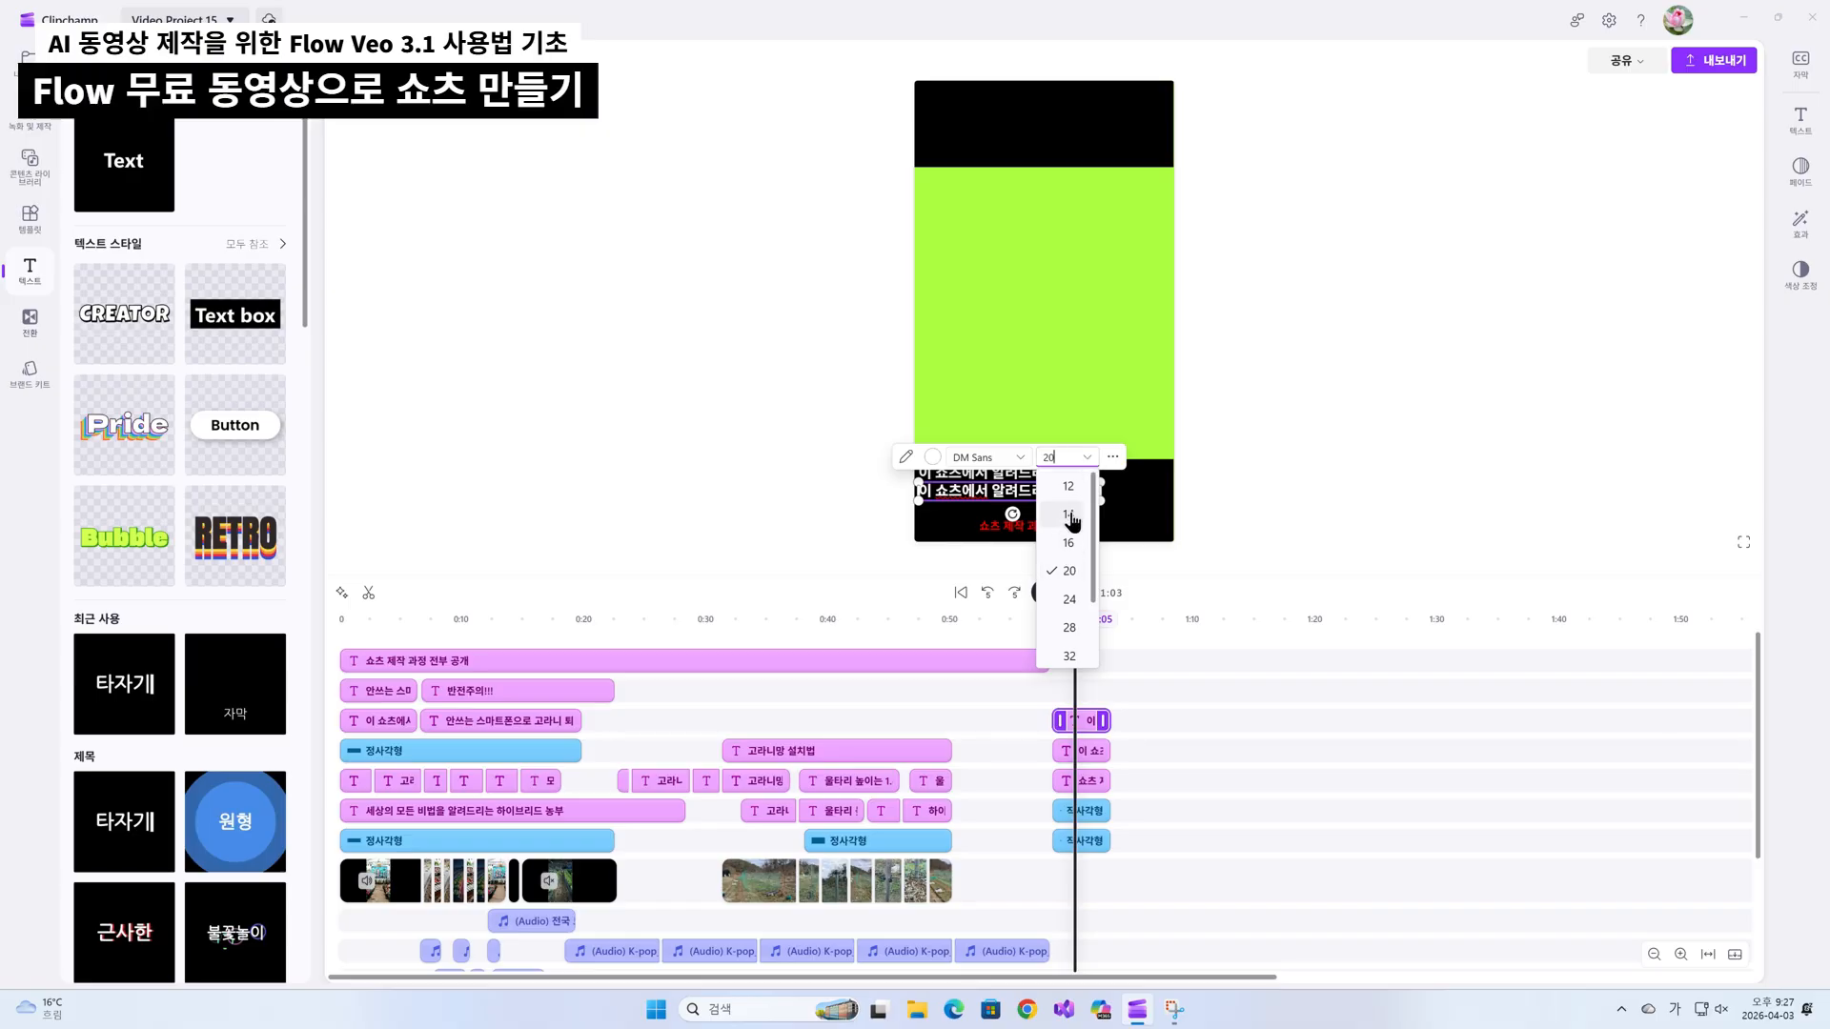
click(1069, 486)
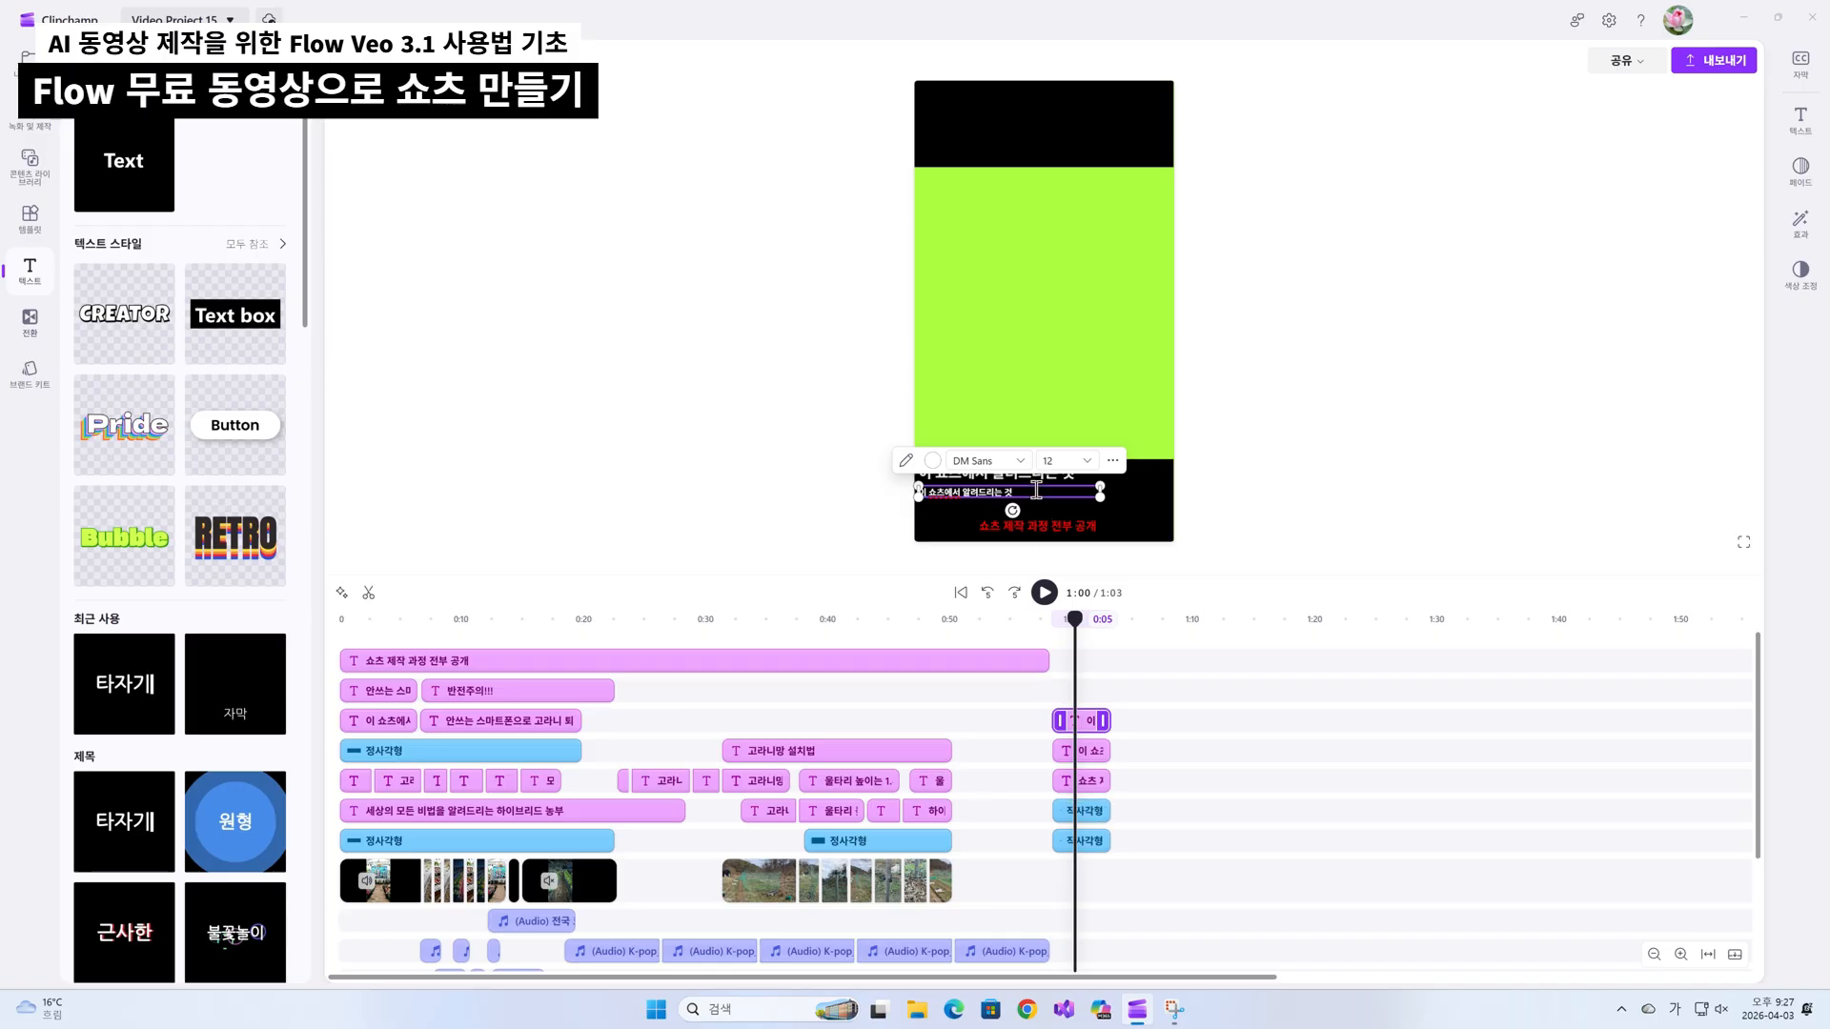
click(1289, 492)
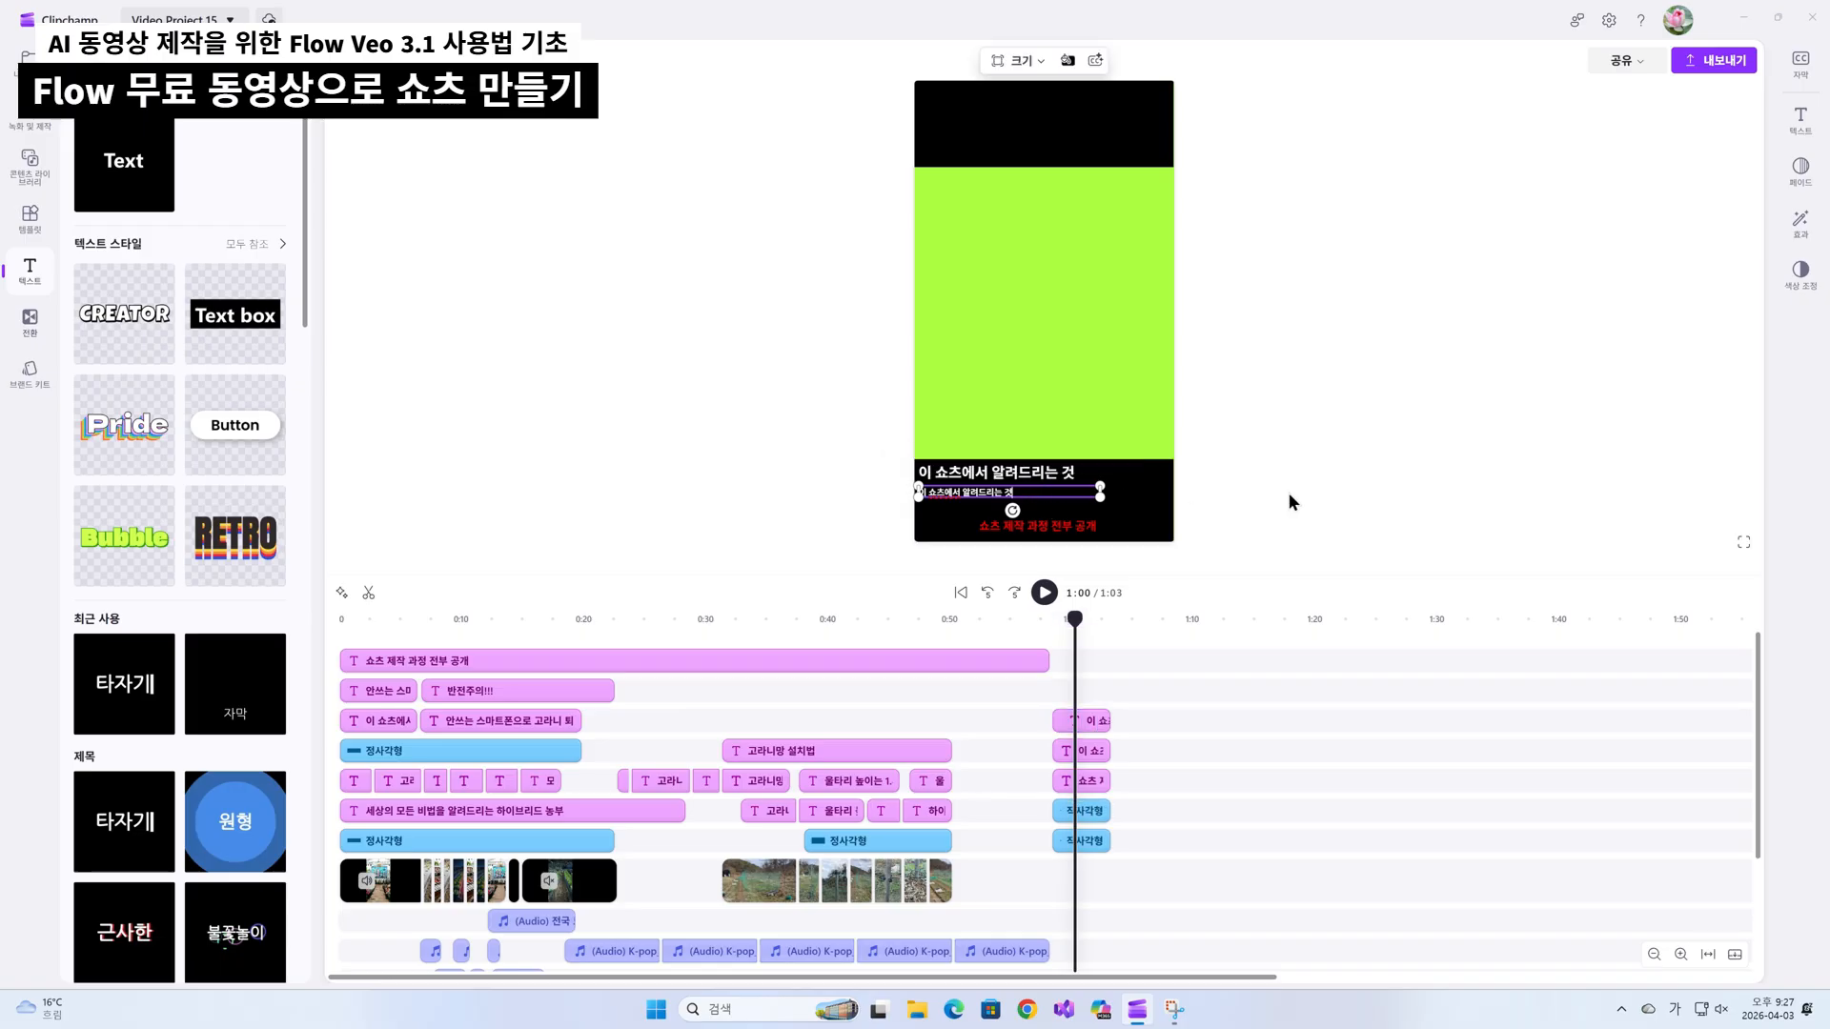
Replace the copied line's text with "안 쓰는 스마트폰으로 고라니 퇴치법".
click(951, 498)
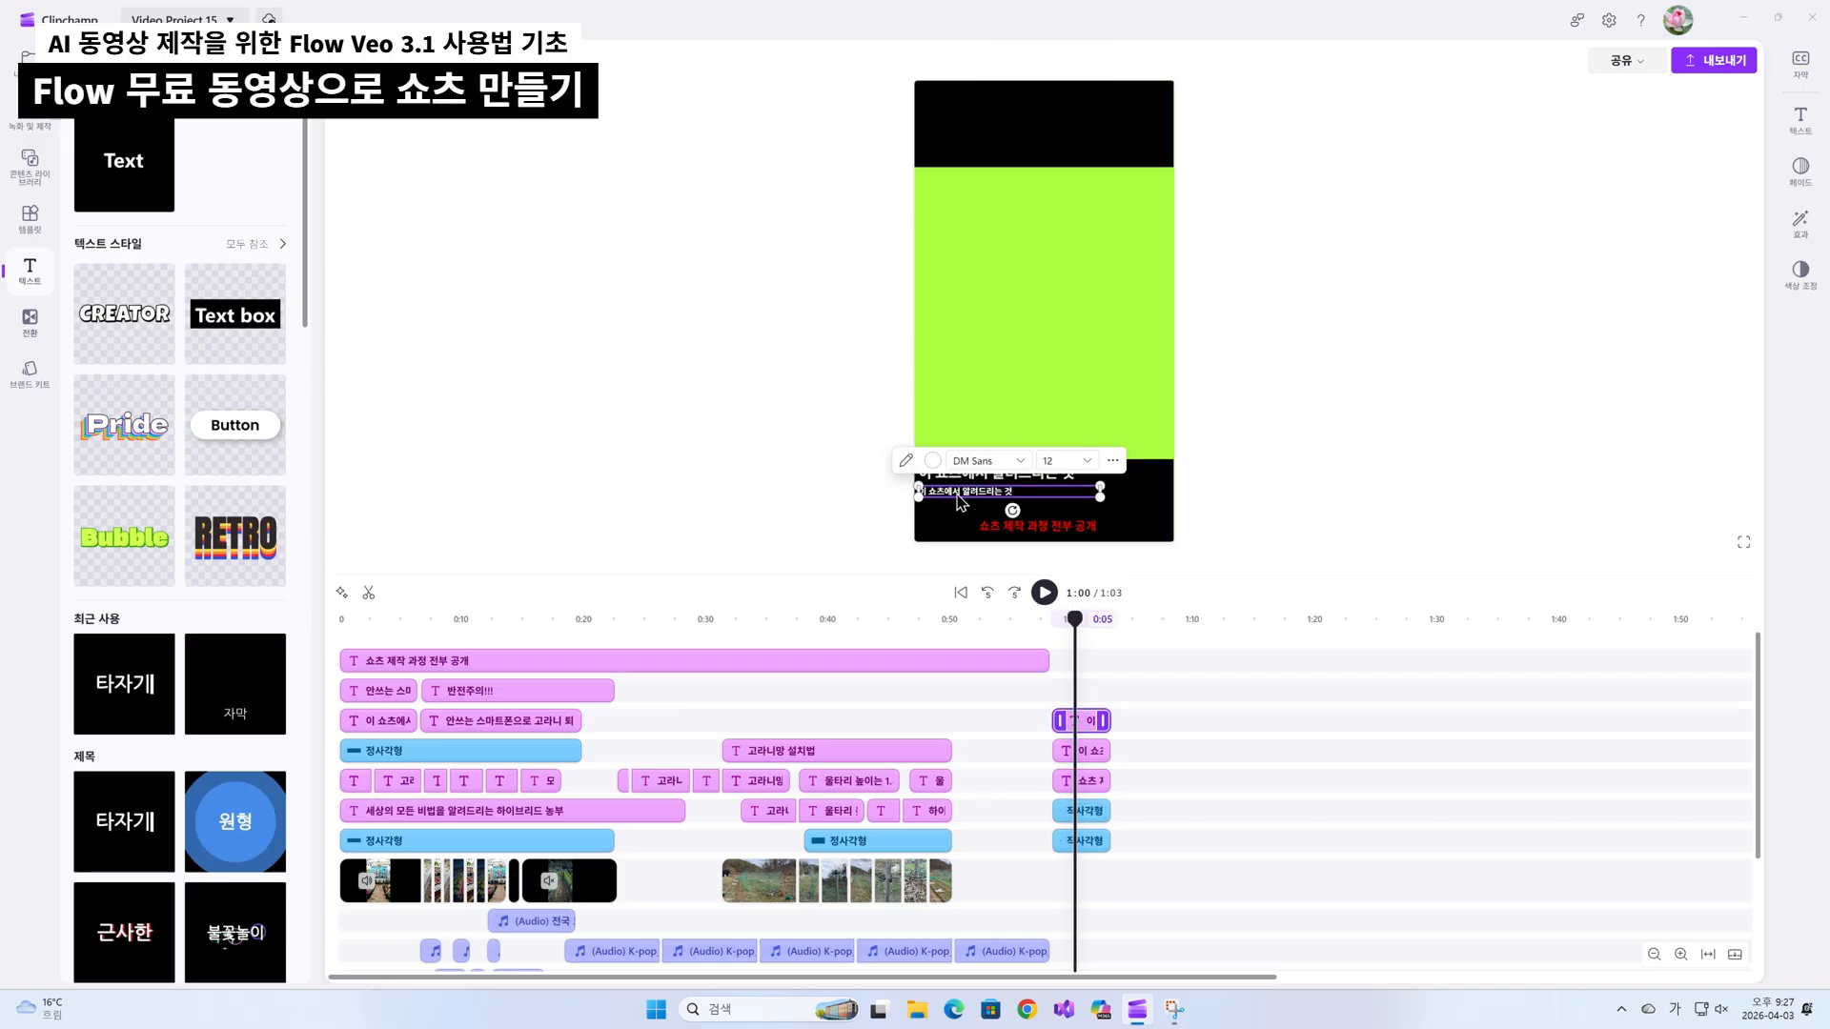
click(955, 493)
key(BackSpace)
text(안 쓰는 쇼)
text(마트 폰으로)
key(Left)
key(Left)
key(Left)
key(BackSpace)
text(고라니 퇴치법)
Set the font size of the "스마트폰으로 고라니 퇴치법" line to 14.
click(1457, 475)
click(991, 512)
click(996, 495)
click(1089, 462)
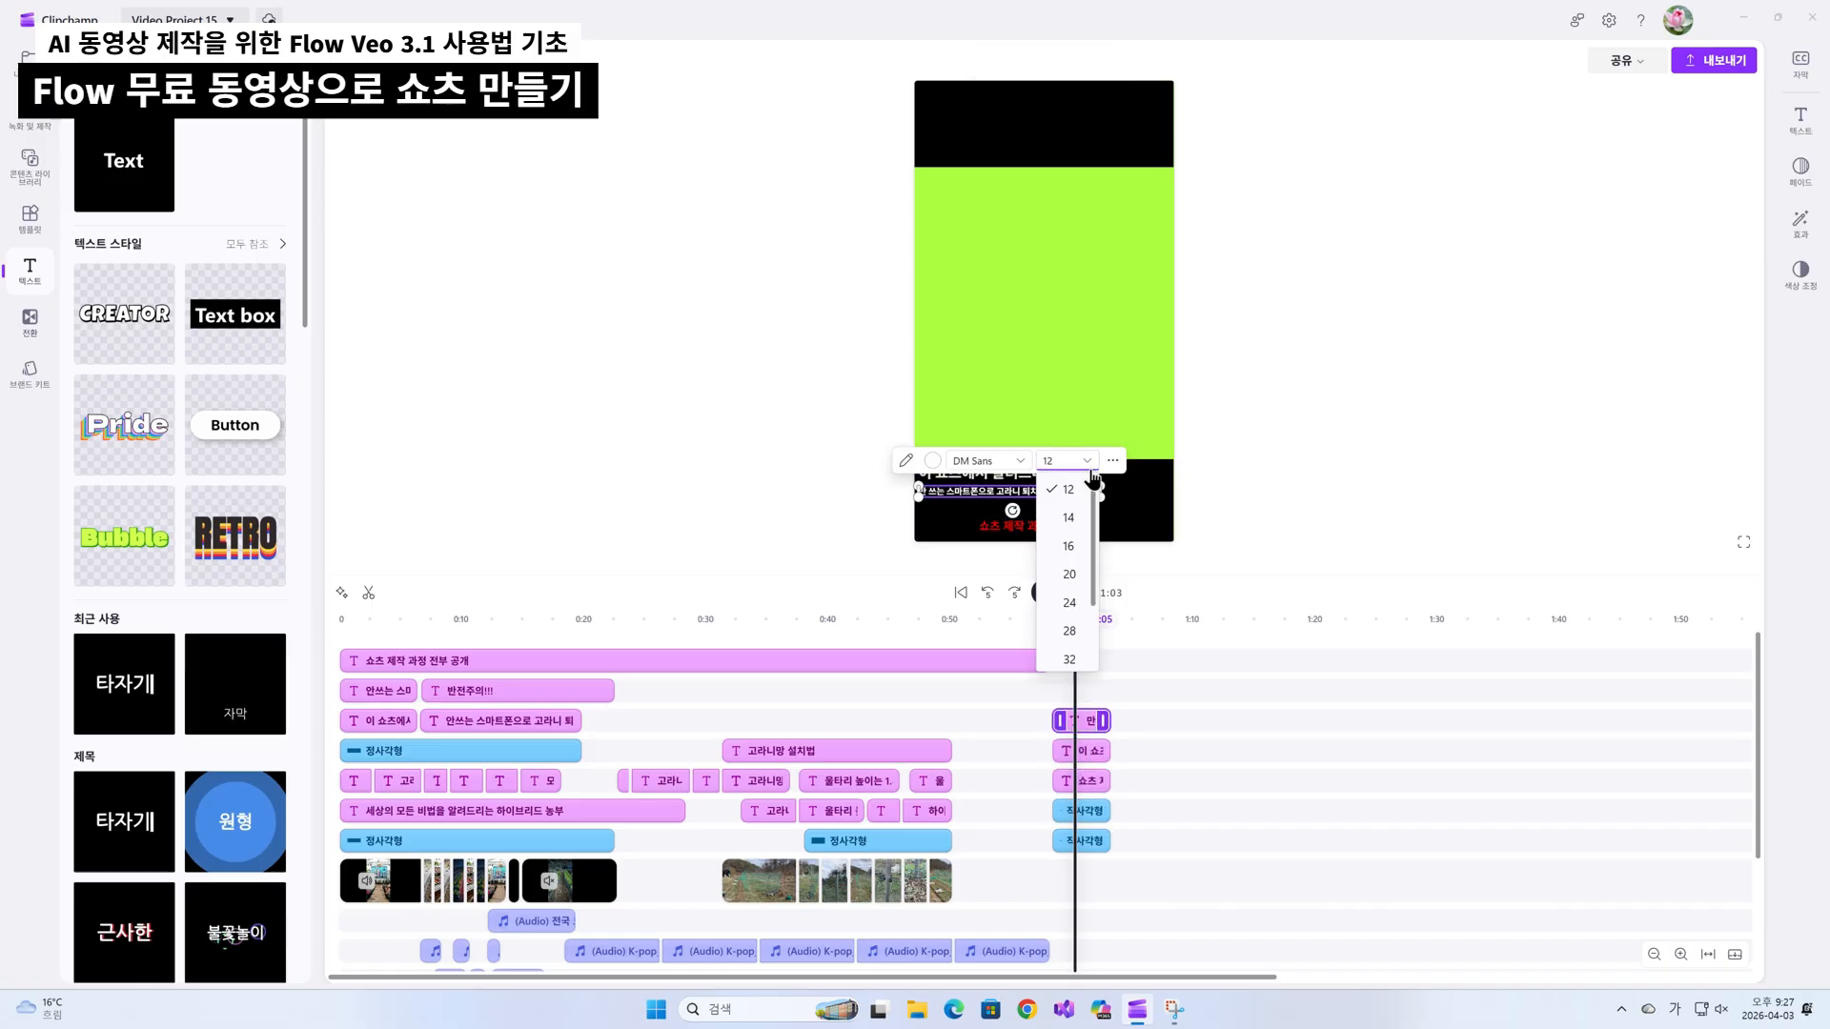
click(1069, 518)
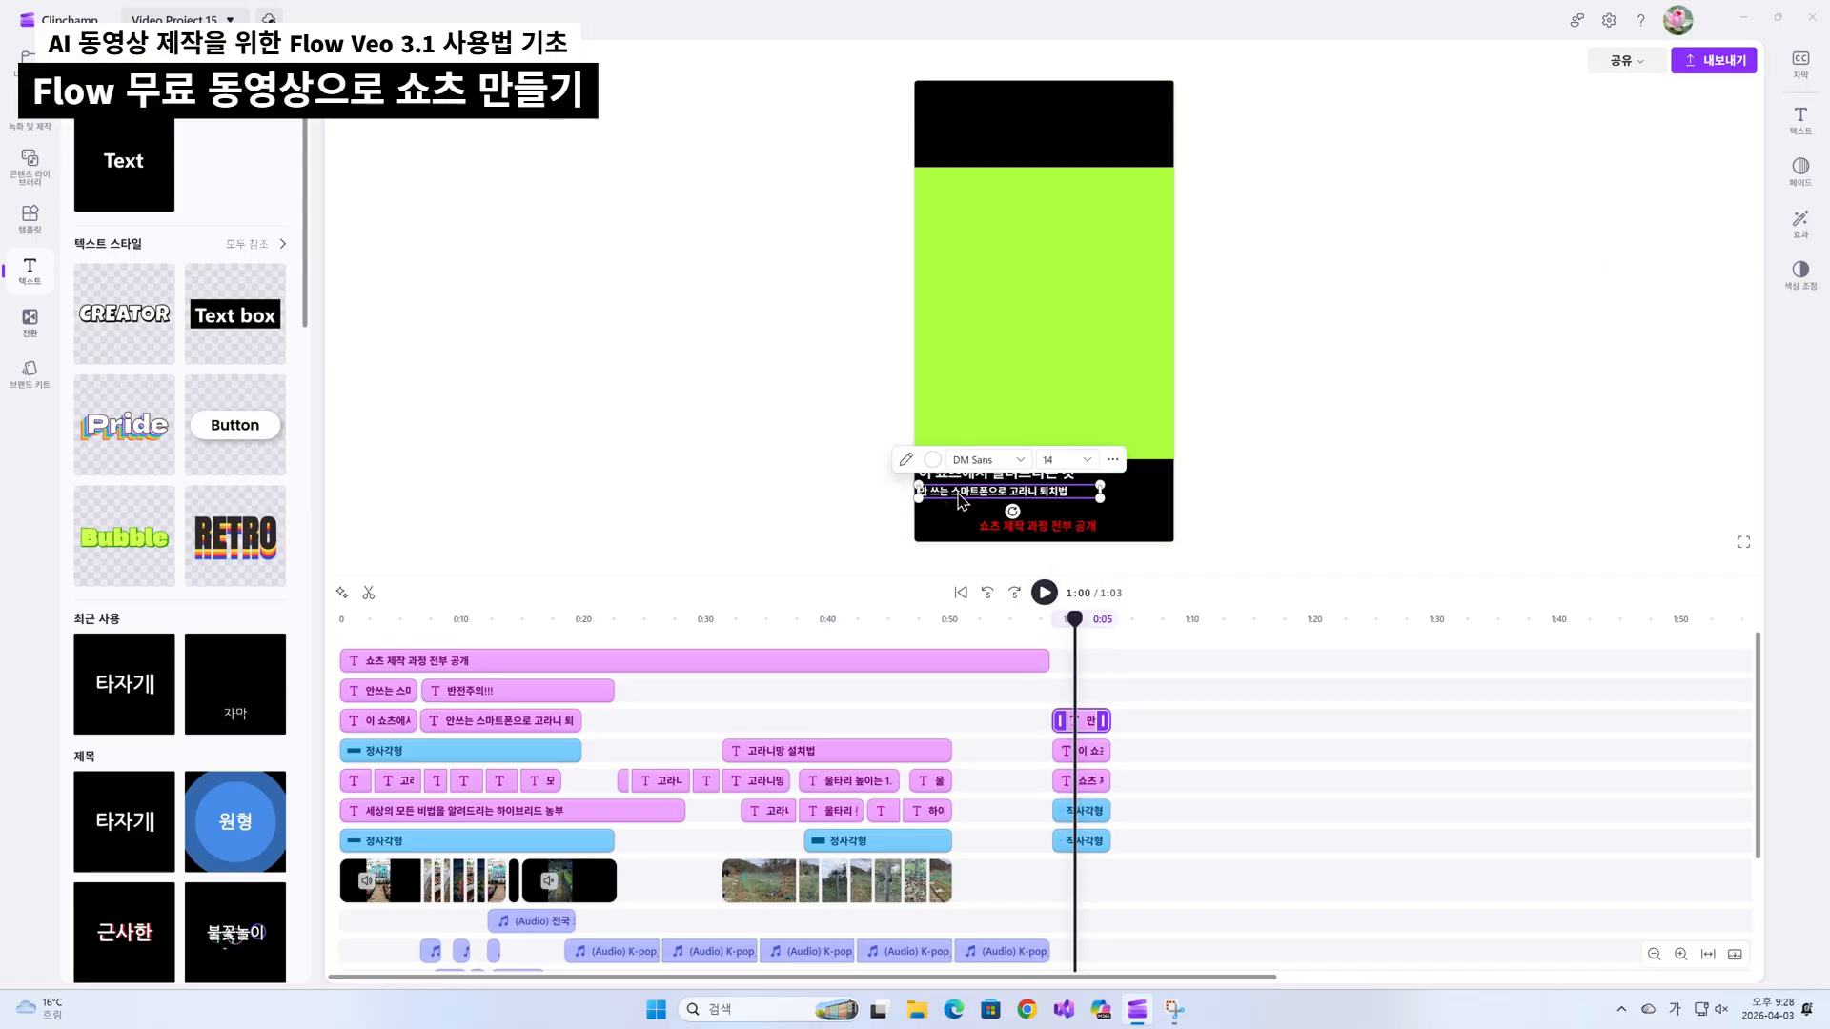
Duplicate the "스마트폰으로 고라니 퇴치법" clip and align the copy on the track directly above it.
double_click(996, 498)
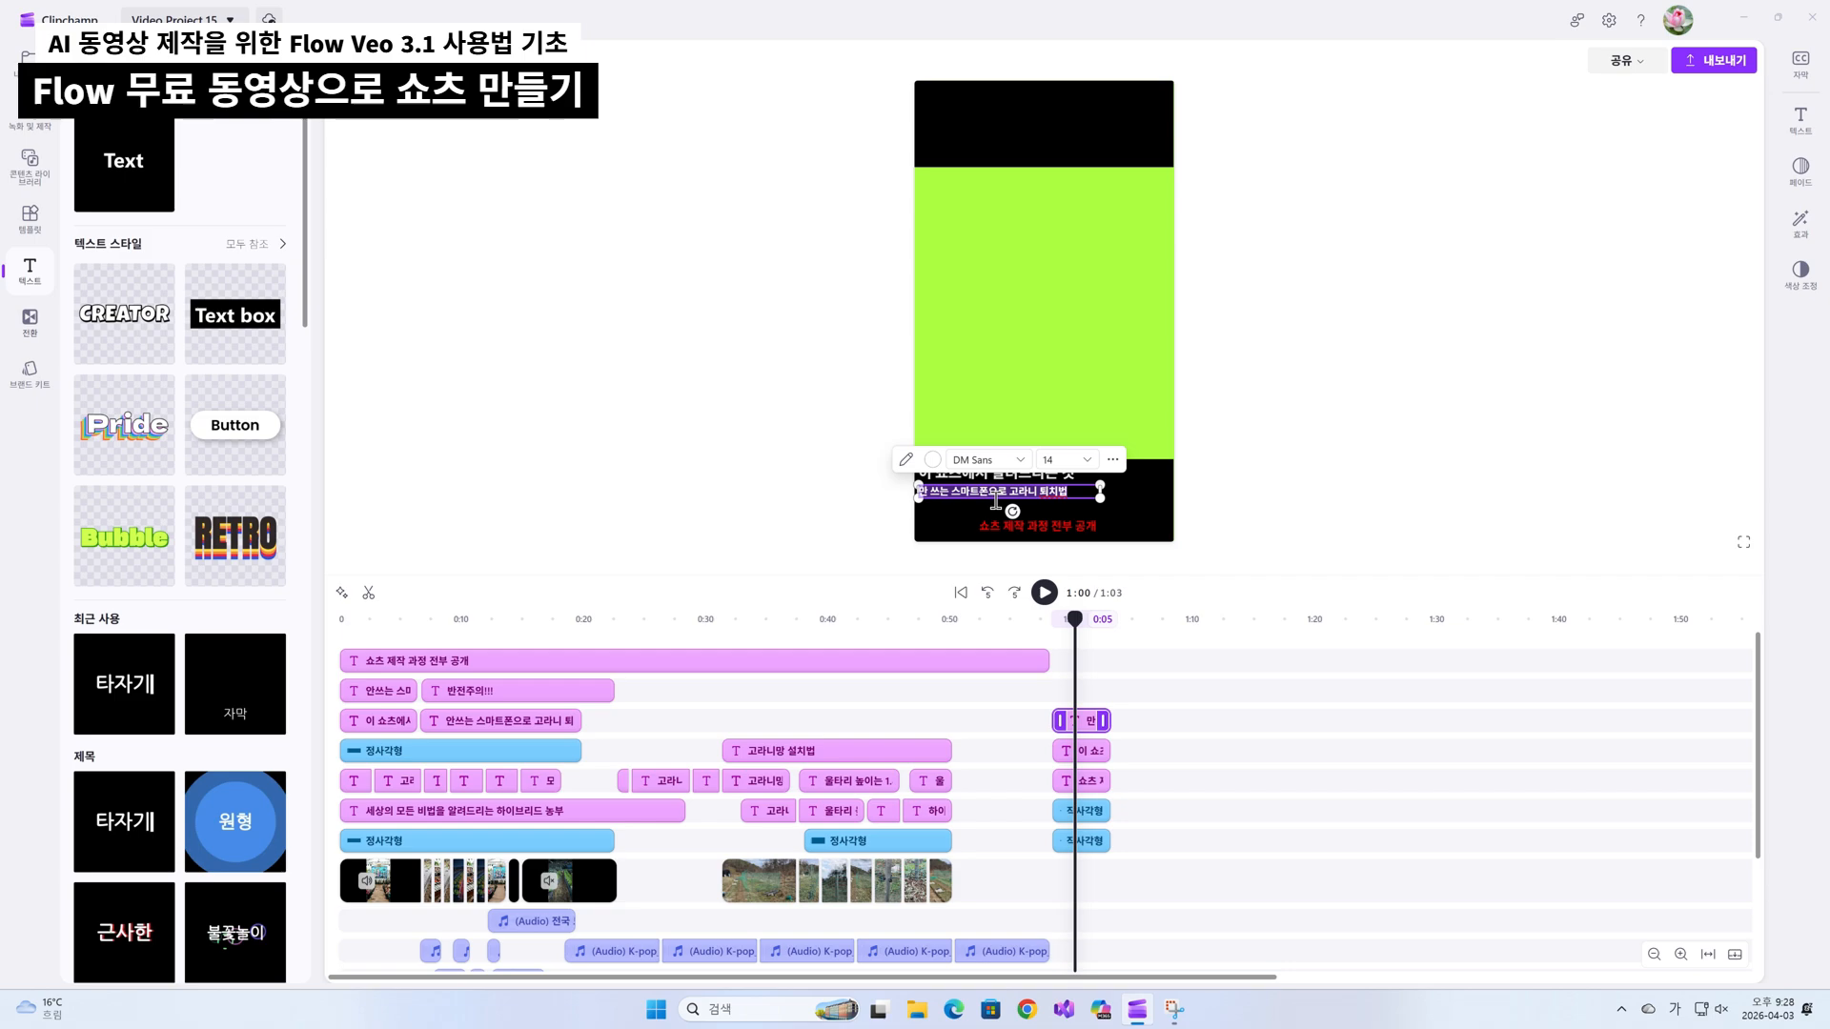
right_click(1088, 724)
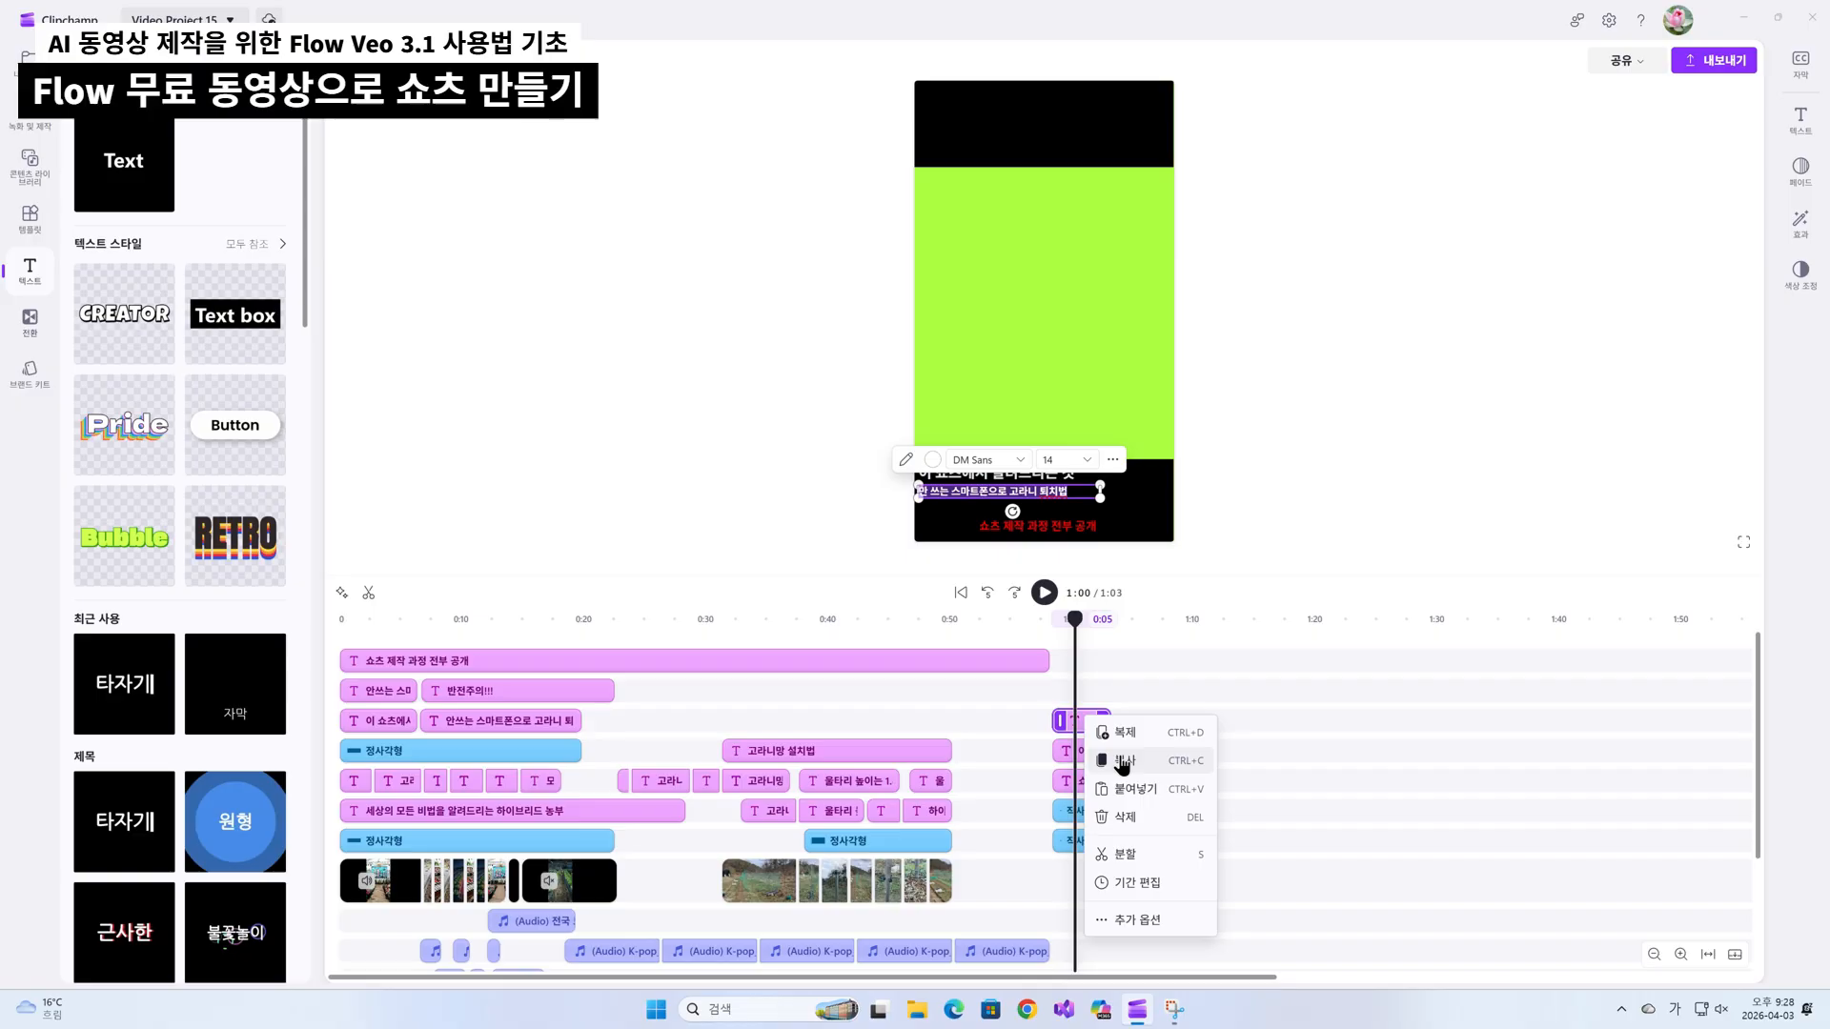
click(1125, 732)
drag(1152, 720, 1089, 694)
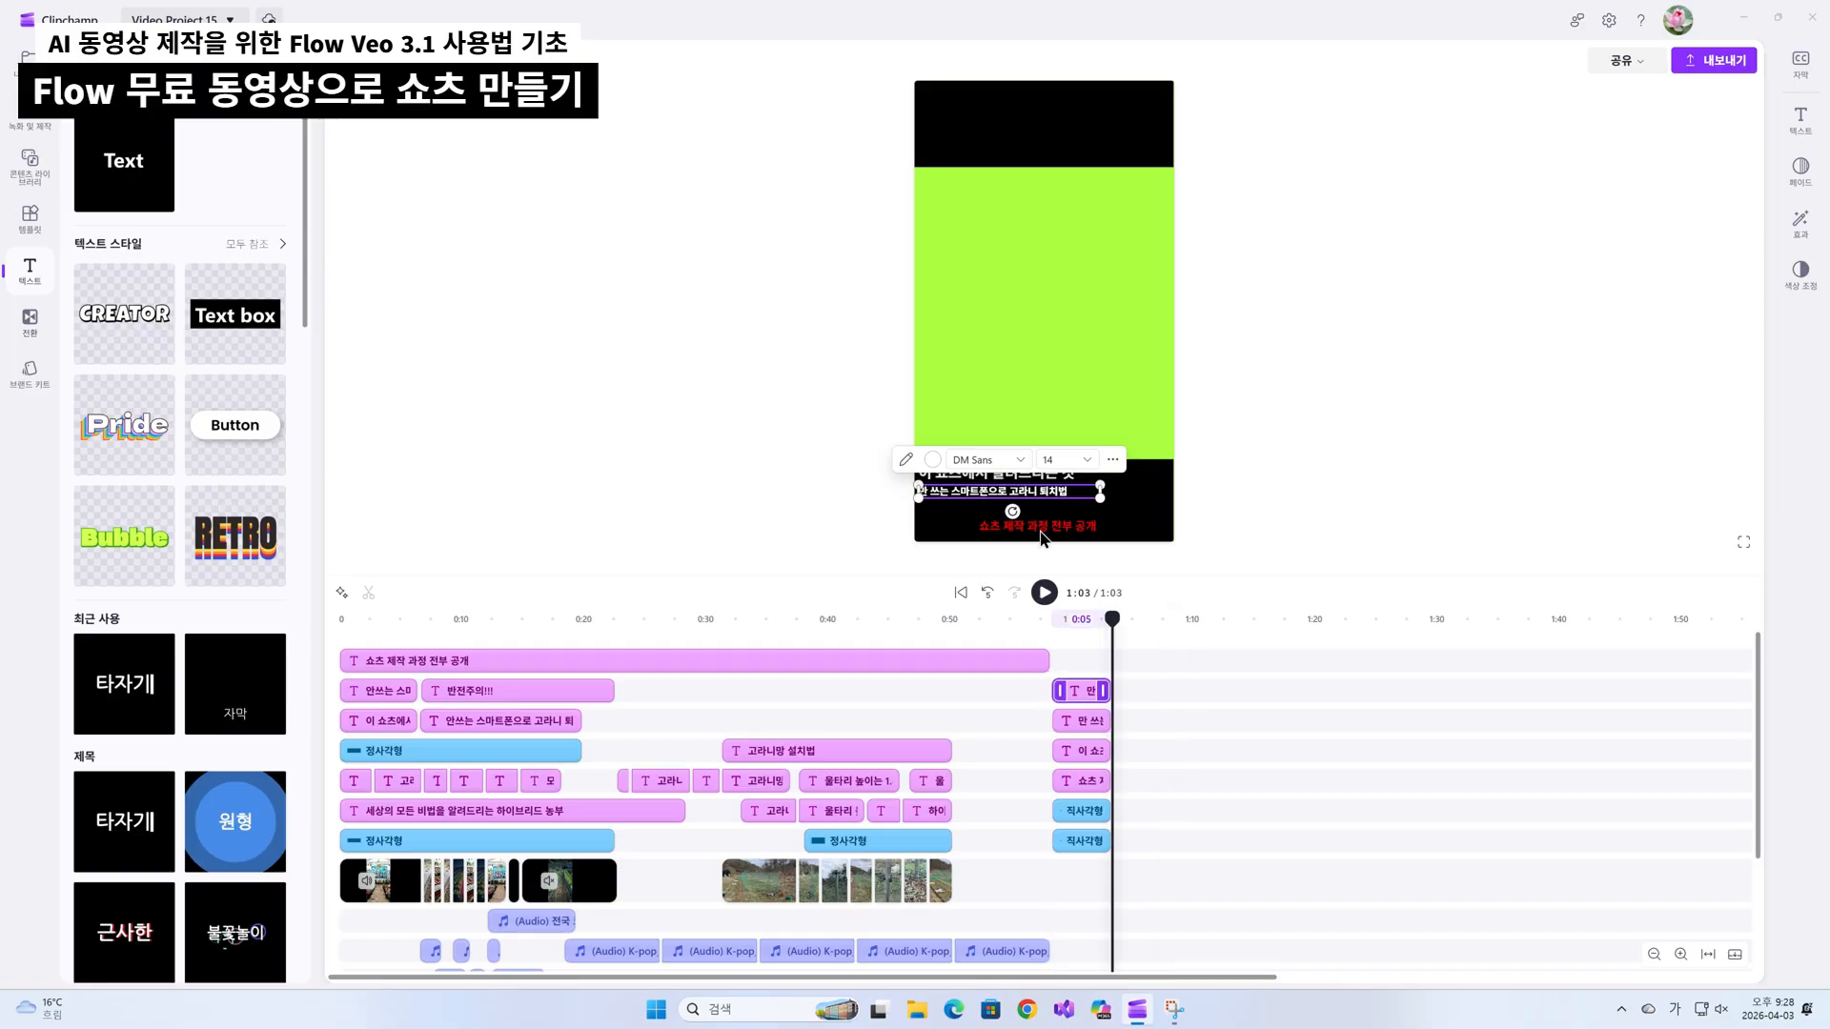
Move the new copy just below the "스마트폰으로 고라니 퇴치법" line and change its text to "고라니망 설치법".
click(1083, 664)
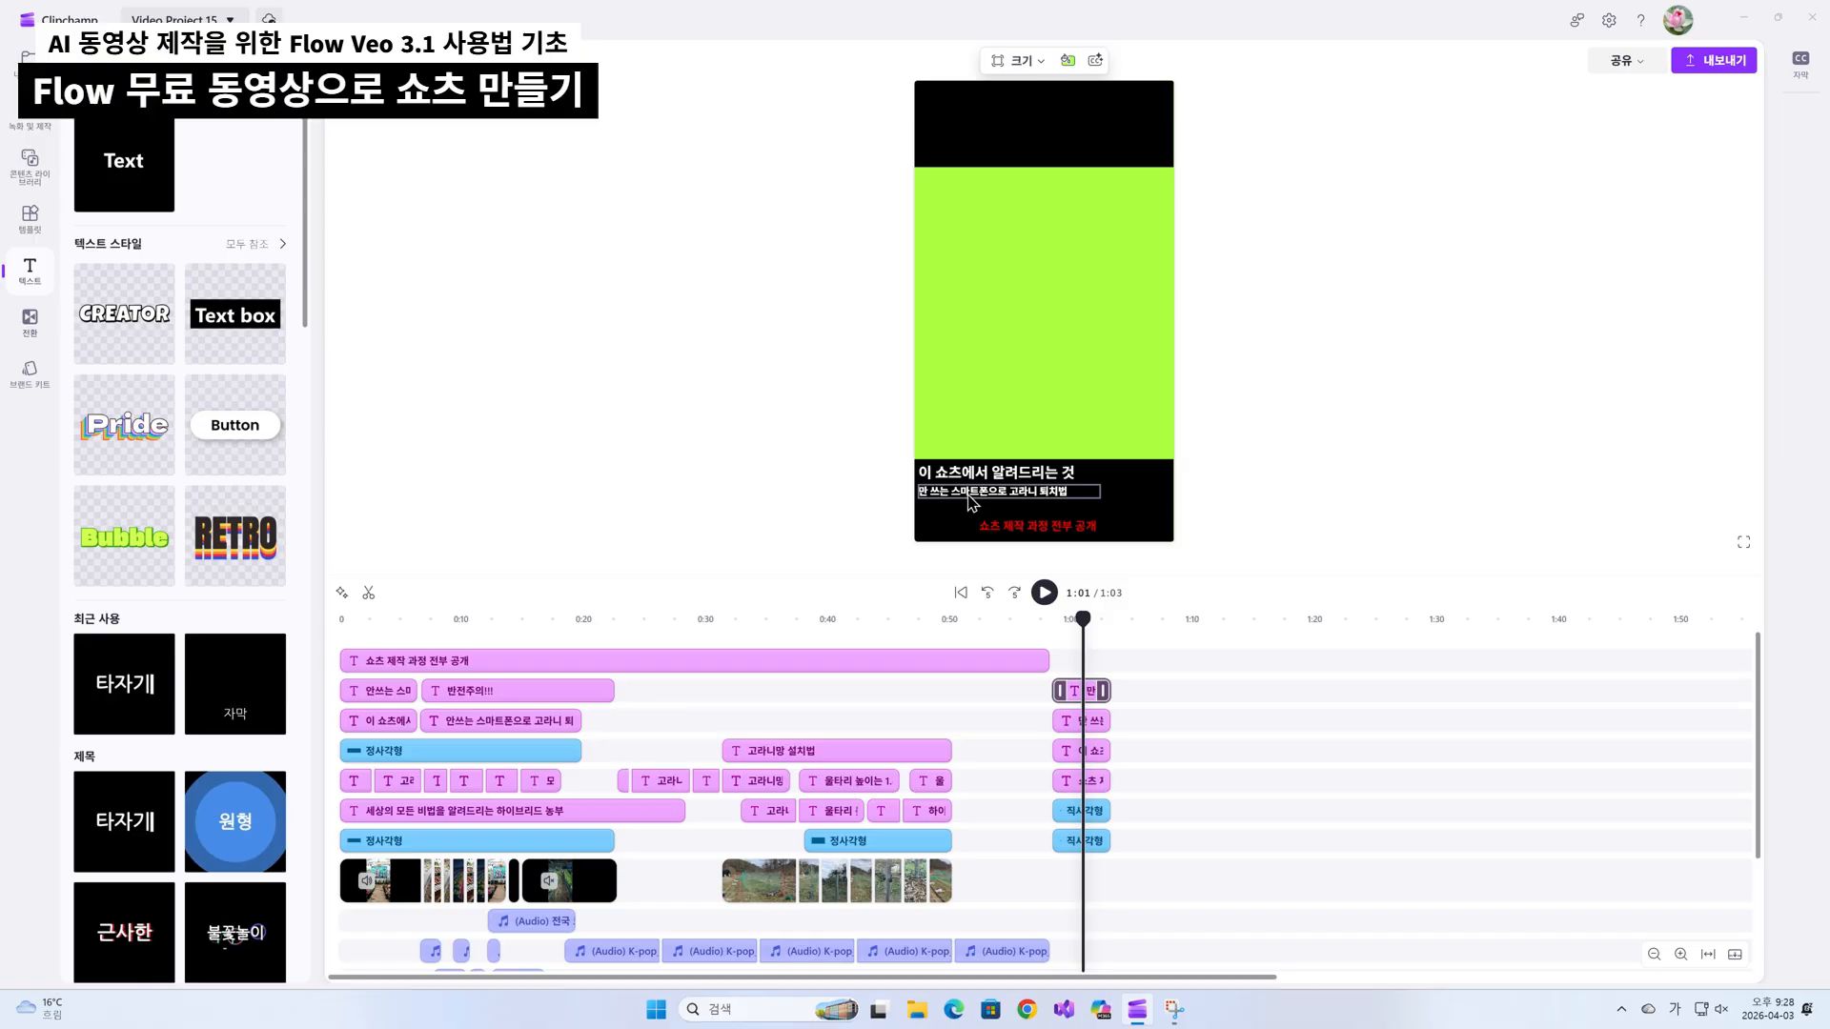
drag(976, 502, 976, 516)
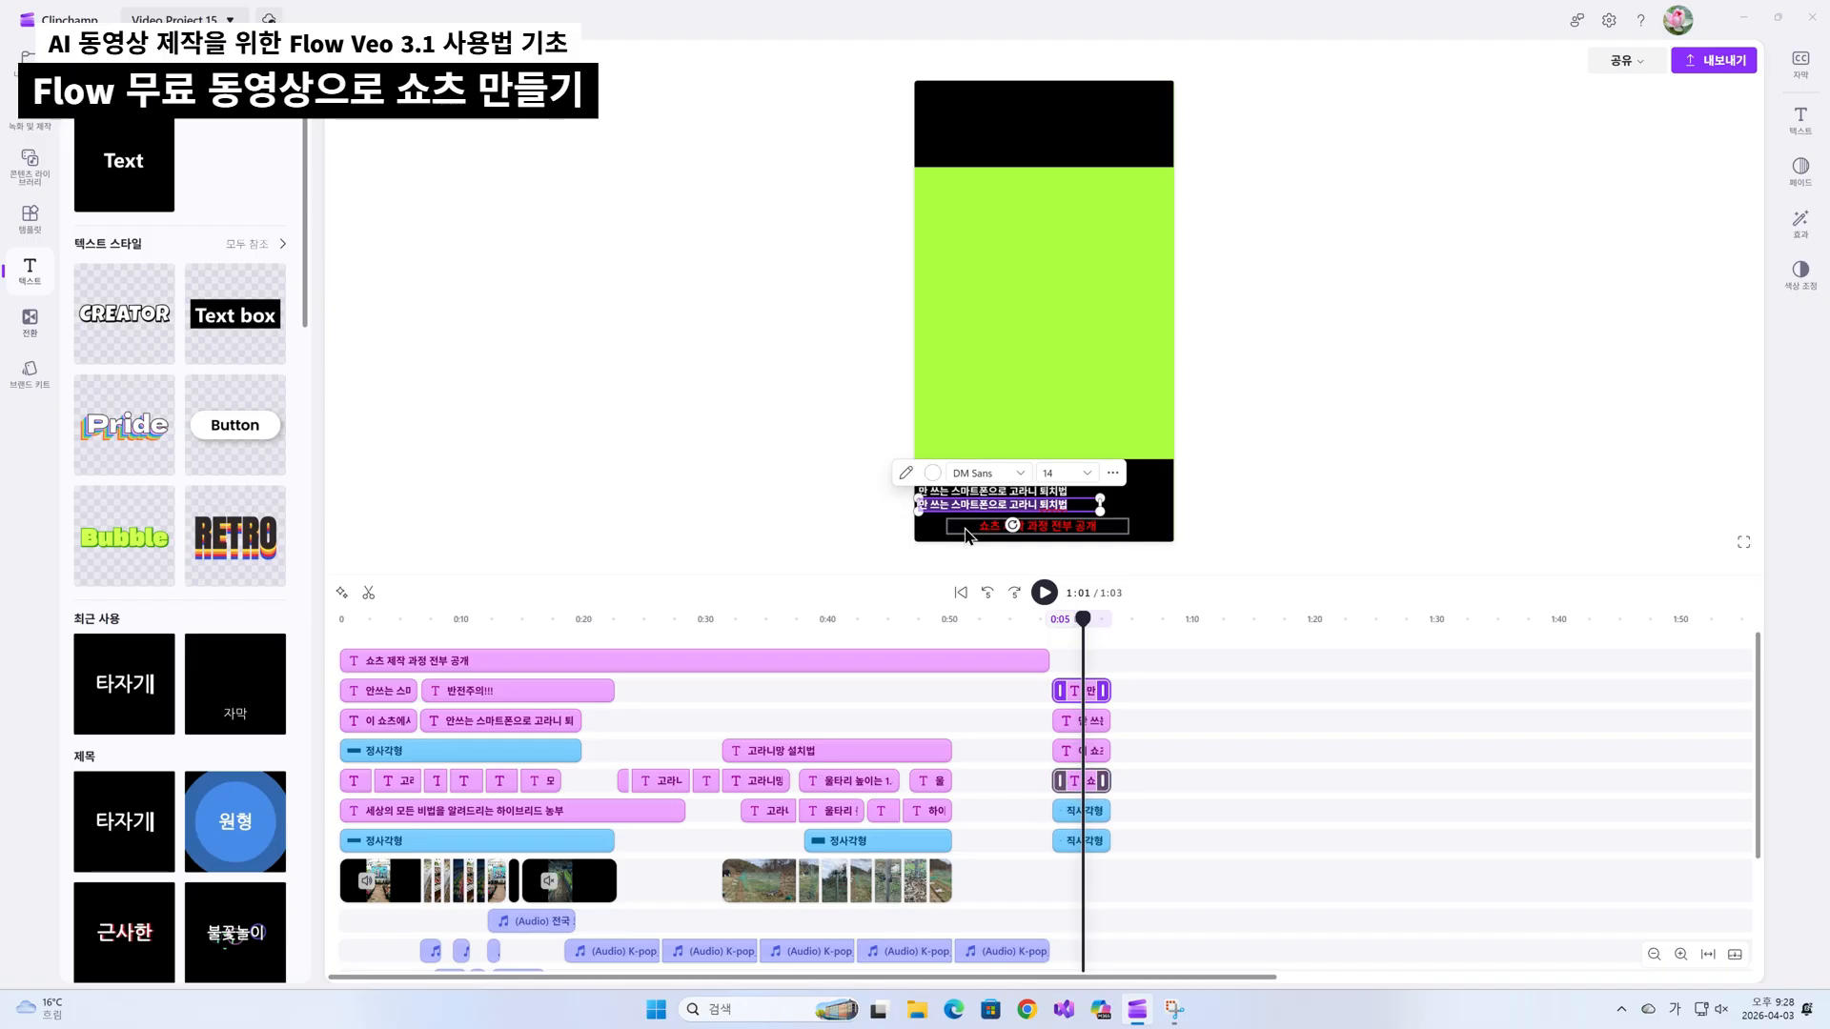
text(고라니)
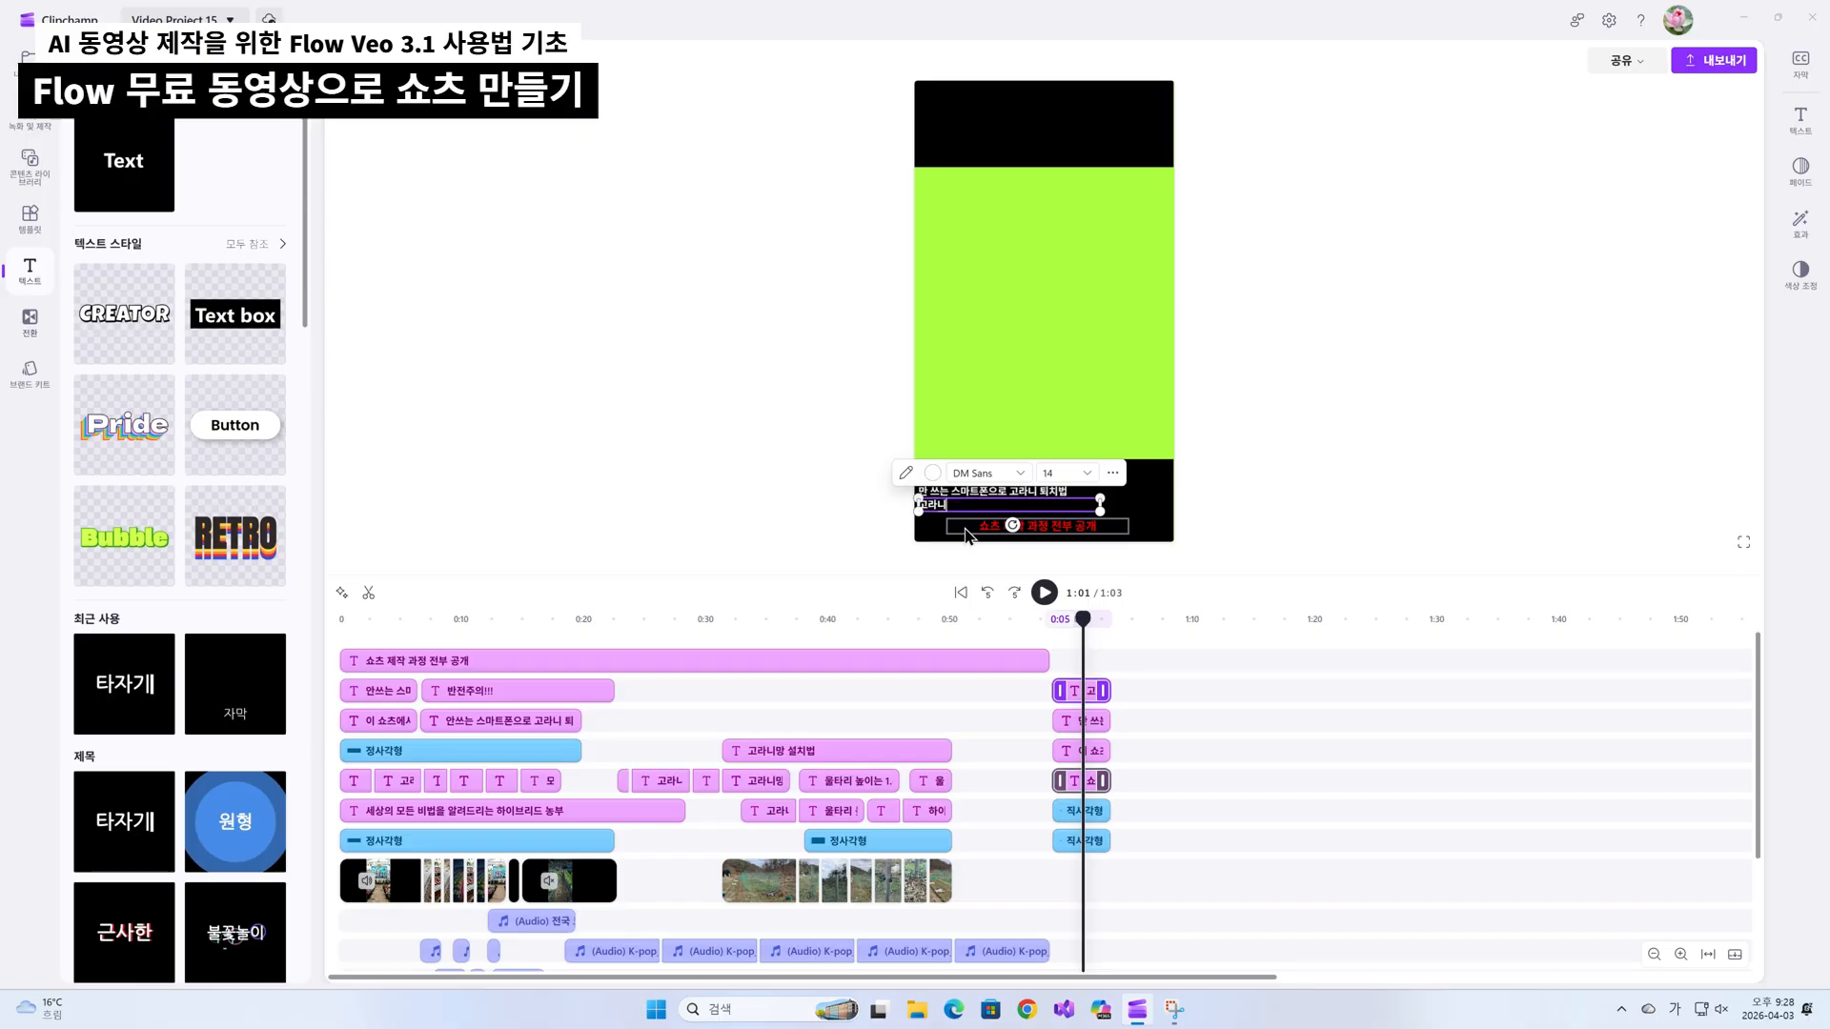
text(망 설치법)
click(1353, 442)
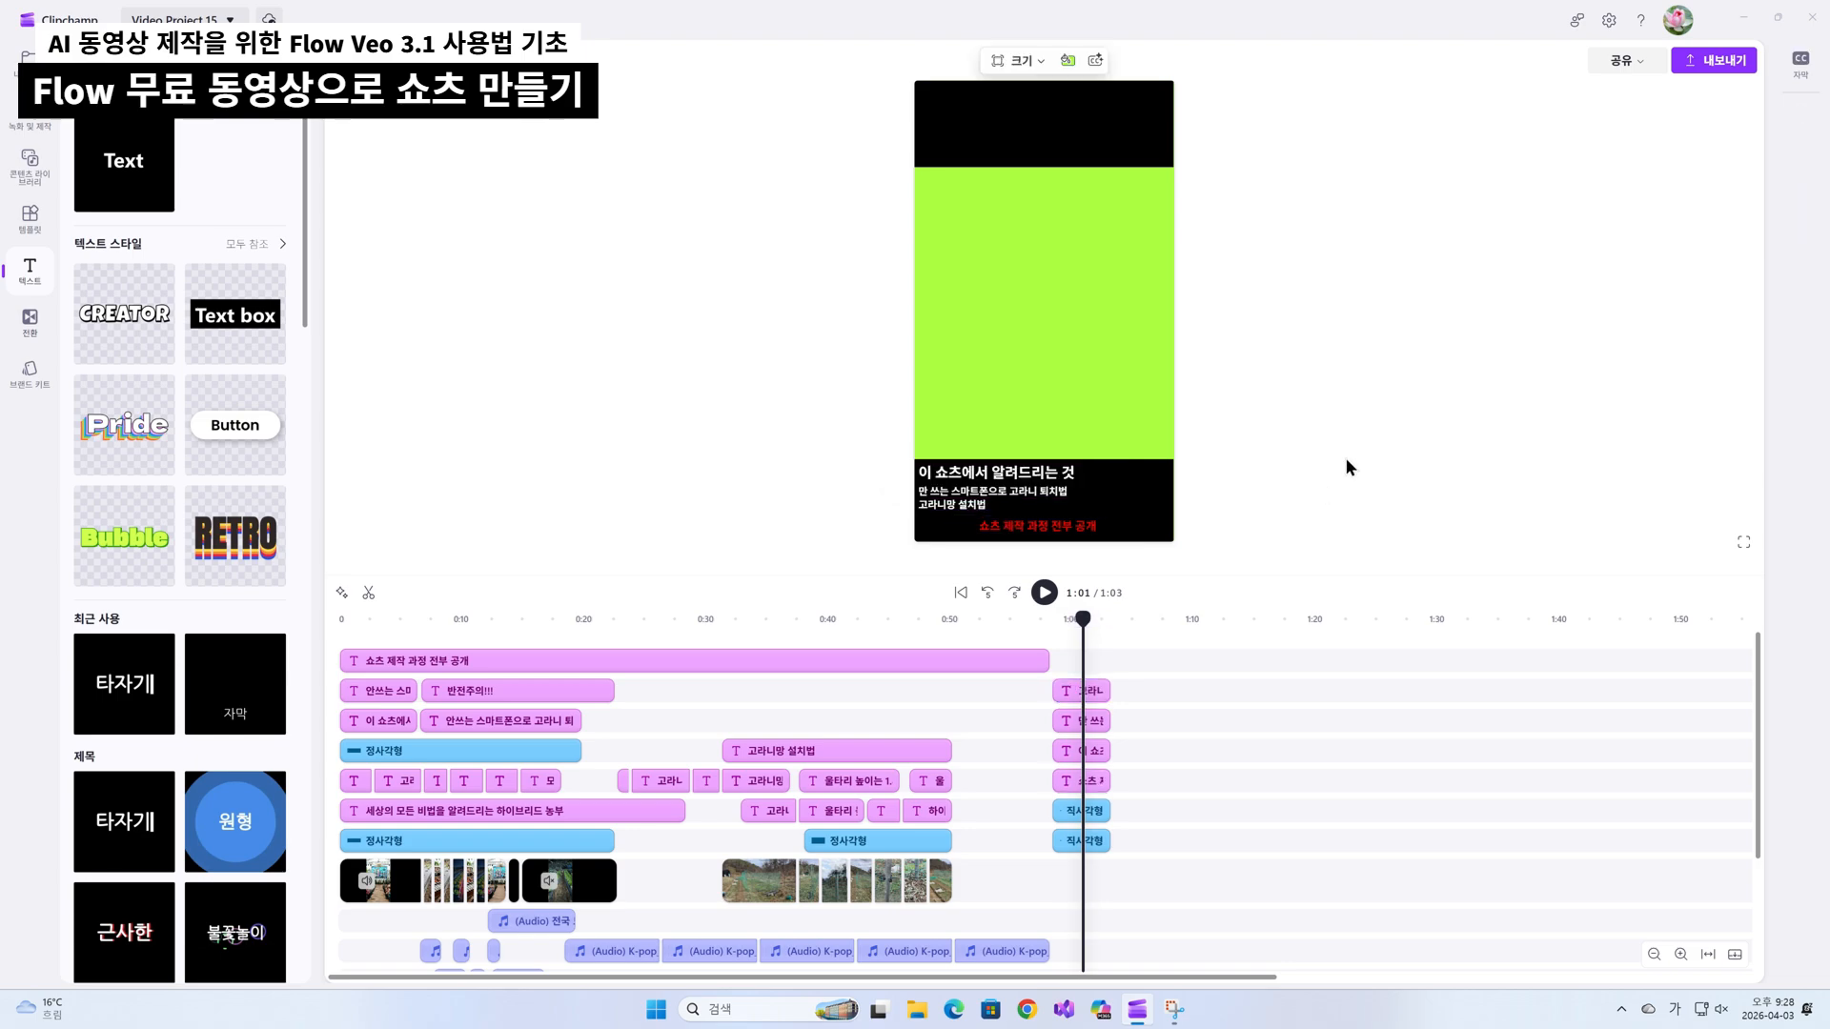
Correct the first word of the "스마트폰으로 고라니 퇴치법" line to "안".
click(940, 493)
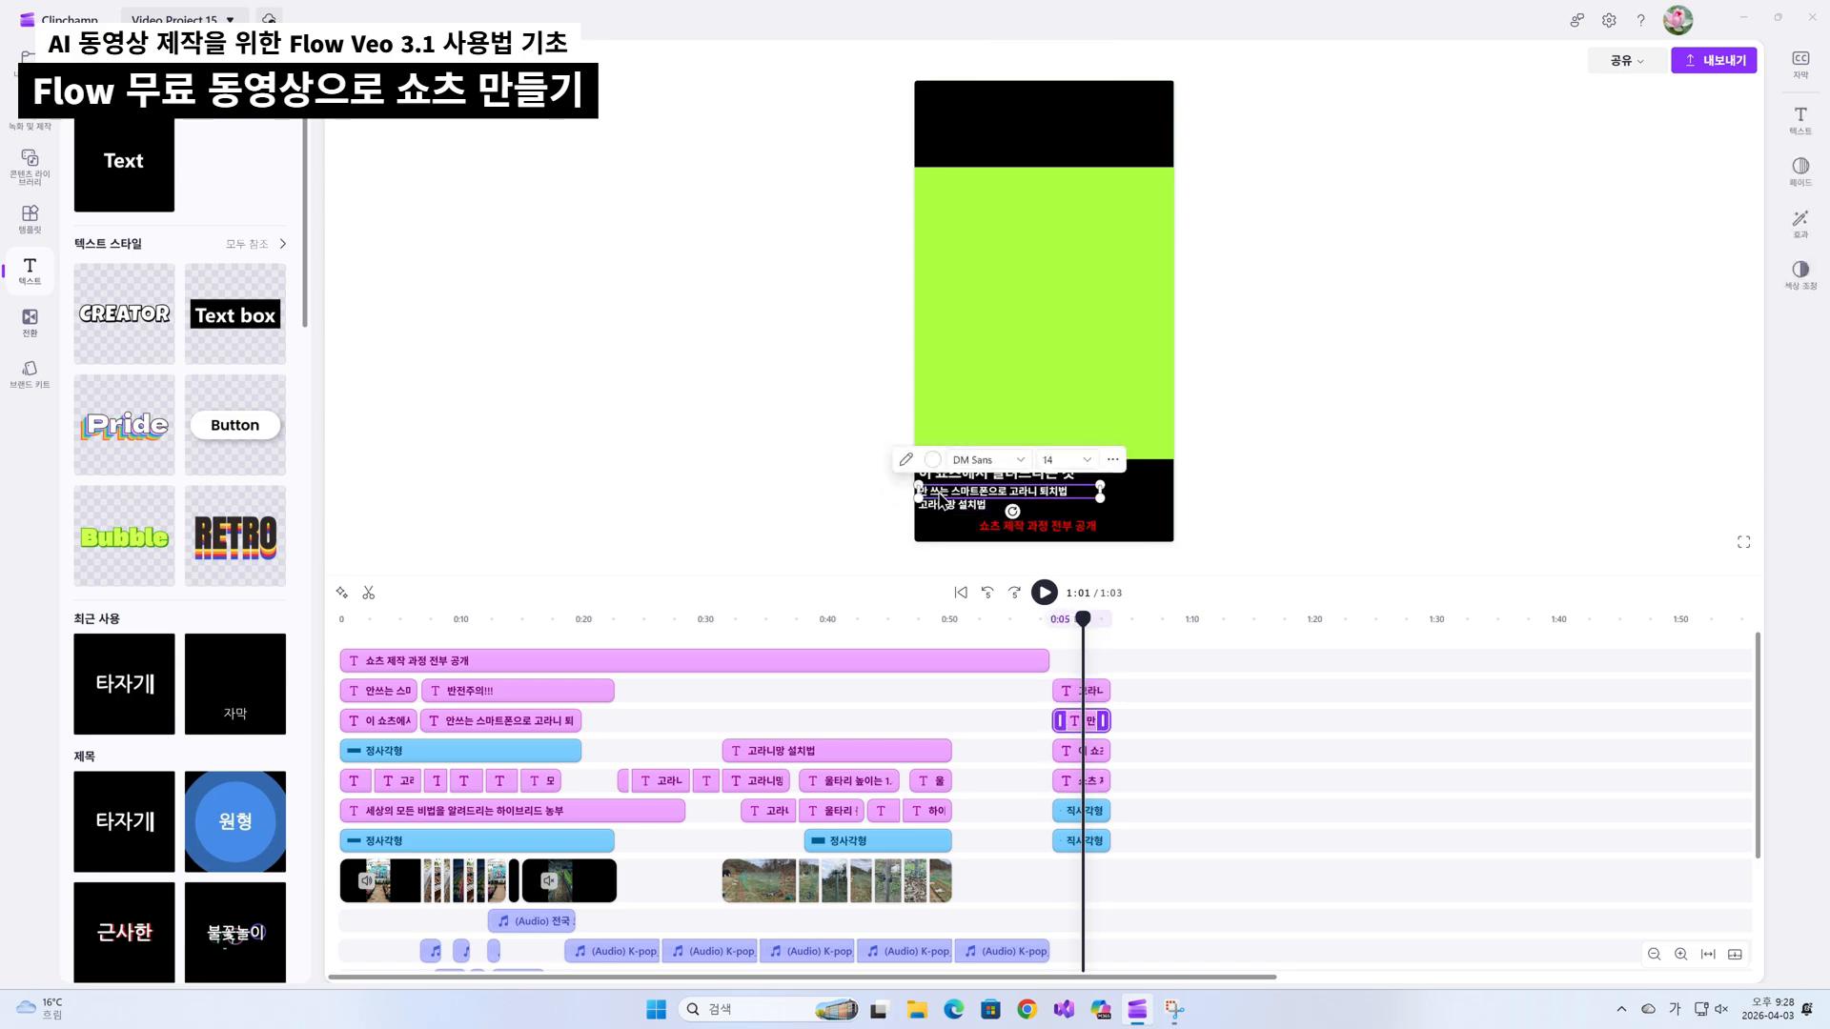
click(935, 494)
click(1346, 437)
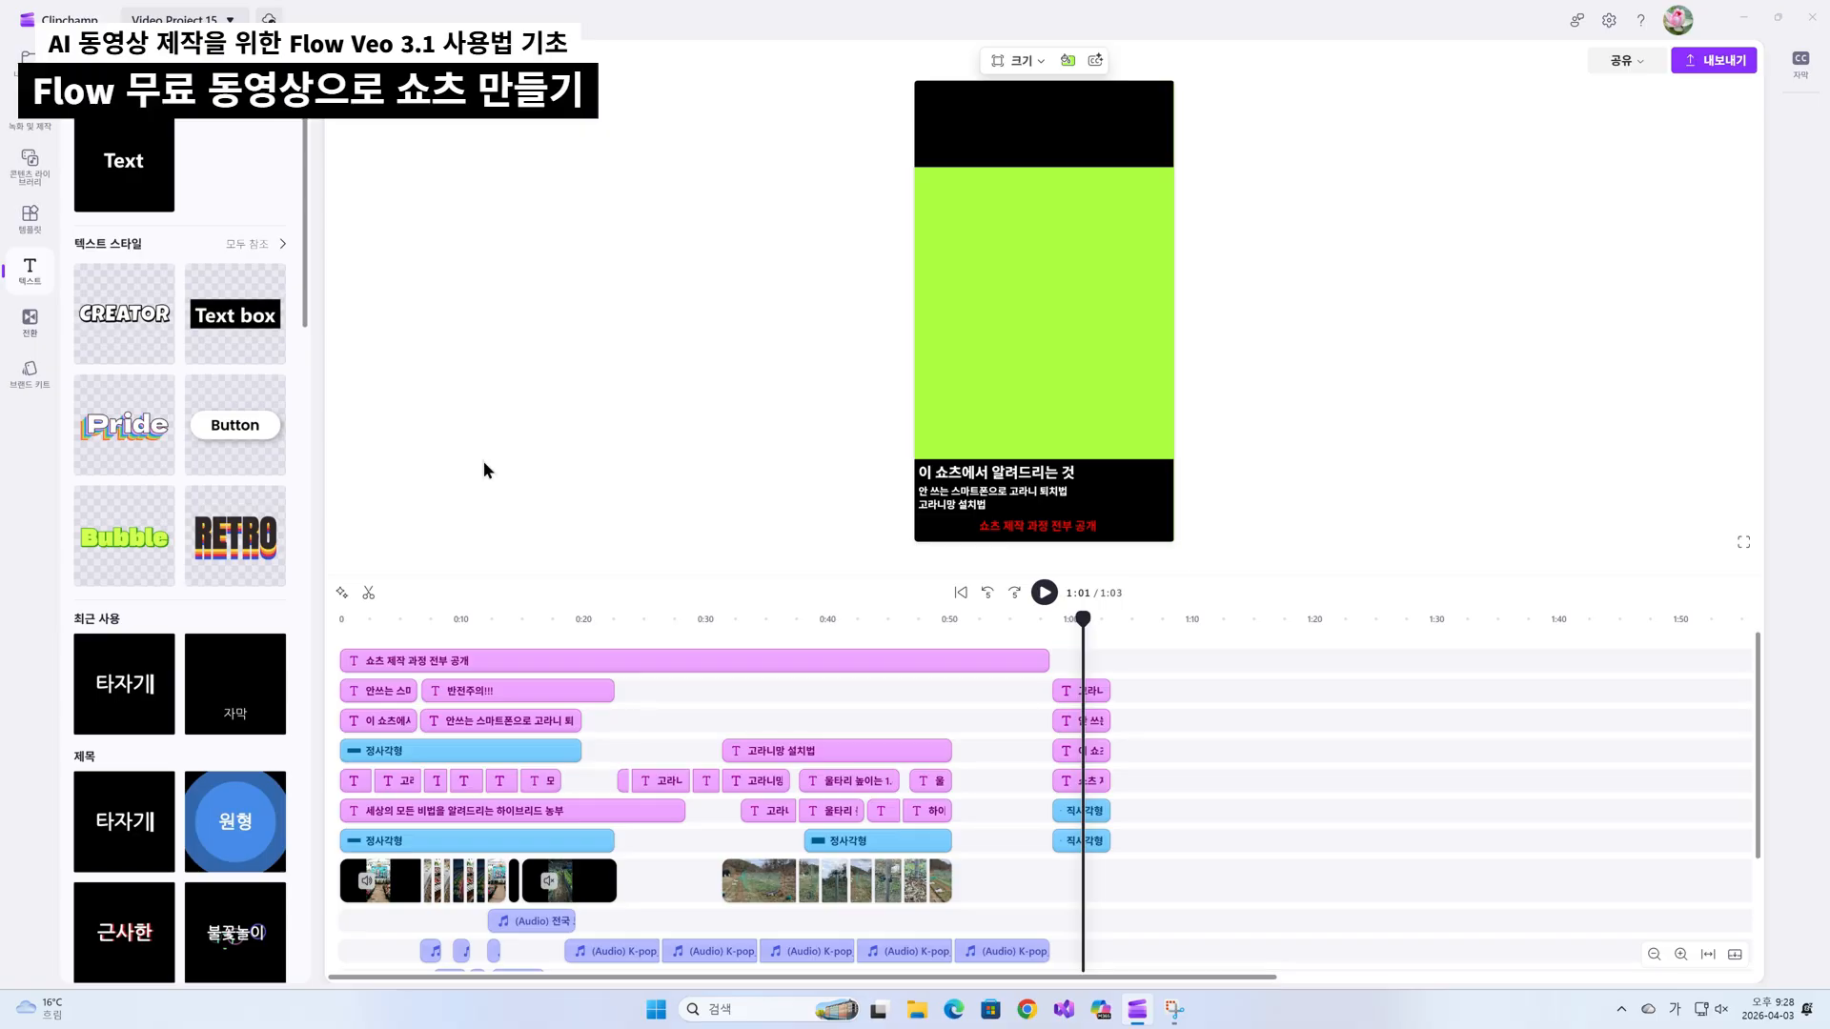
Add the two-line "활발한 제목" title to the timeline on the track above the "고라니망 설치법" clip, aligned with its start.
scroll(168, 523, down, 5)
scroll(168, 524, down, 5)
scroll(167, 523, up, 5)
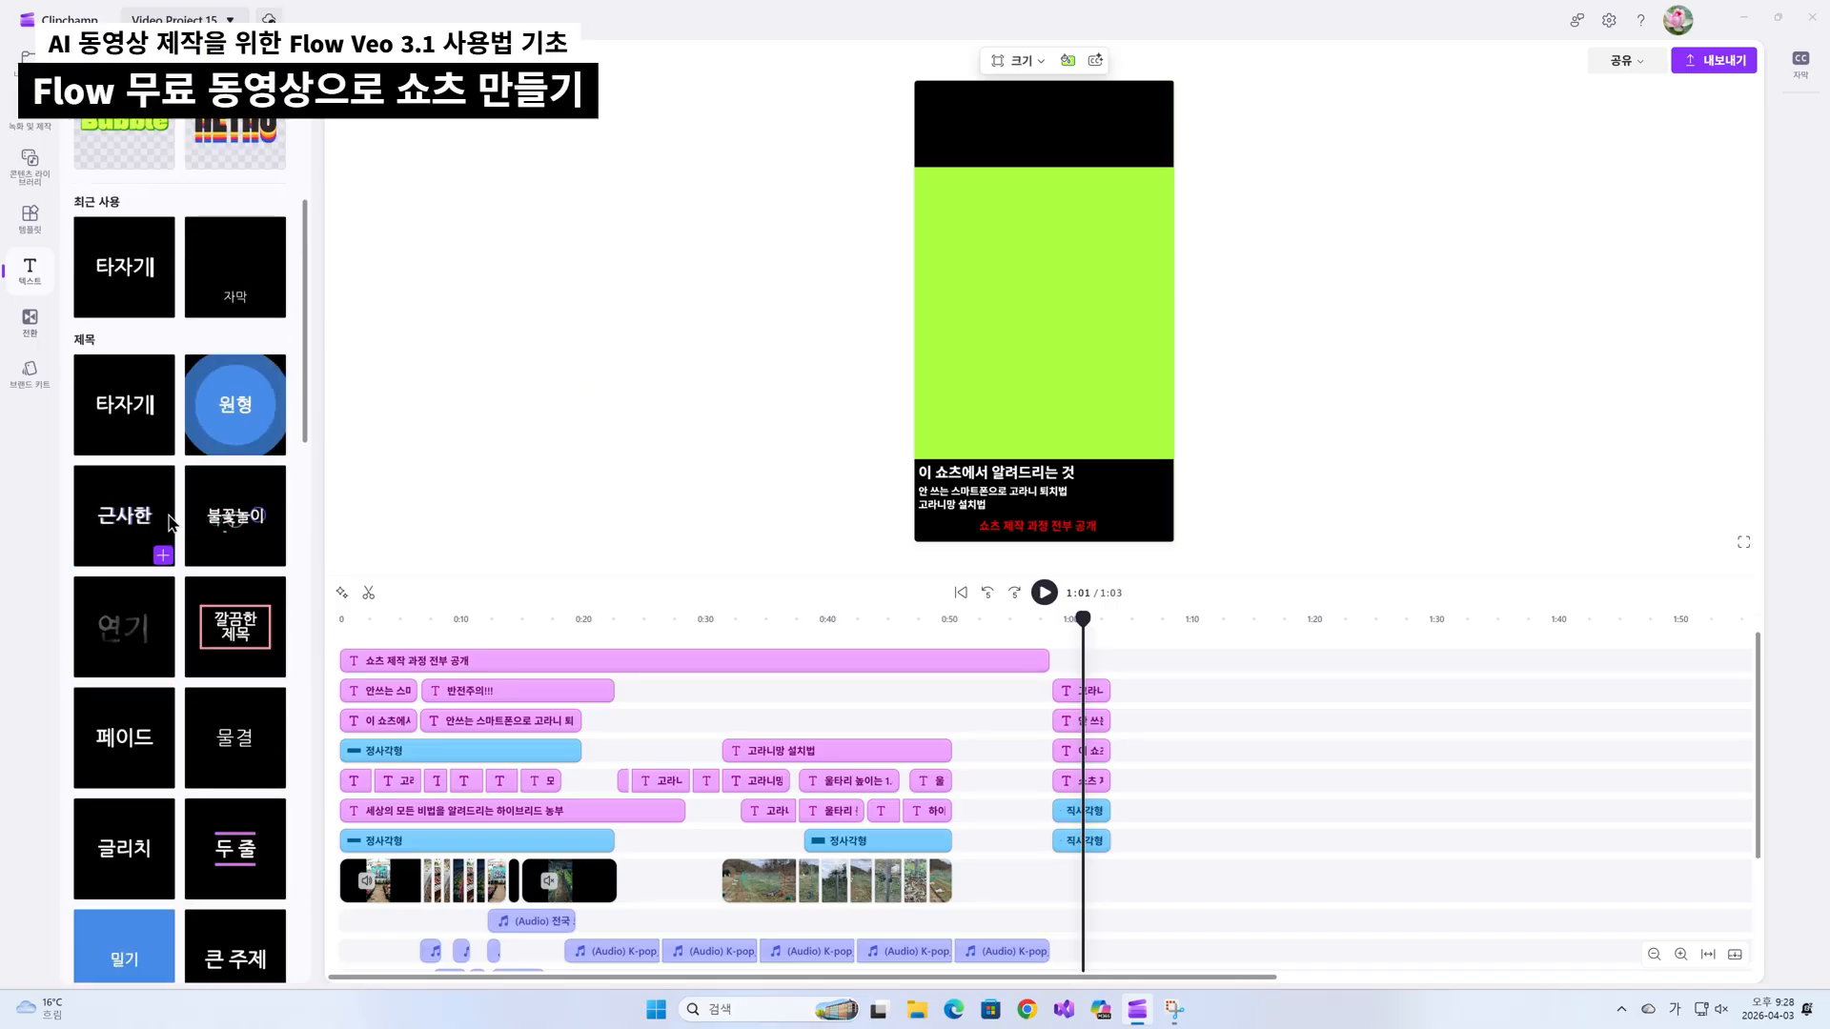
scroll(170, 522, down, 7)
scroll(243, 538, down, 1)
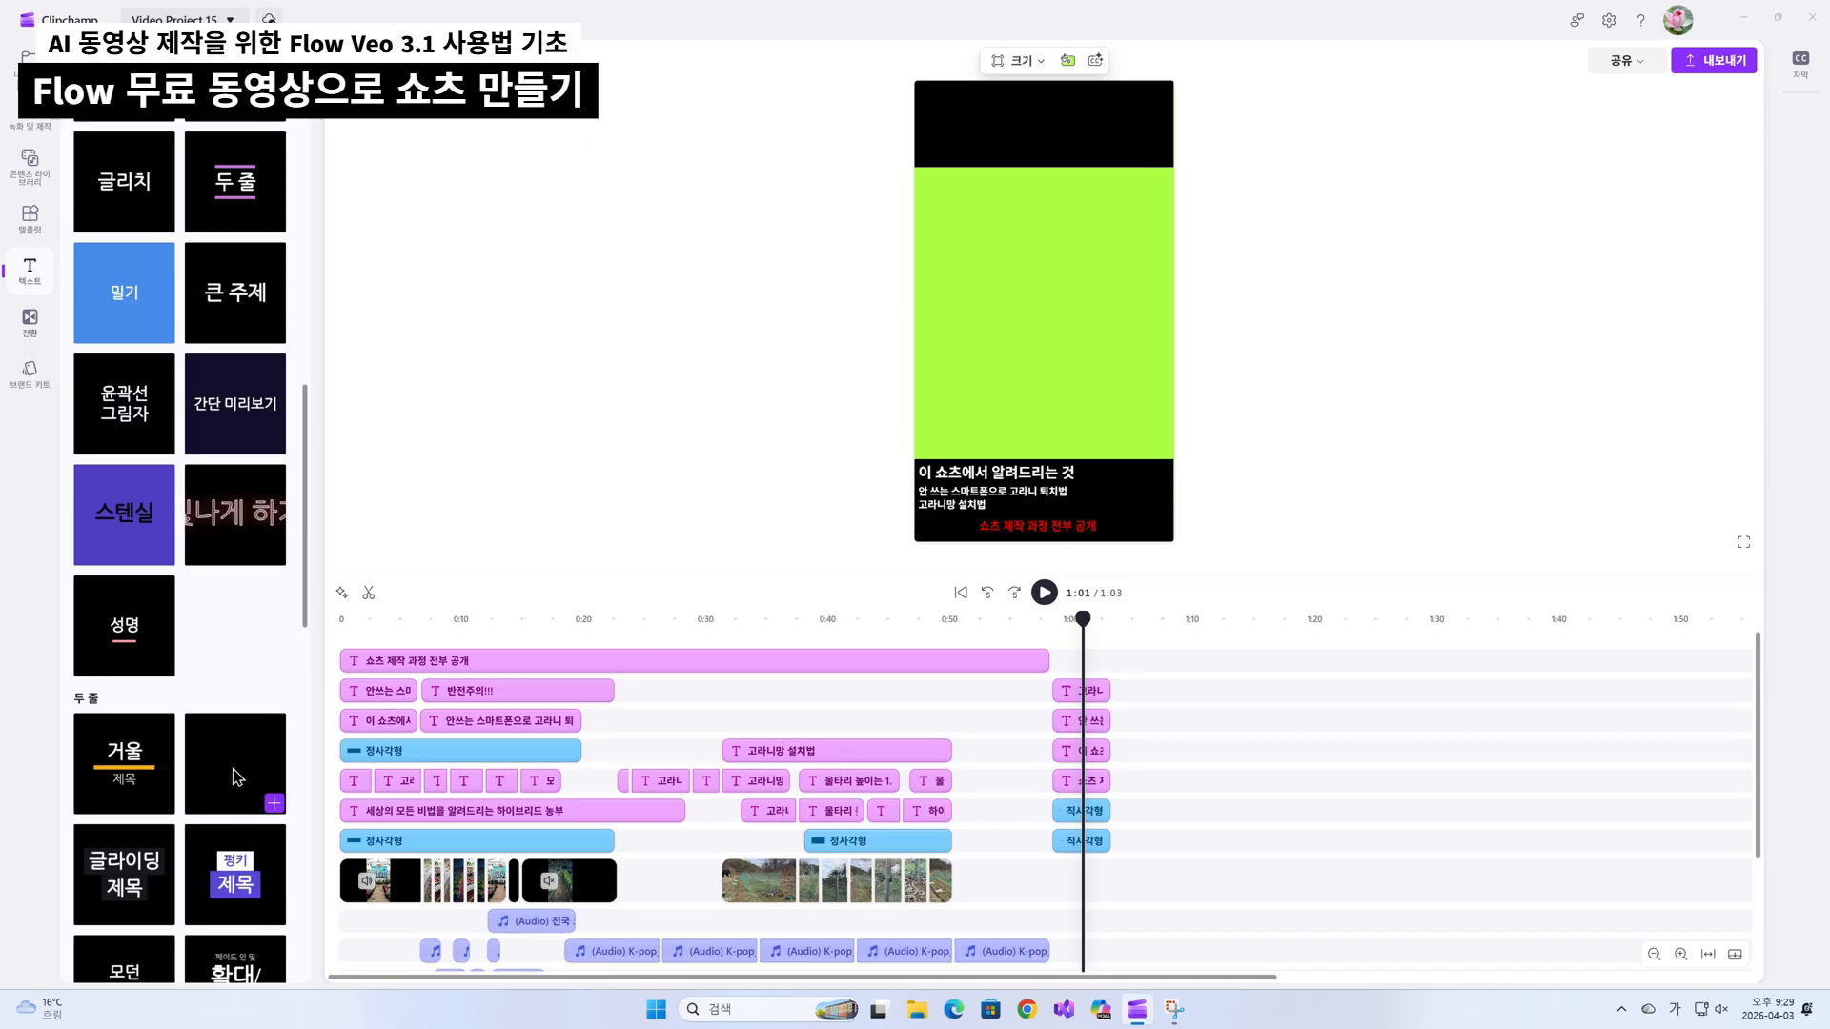
drag(236, 777, 1095, 675)
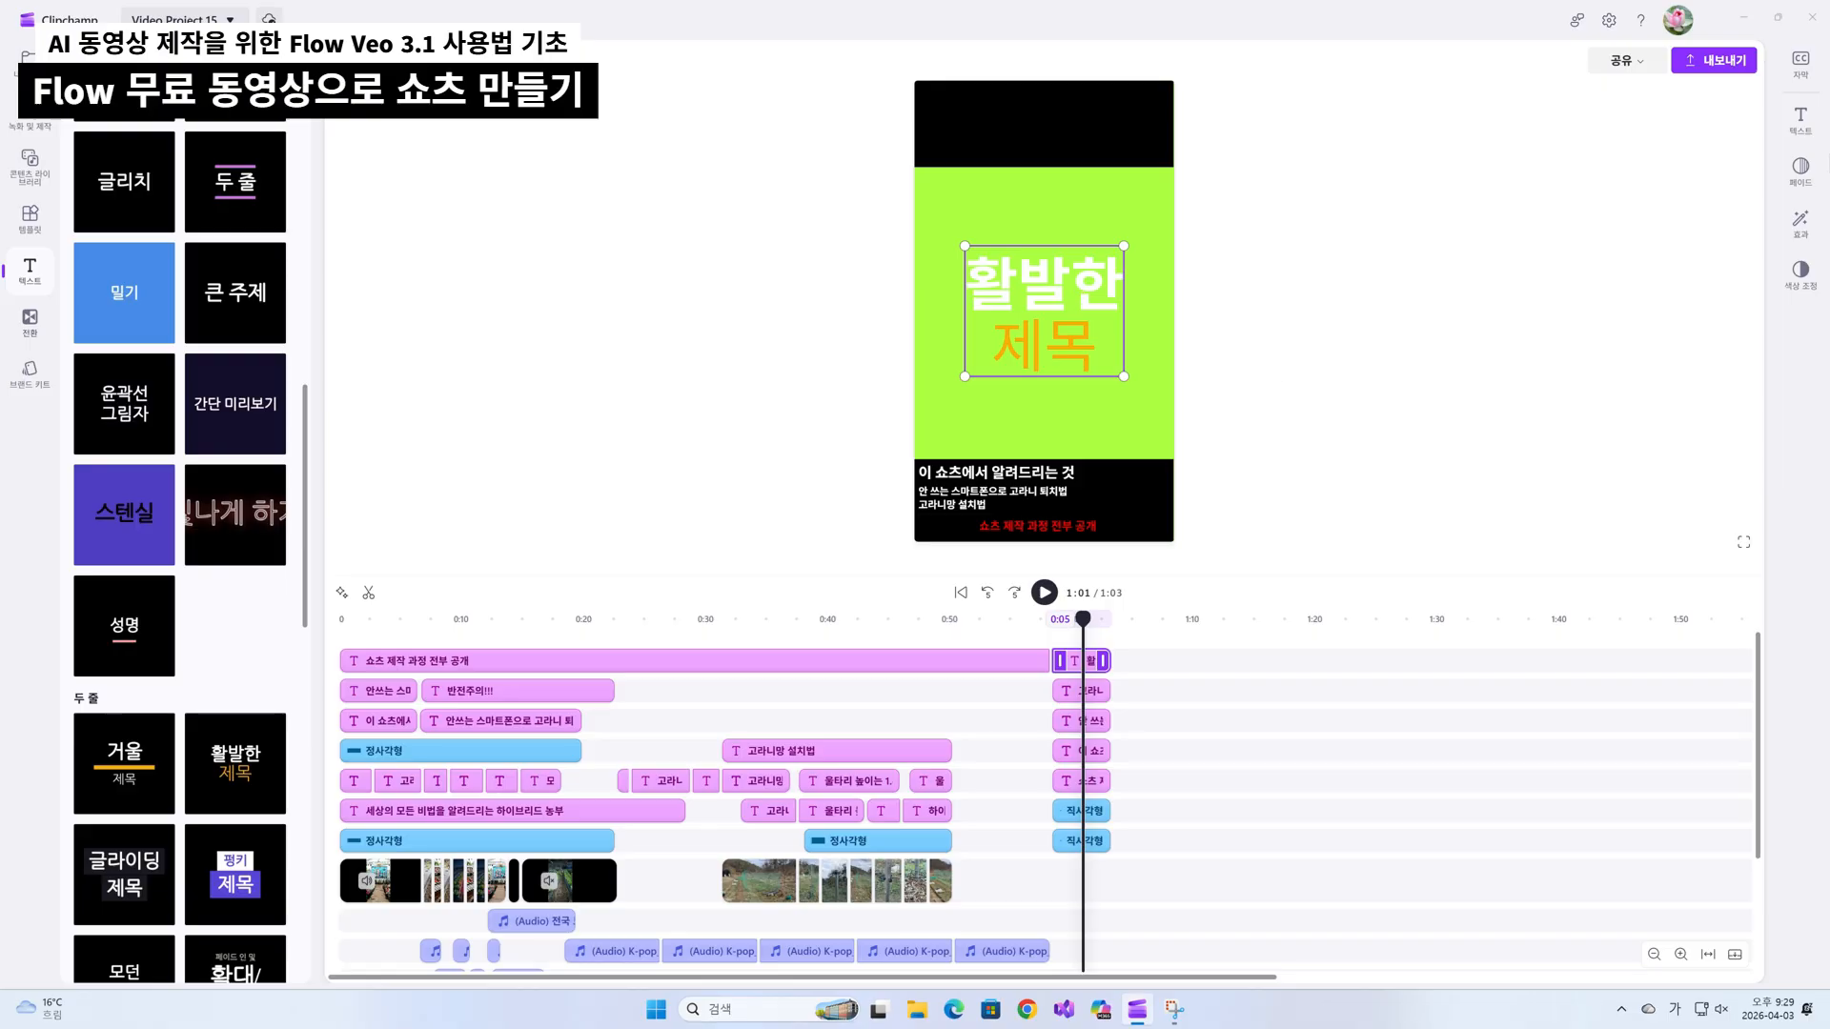
Replace the first line of the new "활발한 제목" title with "세상의 모든 비법을 알려 드리는".
click(1801, 119)
double_click(1611, 131)
click(1614, 133)
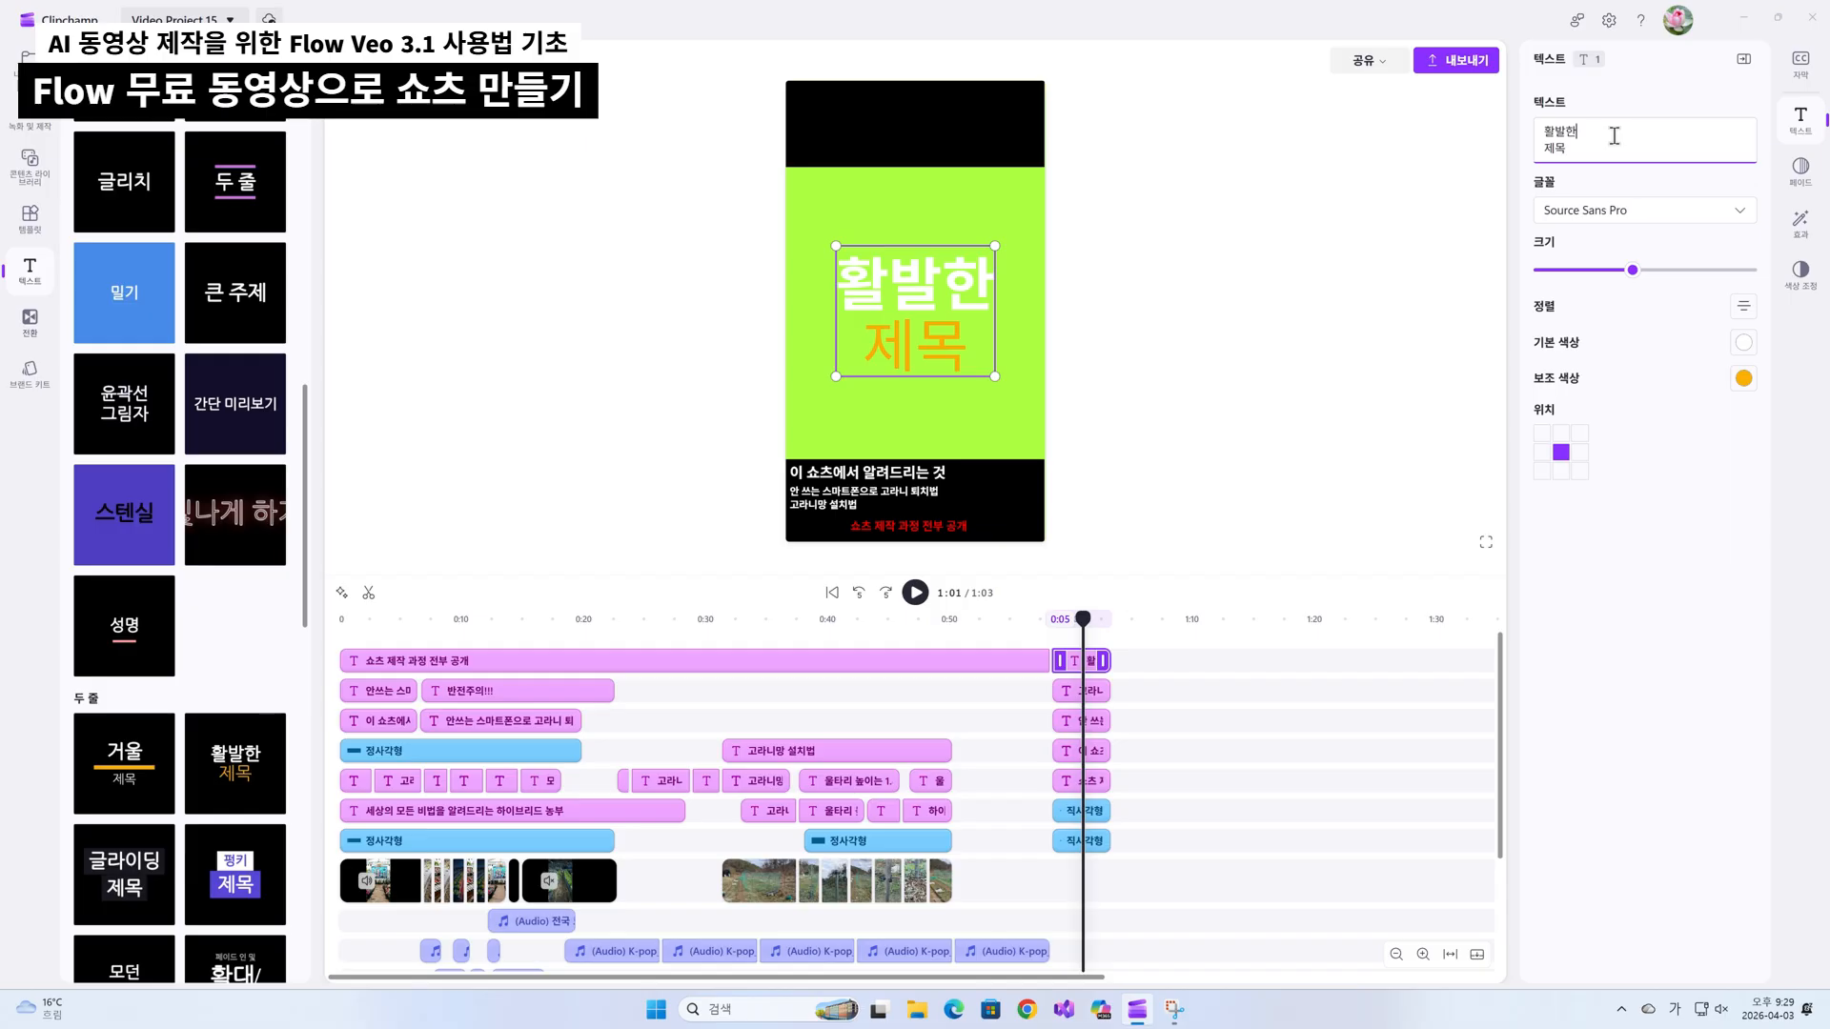
double_click(1614, 135)
text(세)
text(상의 모든 비)
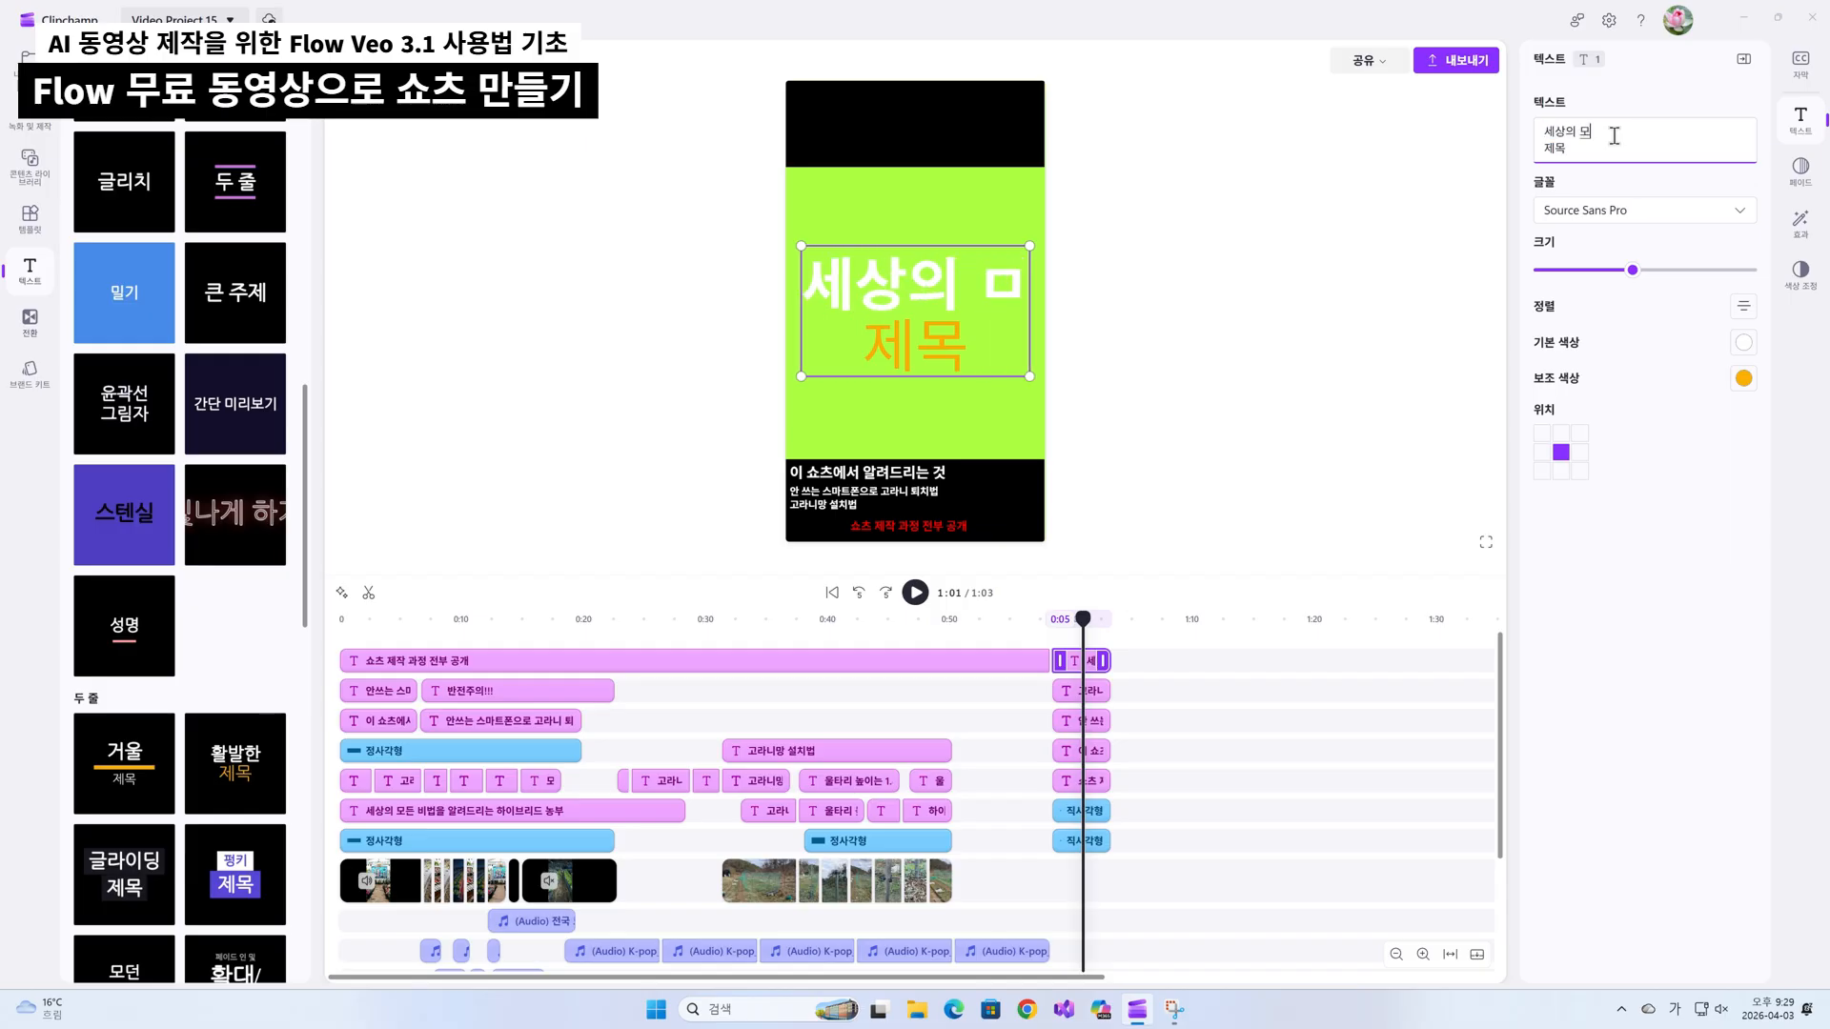
text(법)
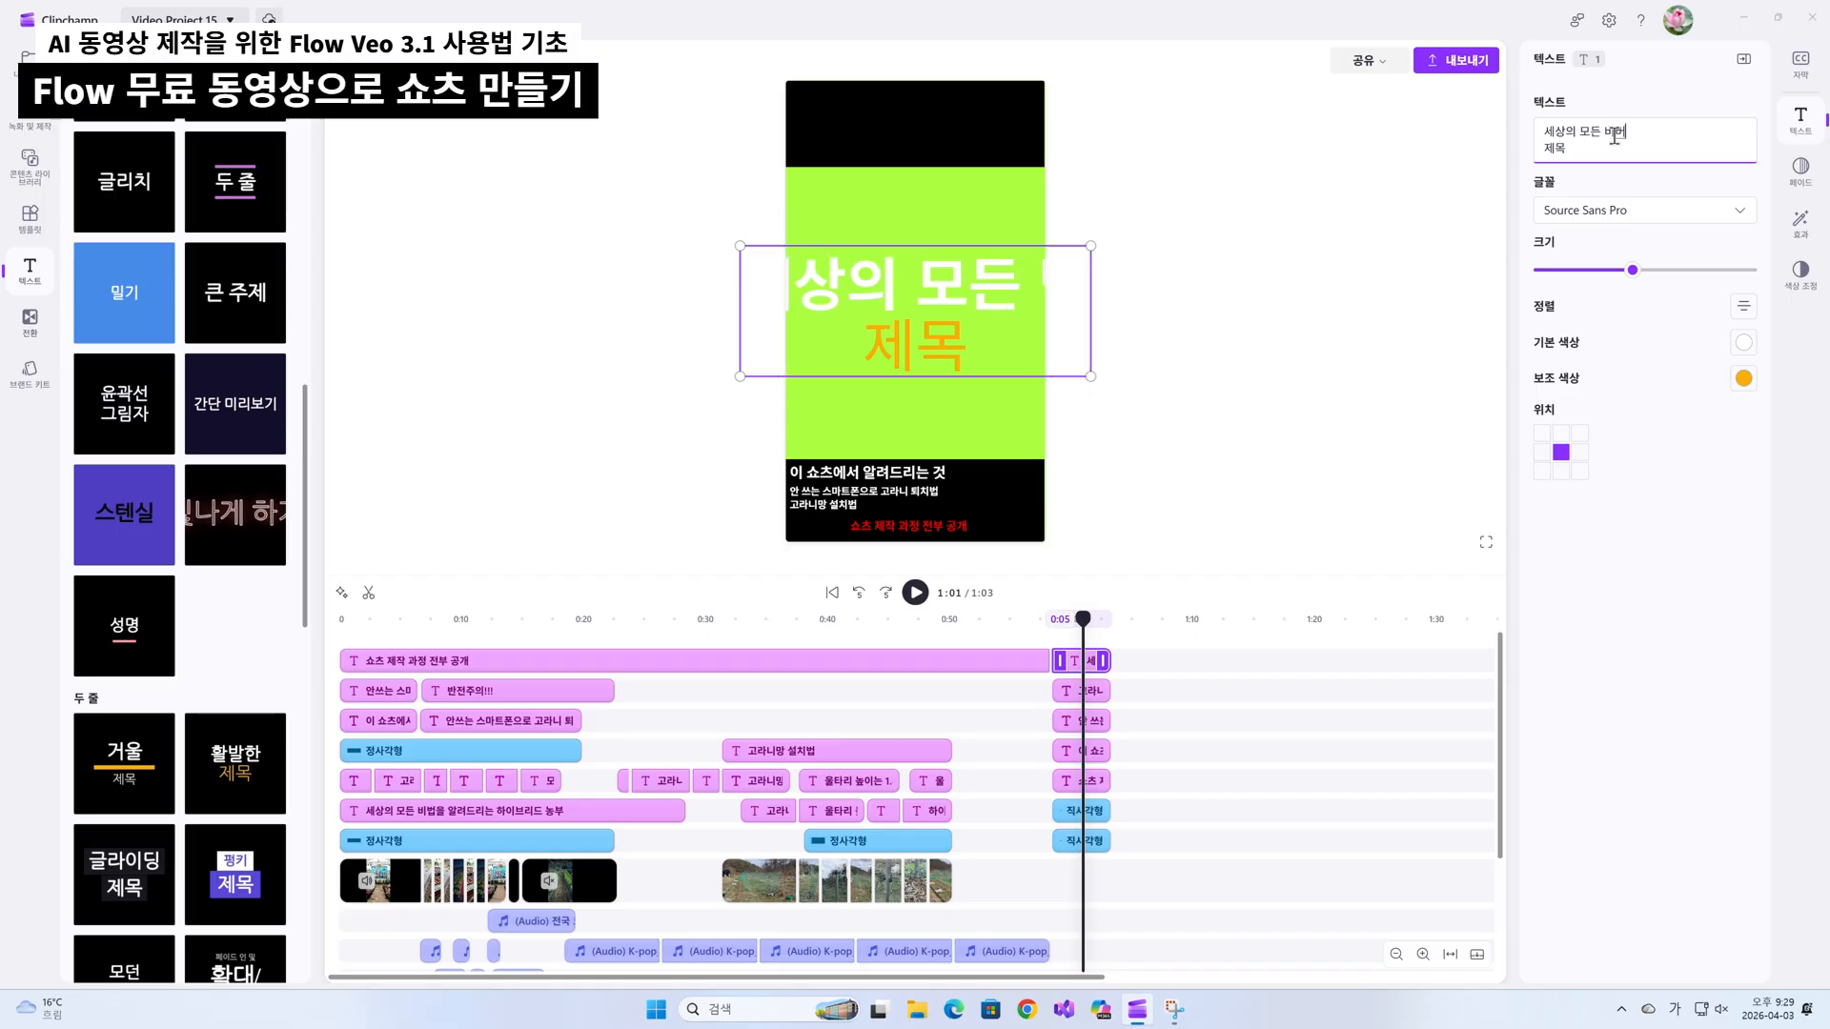
text(을 아ㄹ려)
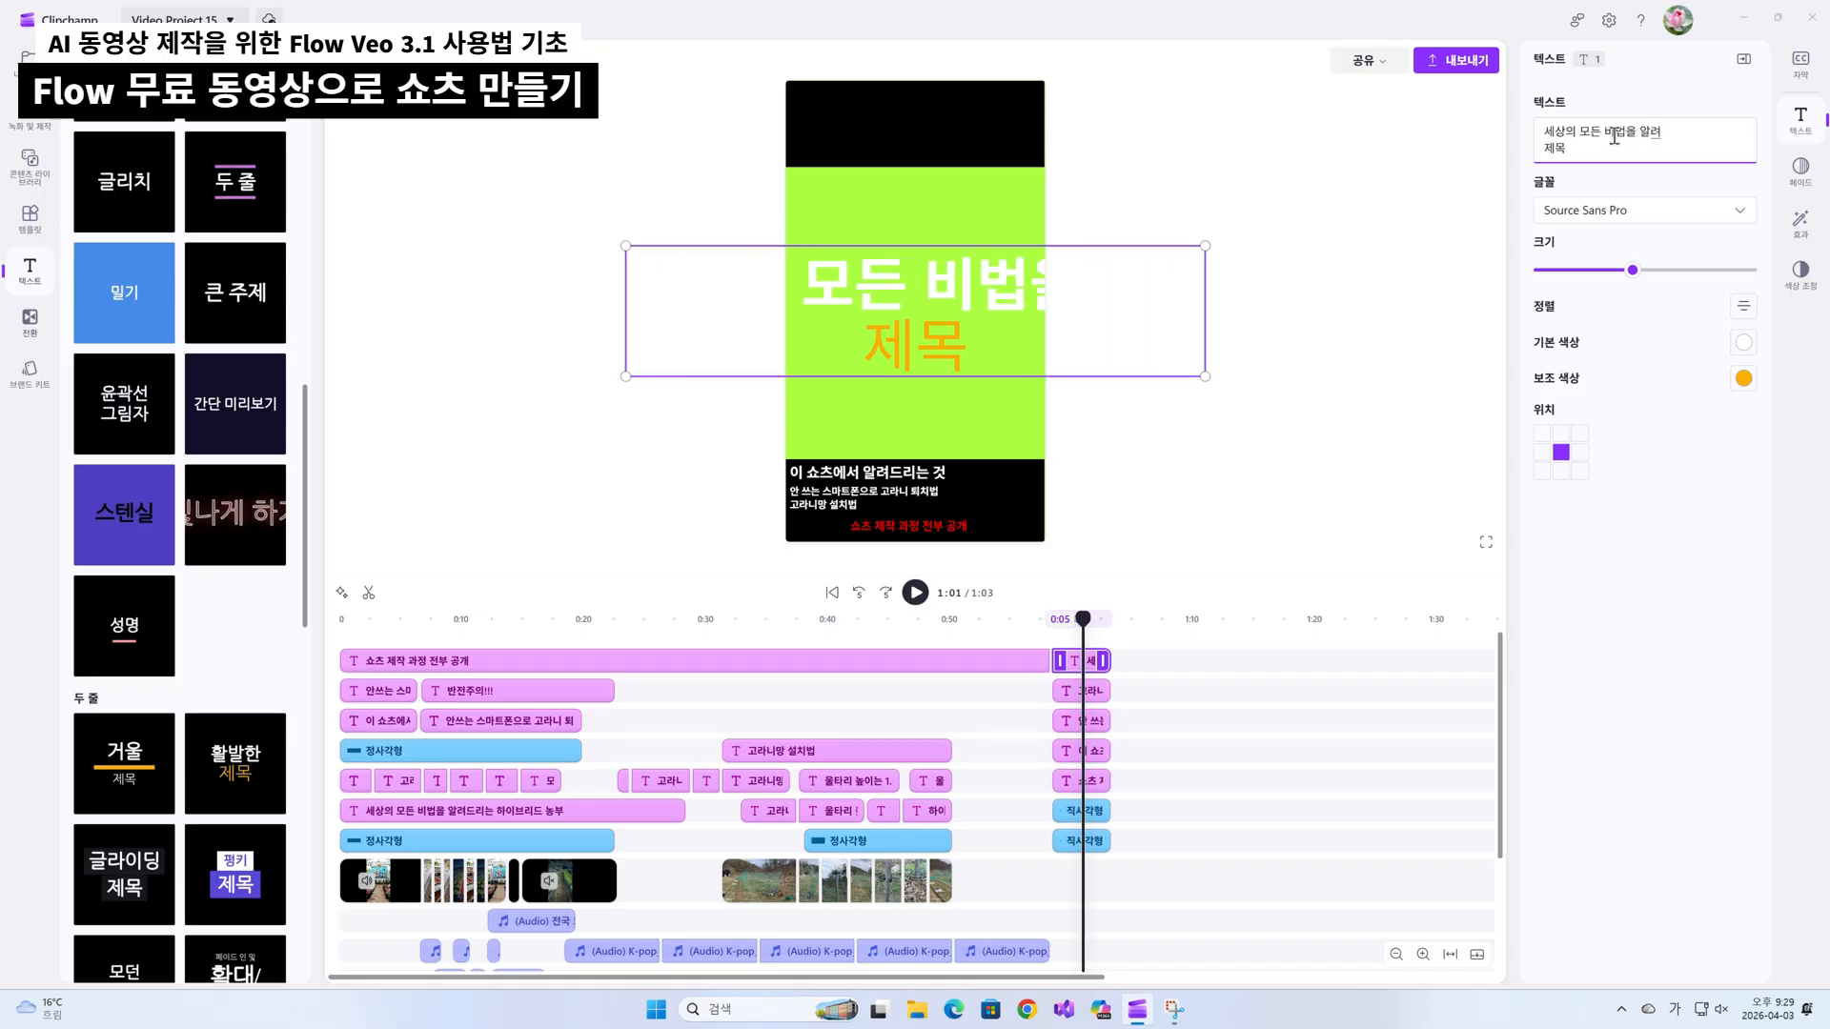
text( 드리는)
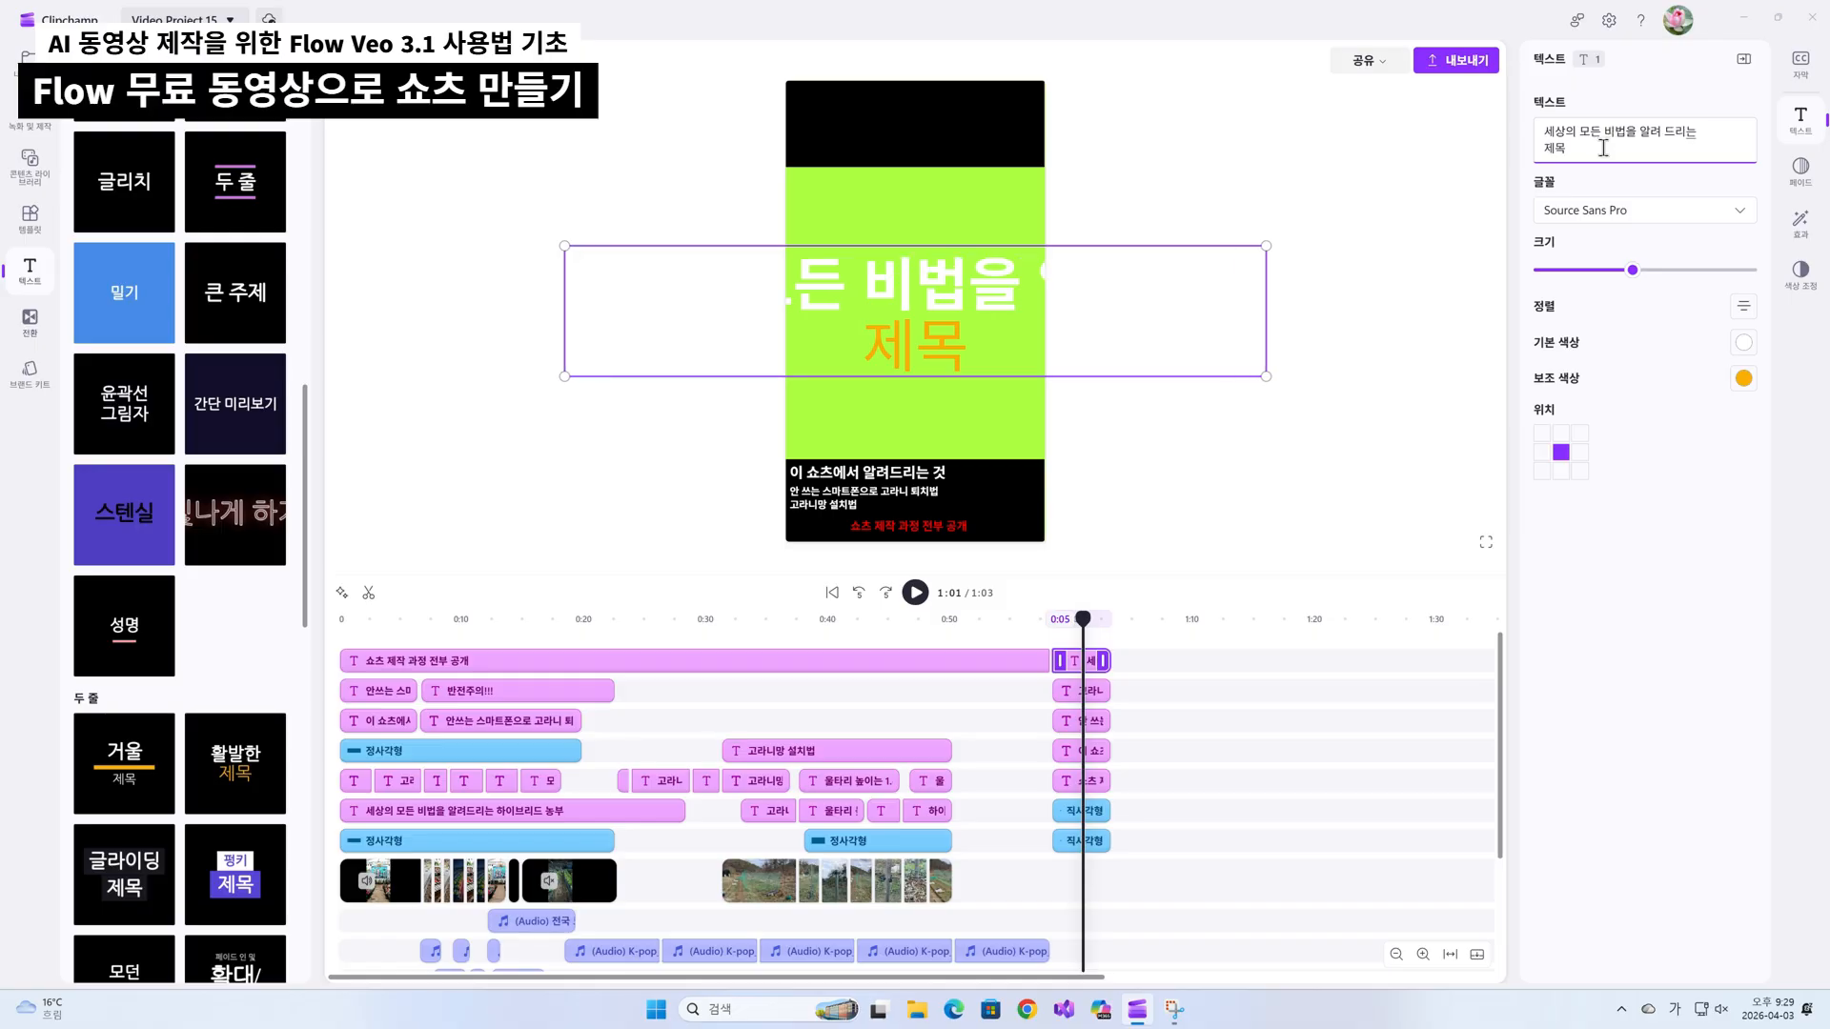
Replace the title's second line with "하이브리드 농부" and shrink the title until it fits within the frame's width.
double_click(1603, 148)
text(하이블)
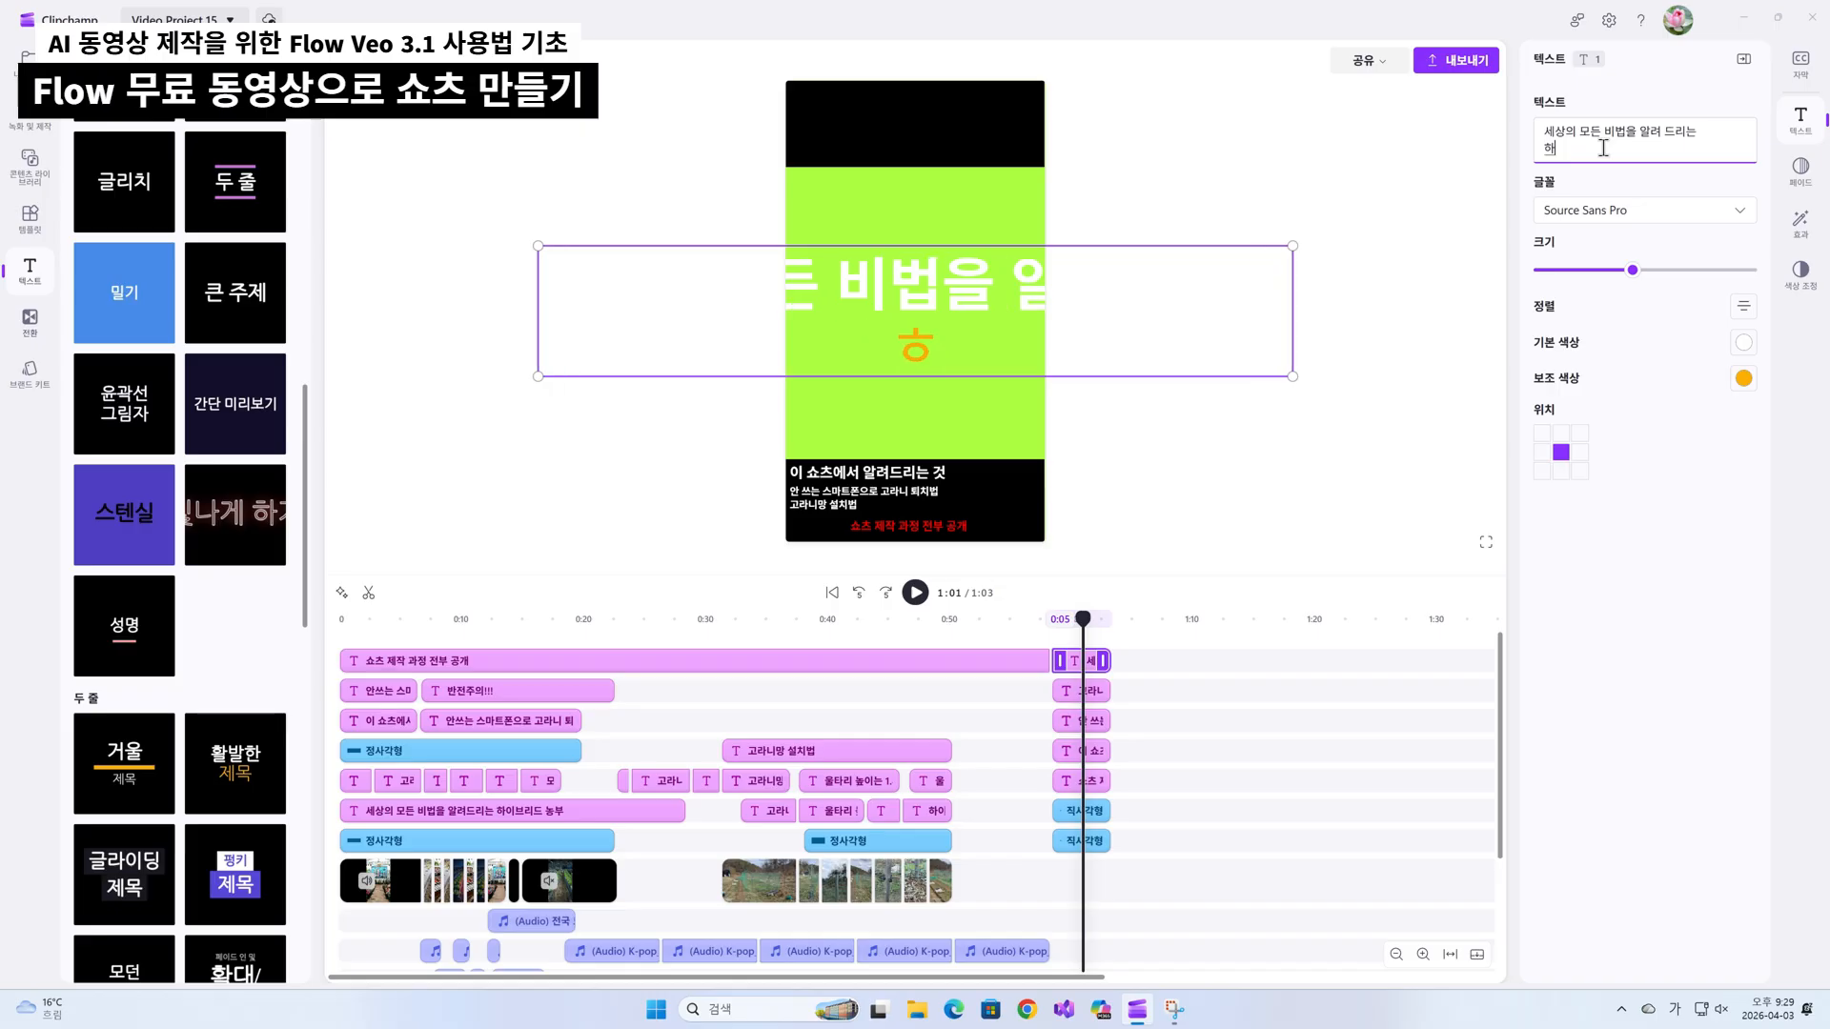
text(리드 농부)
click(1603, 148)
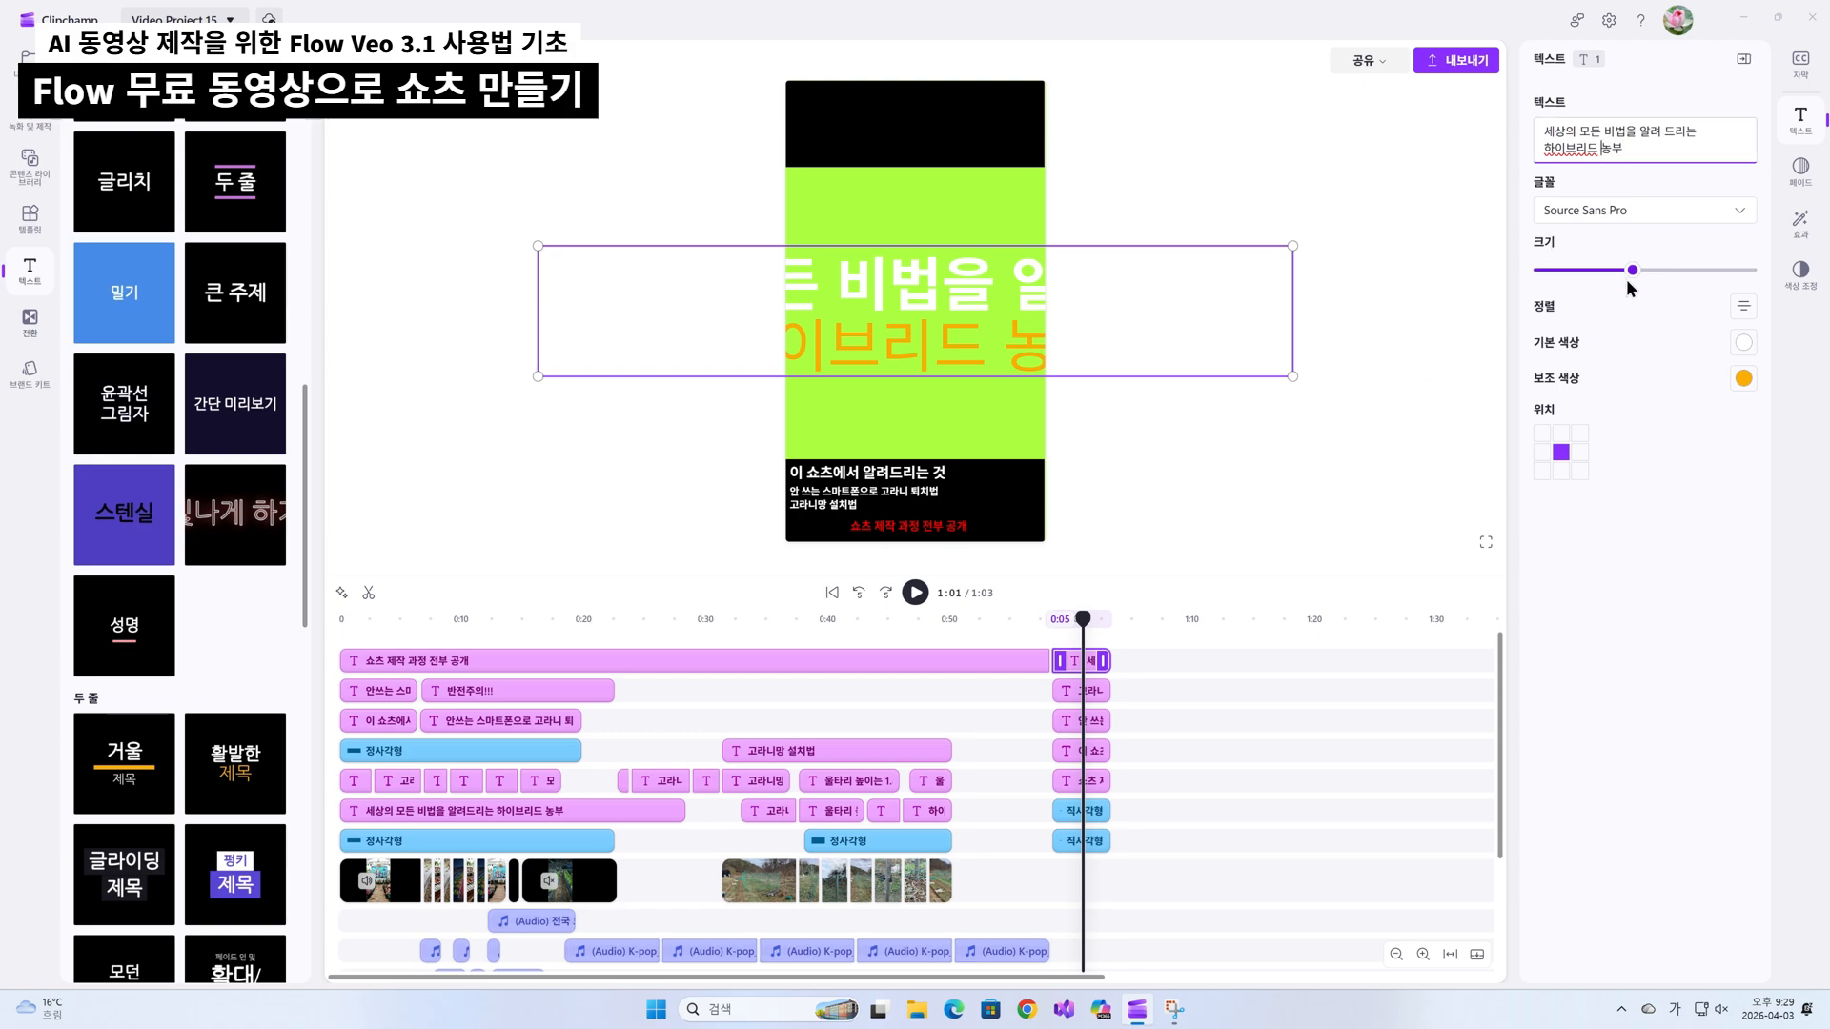
drag(1633, 270, 1552, 288)
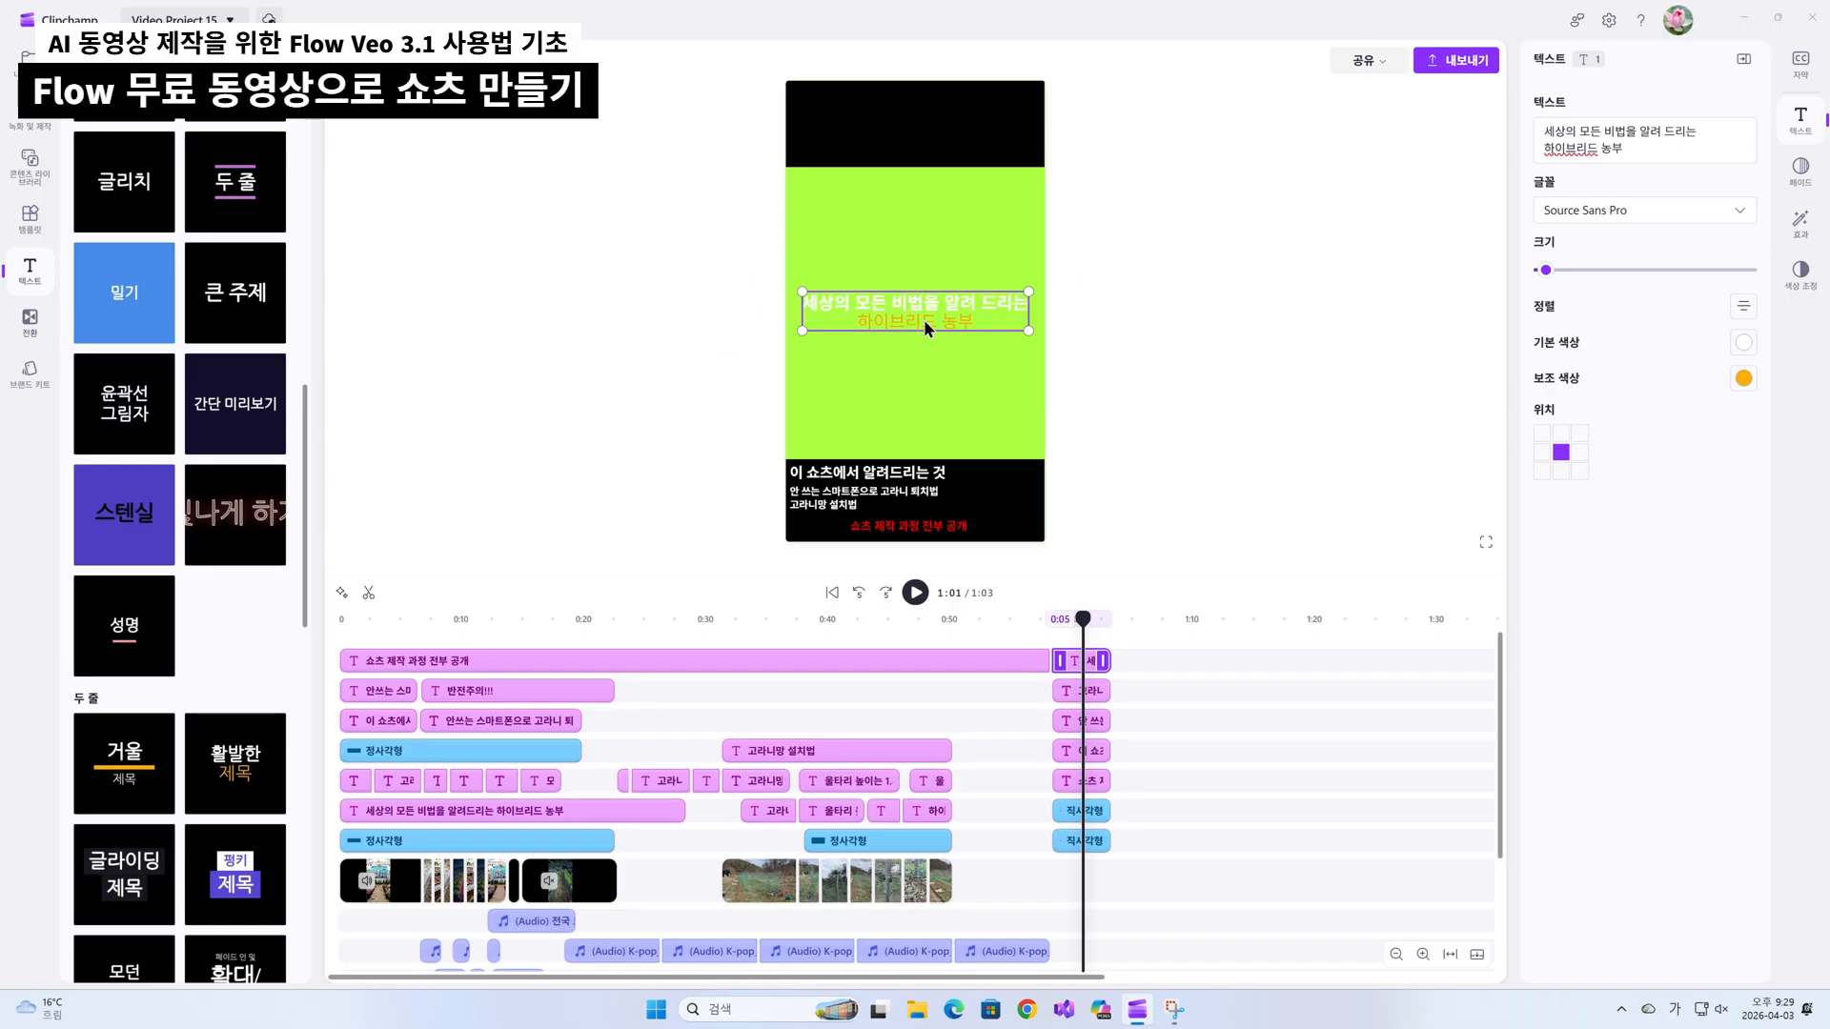
Move the two-line "하이브리드 농부" title up into the top black bar and shorten that bar to fit closely beneath the title.
drag(923, 322, 923, 127)
click(1149, 141)
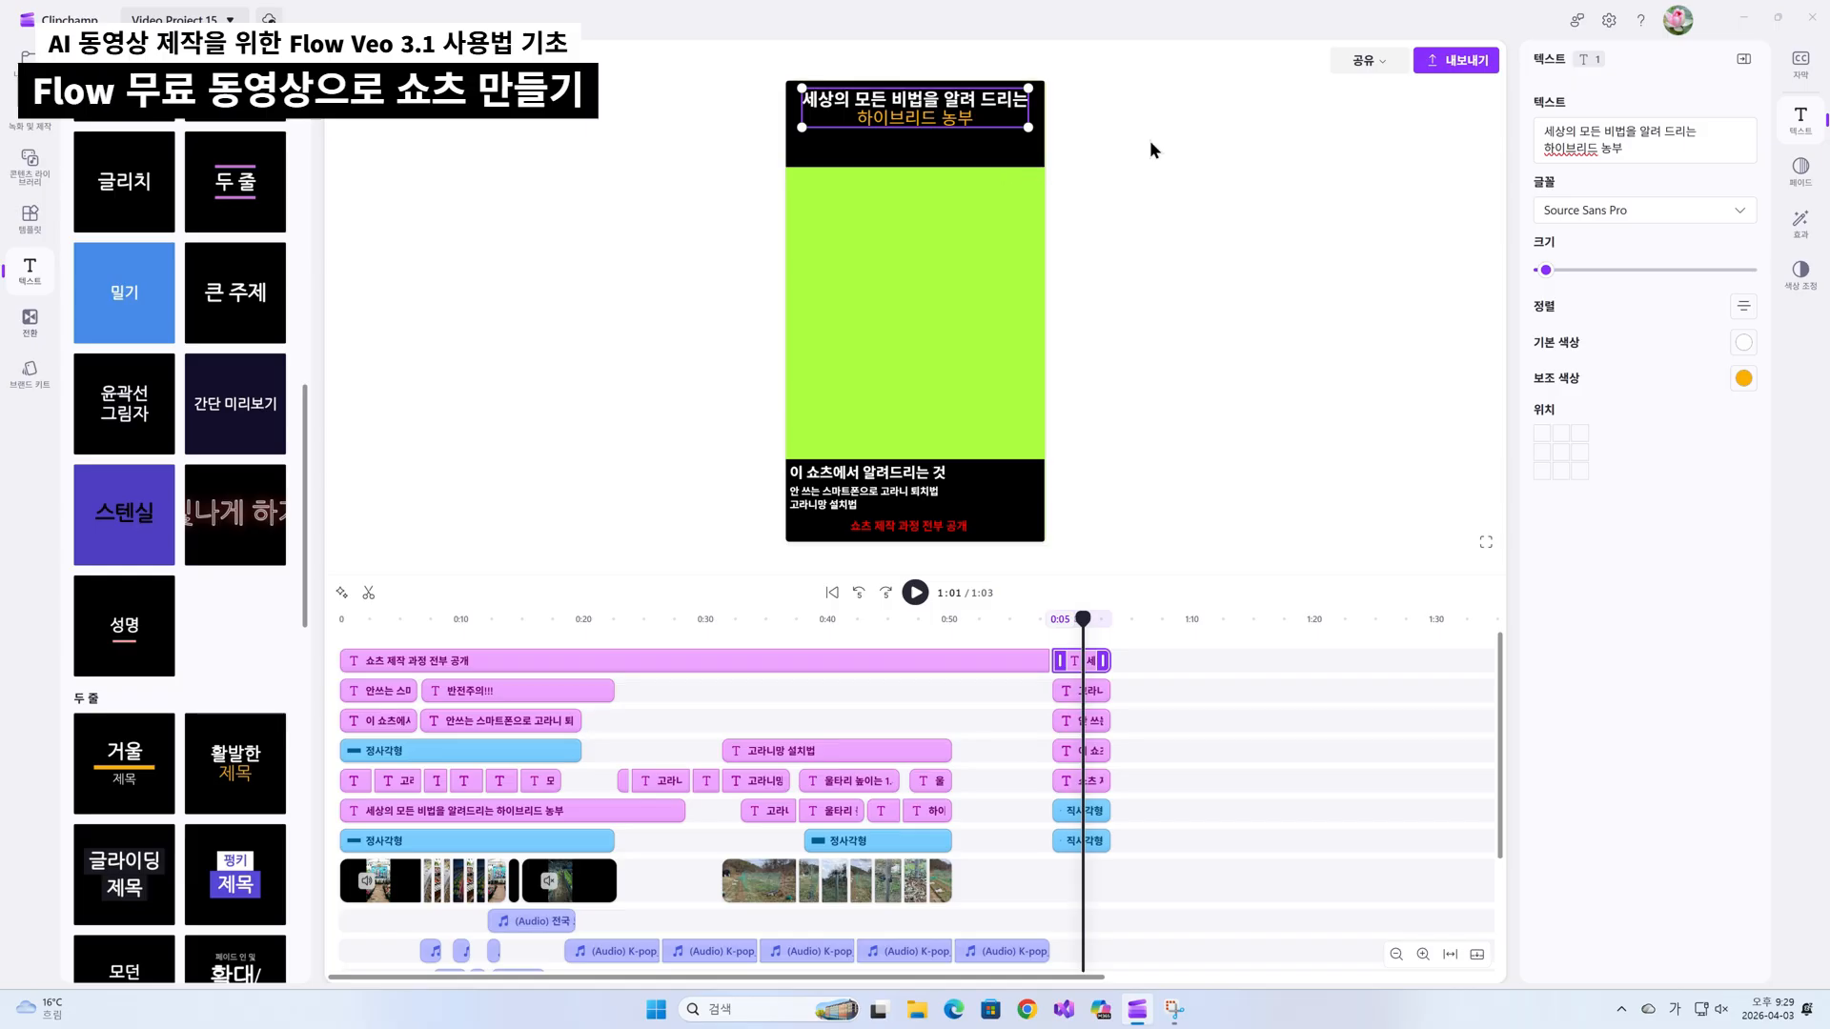
click(917, 164)
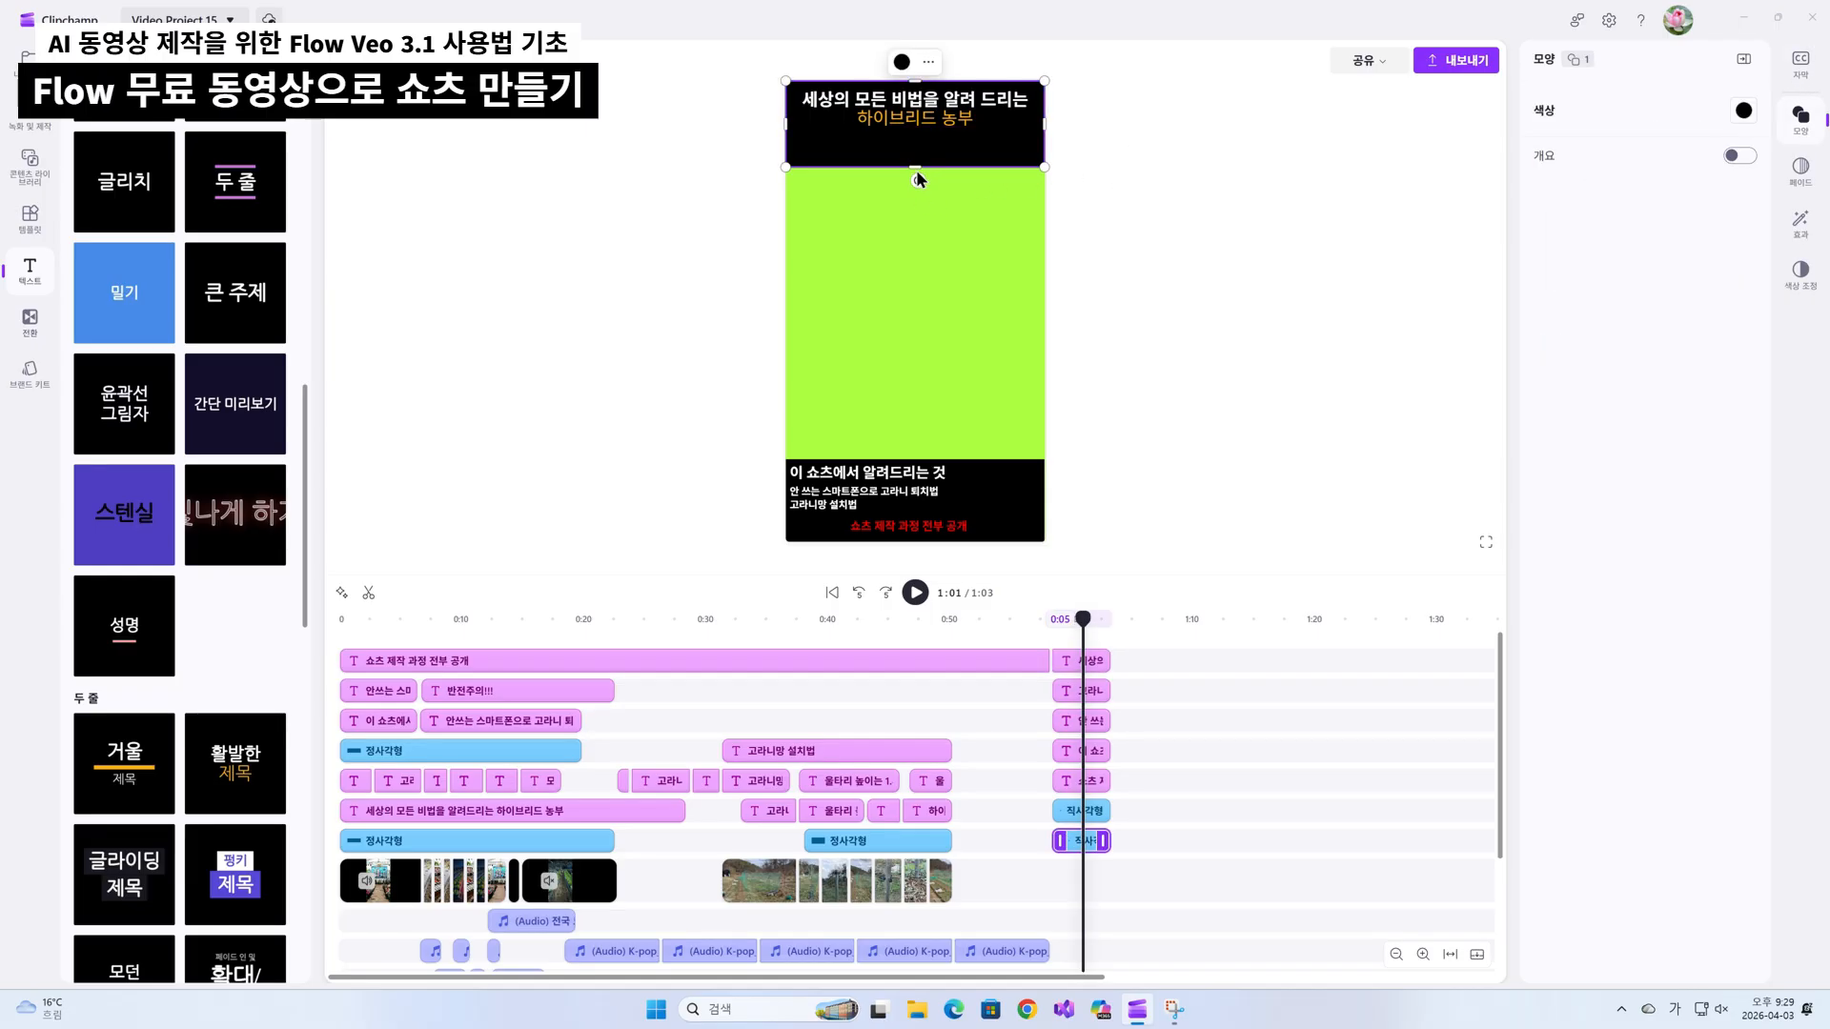
drag(915, 164, 915, 147)
click(1392, 308)
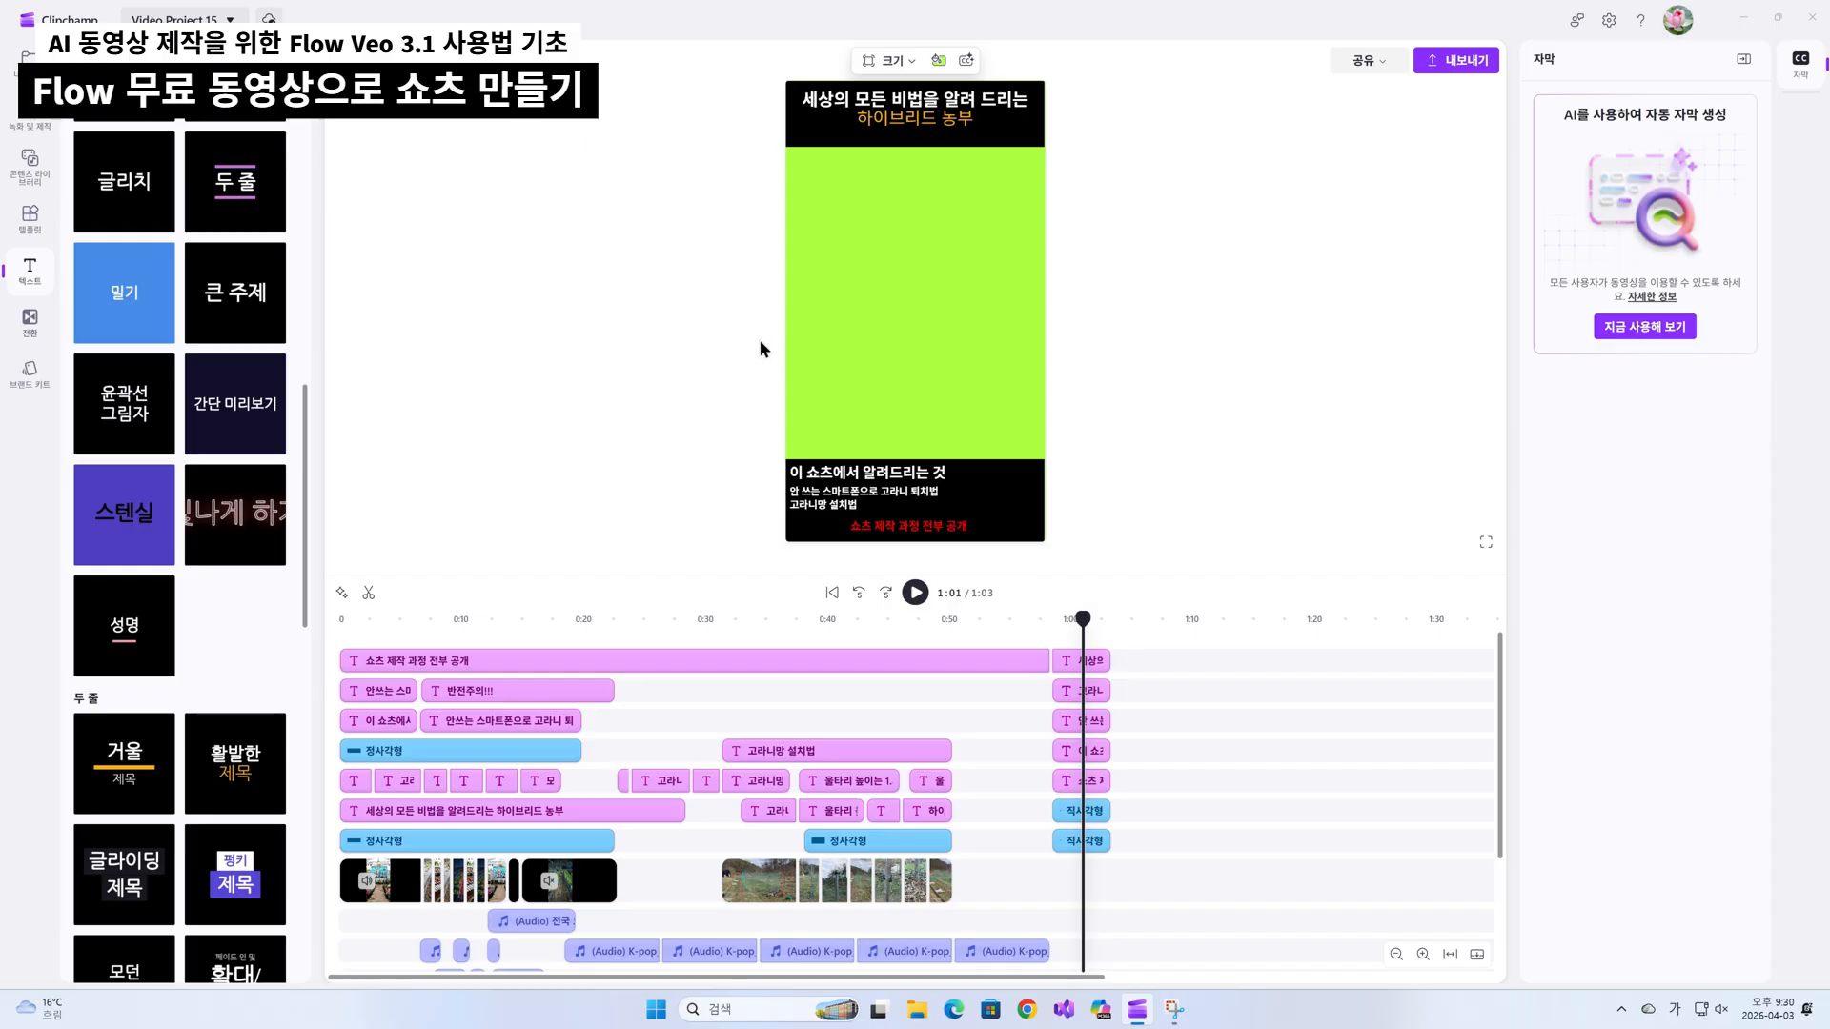
Play the closing section briefly from its start to check the title and bars.
click(1053, 642)
click(914, 593)
click(914, 593)
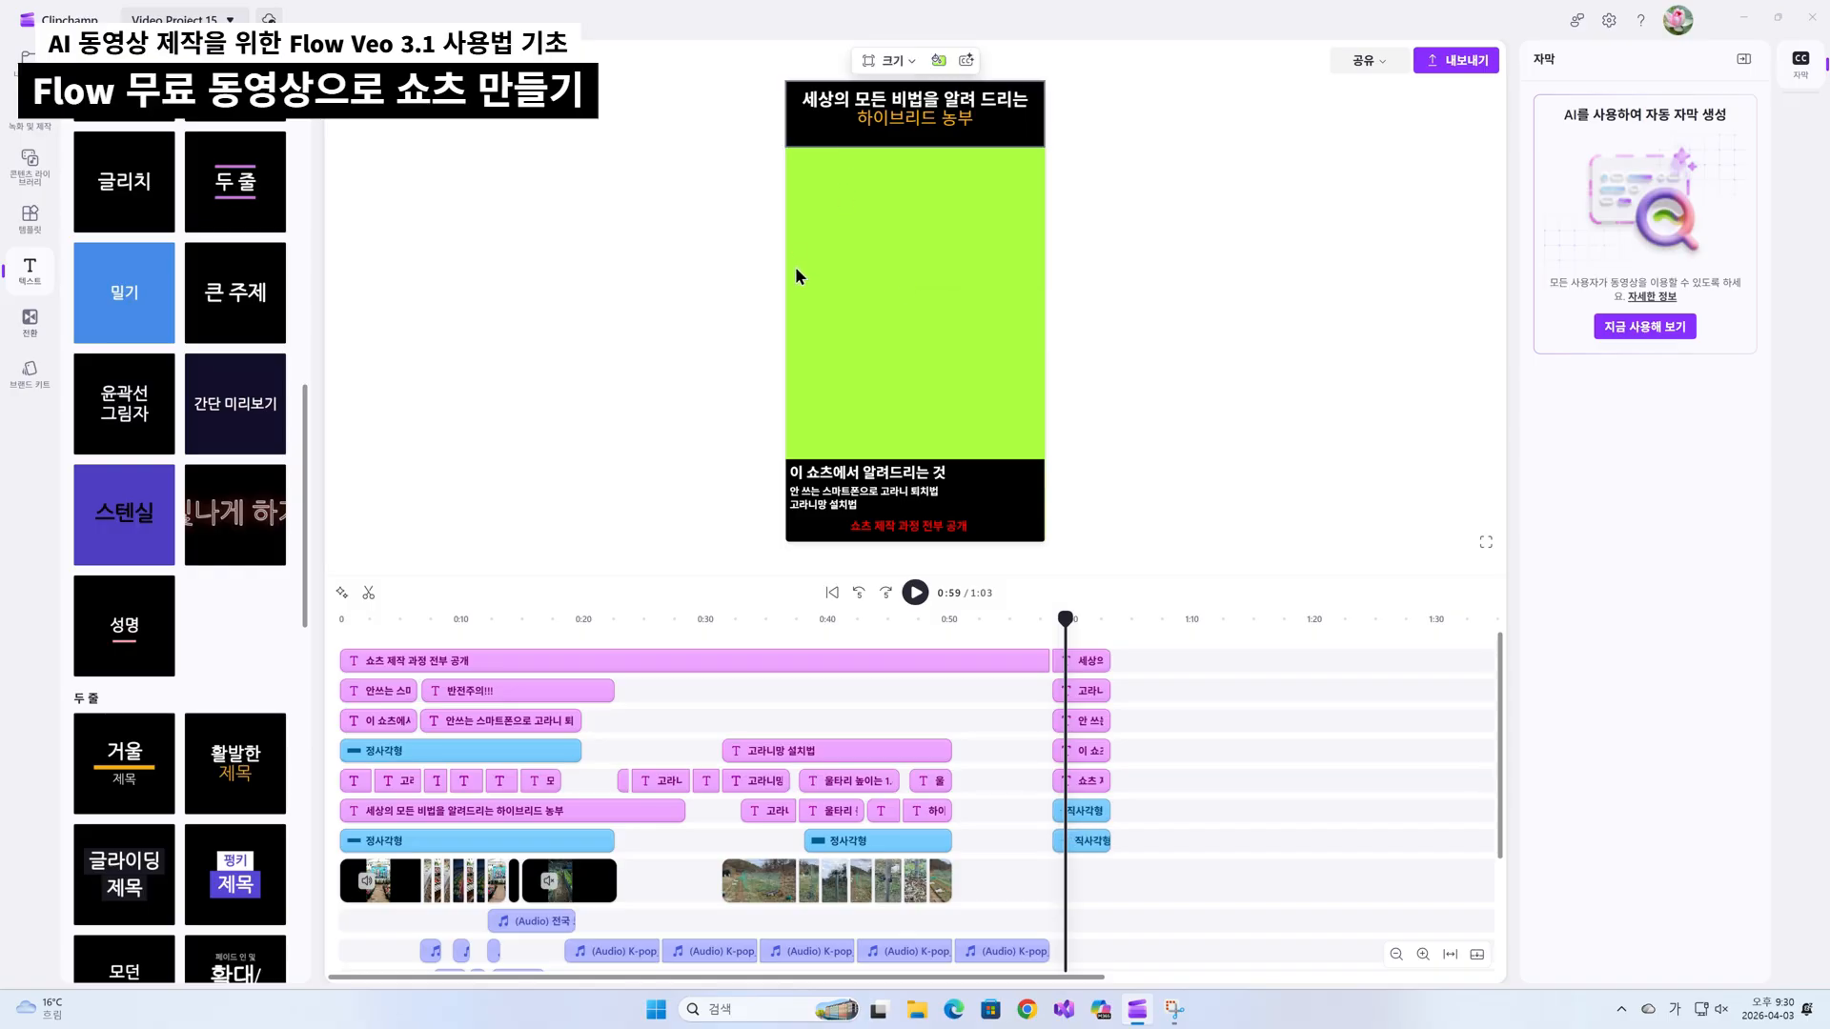
Change the project's background color from the palette to solid white (#FFFFFF).
click(934, 67)
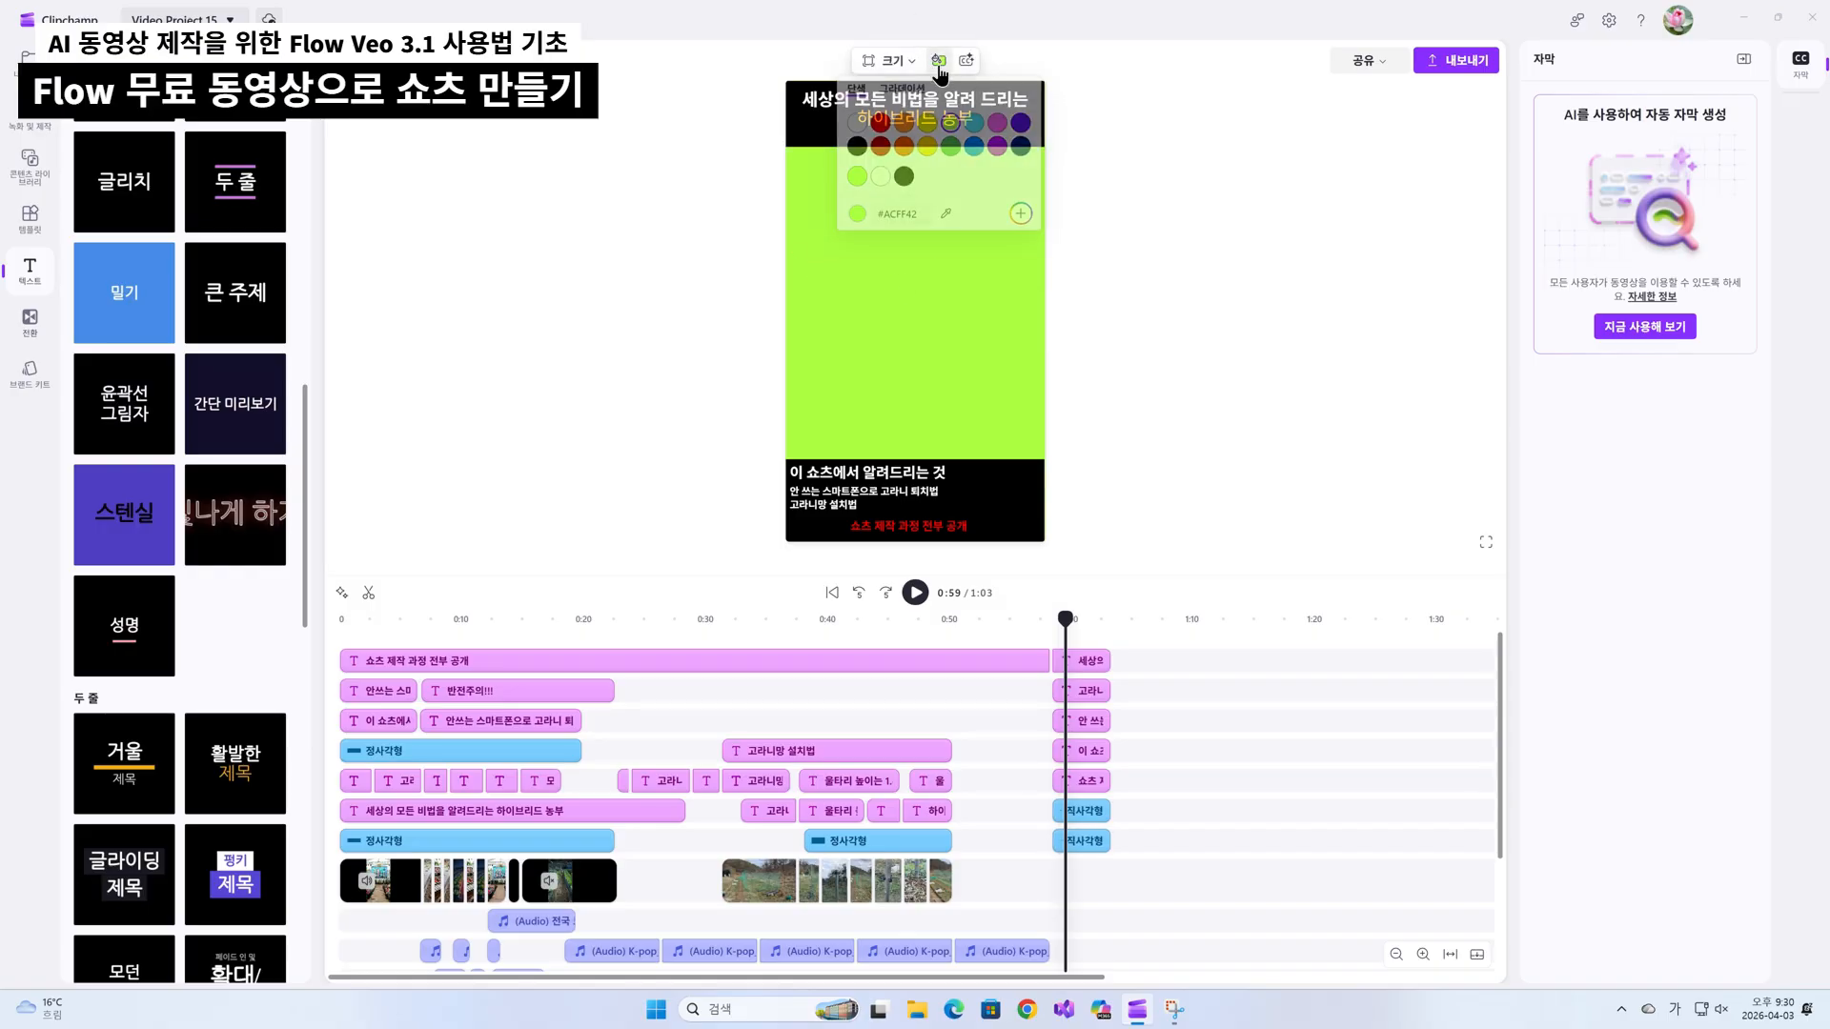
click(855, 134)
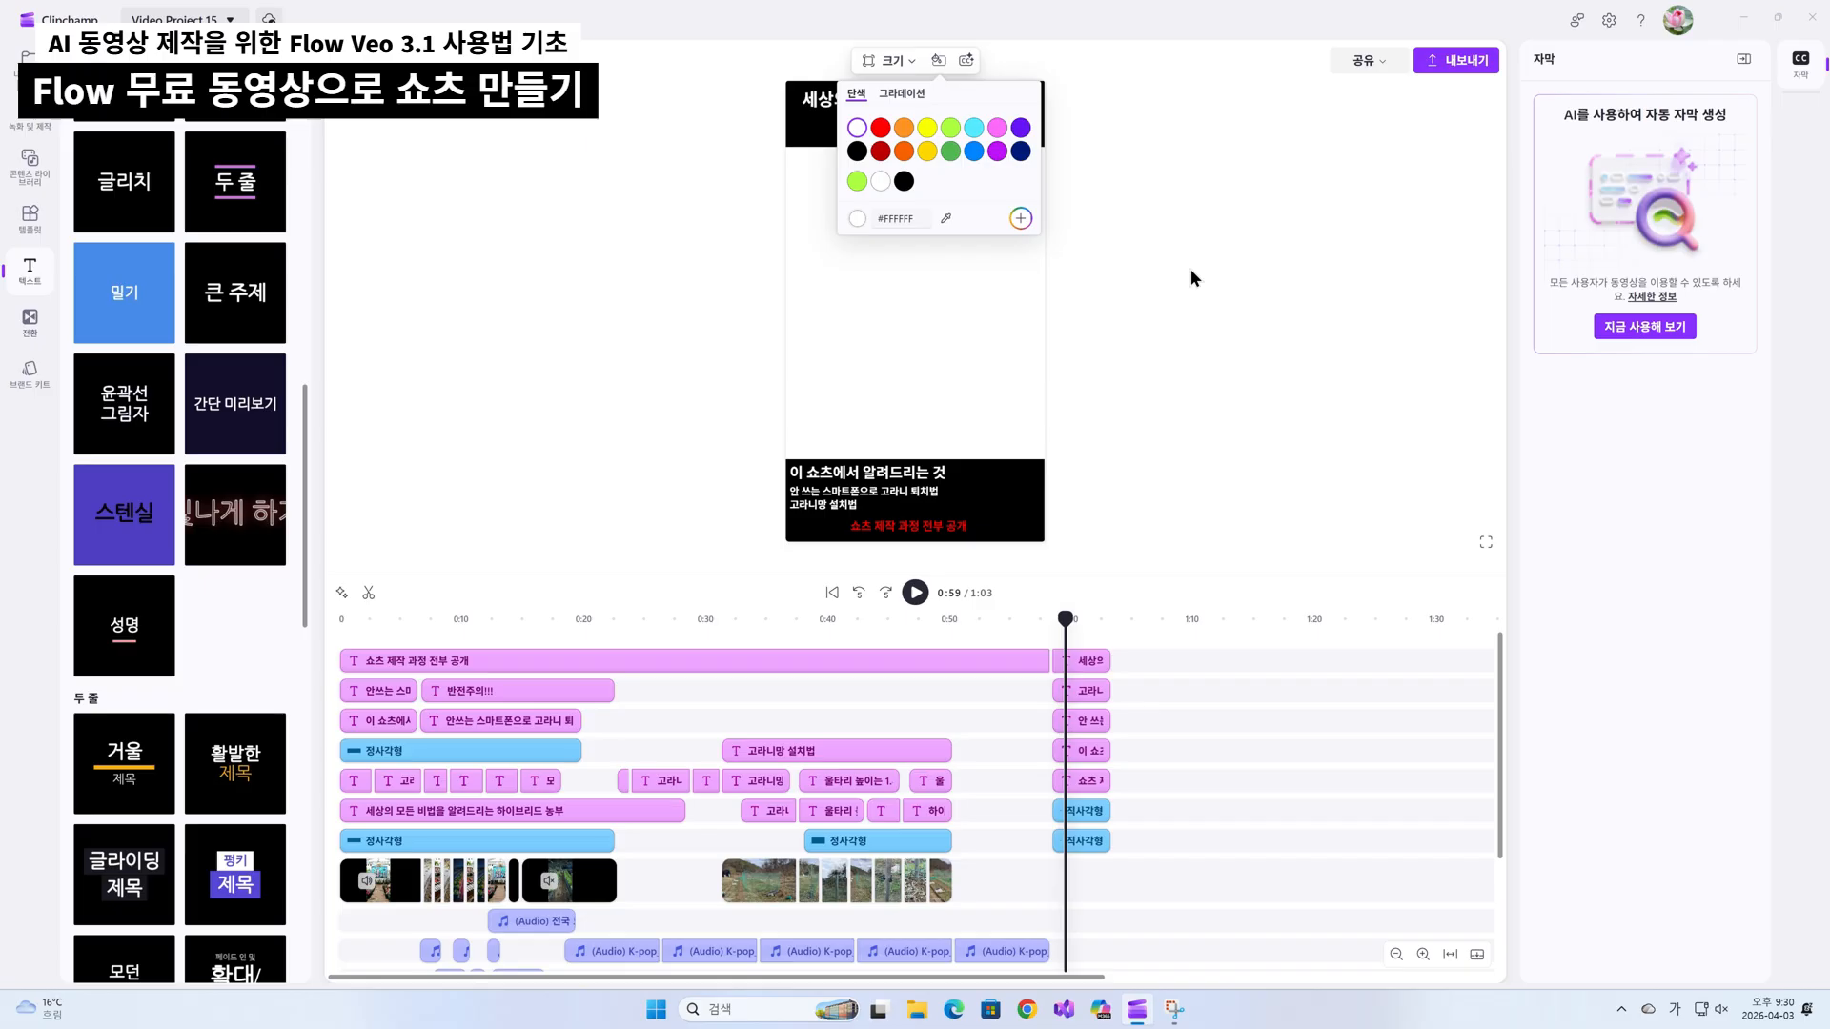
click(1192, 268)
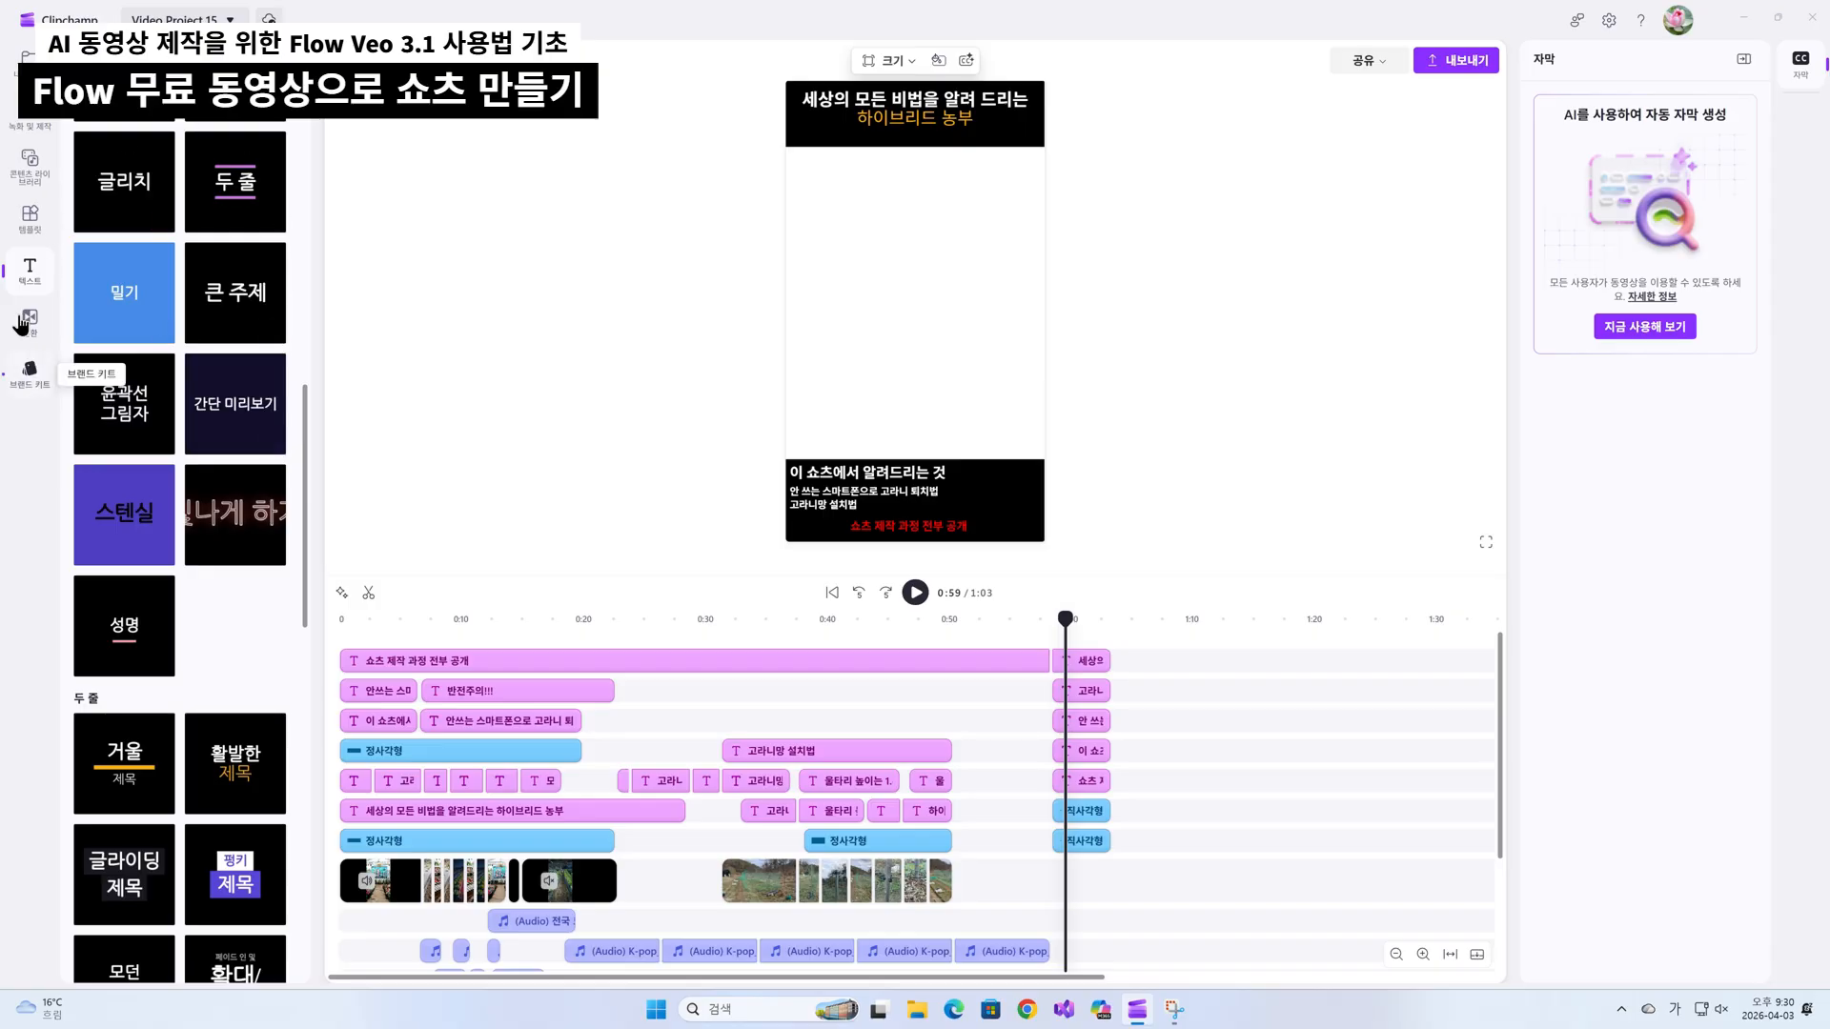
Add the vertical 8-second K-pop singers video to the video track beneath the closing titles, aligned with their start.
click(27, 65)
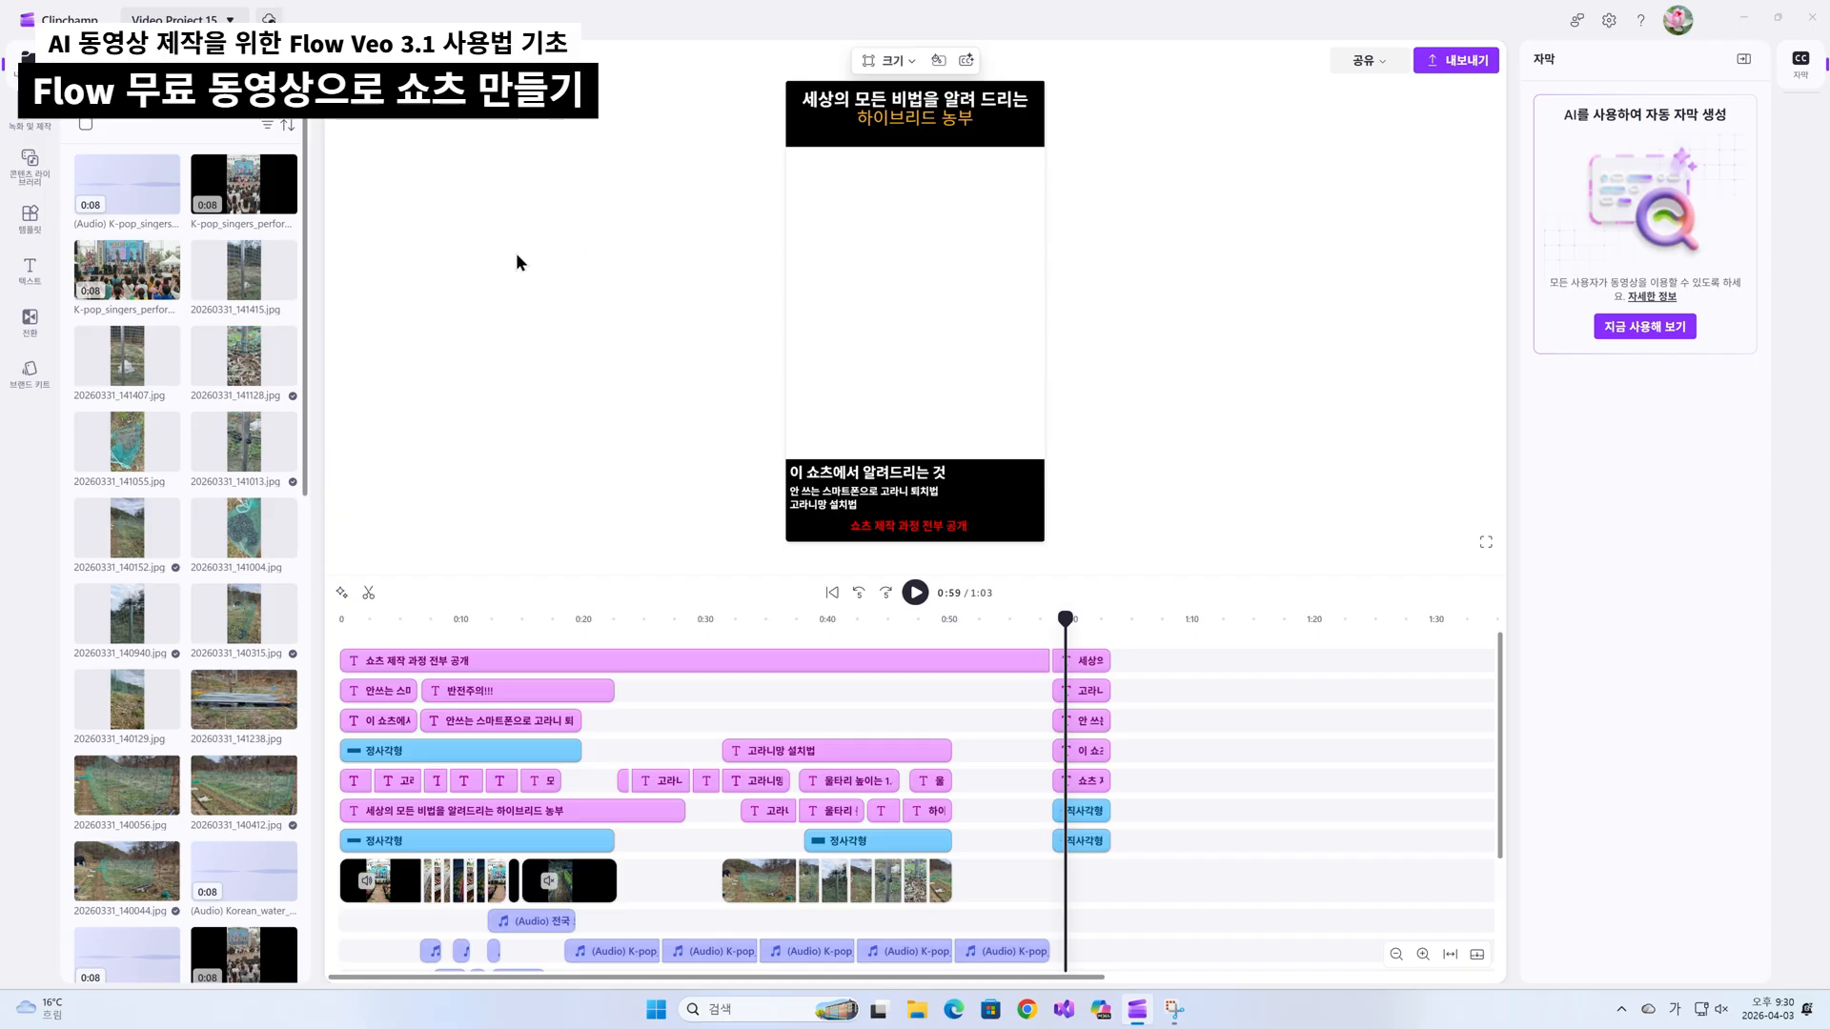
scroll(202, 531, down, 3)
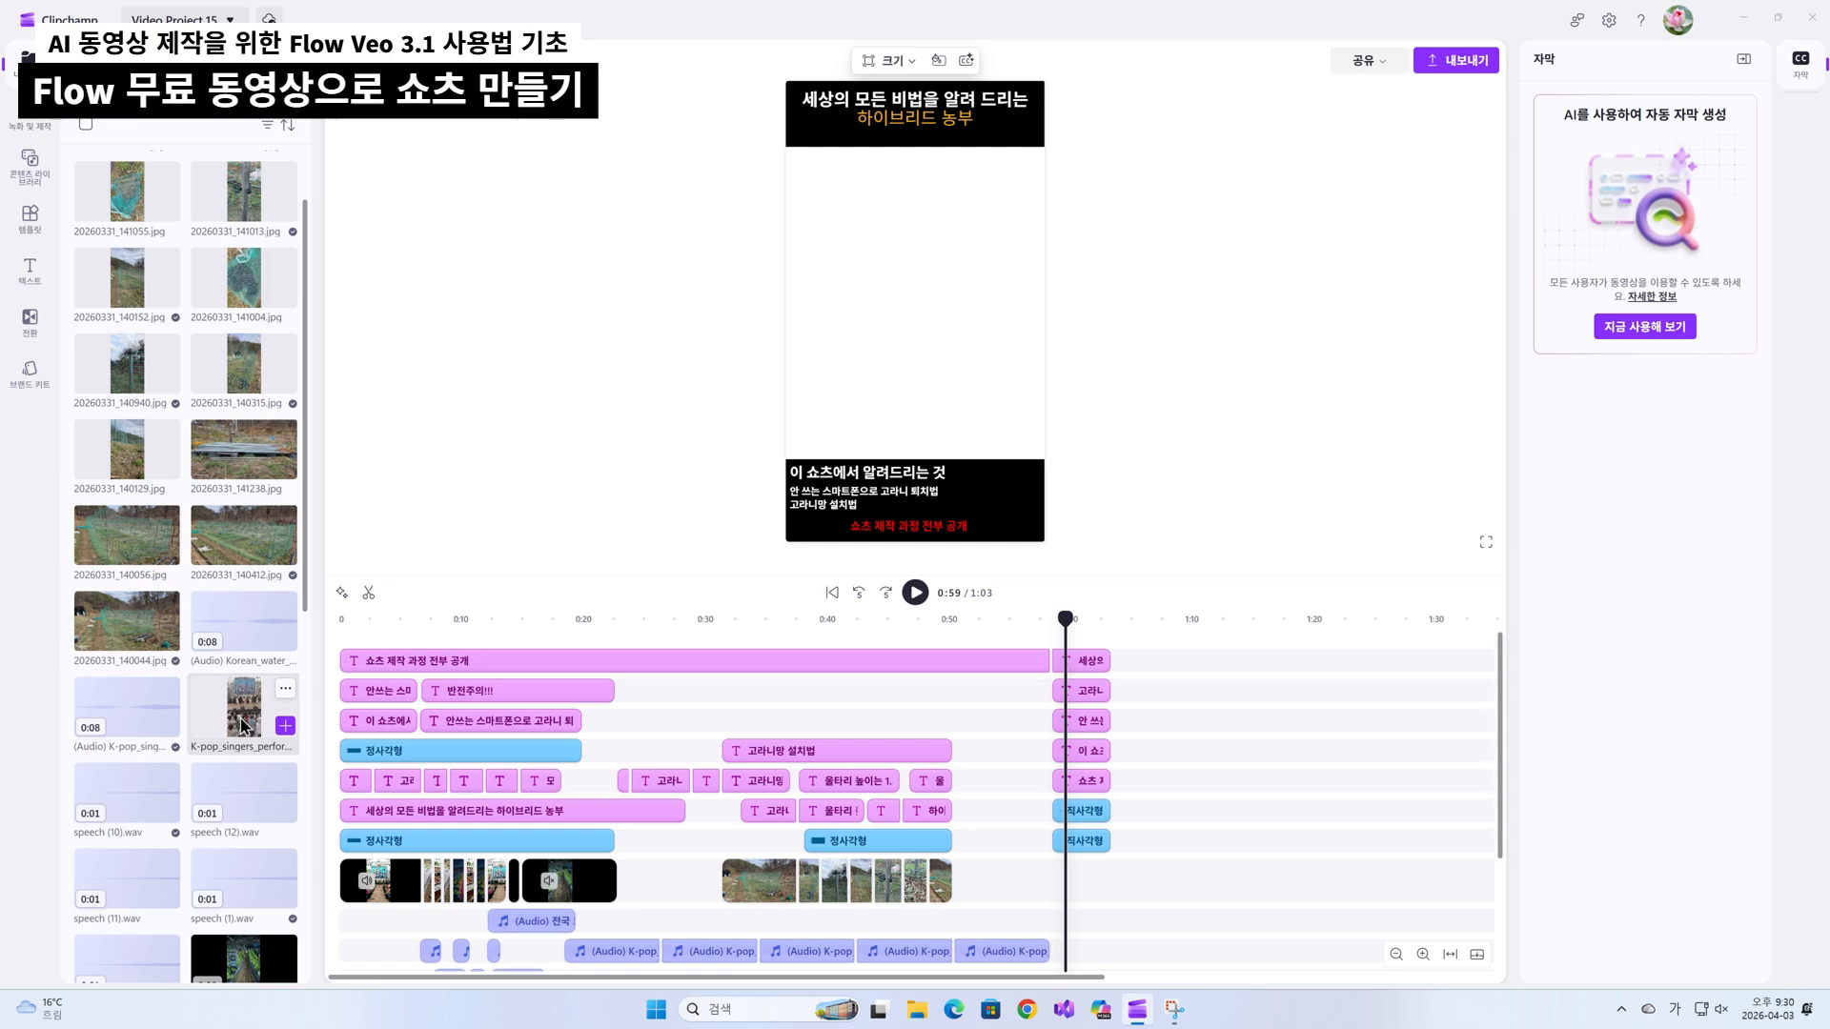
drag(246, 727, 1106, 894)
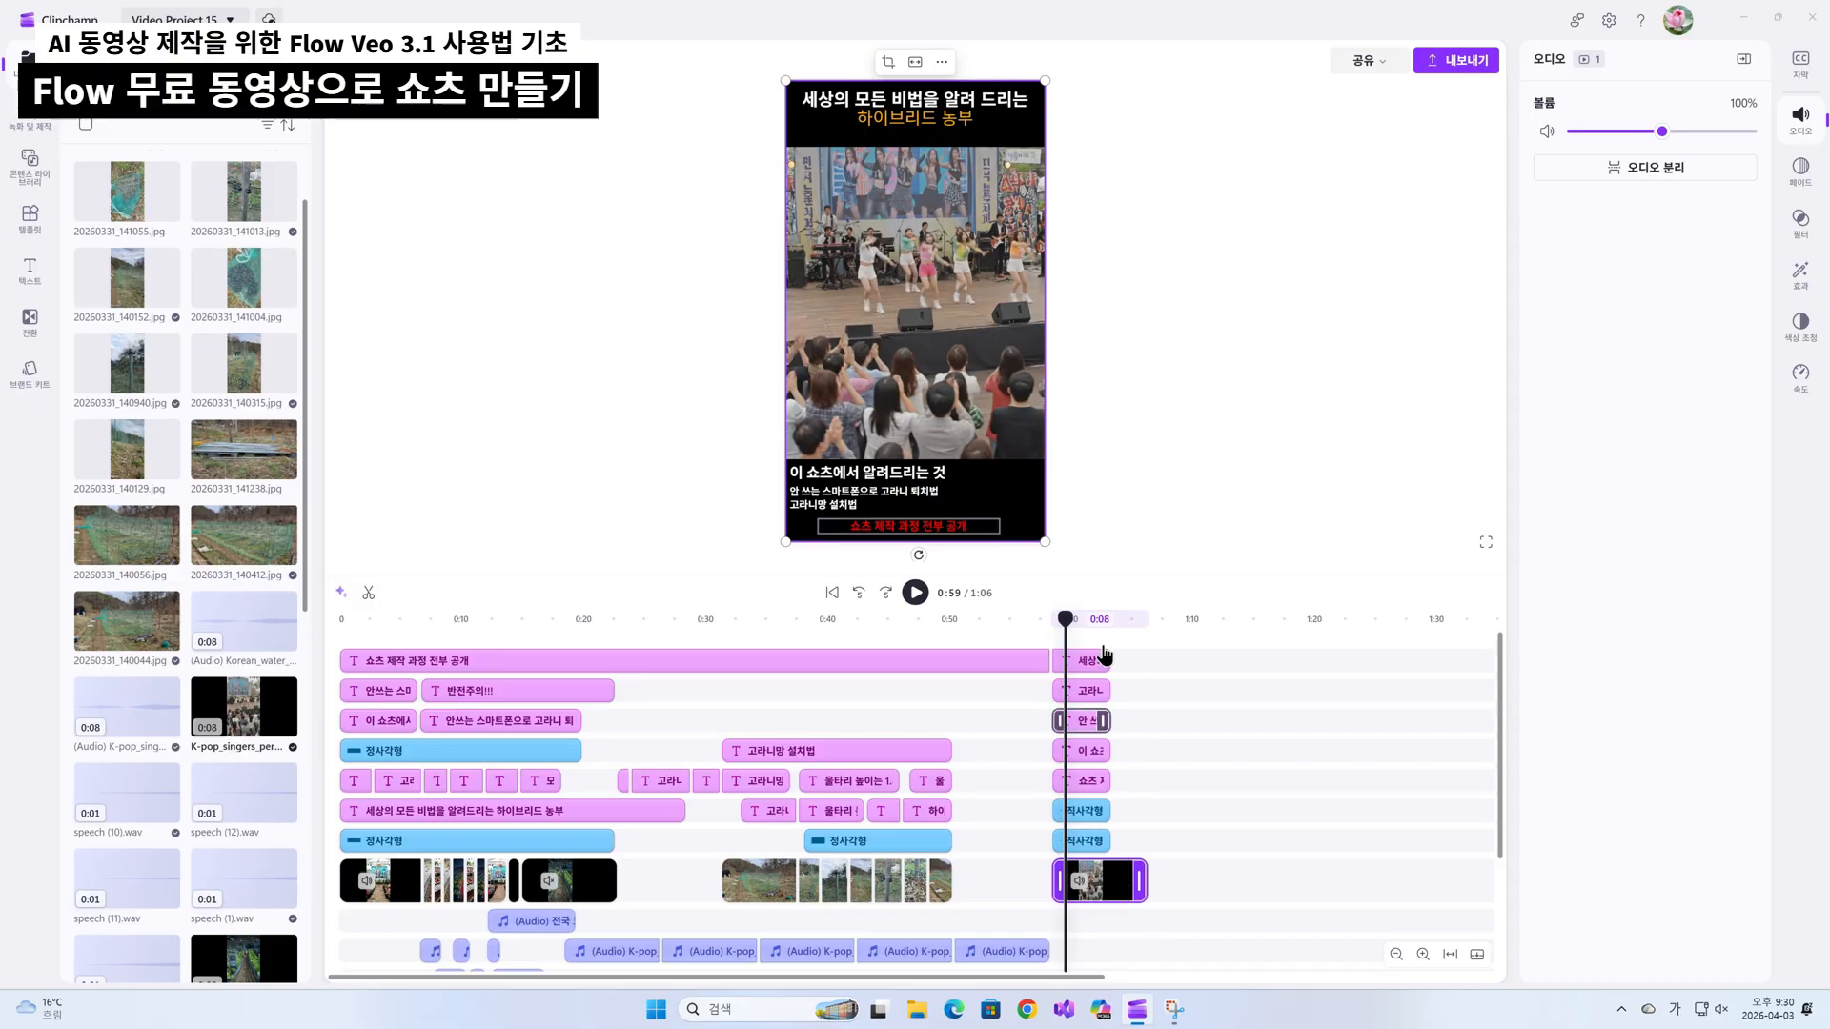
Enlarge the timeline's scale and workspace and play the closing section from 0:58.44 to the end of the K-pop video.
click(1423, 954)
click(1423, 954)
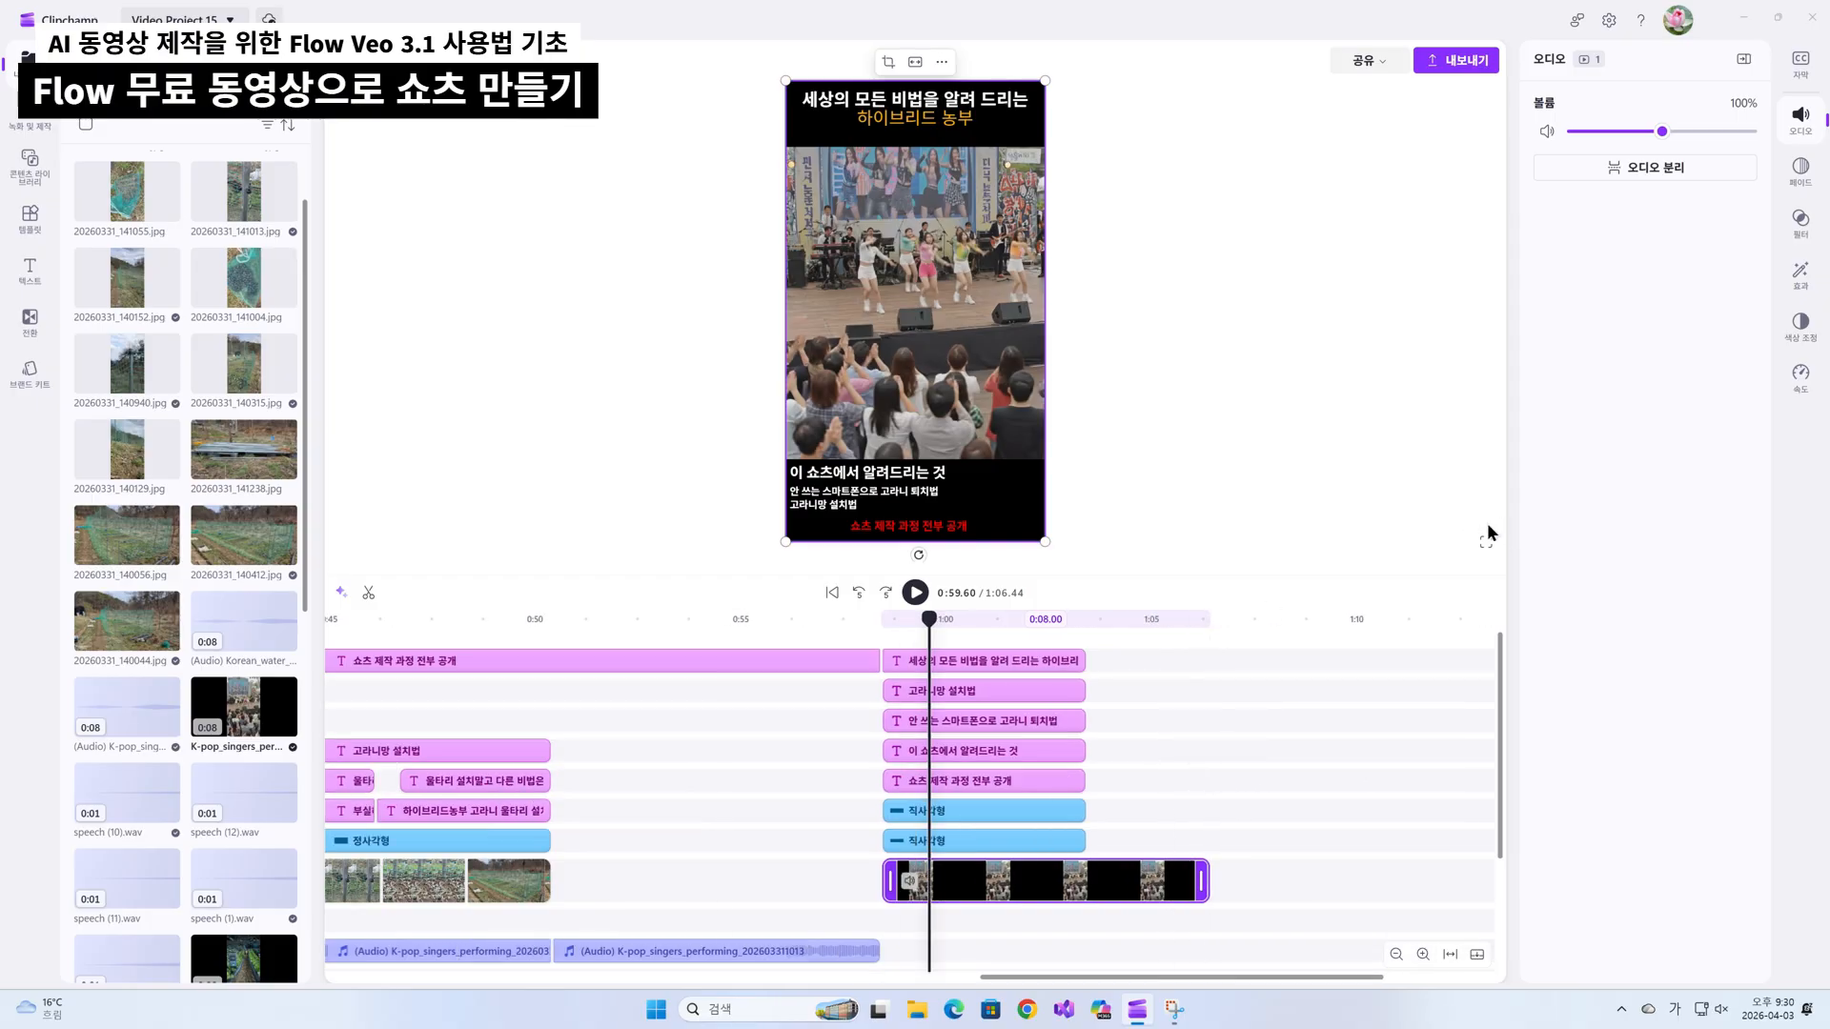
click(1743, 59)
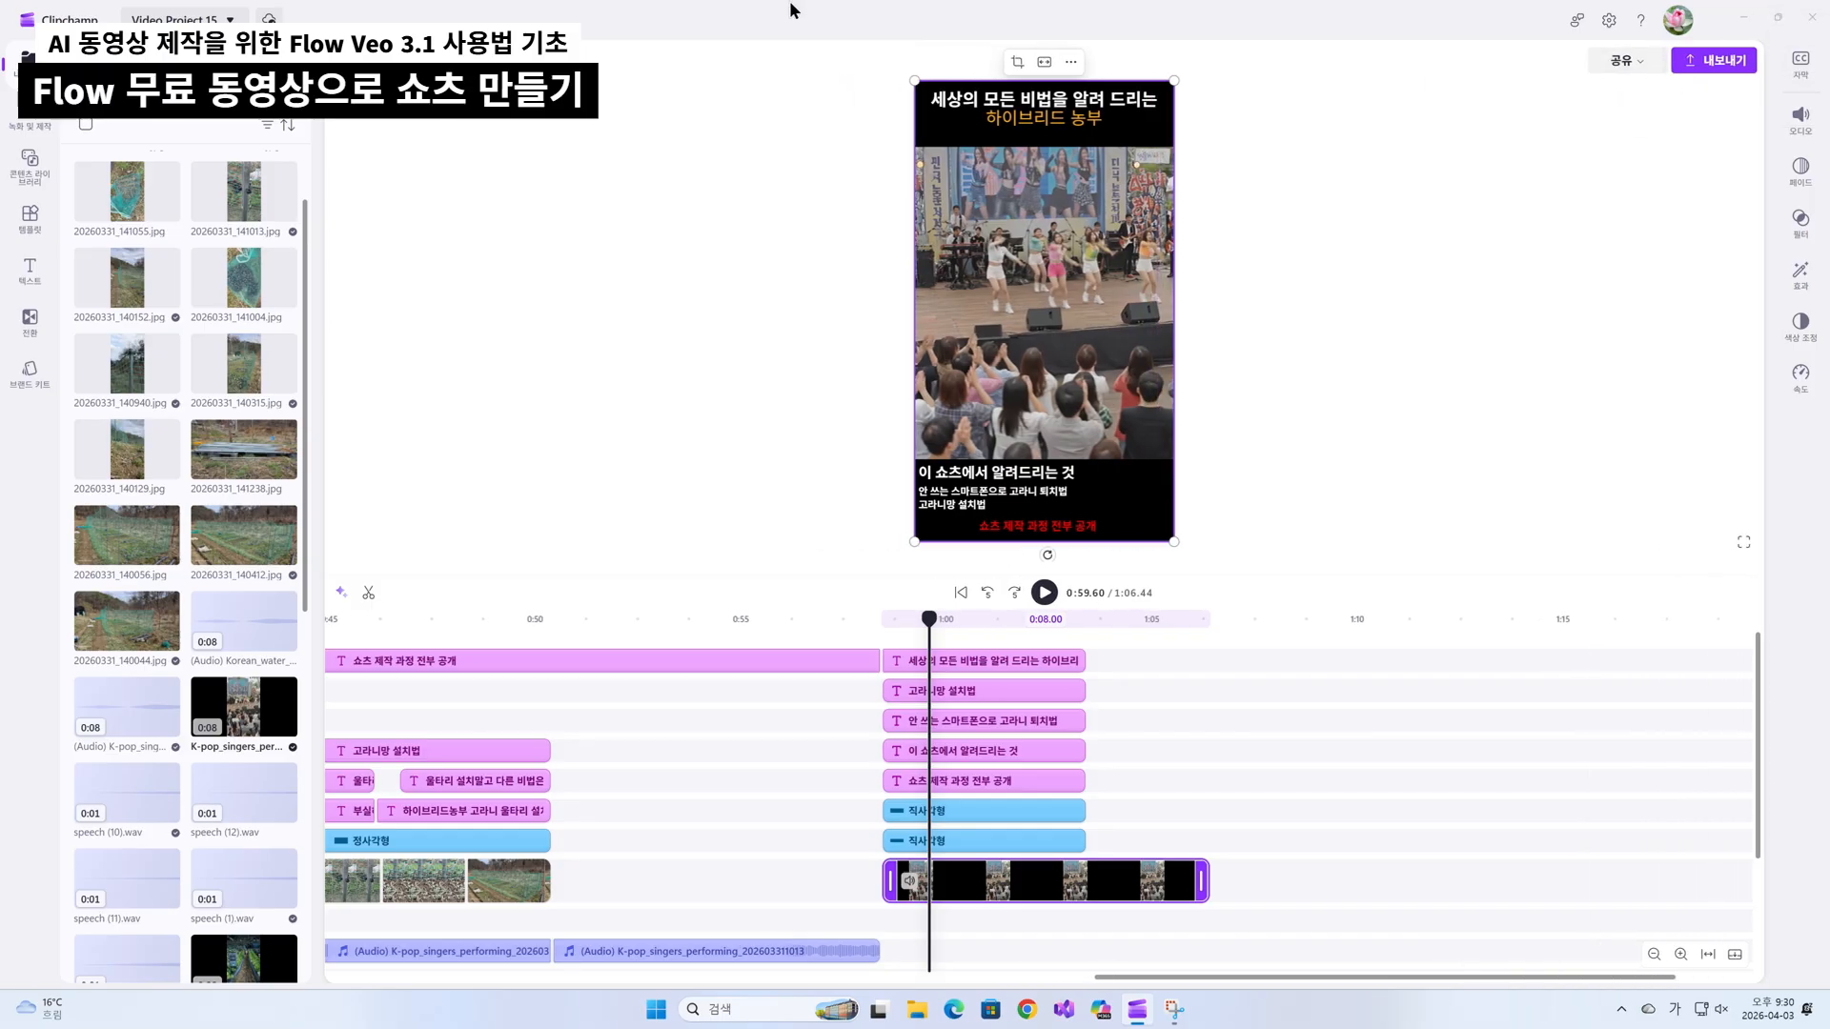
click(284, 59)
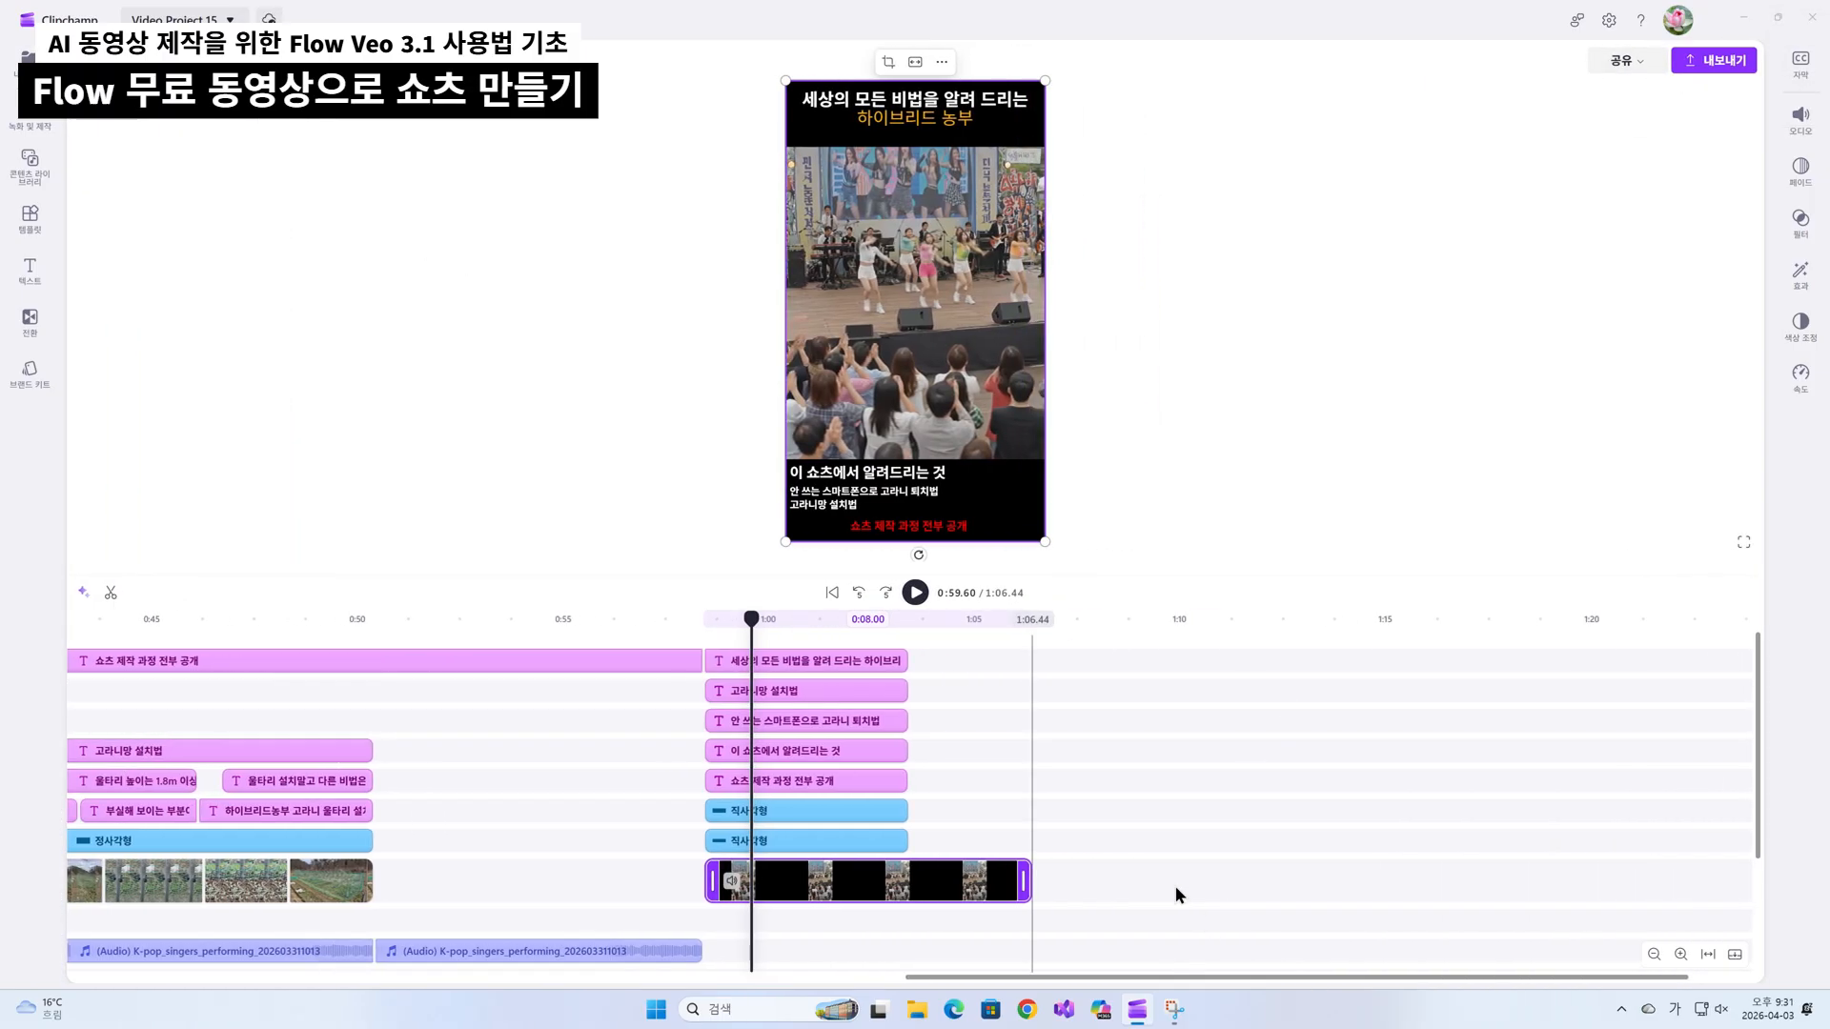
click(701, 632)
mouse_move(572, 782)
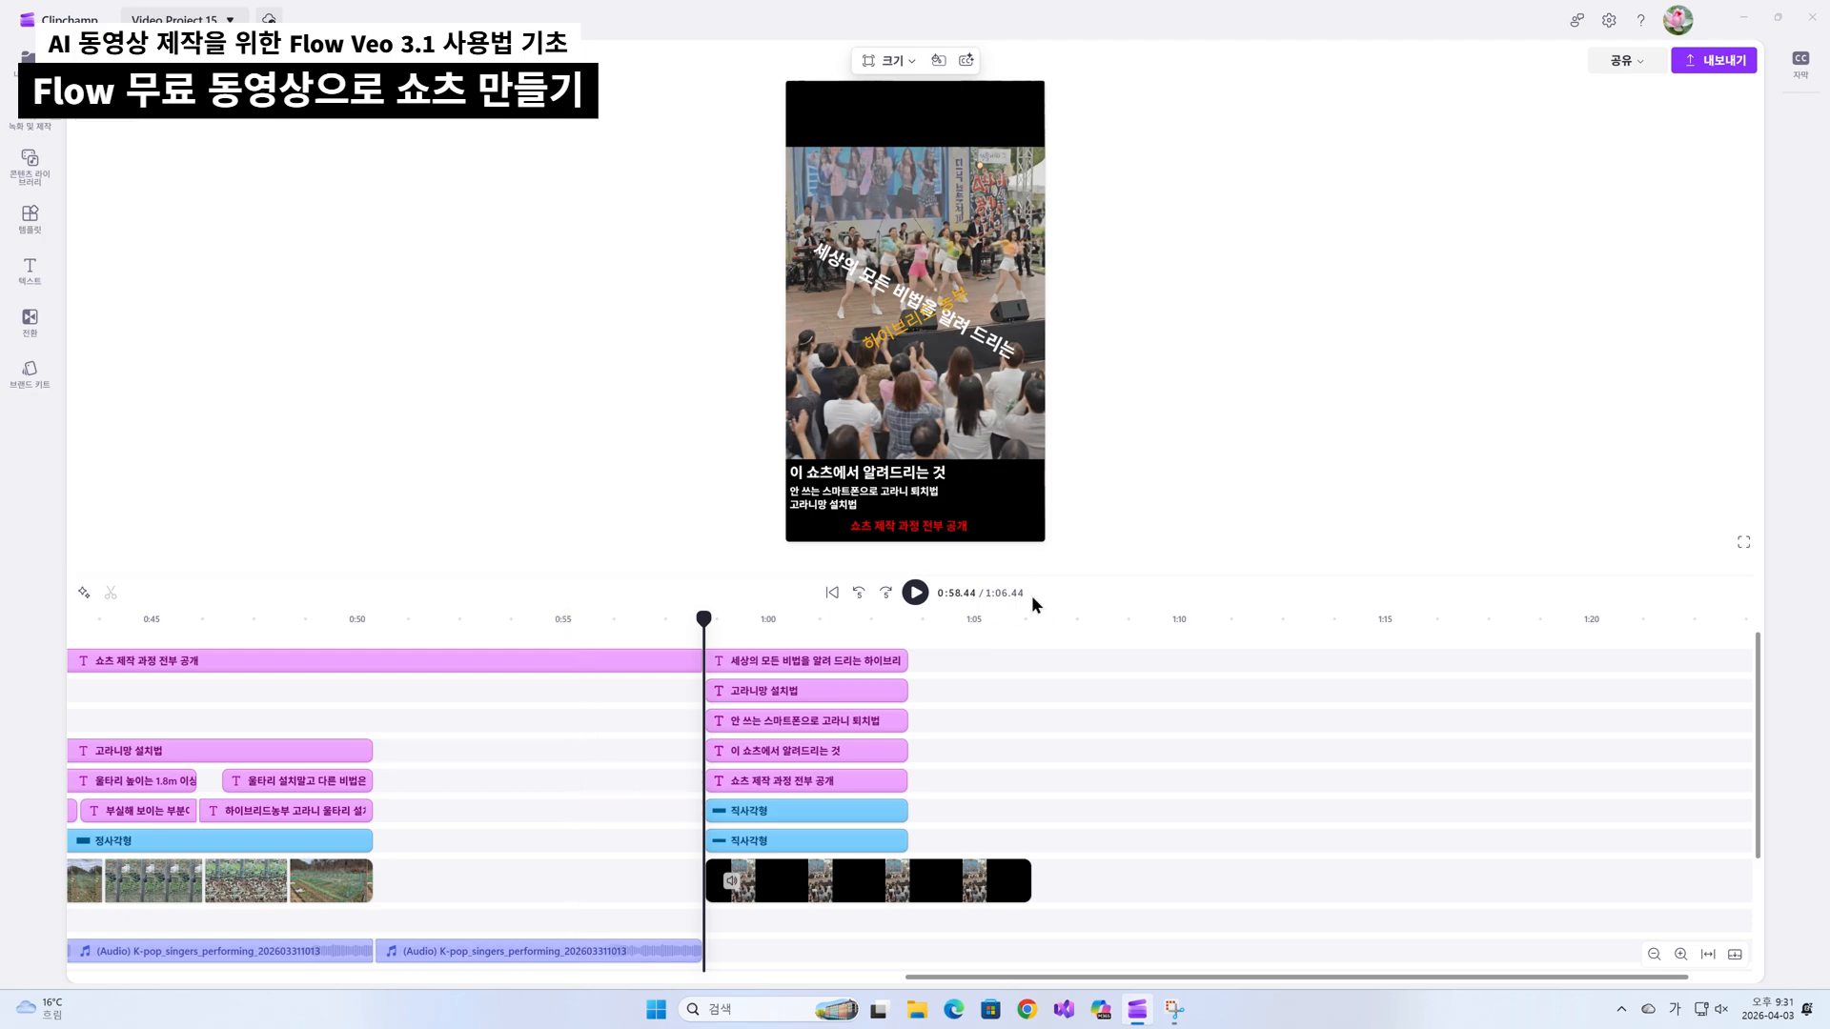
click(917, 593)
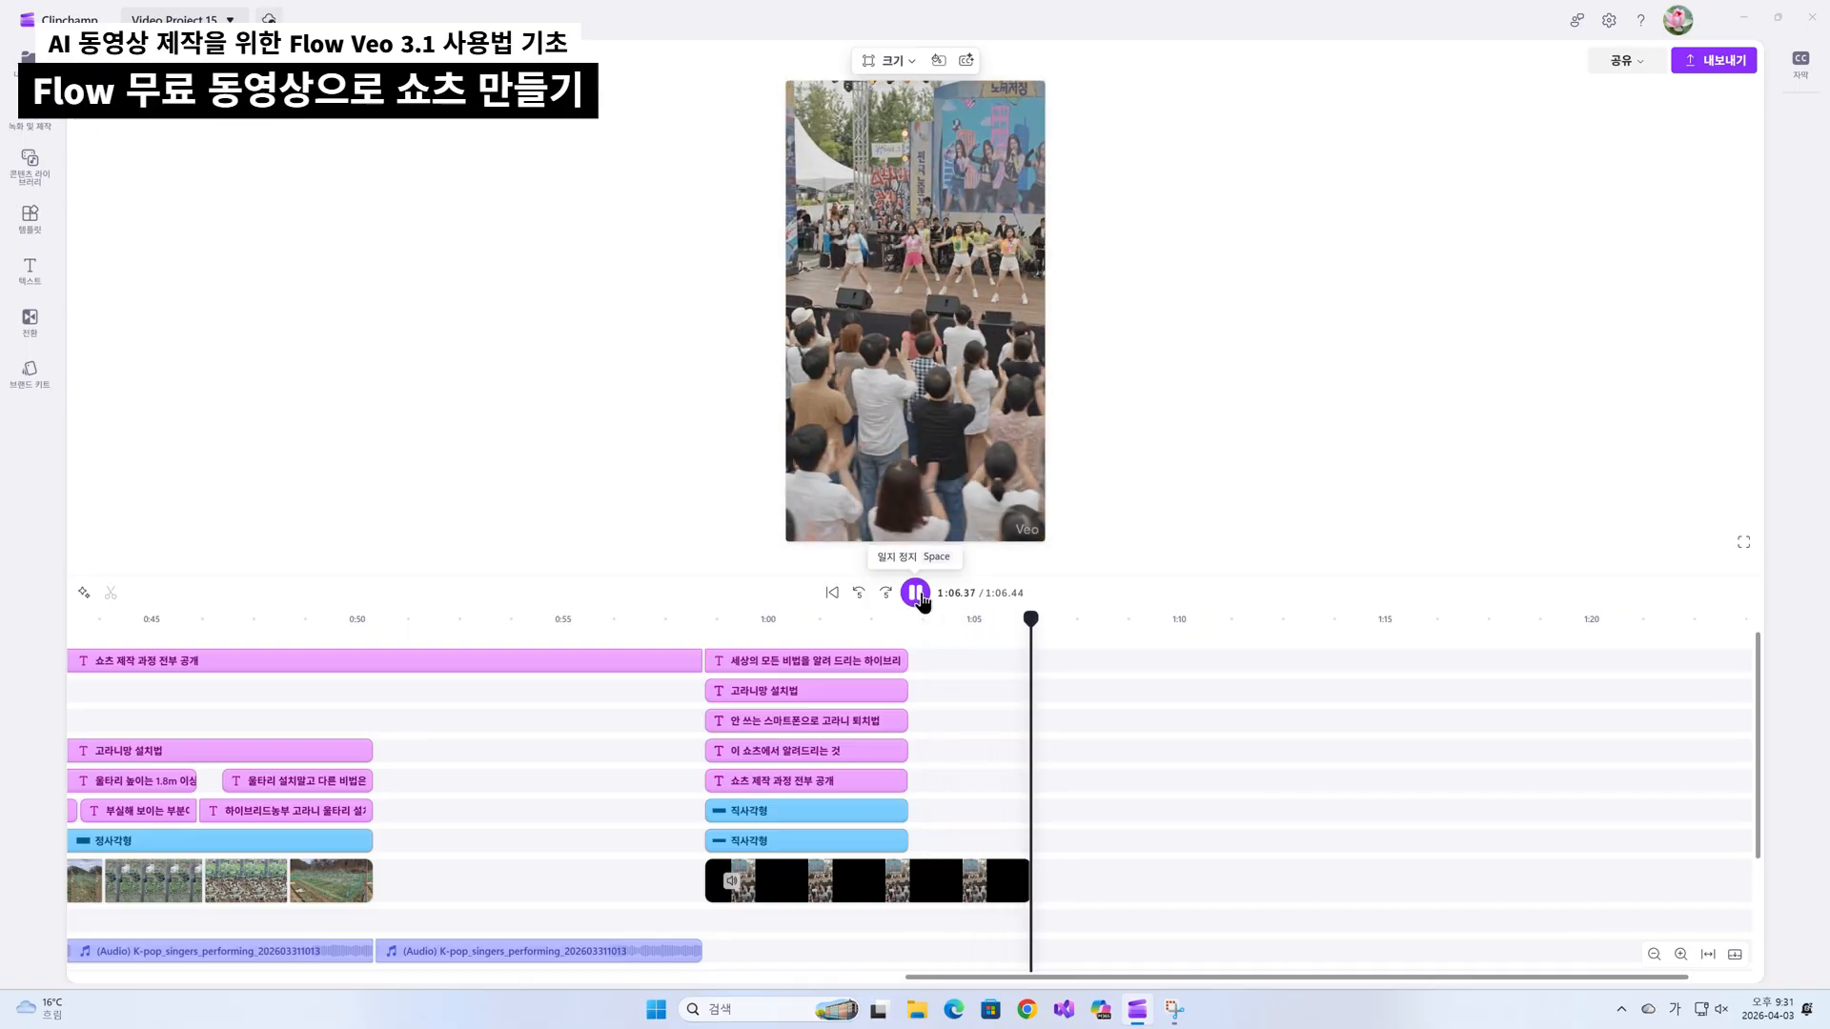
Extend the closing "쇼츠 제작 과정 전부 공개" text clip to end together with the K-pop video at 1:06.44.
click(704, 639)
click(862, 872)
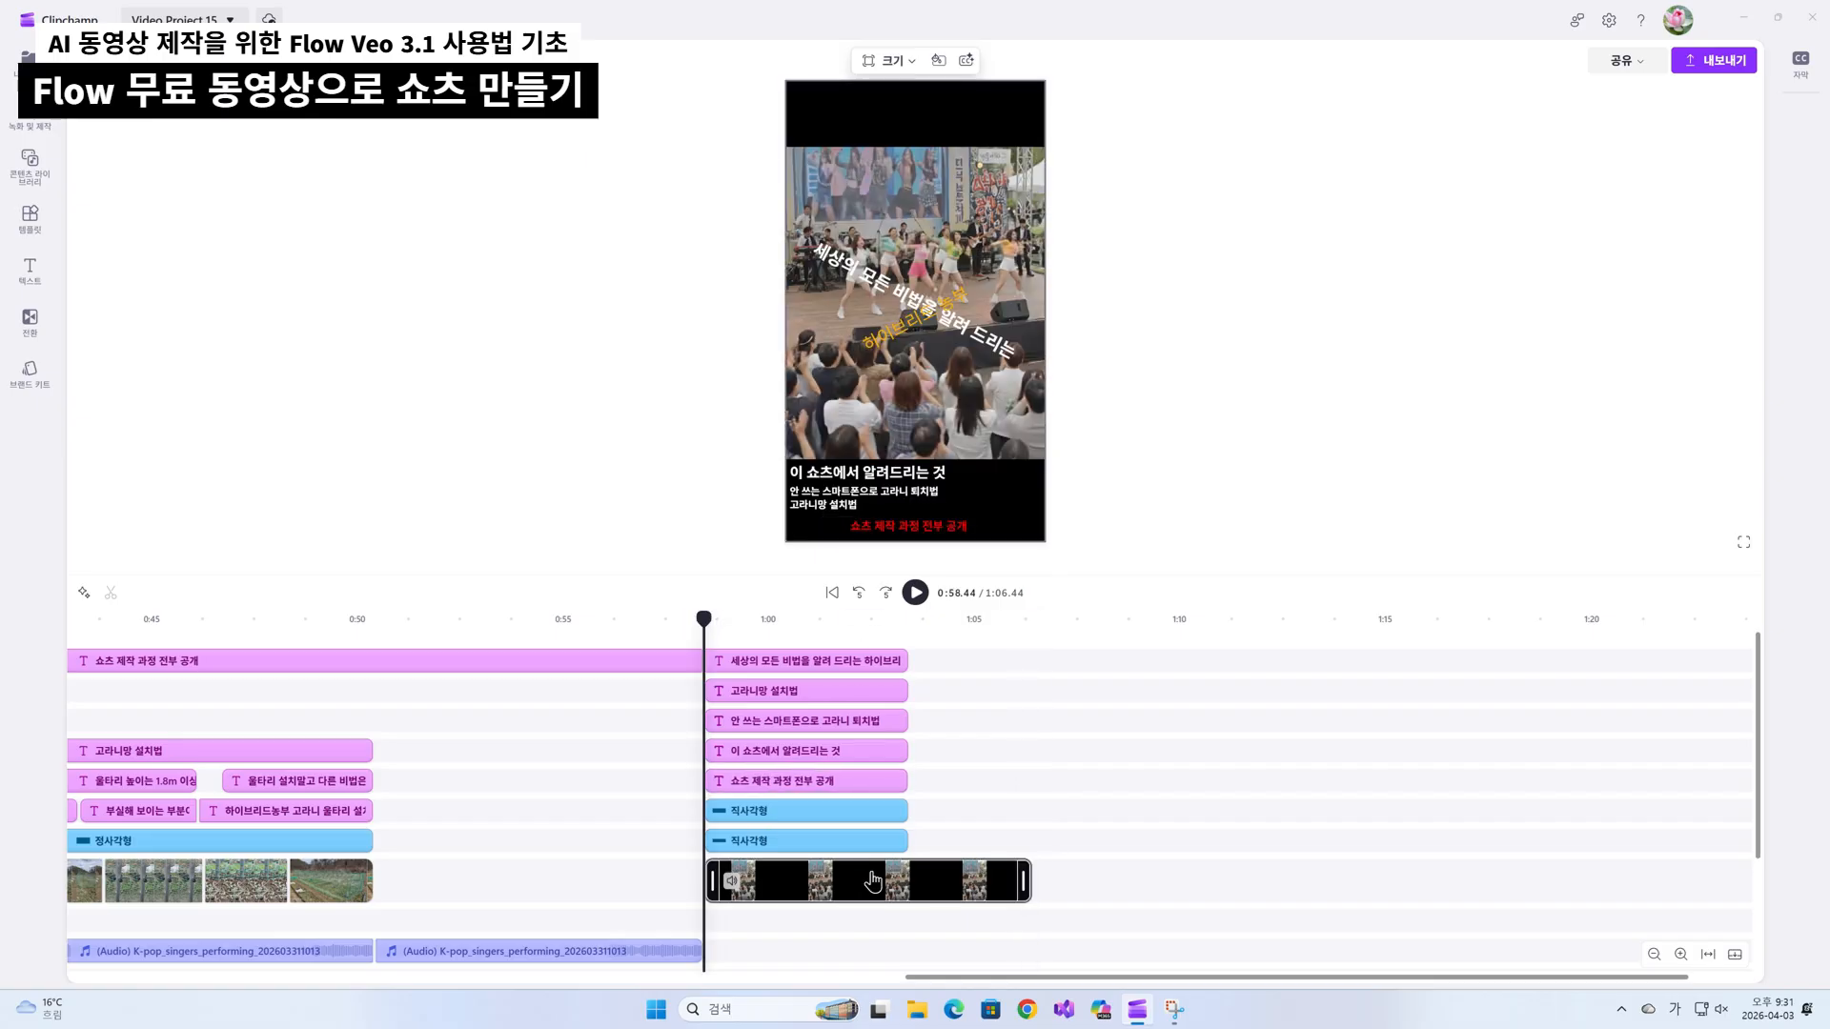
click(854, 784)
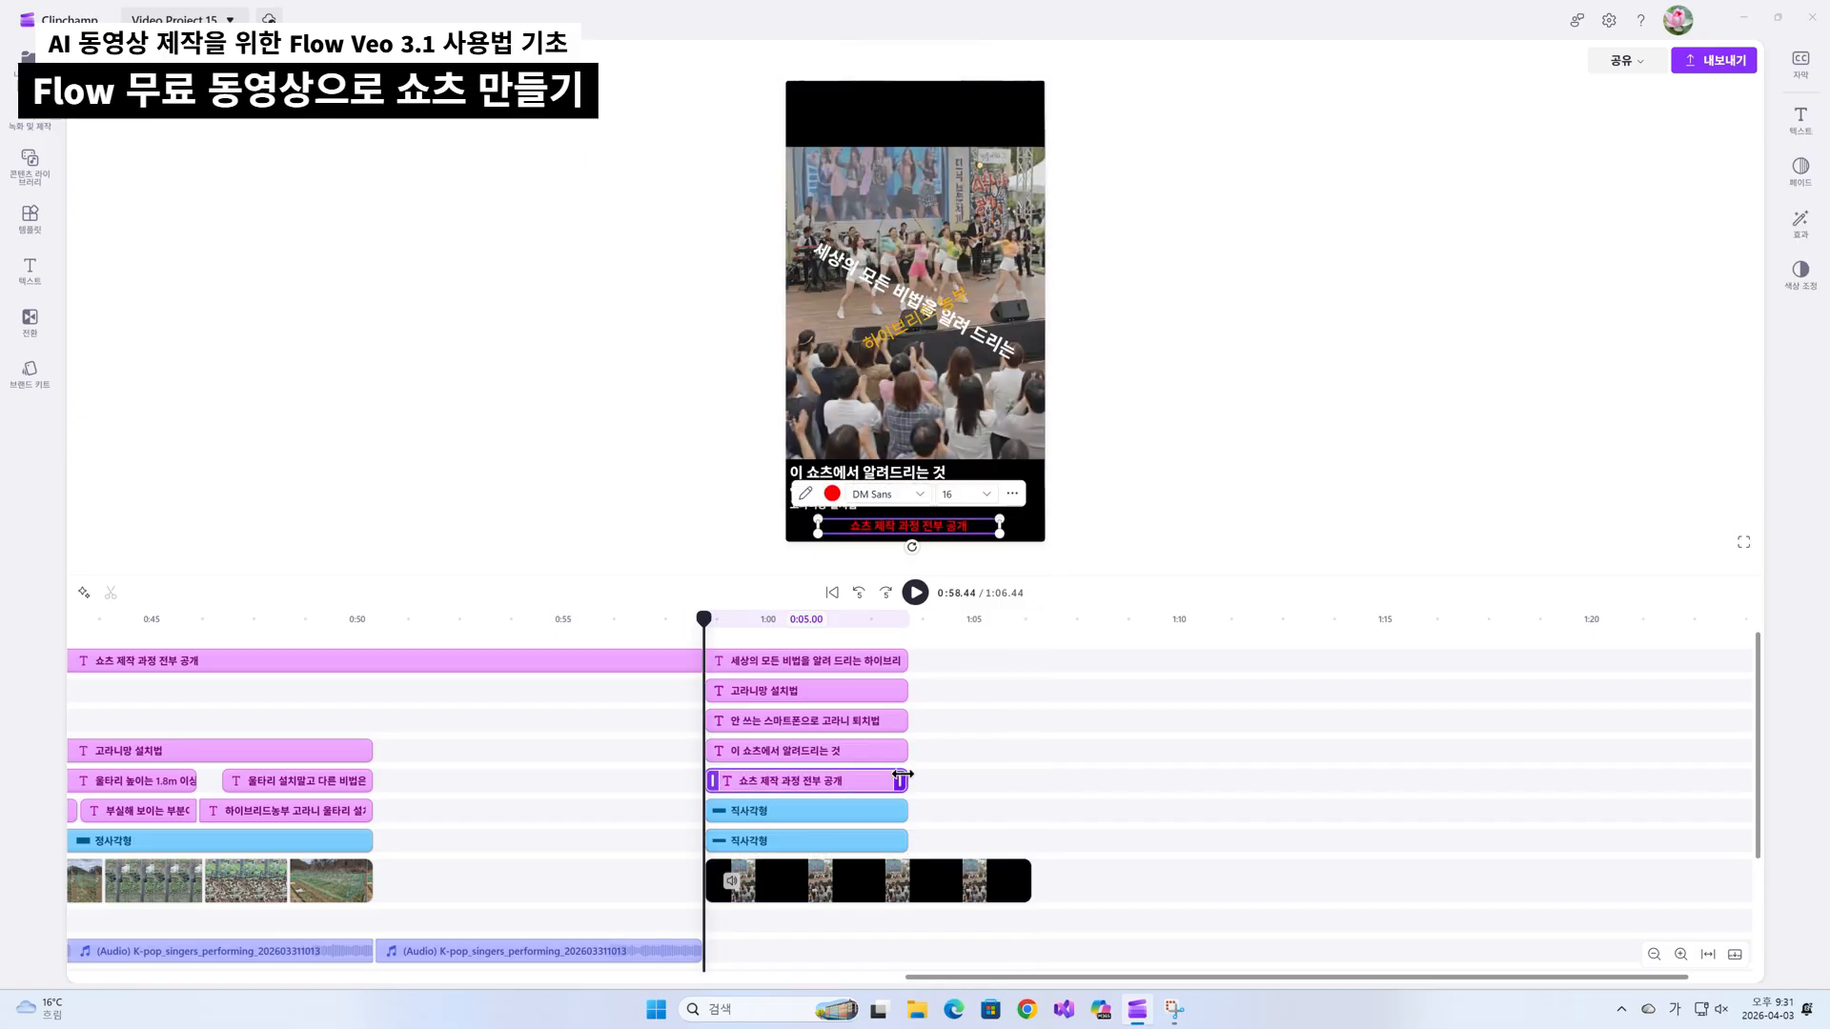
drag(902, 782, 1029, 790)
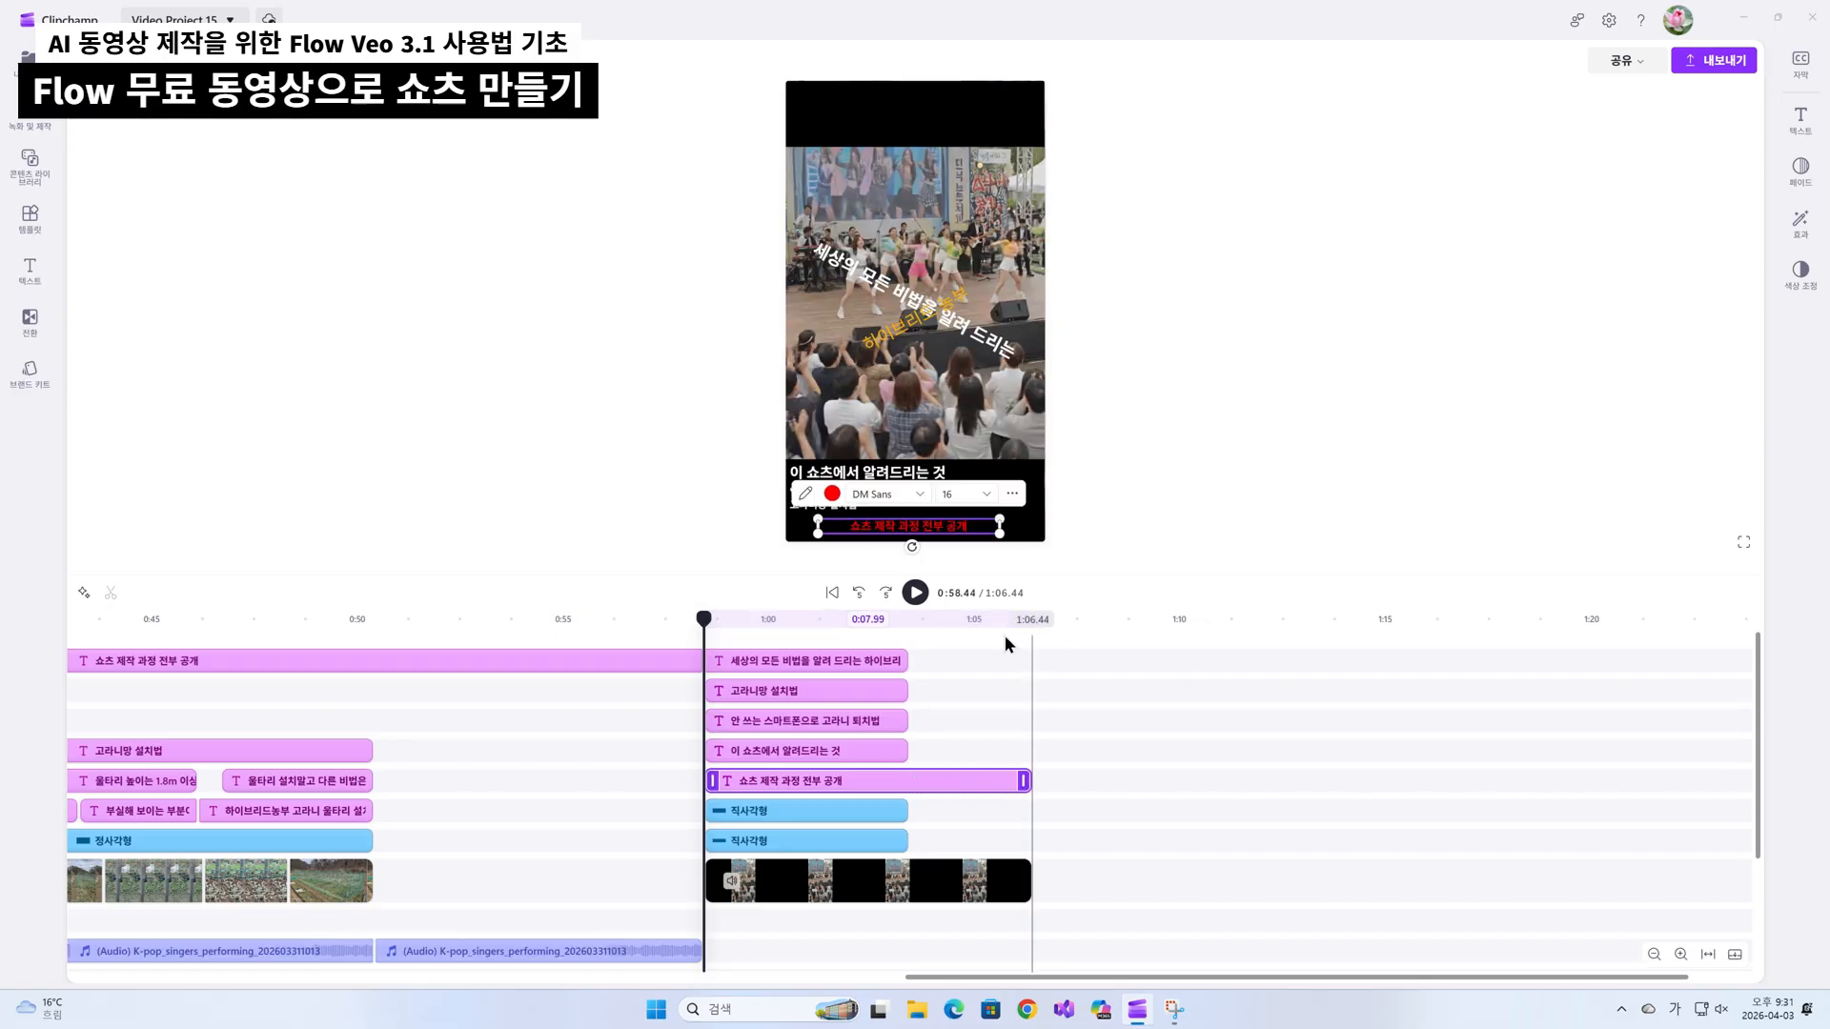
click(561, 959)
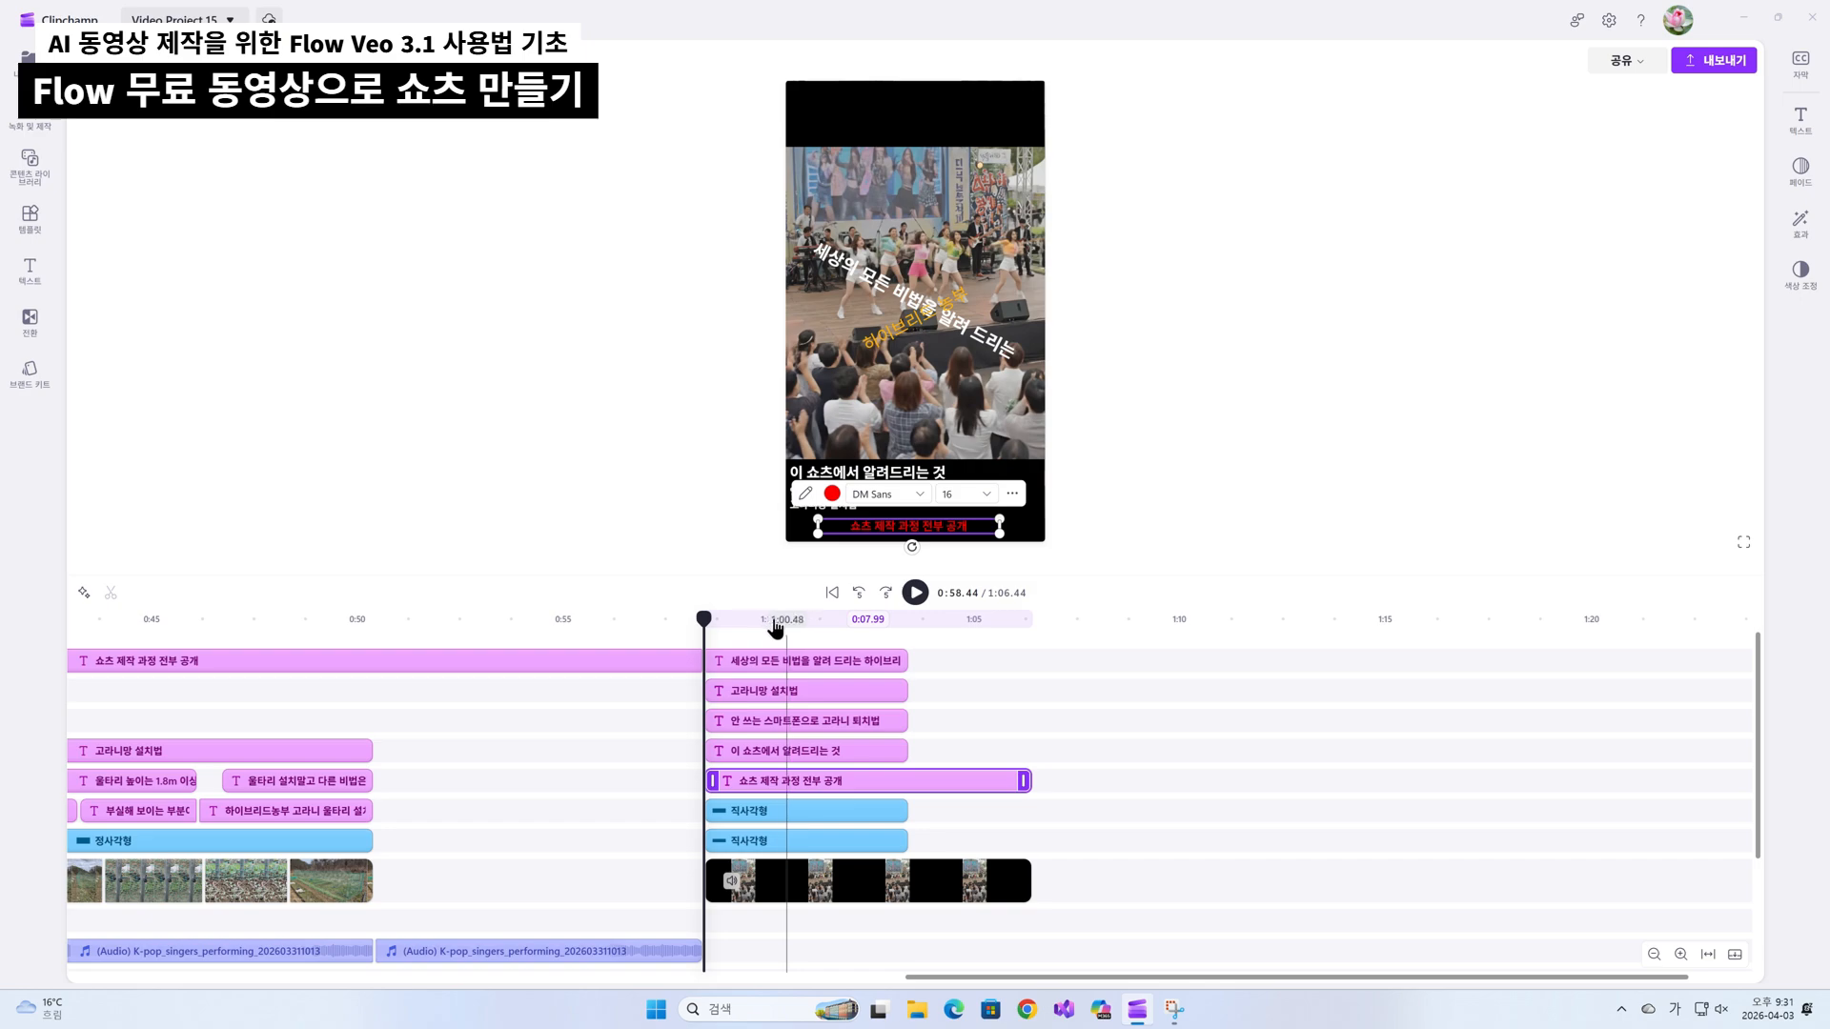
Replay the closing section from 0:58.44 to check how its titles appear.
click(675, 622)
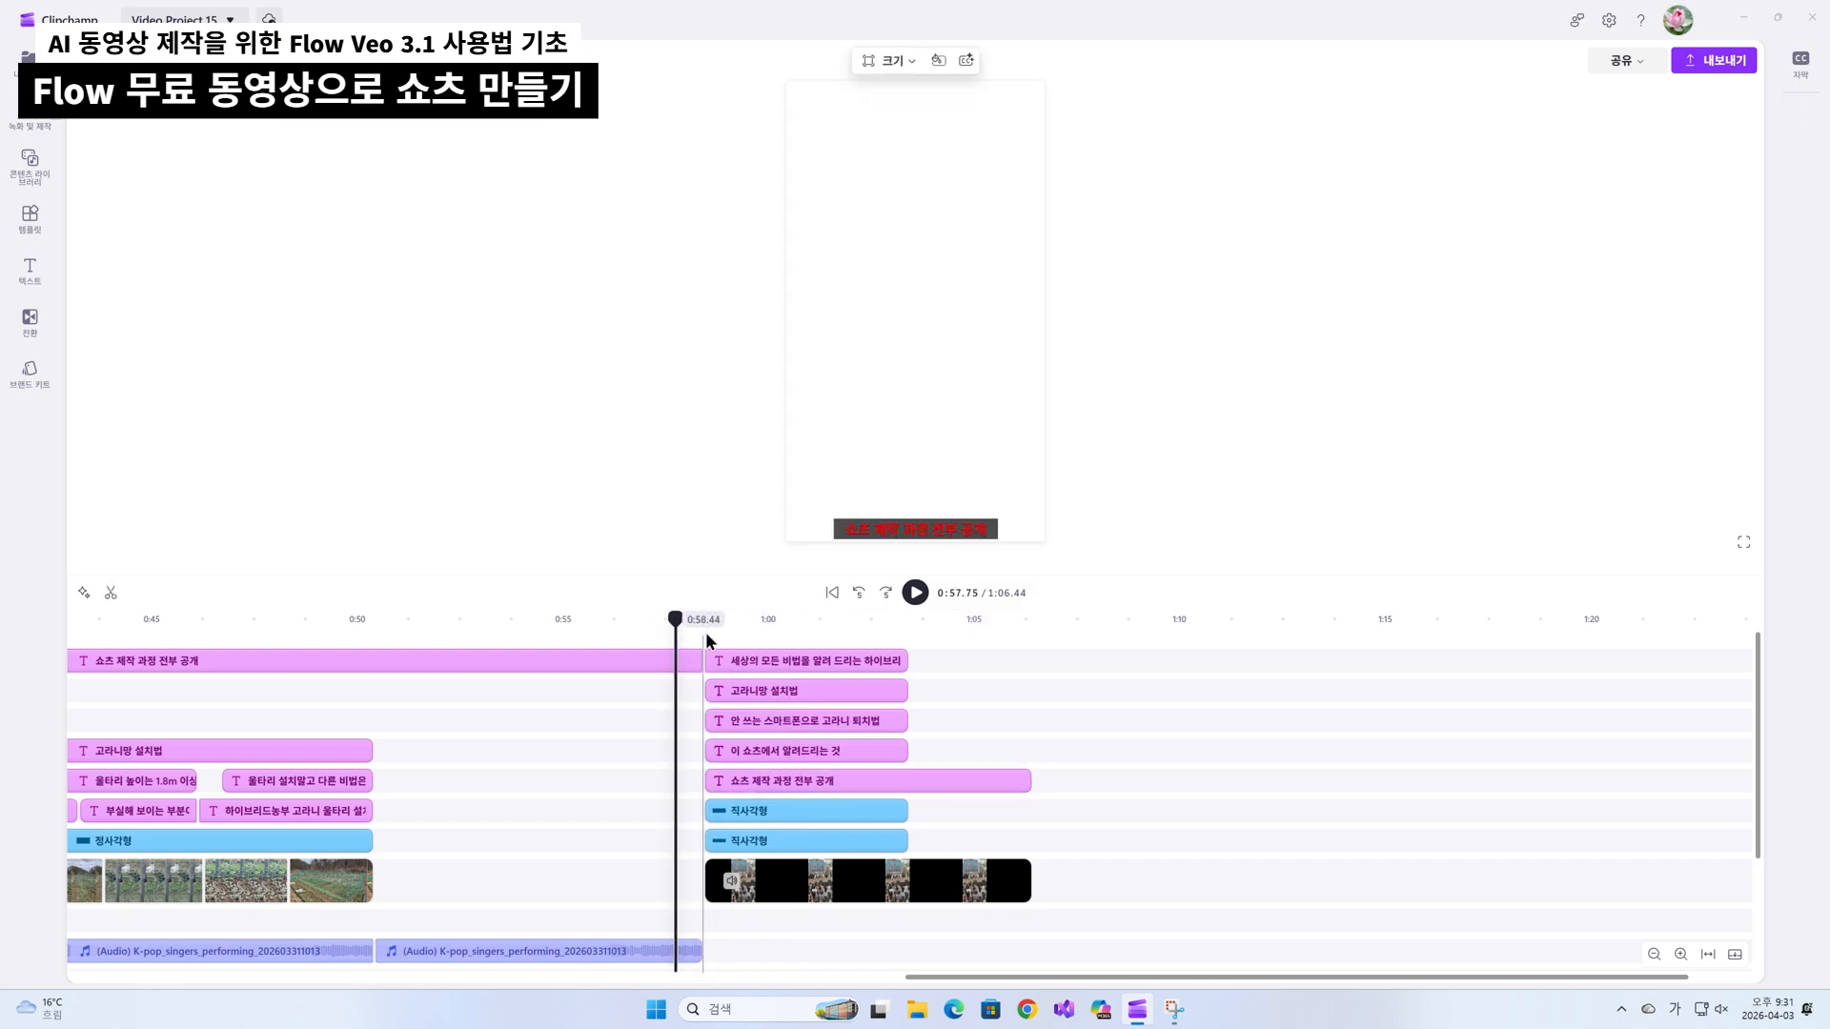
click(706, 625)
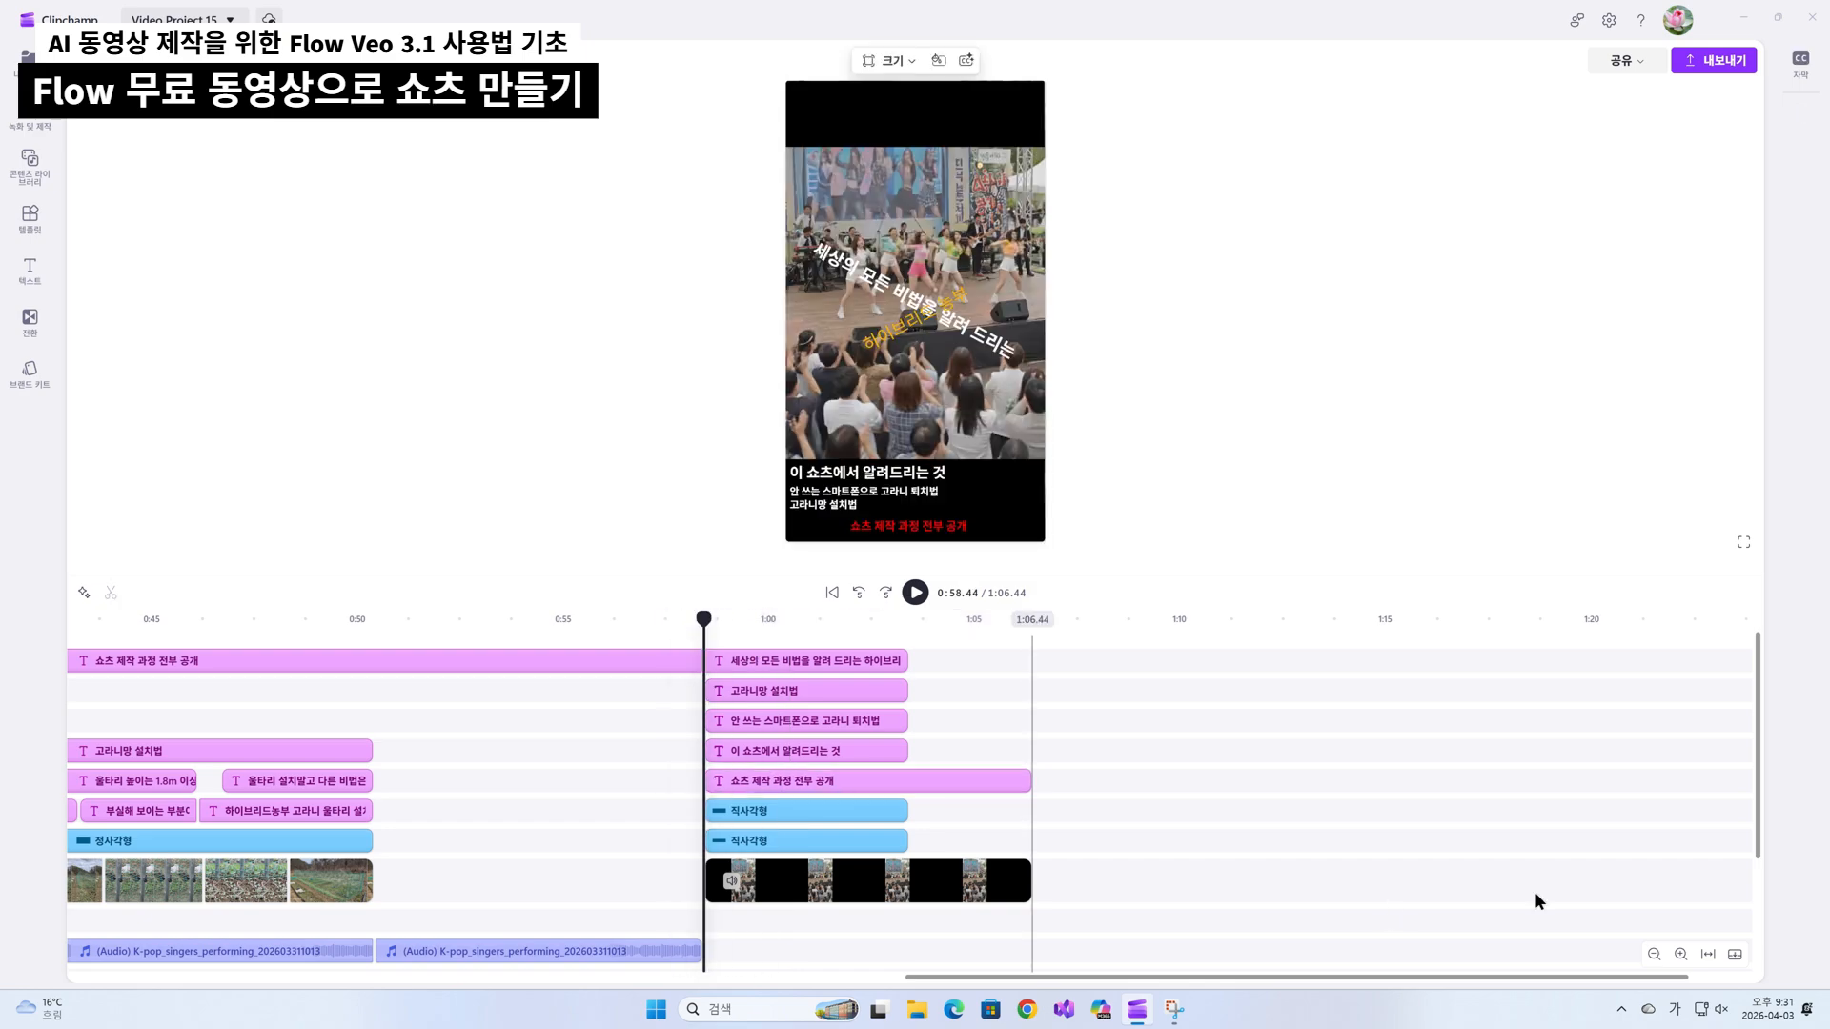
key(space)
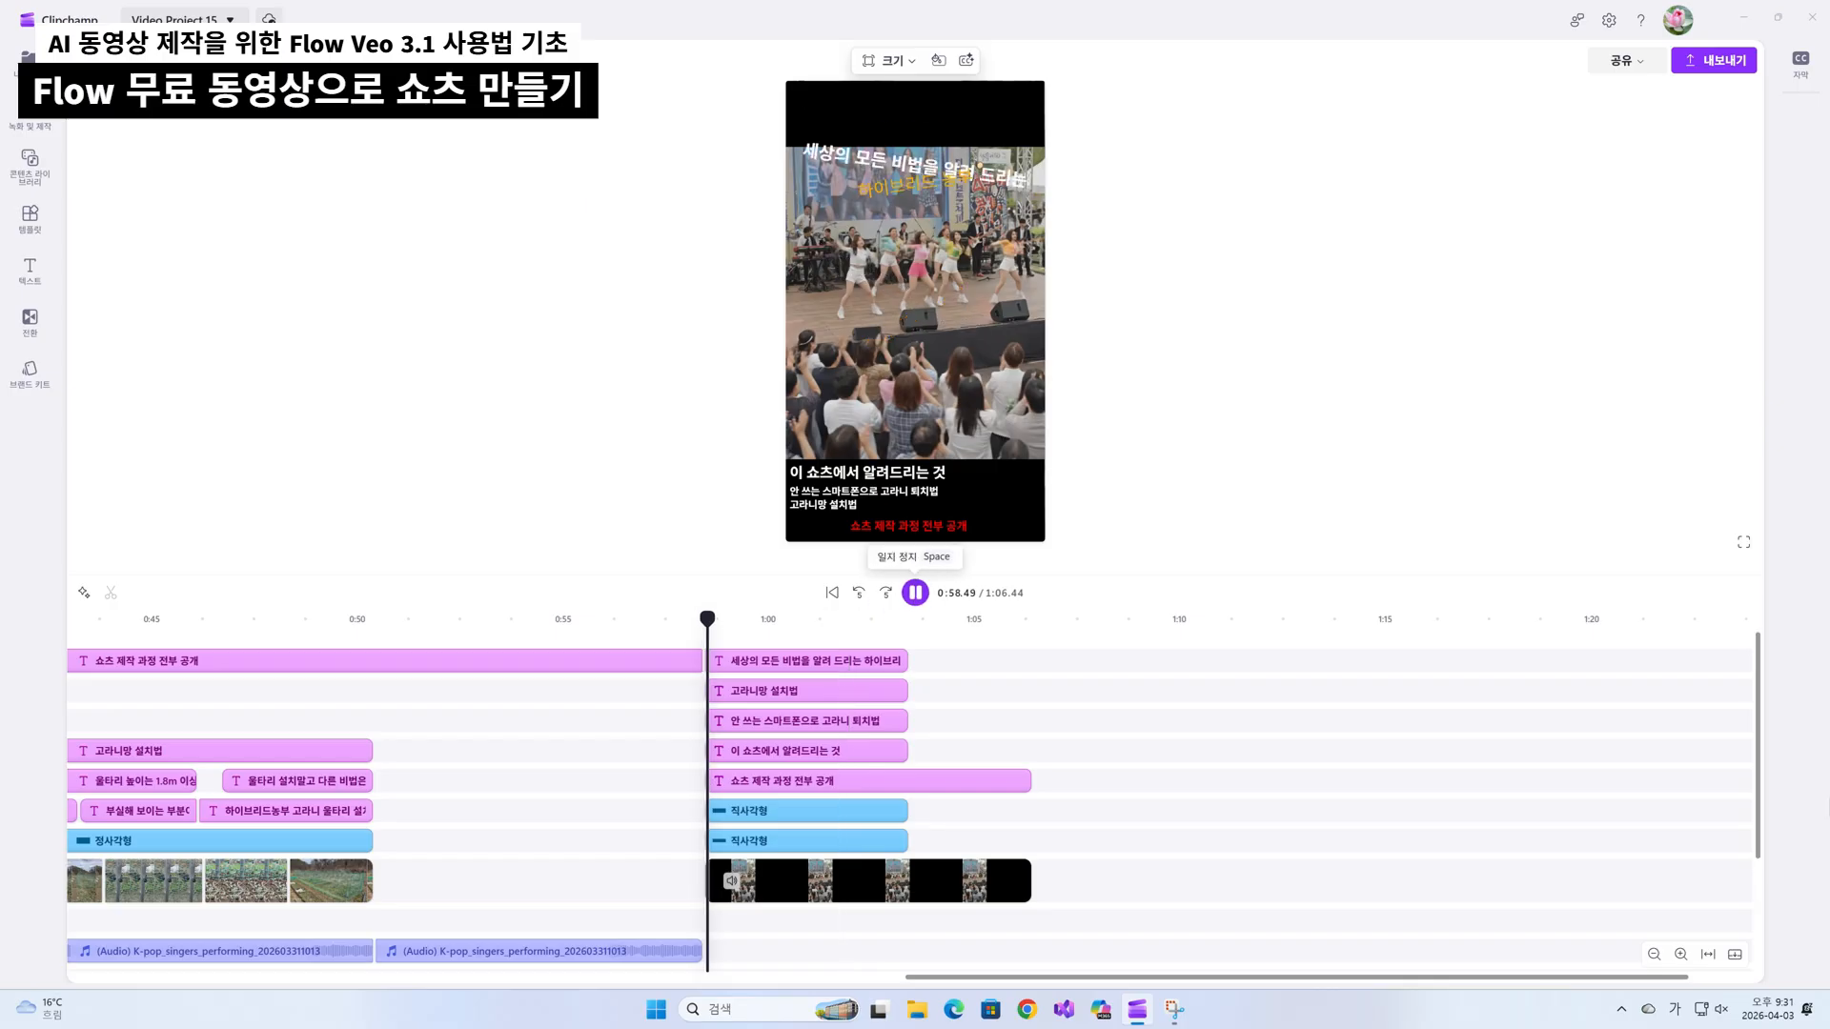